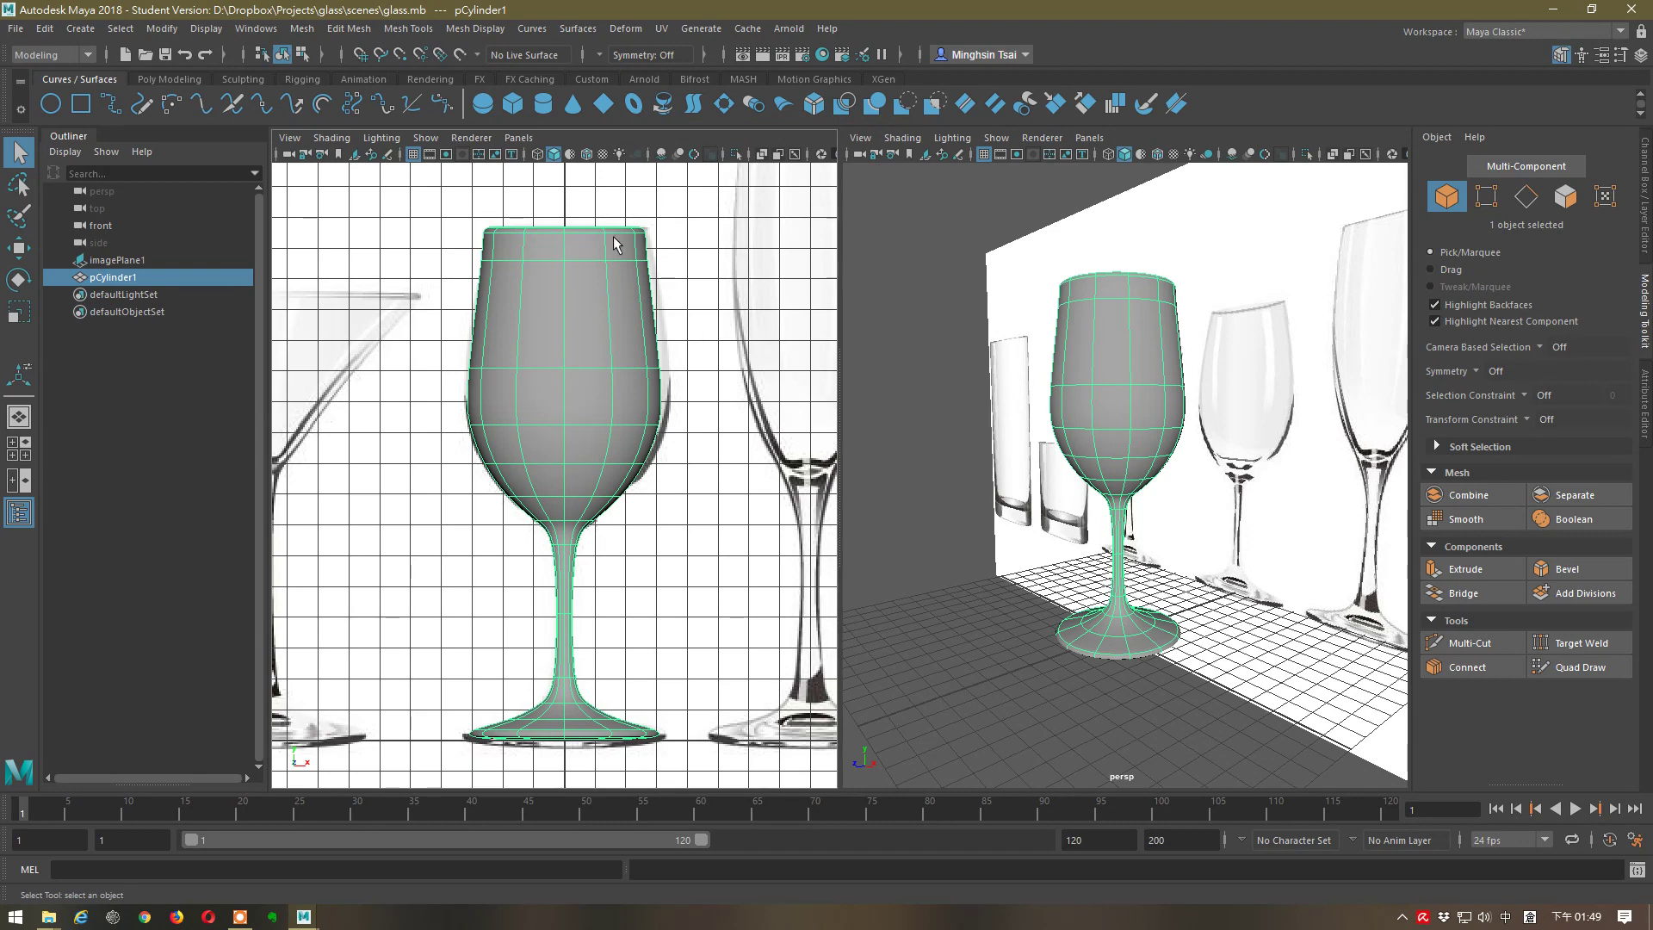
- Delete the existing wine glass mesh and create a new polygon cylinder at the origin
left_click(171, 79)
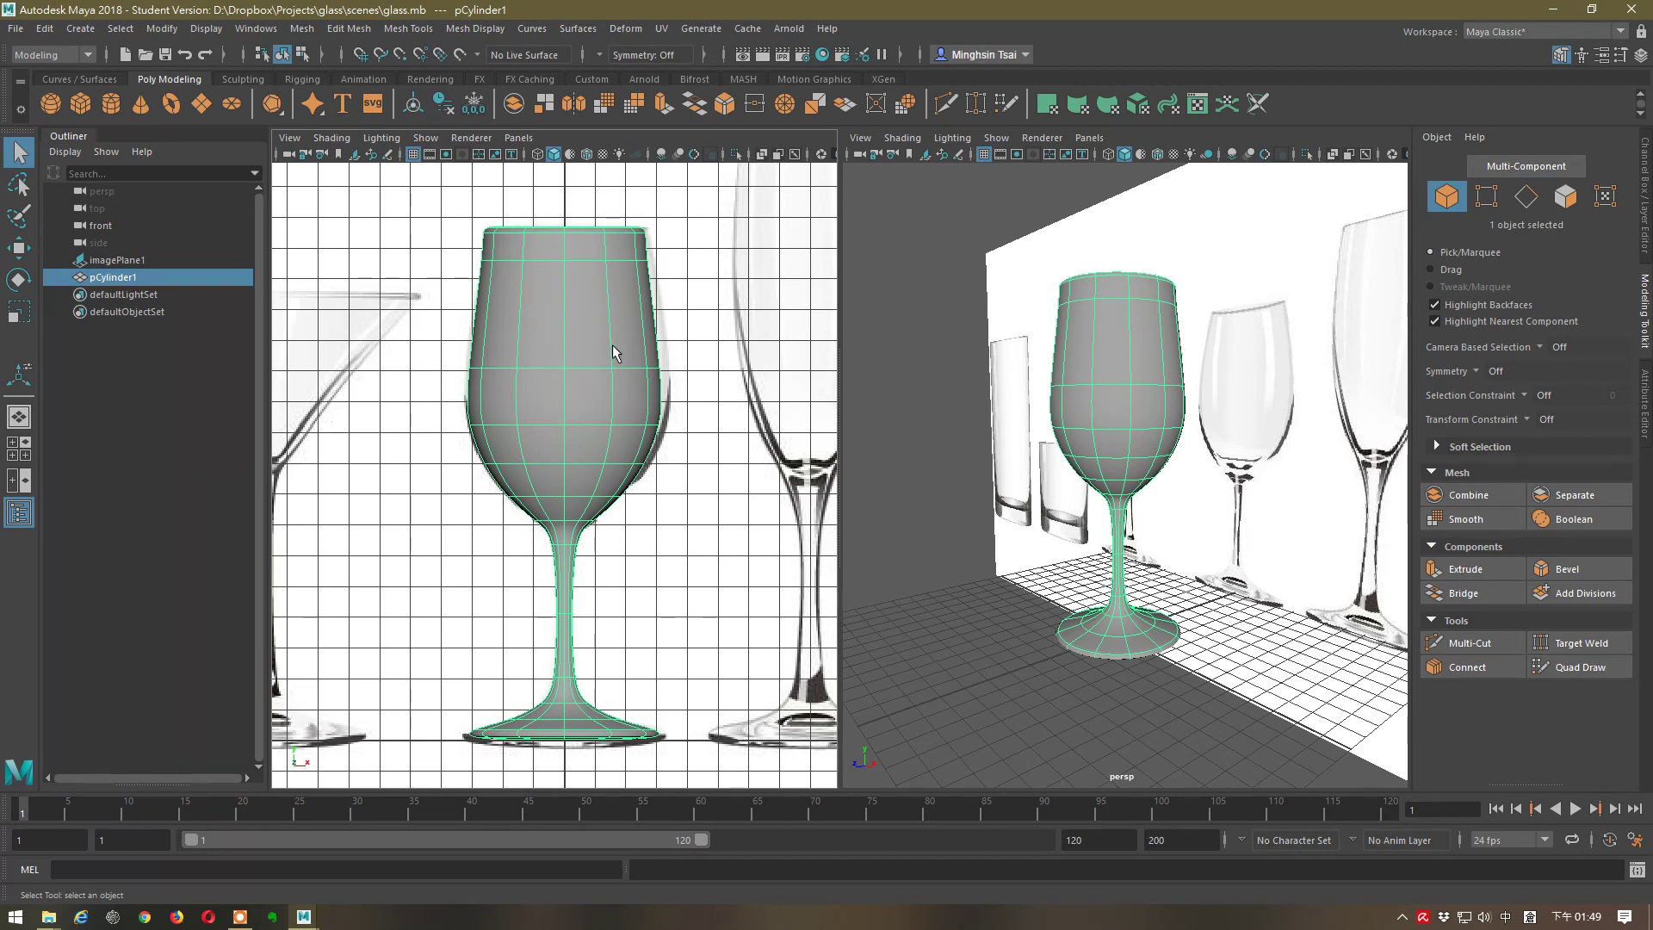
key("Delete")
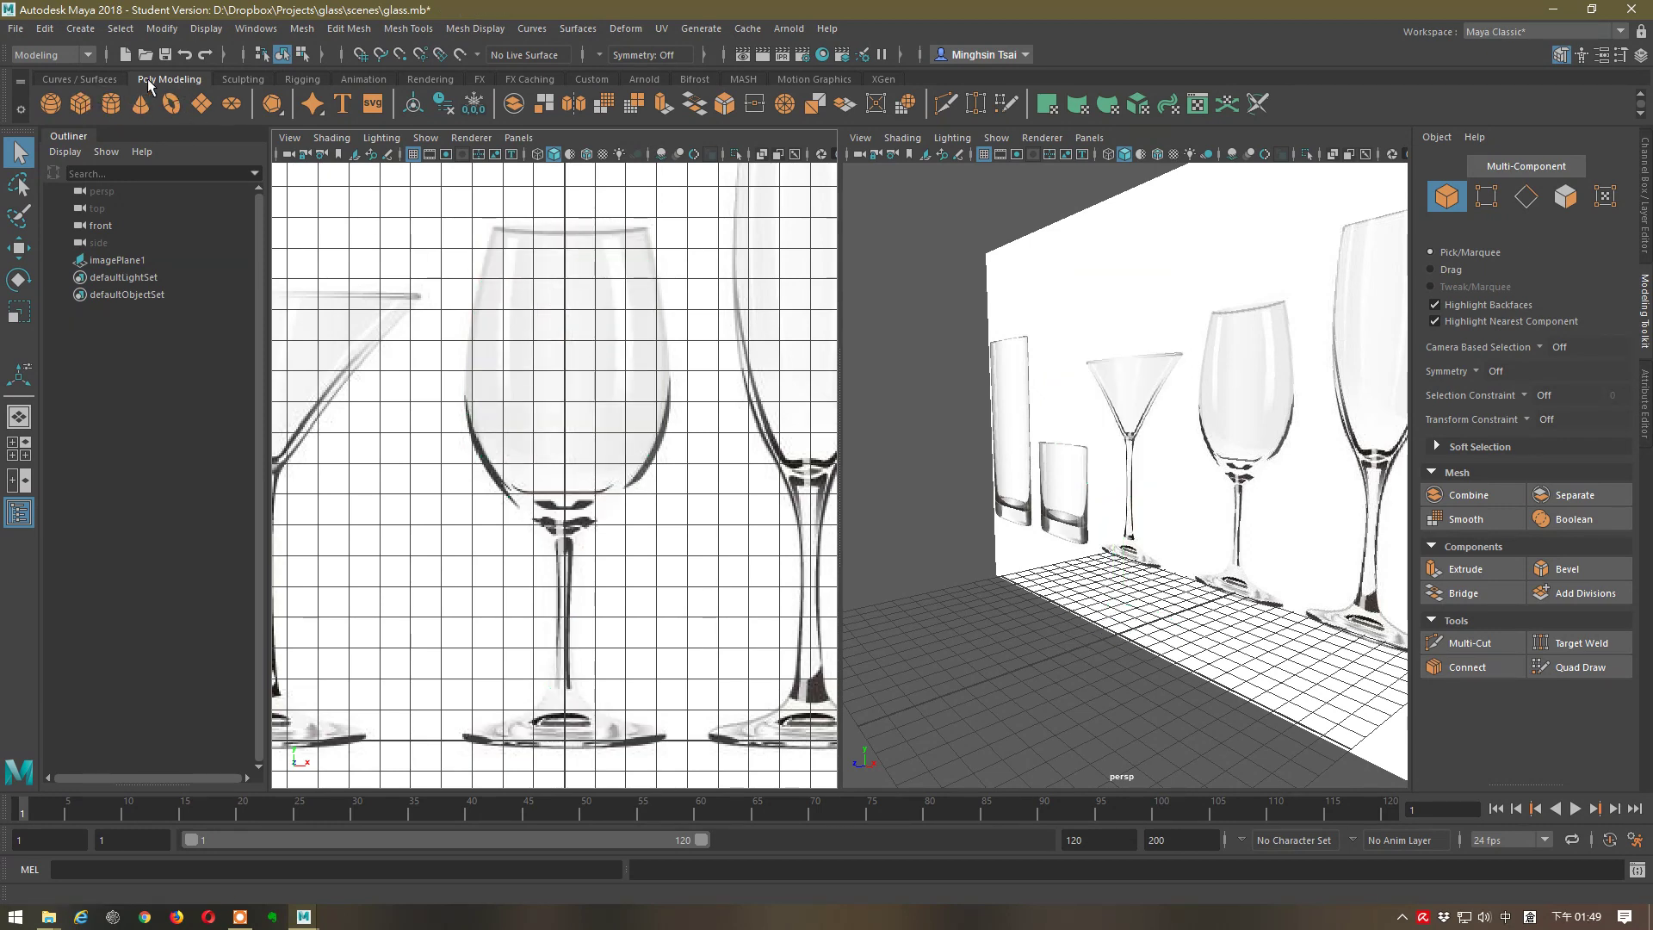
left_click(112, 105)
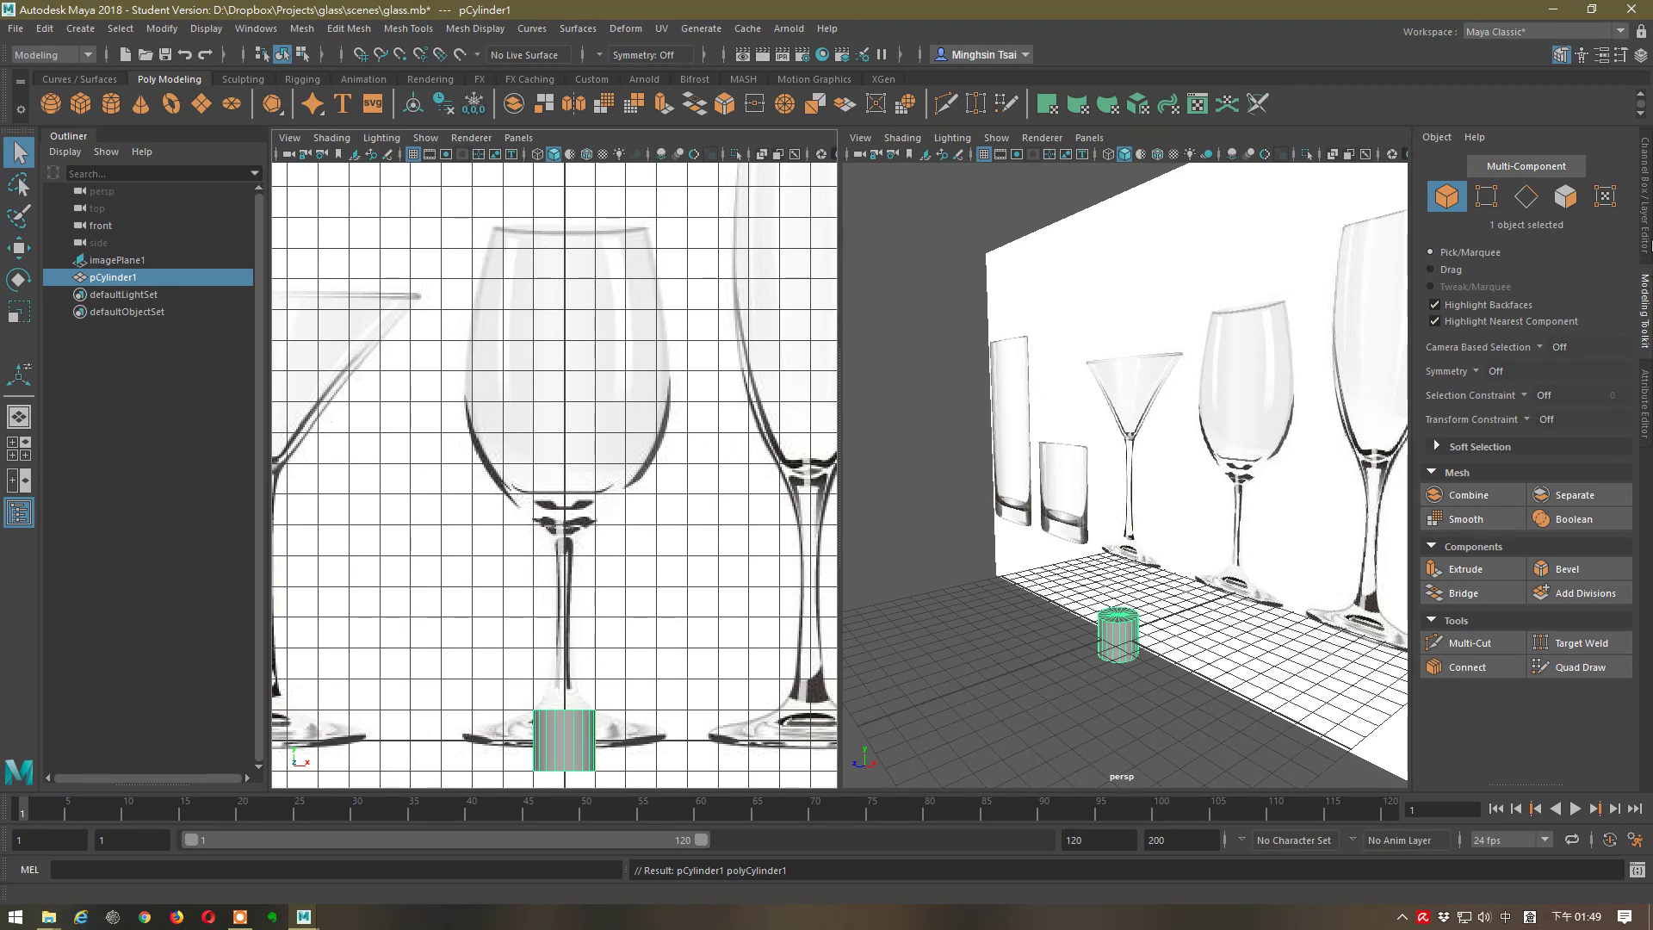
- Set the new cylinder's axis subdivisions to 12
left_click(1646, 231)
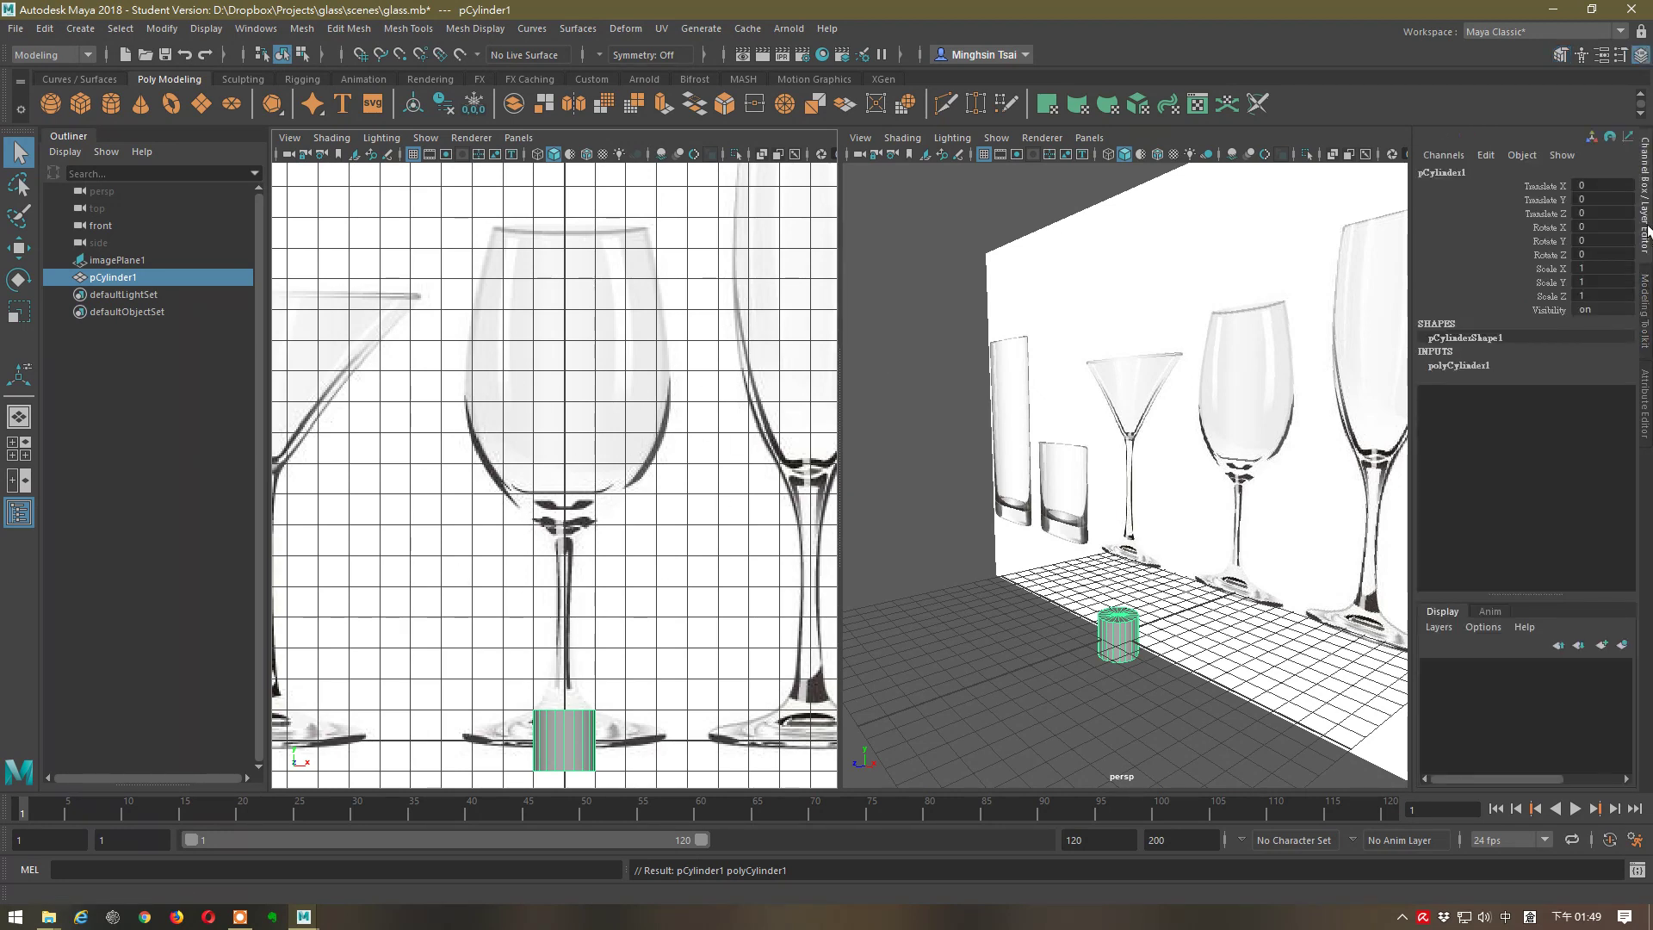
left_click(1473, 366)
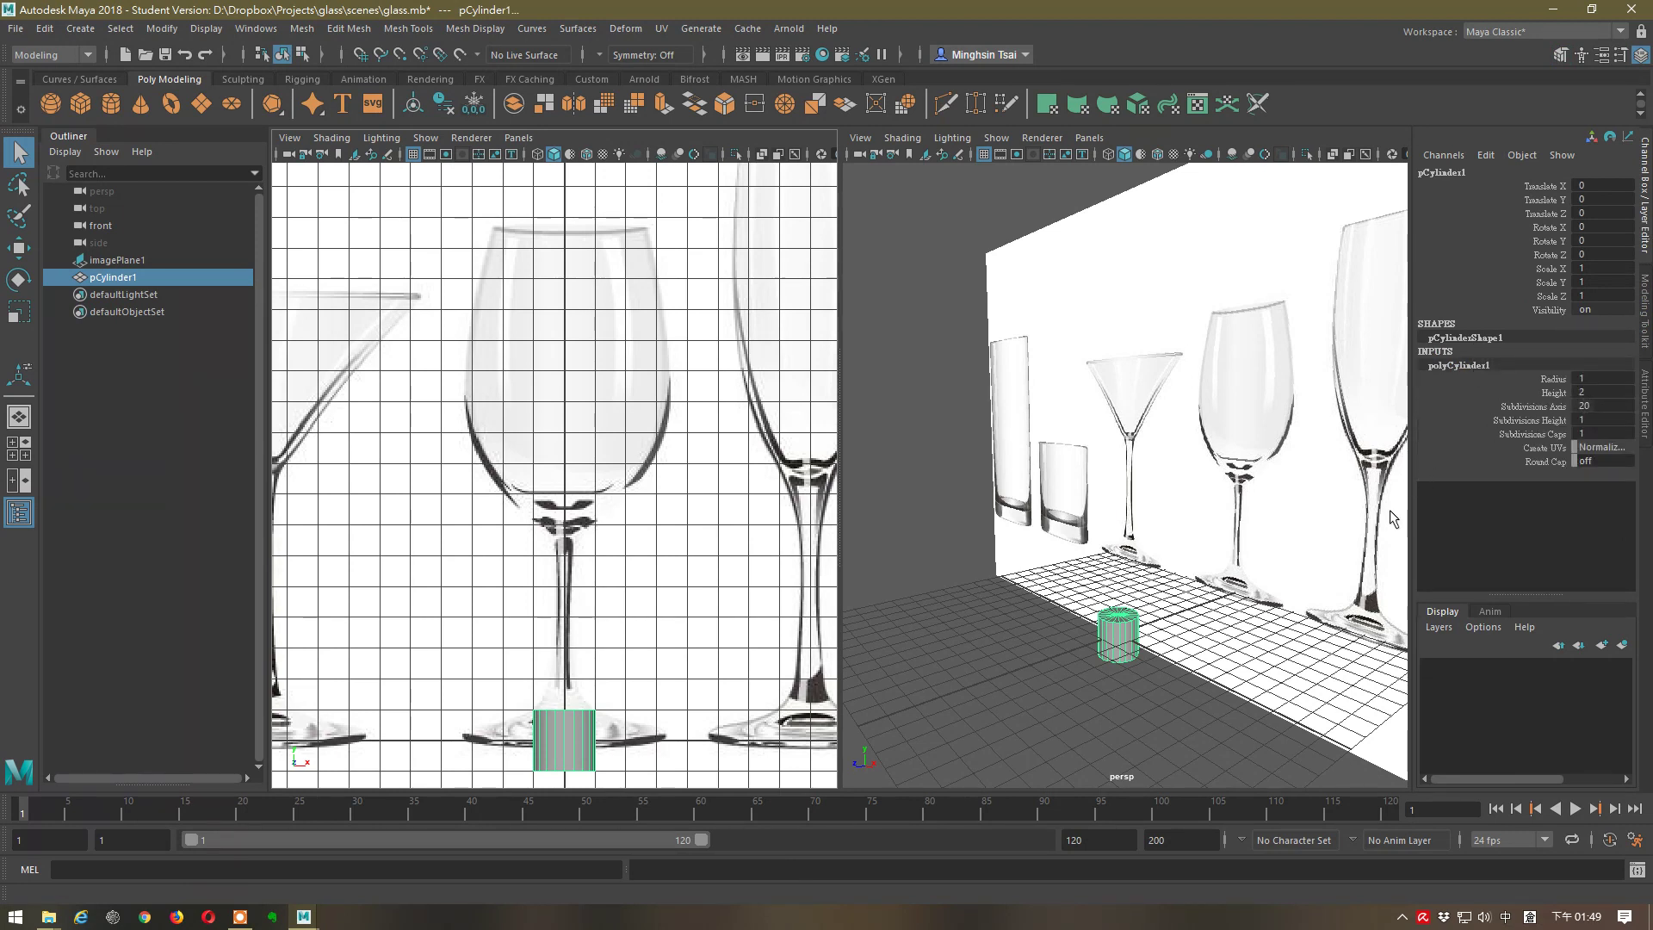
double_click(1600, 406)
key("Return")
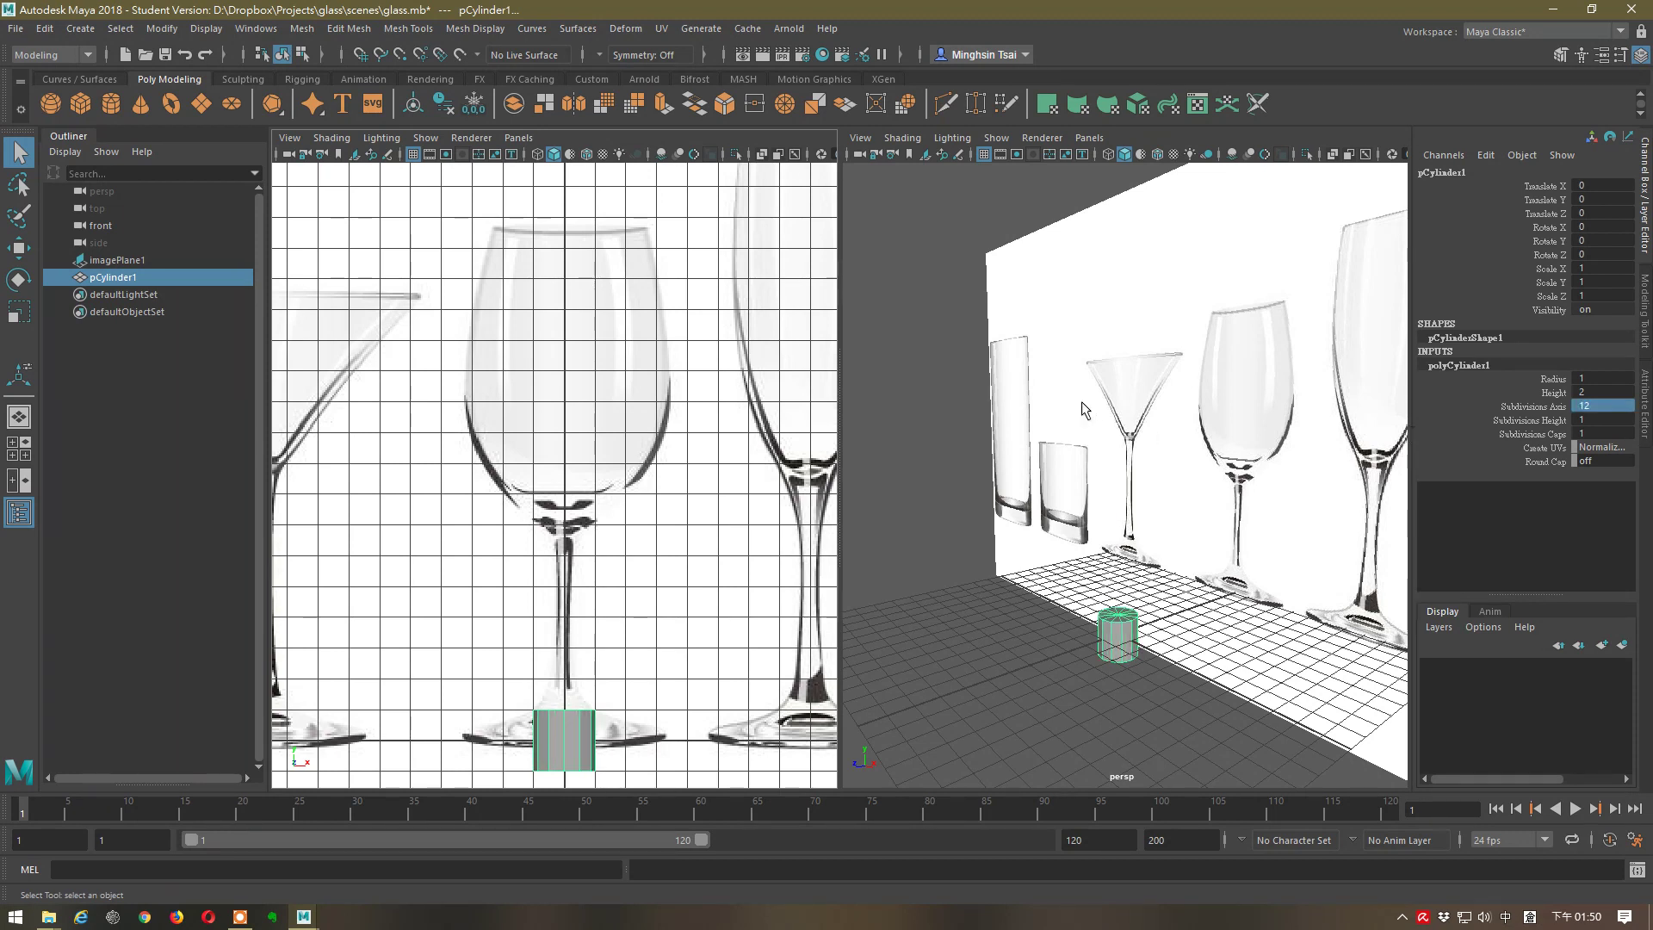
- Raise the cylinder about 4 units in Y and stretch its Y scale to about 2.63 along the reference stem
left_click(18, 248)
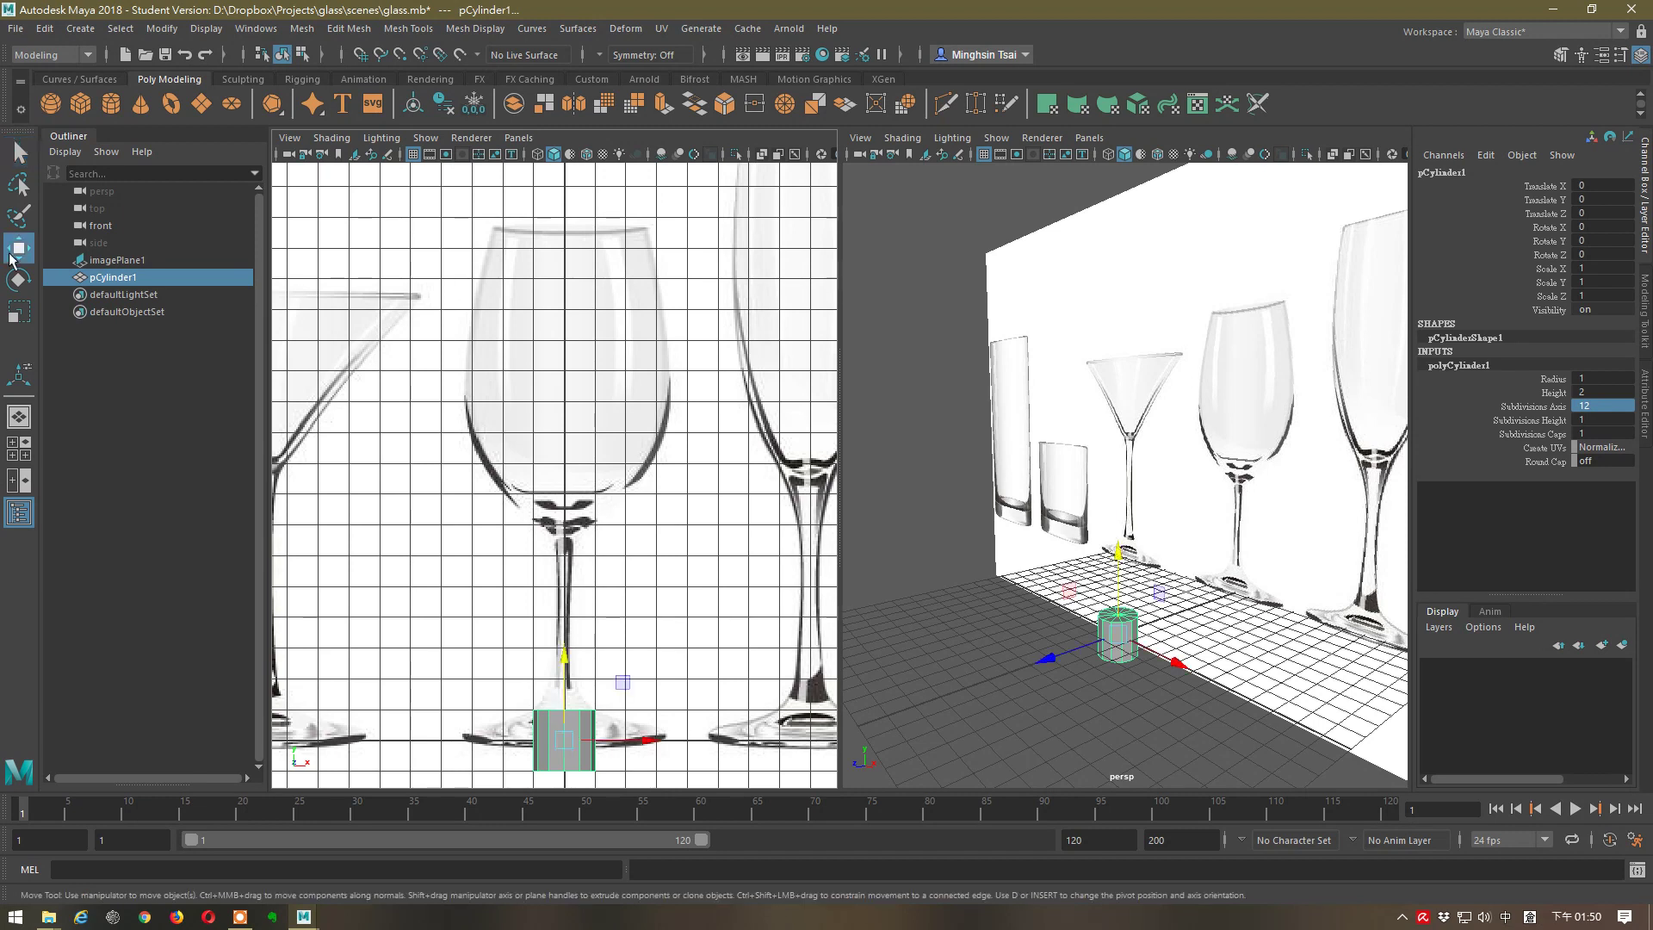
left_click_drag(562, 676, 527, 549)
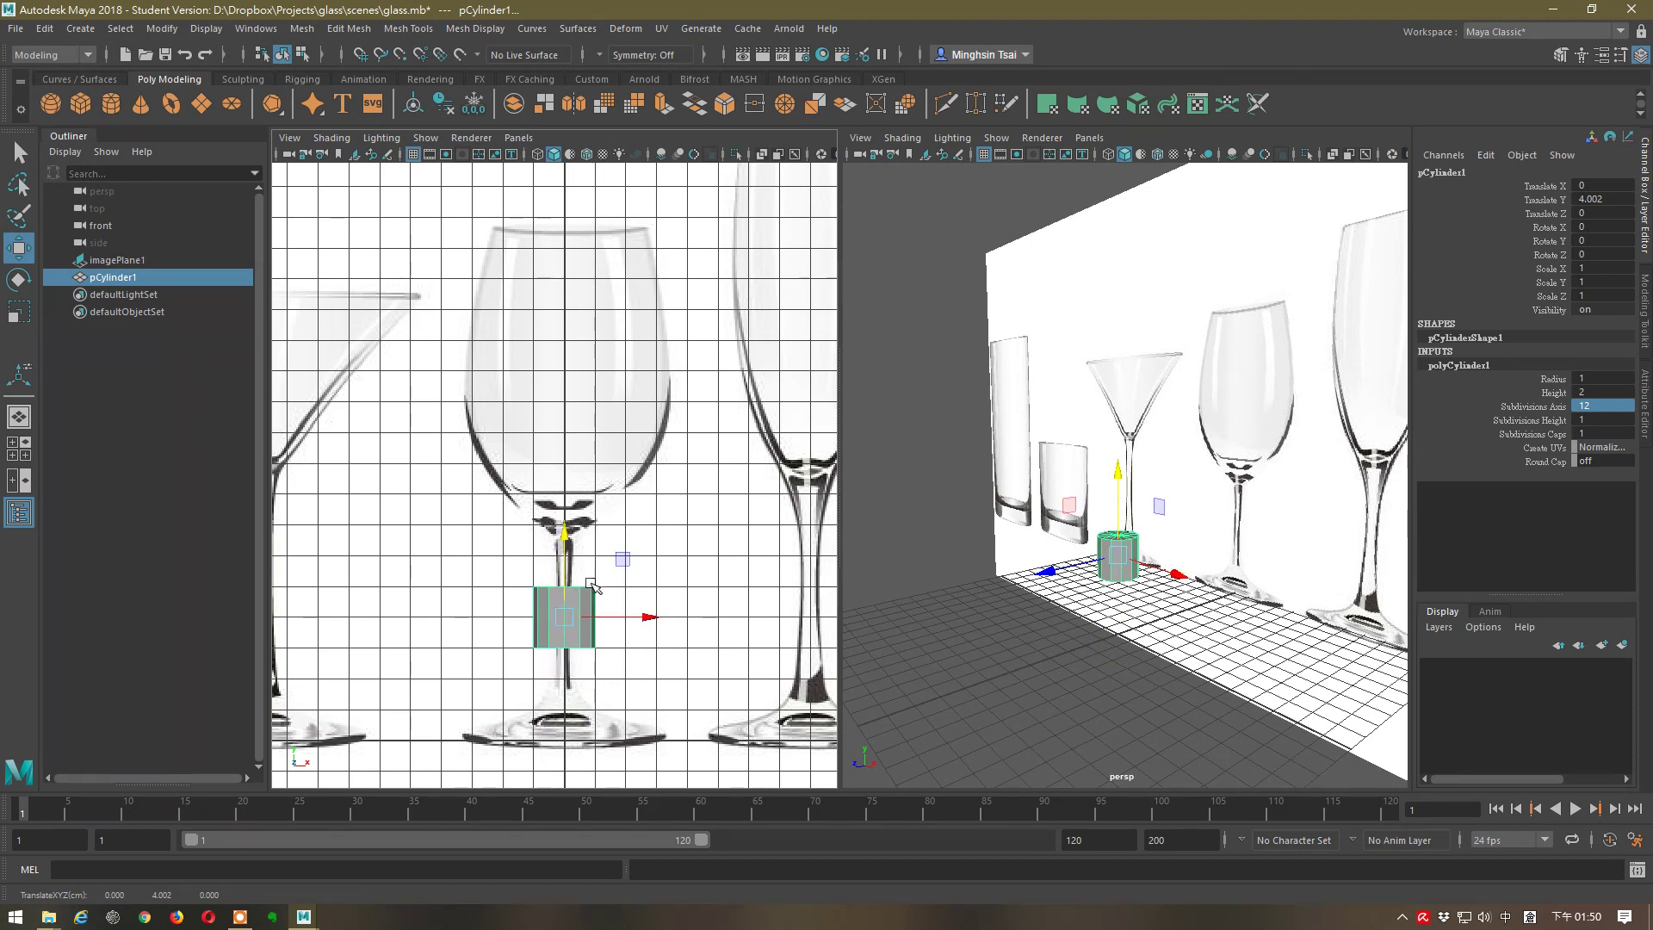
key("r")
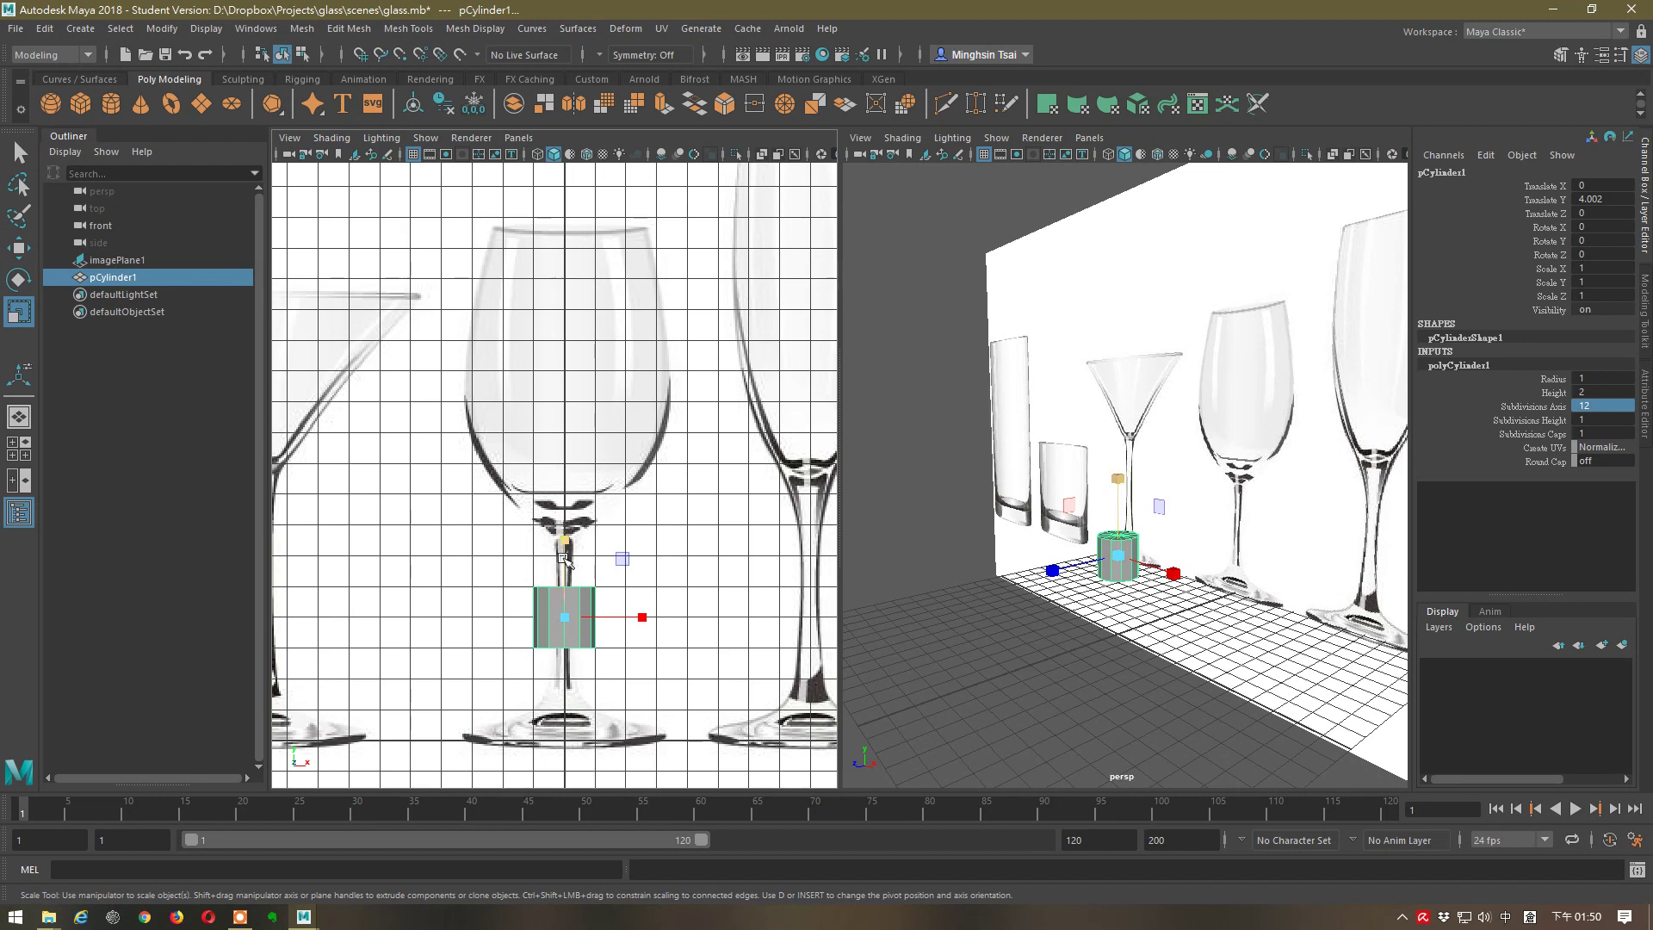
left_click_drag(565, 538, 557, 434)
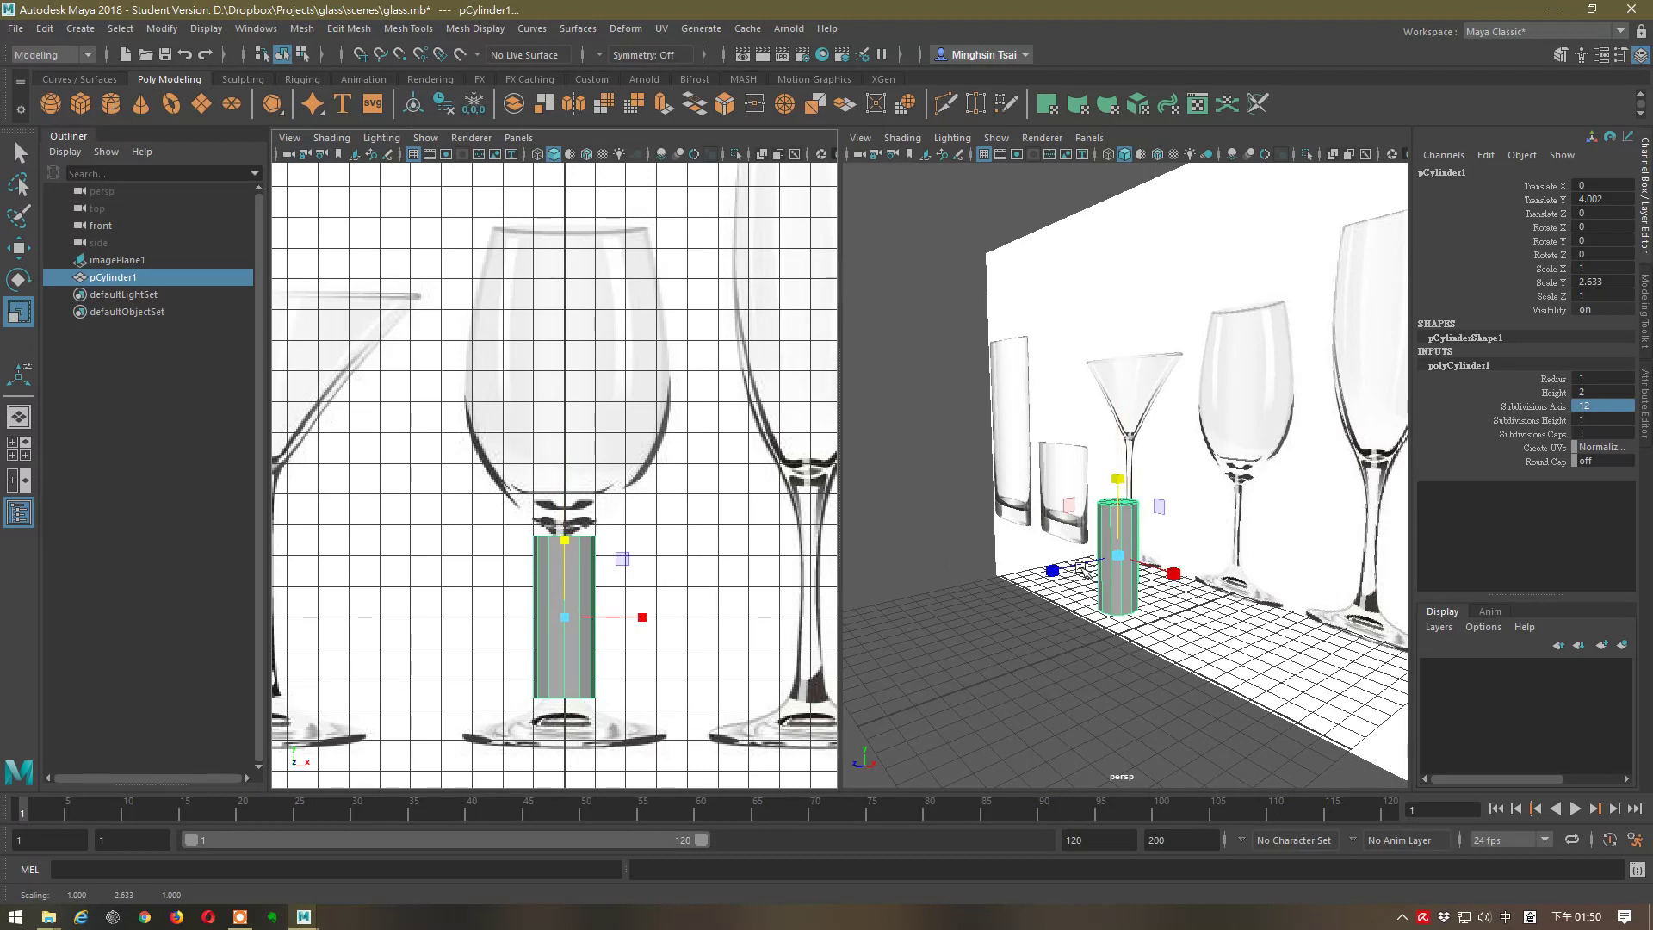
- Change the perspective viewport to the orthographic top view and scale the cylinder evenly in X and Z to about 0.54
left_click(1099, 141)
mouse_move(1142, 190)
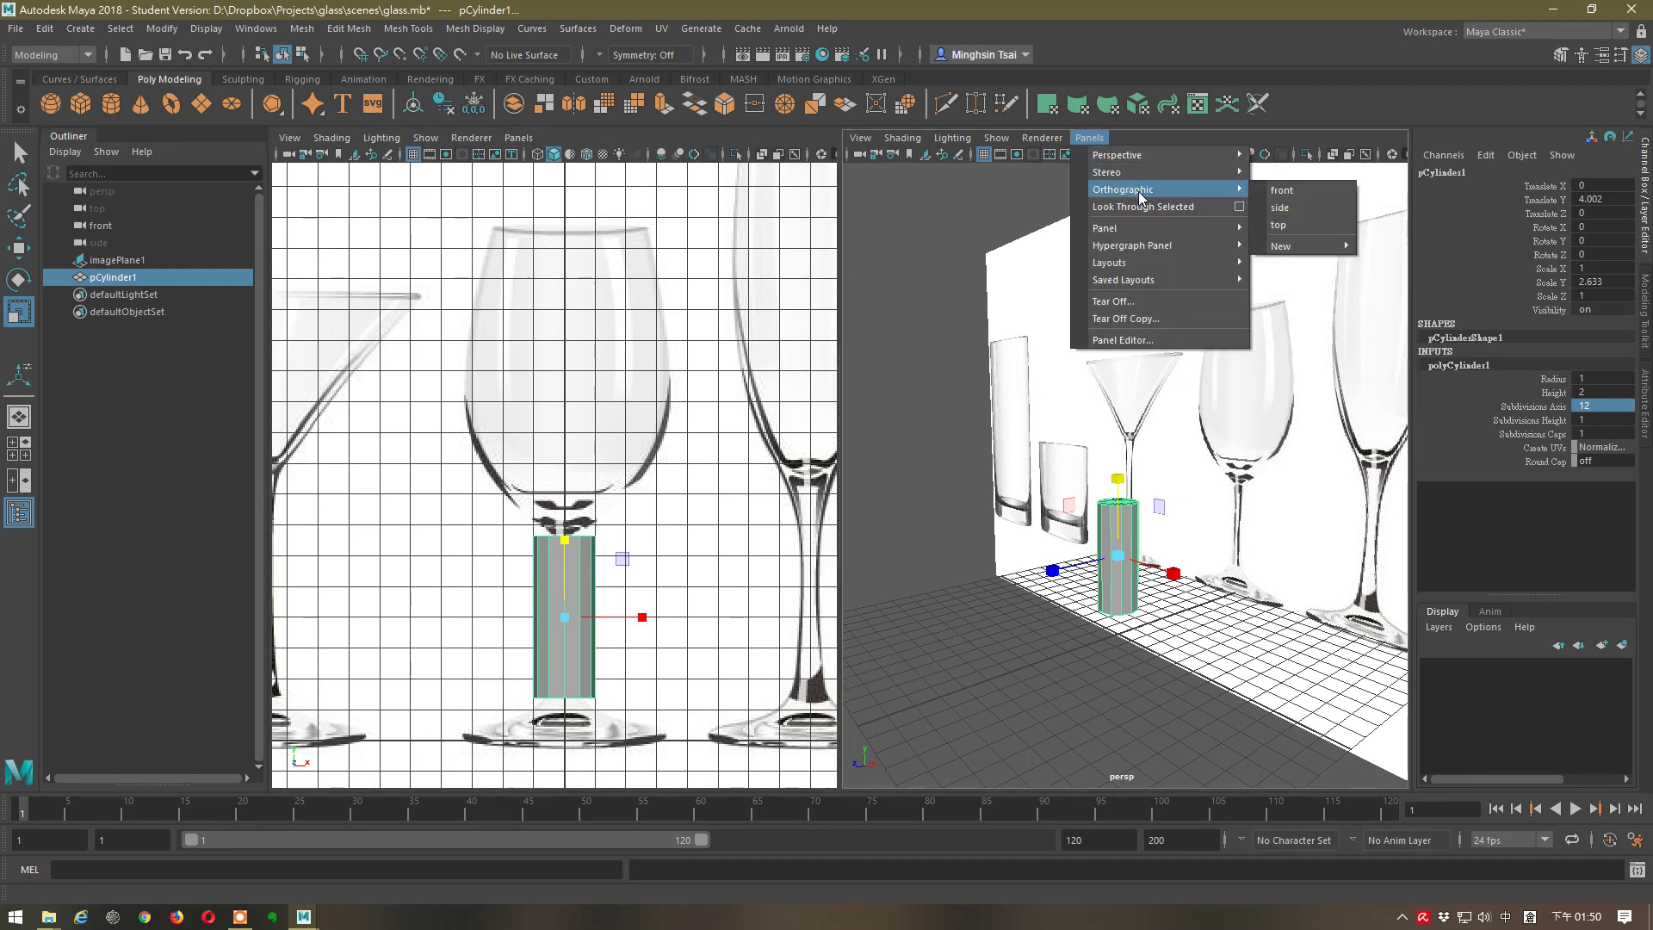
left_click(1301, 224)
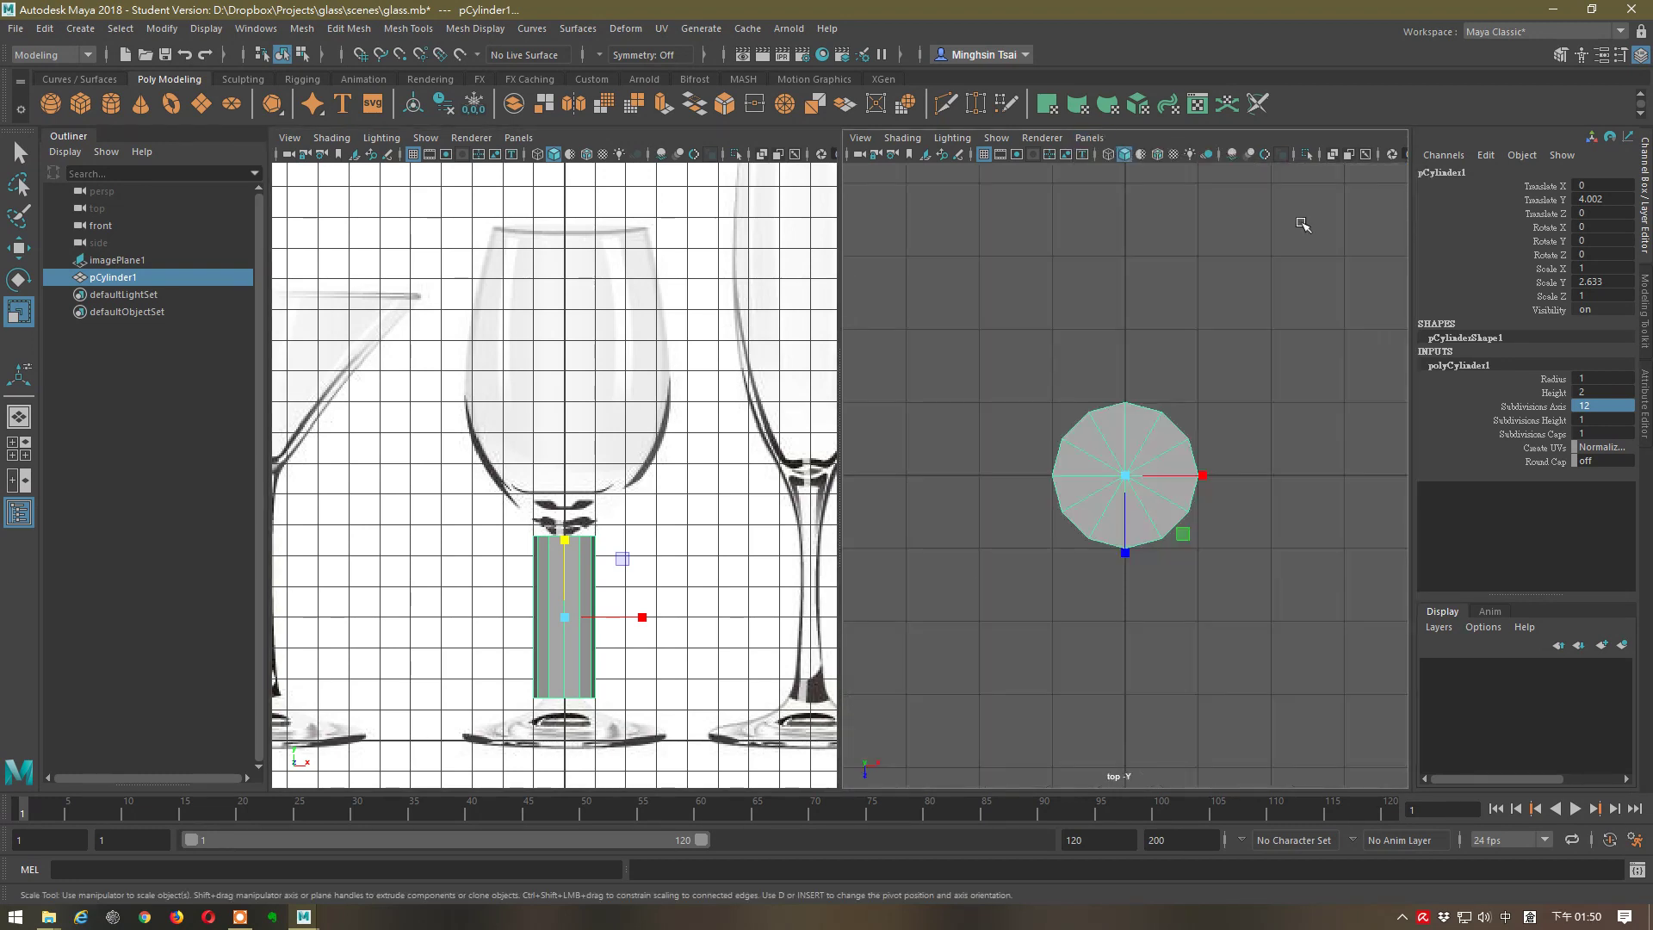
left_click(1186, 534)
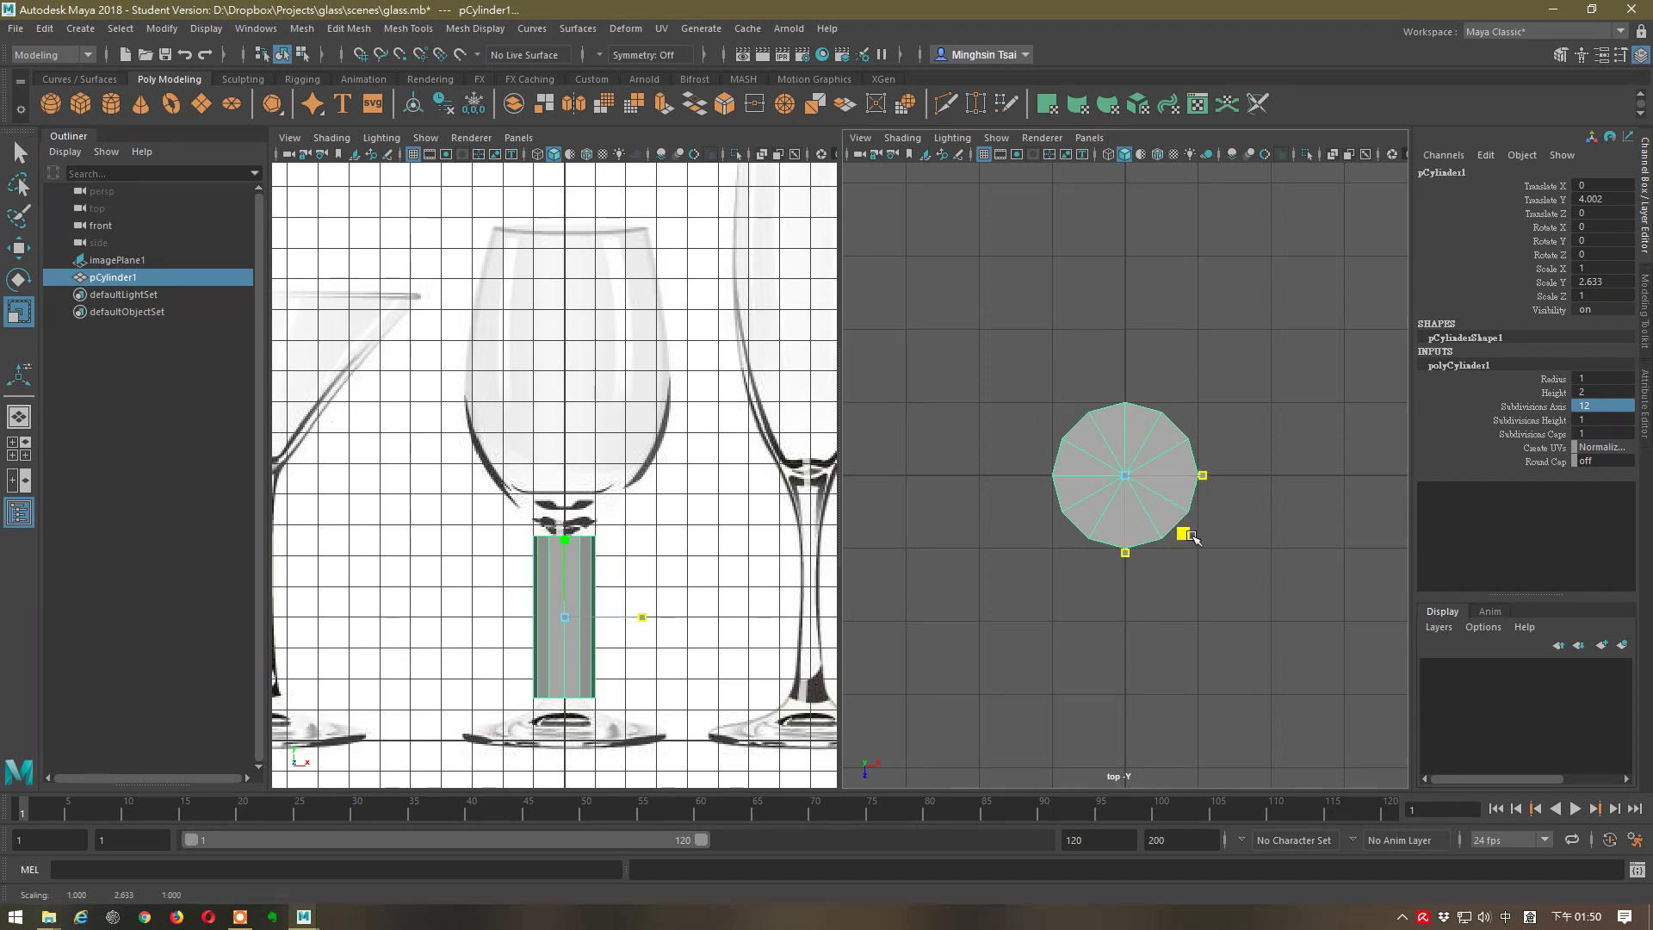
left_click_drag(1192, 536, 1181, 527)
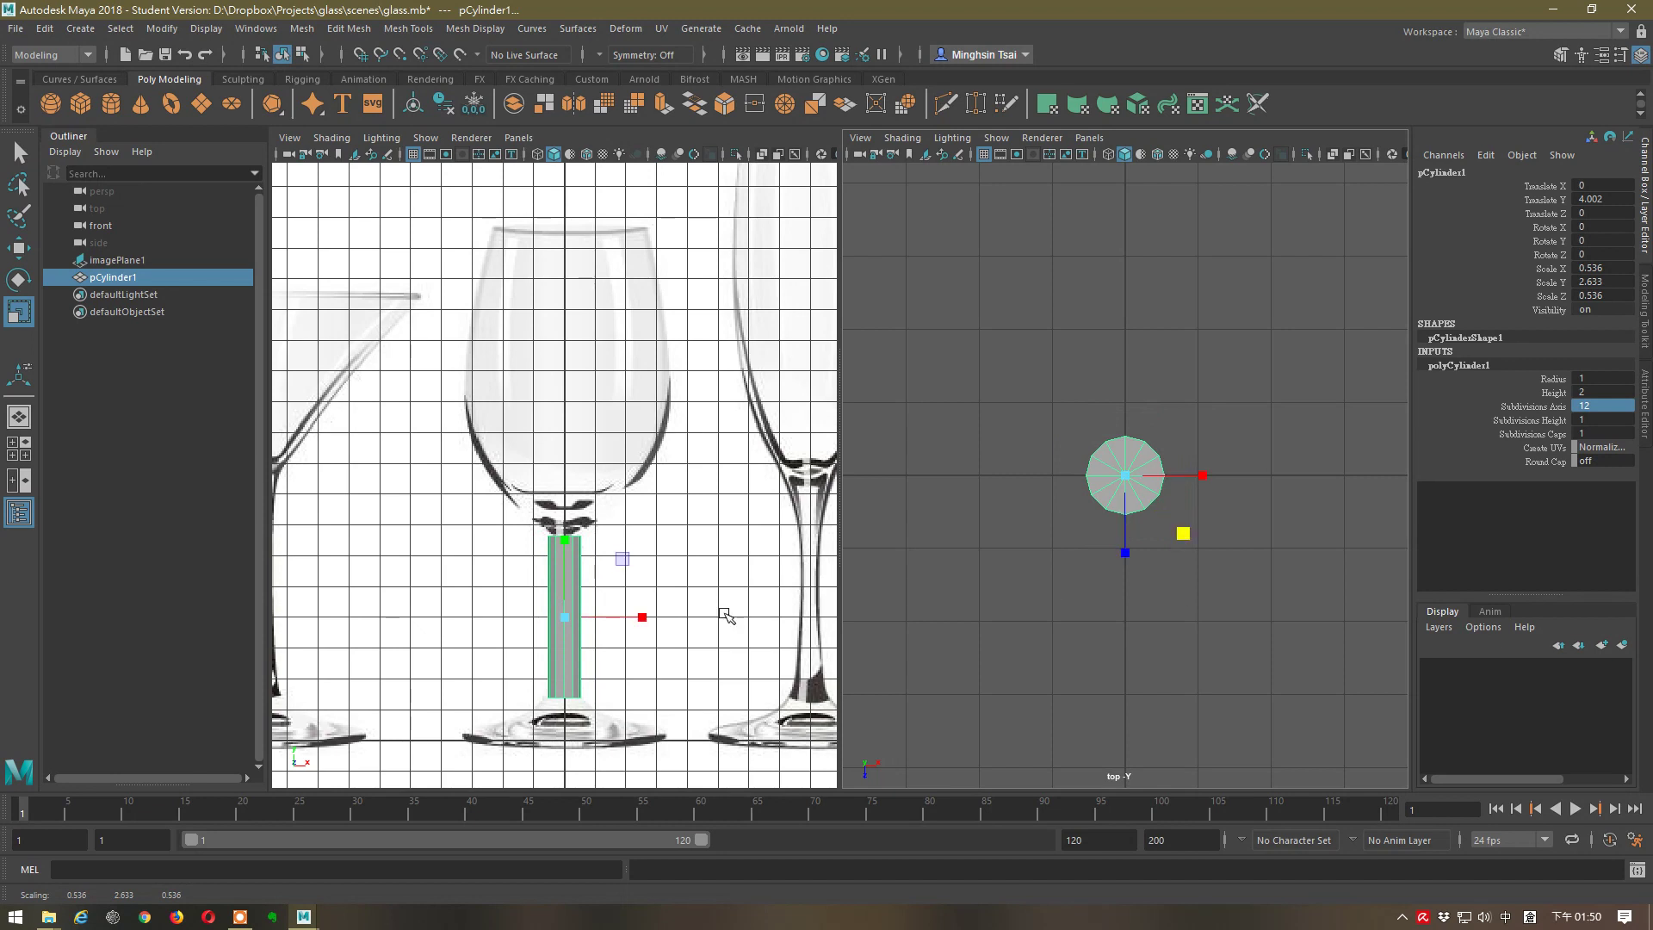
- Display the front view in wireframe and narrow the cylinder to about 0.43 in X and Z to approach the stem's width
left_click(538, 155)
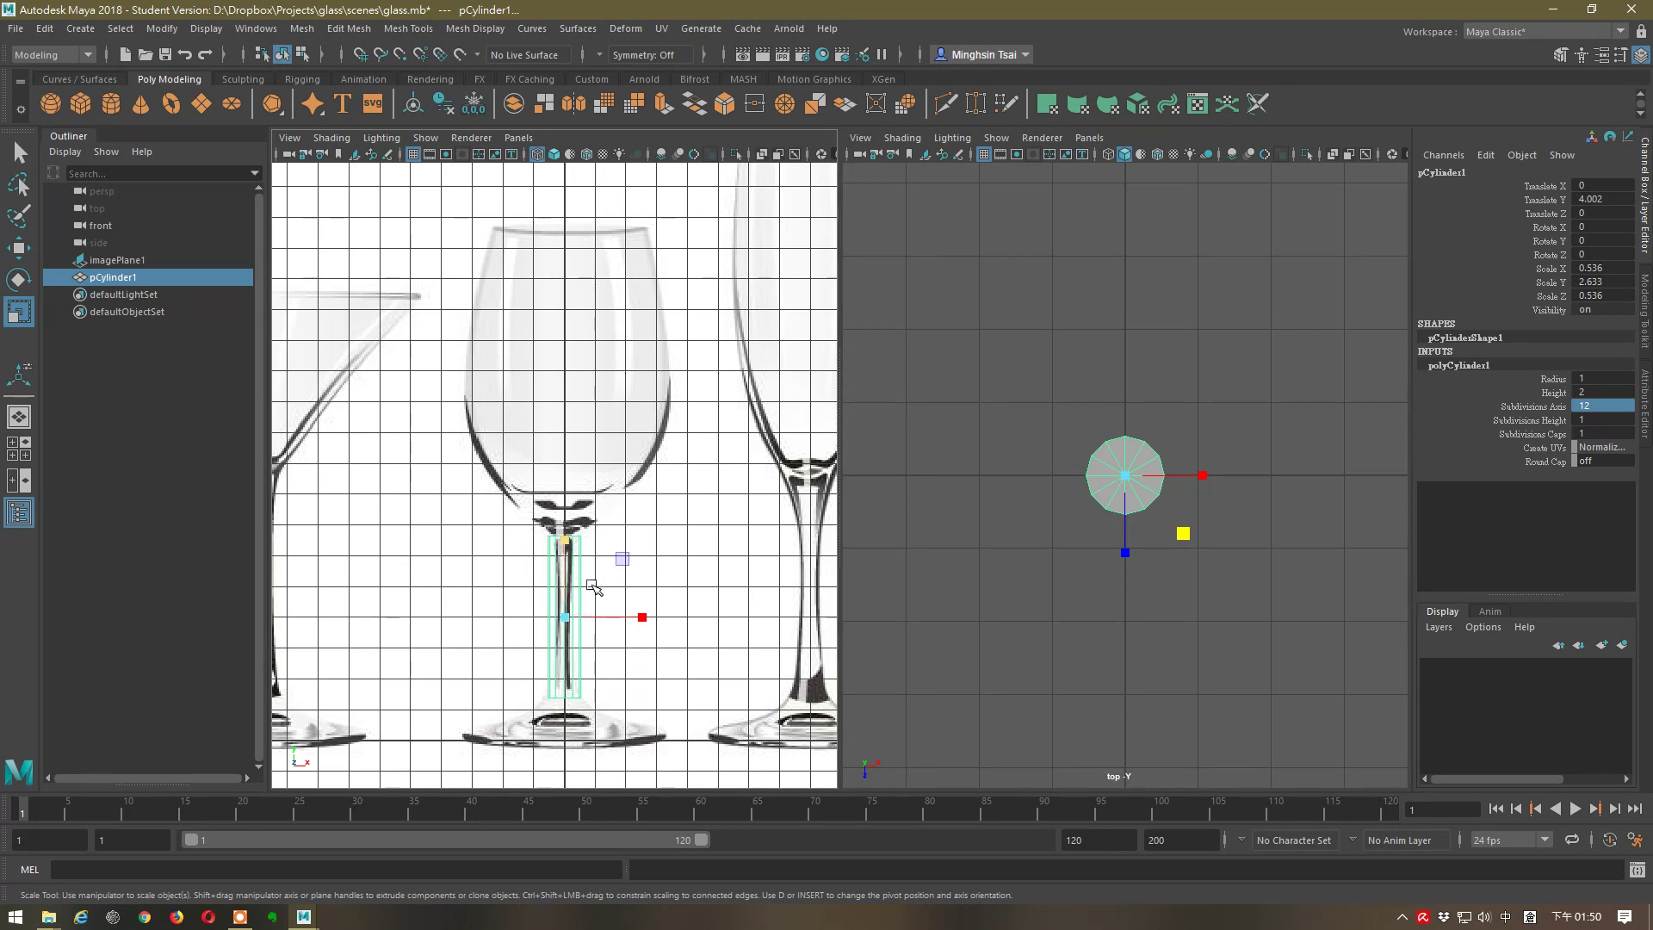
left_click(1185, 534)
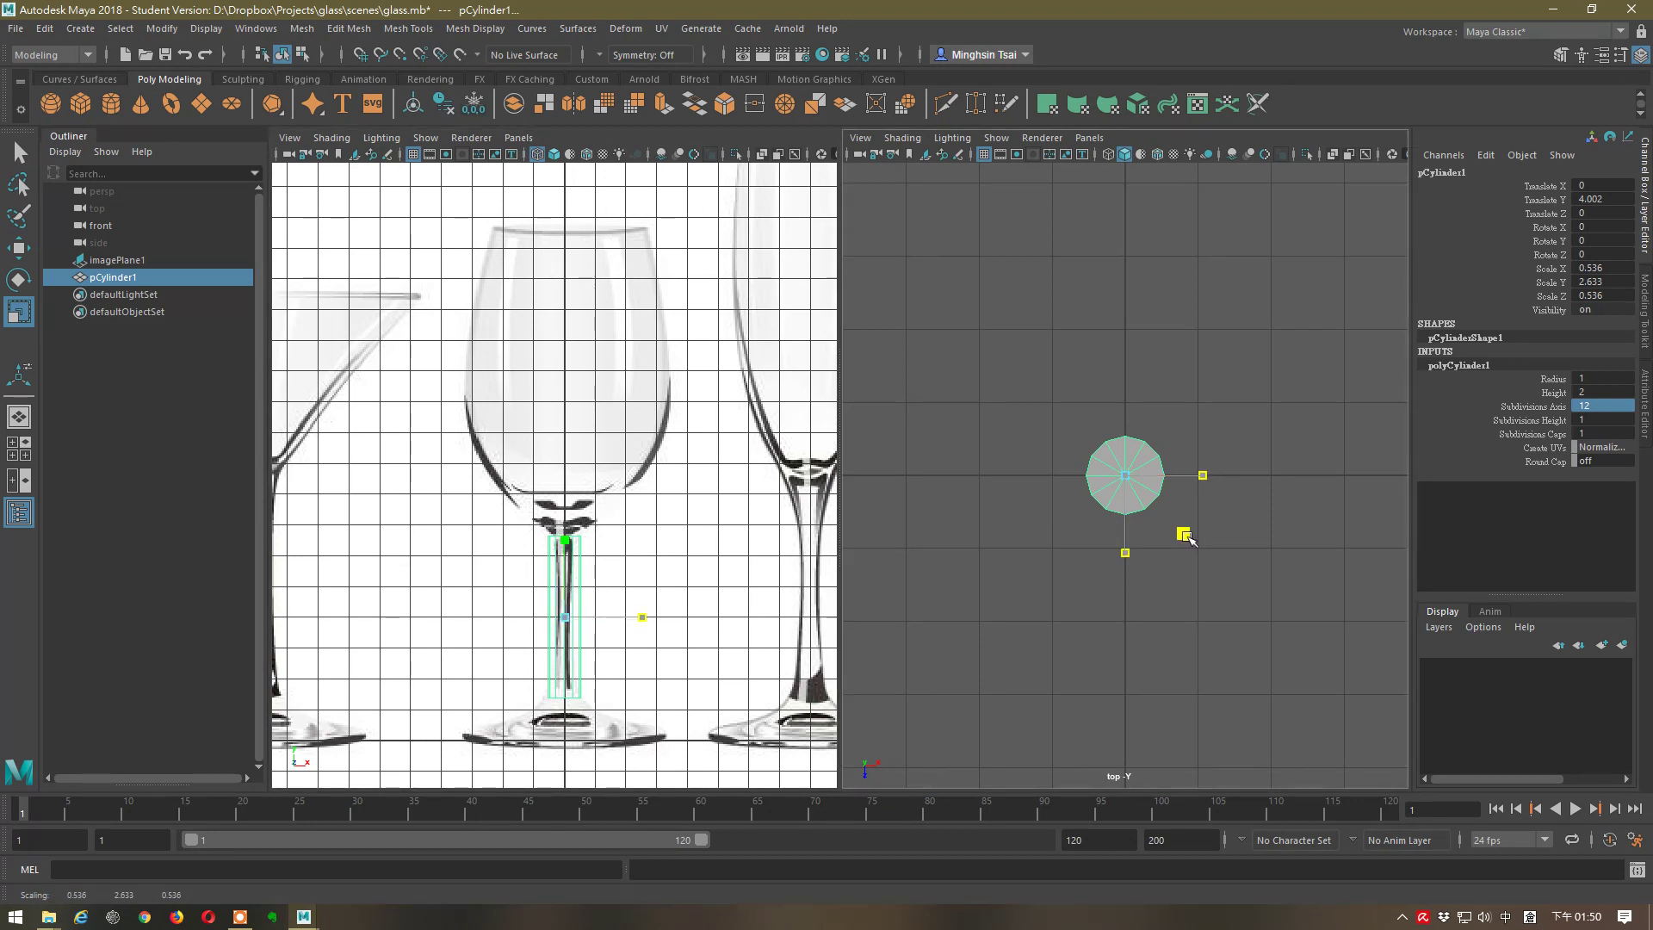
left_click_drag(1184, 534, 1174, 523)
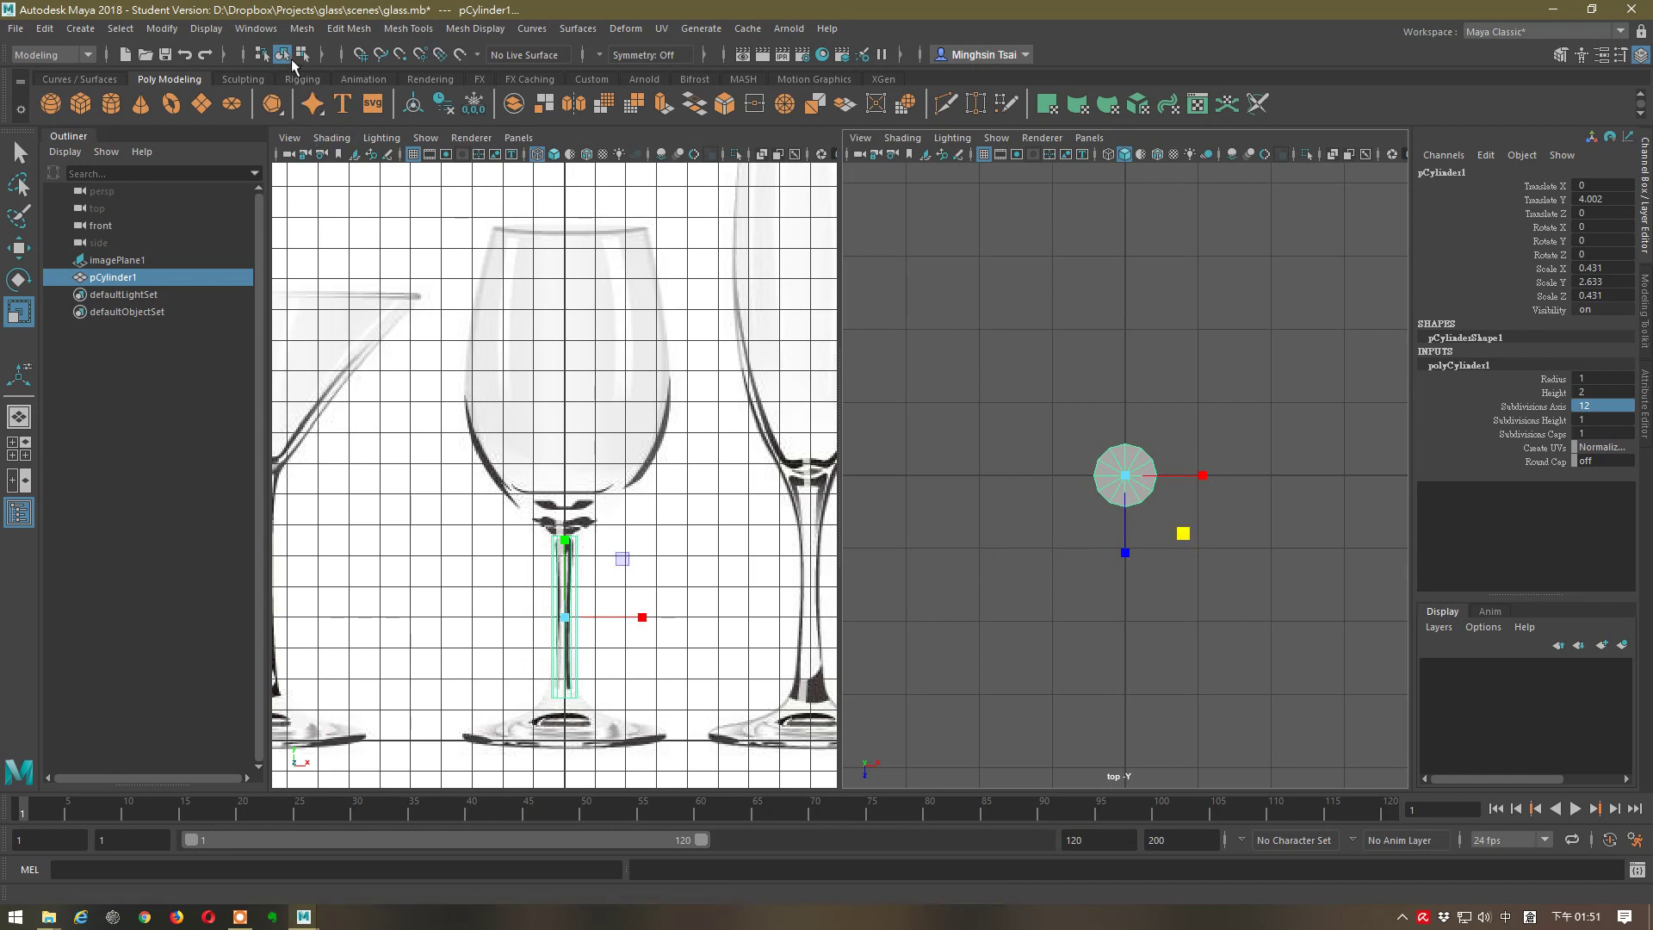
- Switch to face selection and select only the 12 faces of the cylinder's top cap
left_click(306, 56)
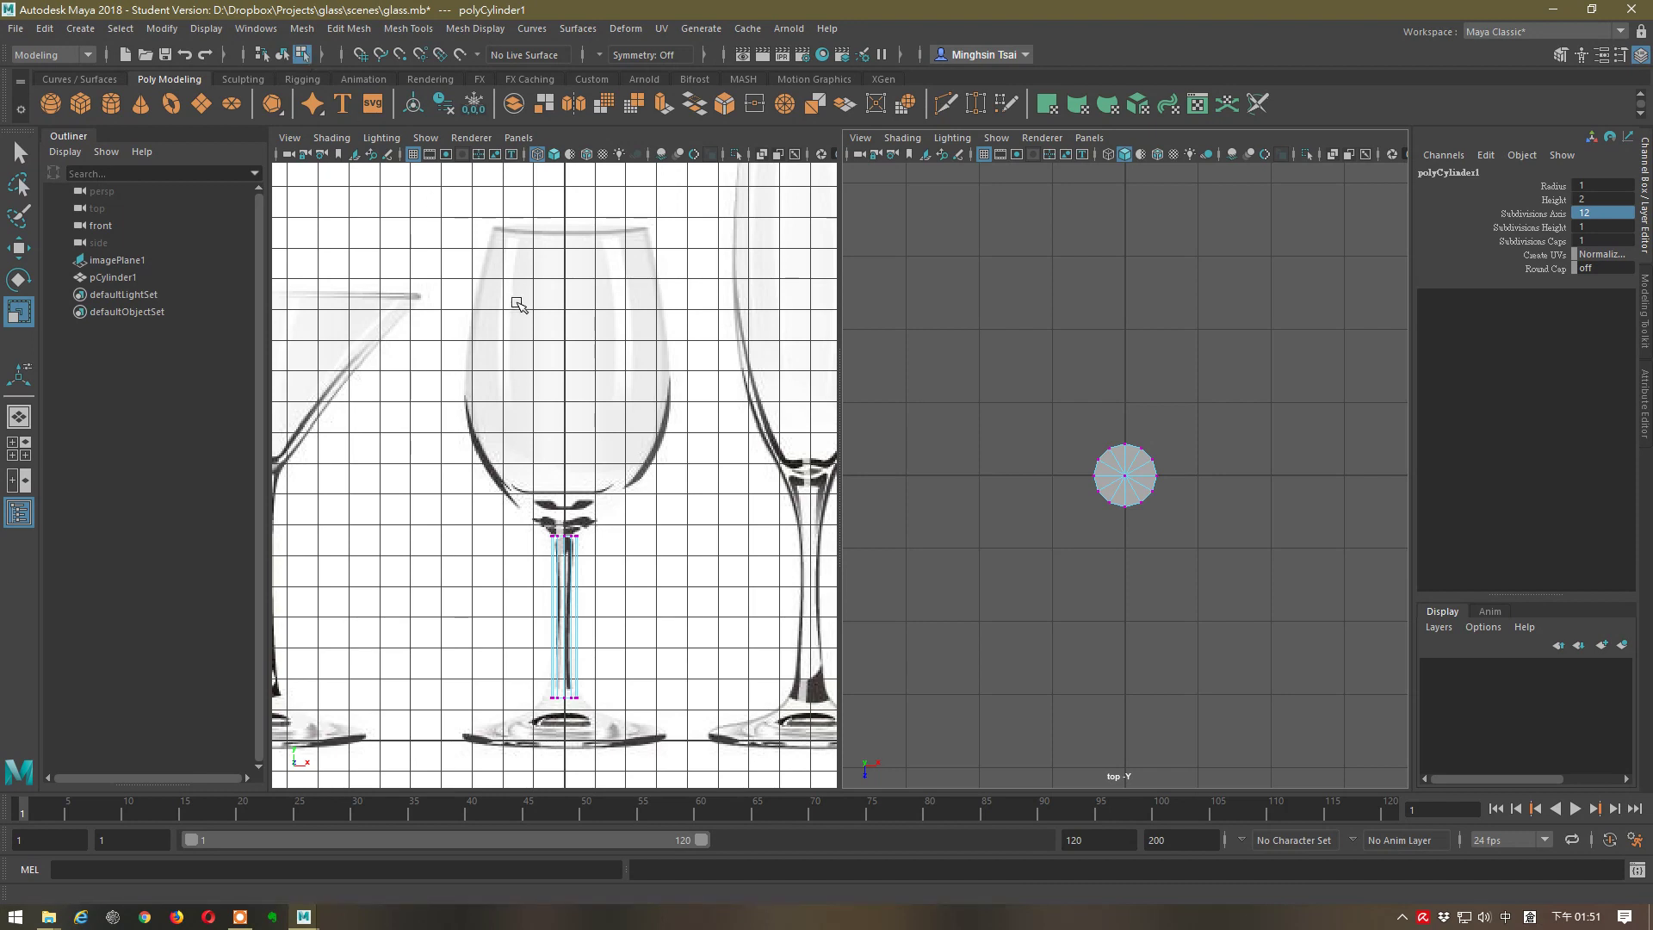
scroll(1088, 483, "up", 5)
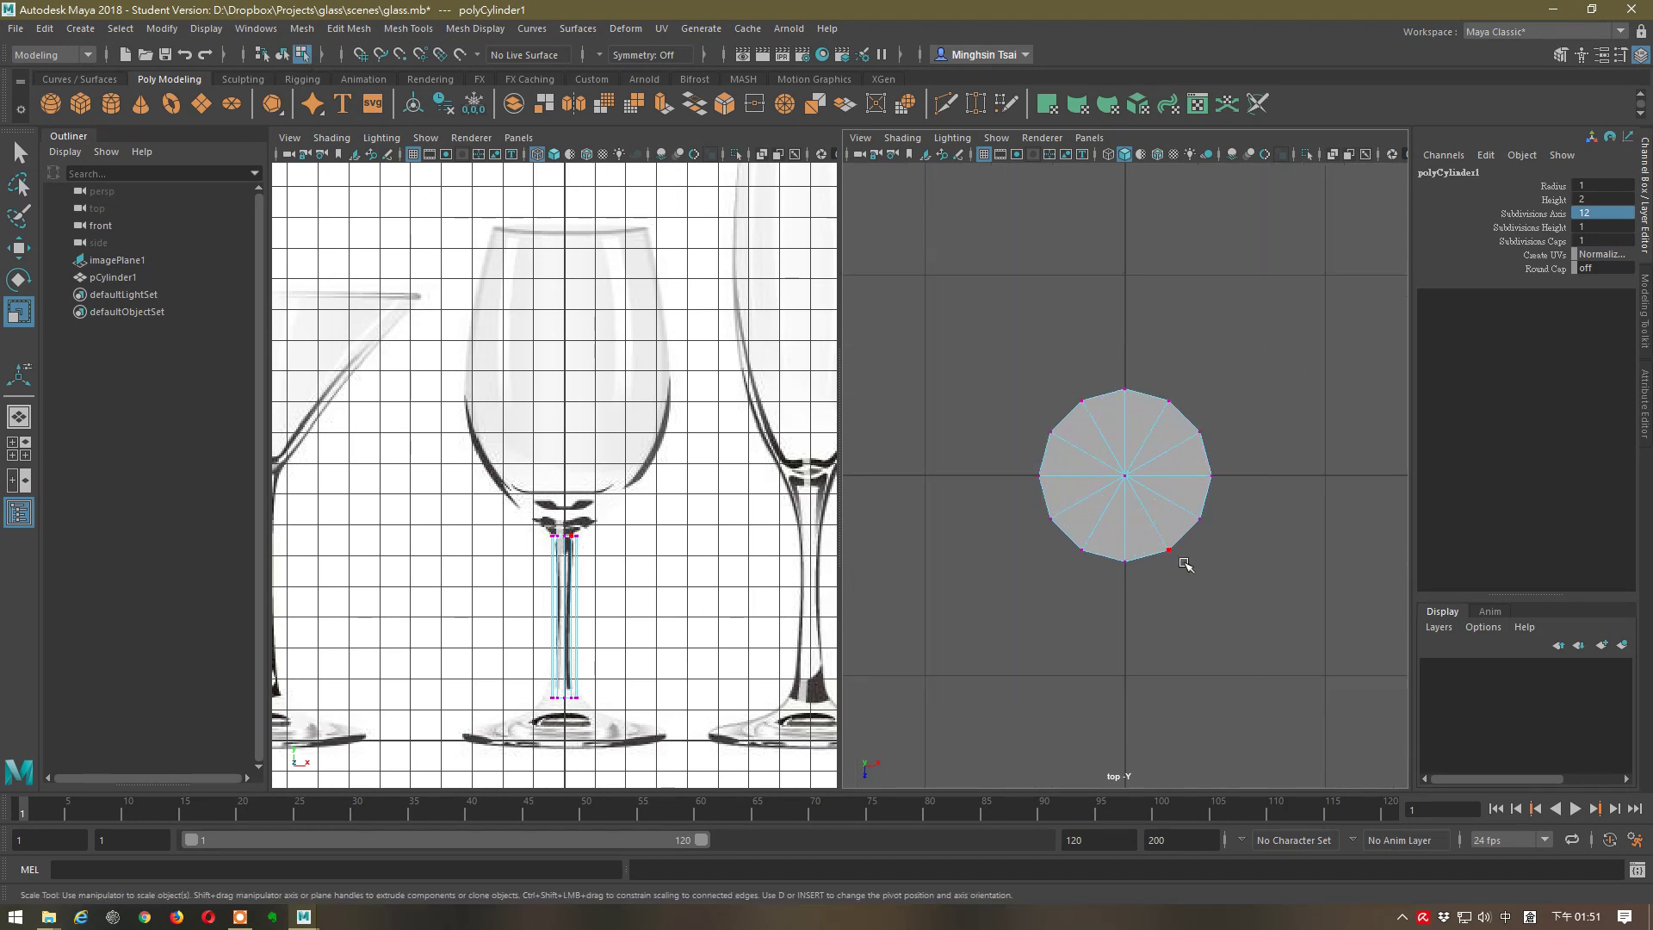
scroll(1190, 565, "up", 2)
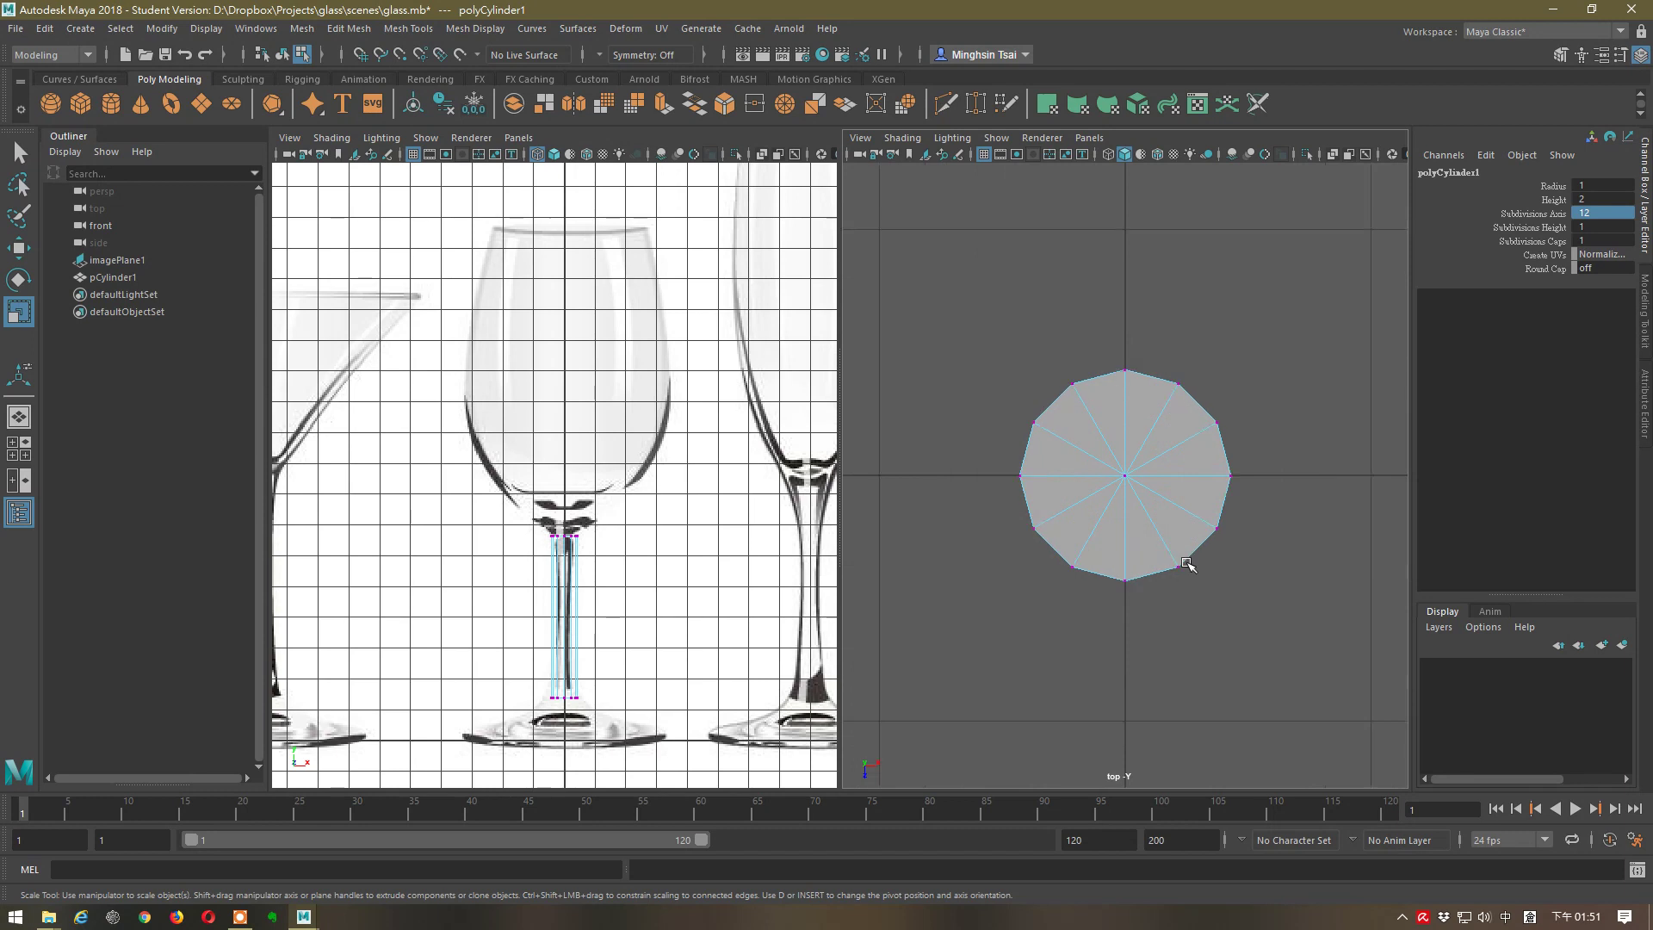
right_click(1124, 476)
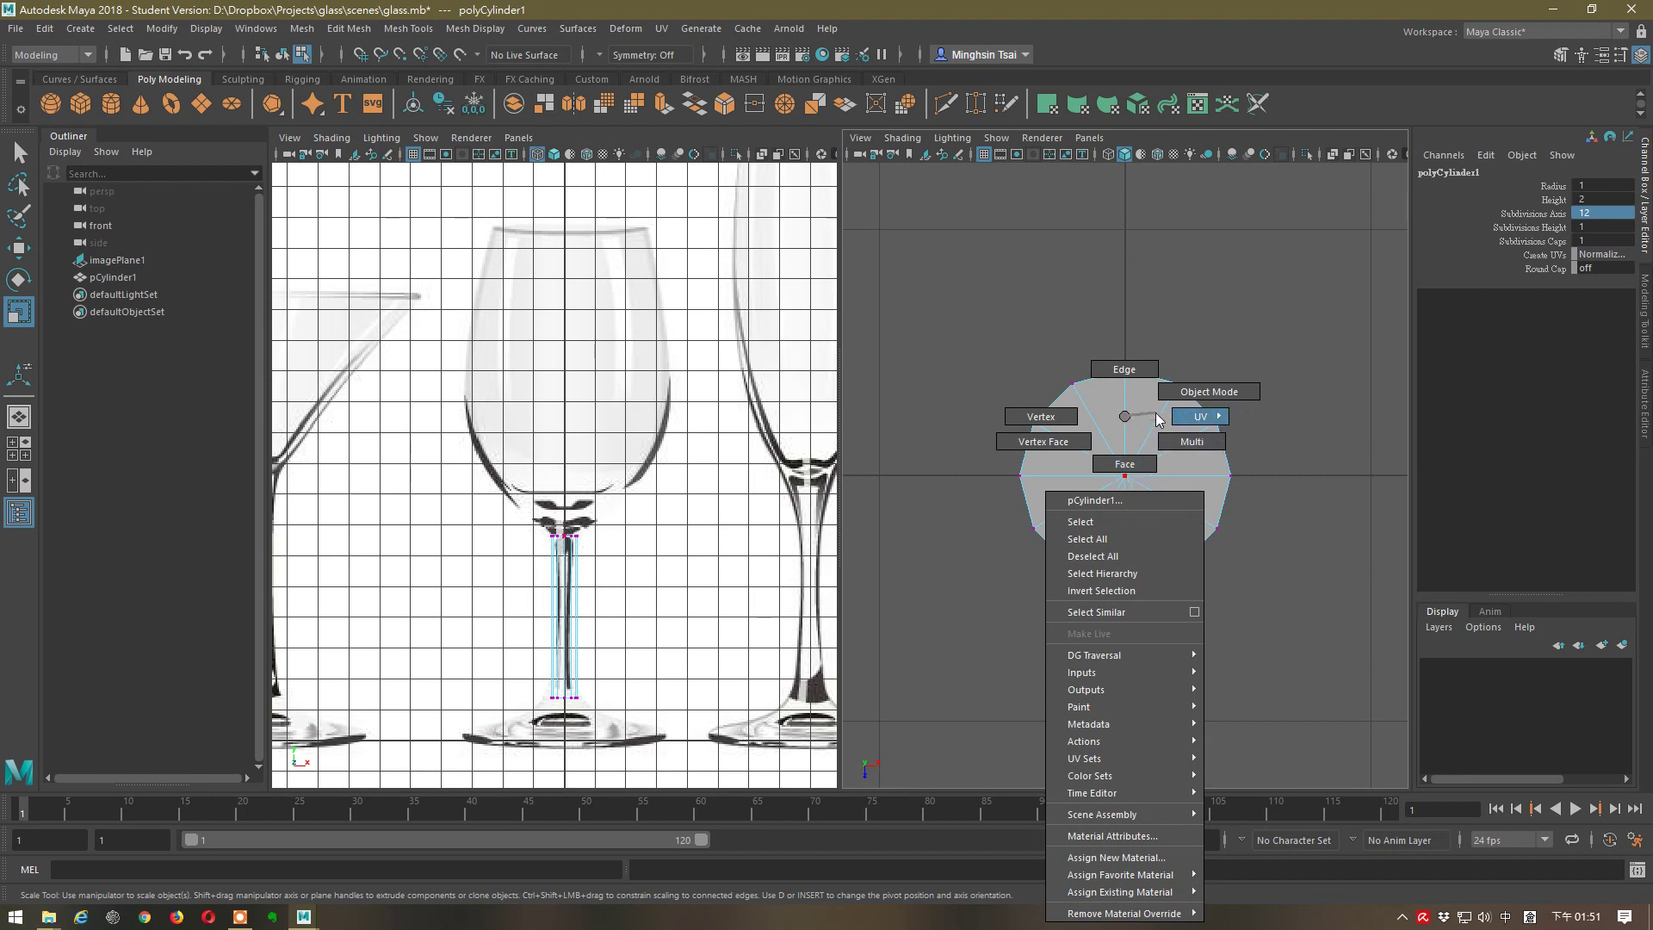
left_click(1112, 469)
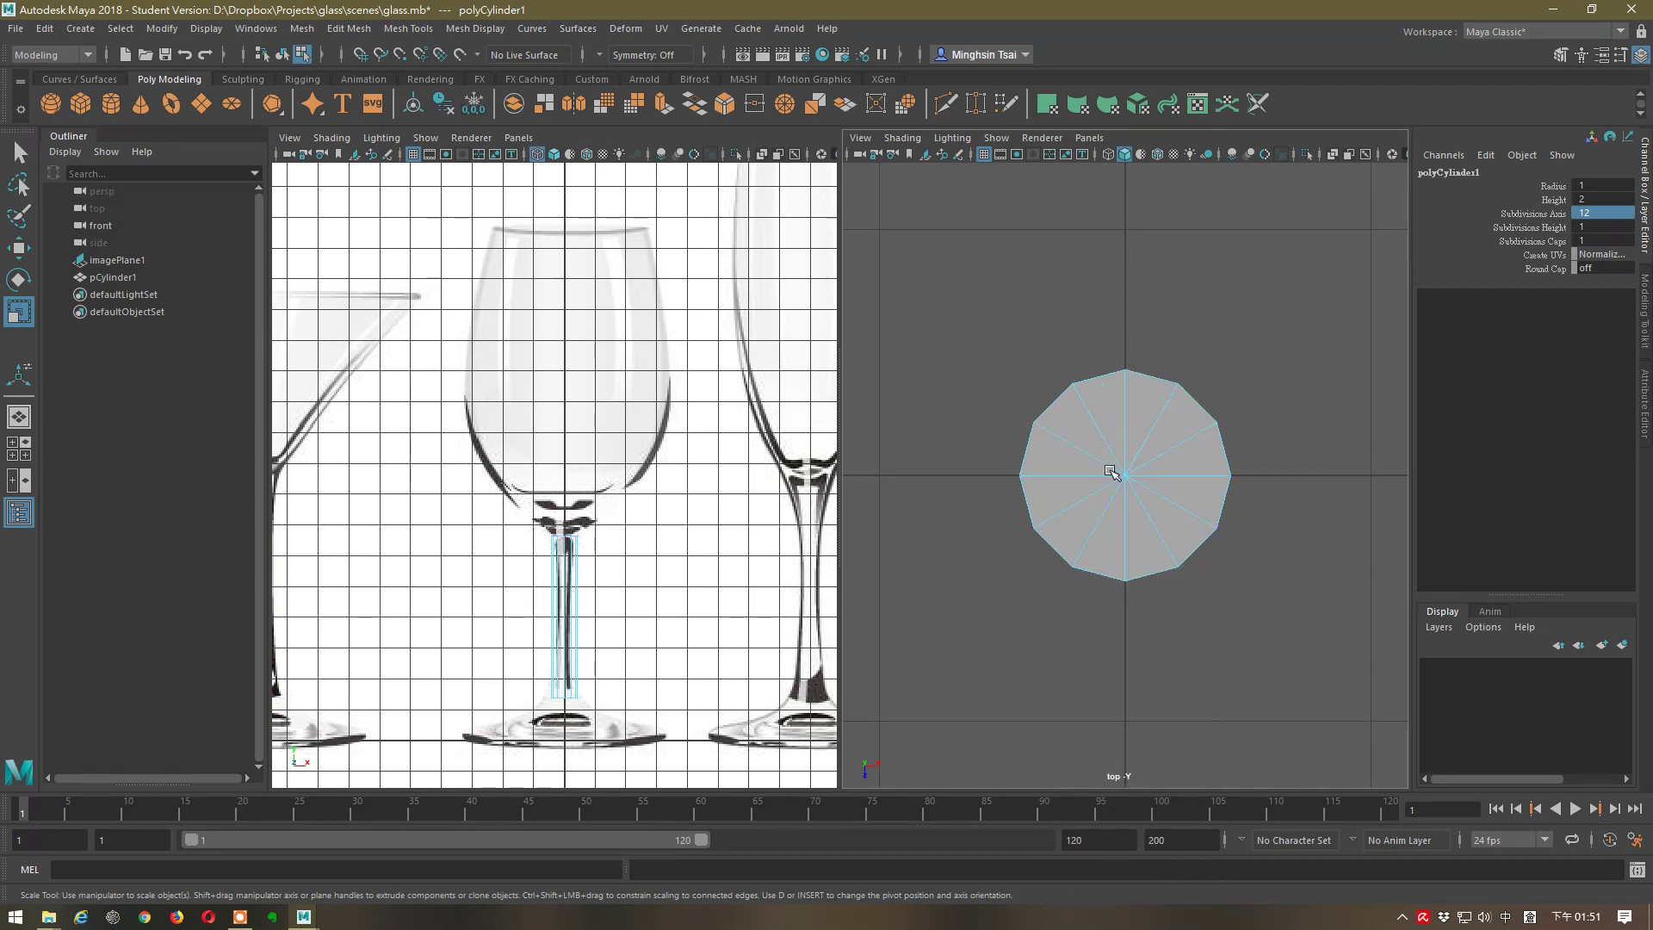
left_click(1142, 414)
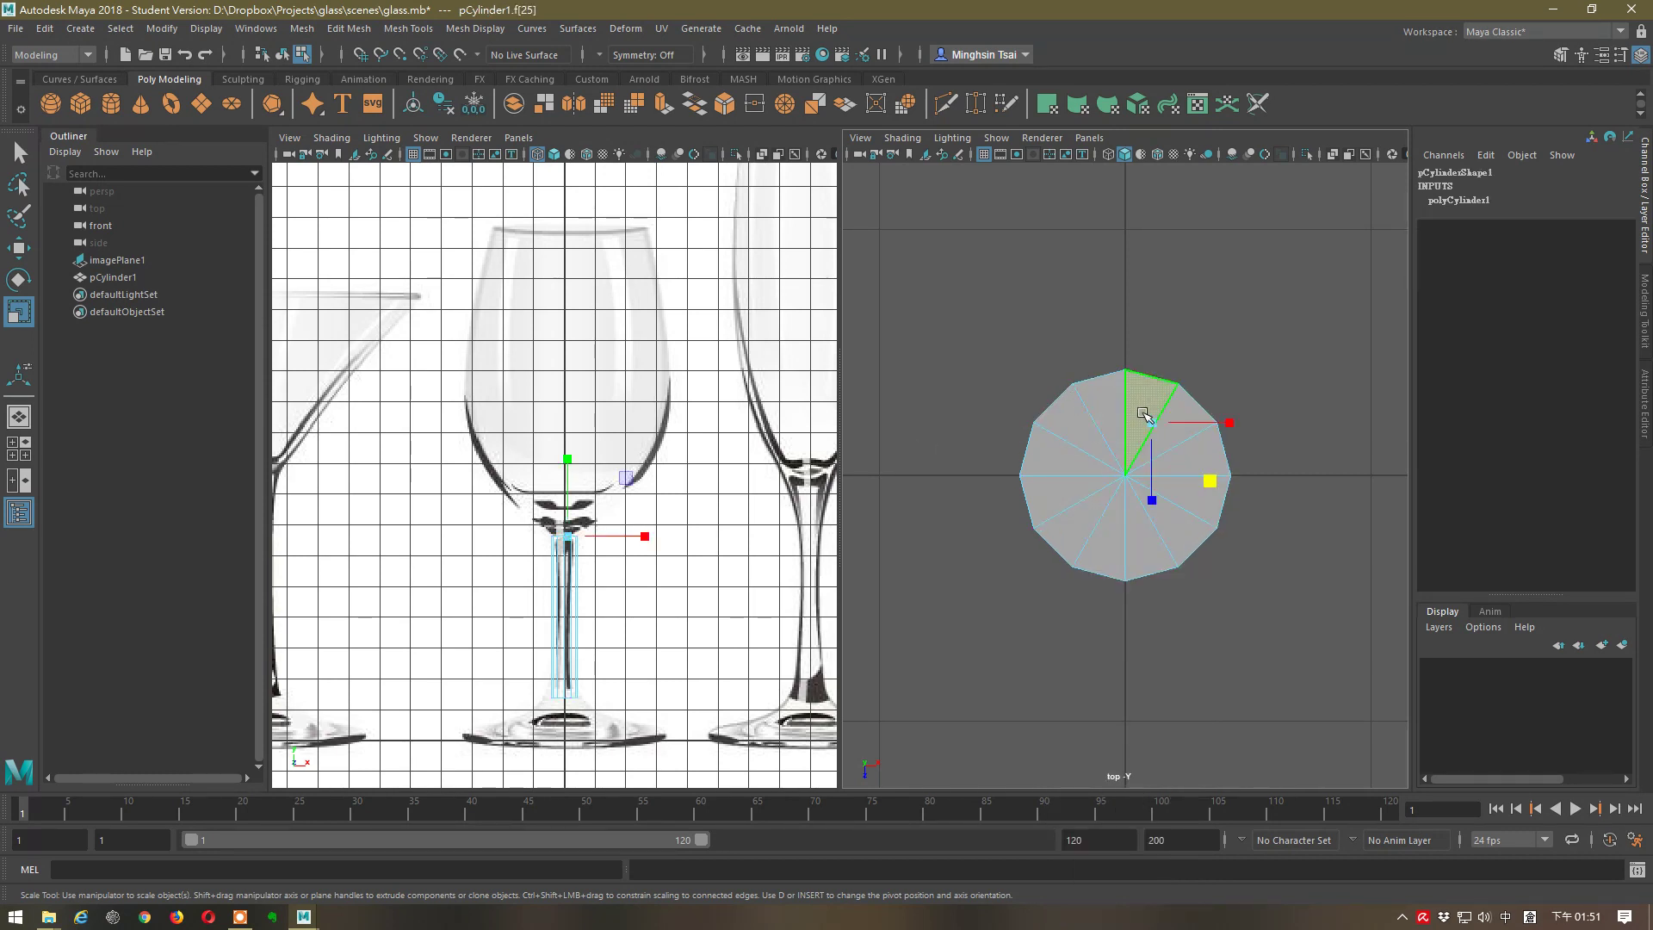
left_click(1095, 411, "shift")
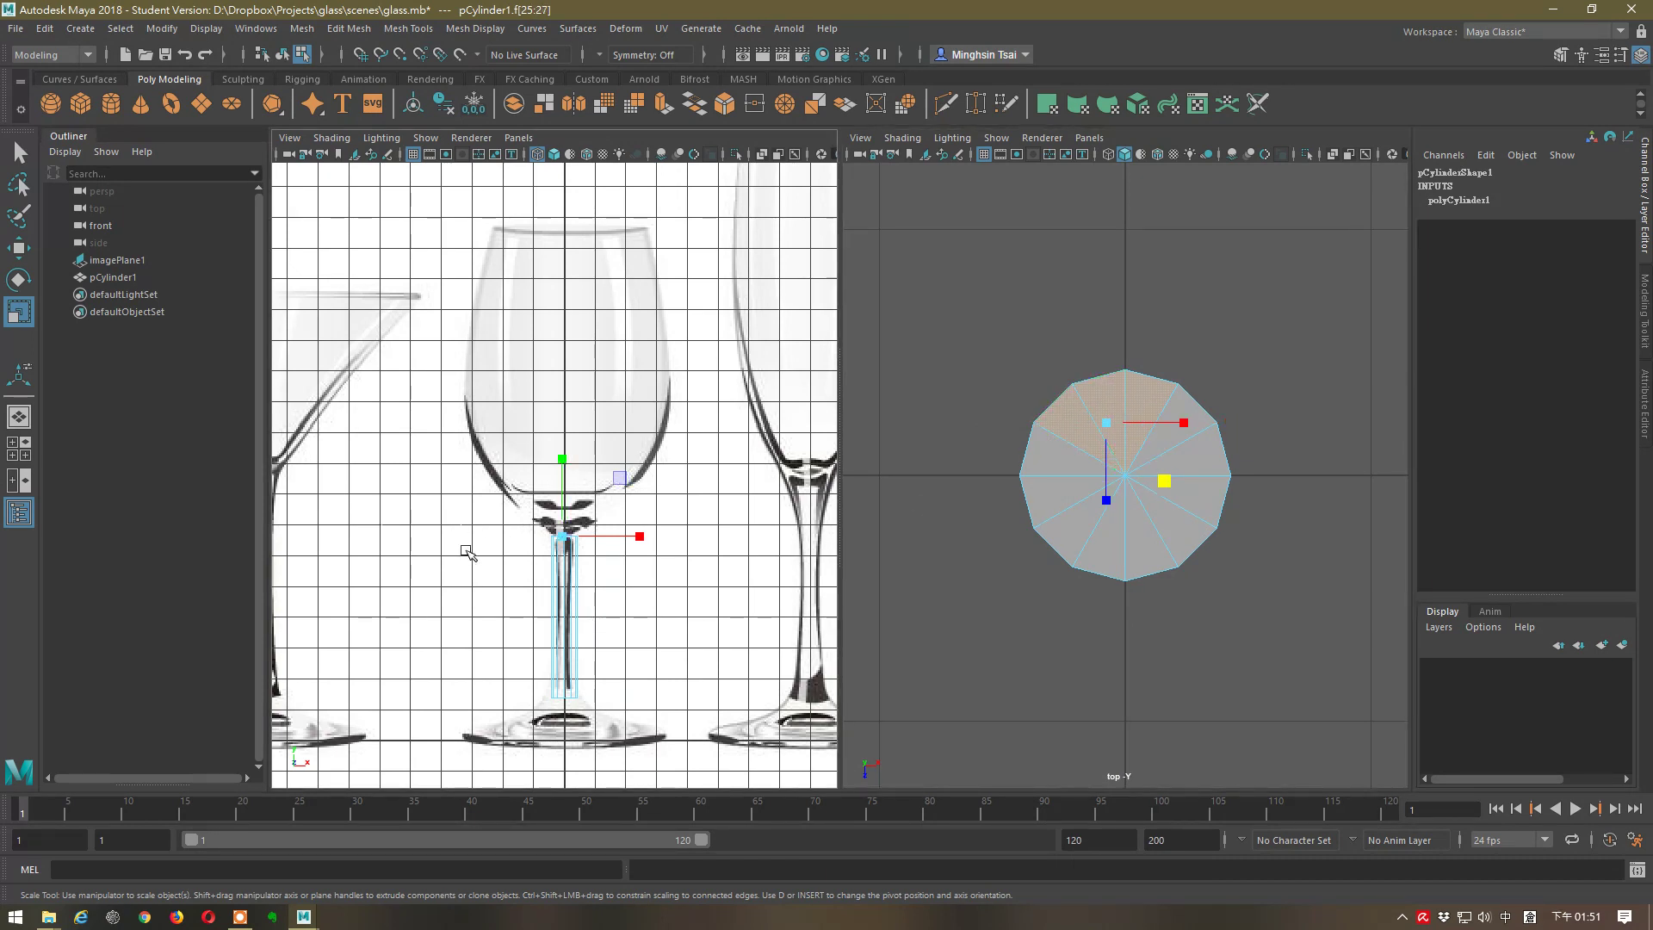
left_click_drag(696, 608, 697, 606)
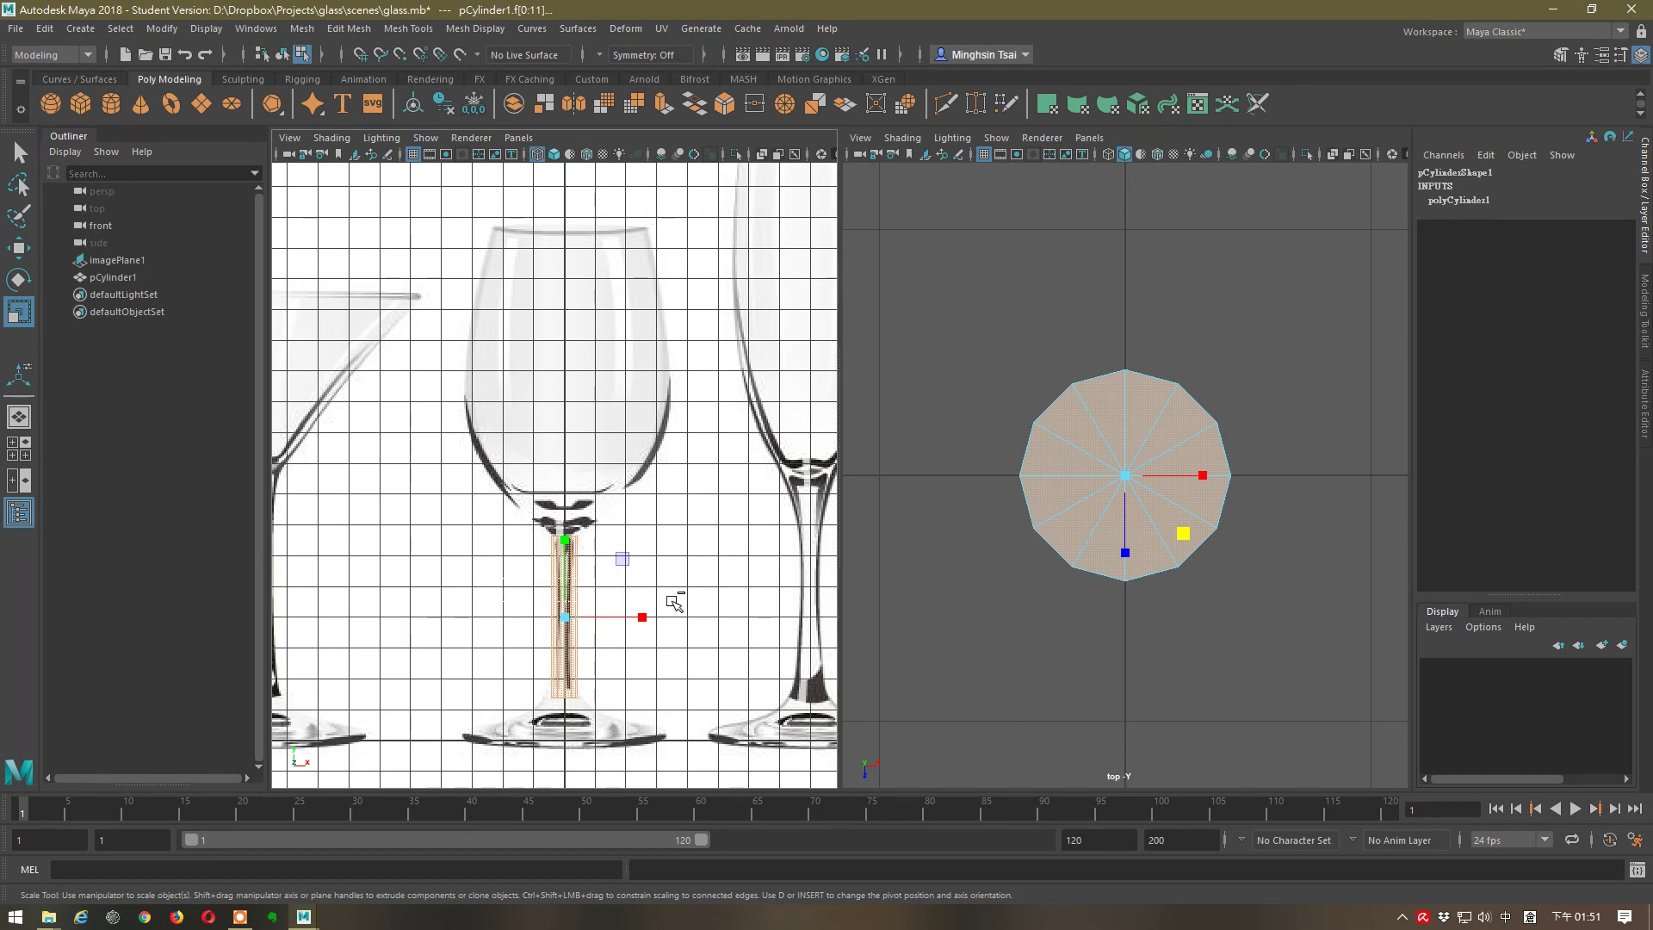
key("ctrl+z")
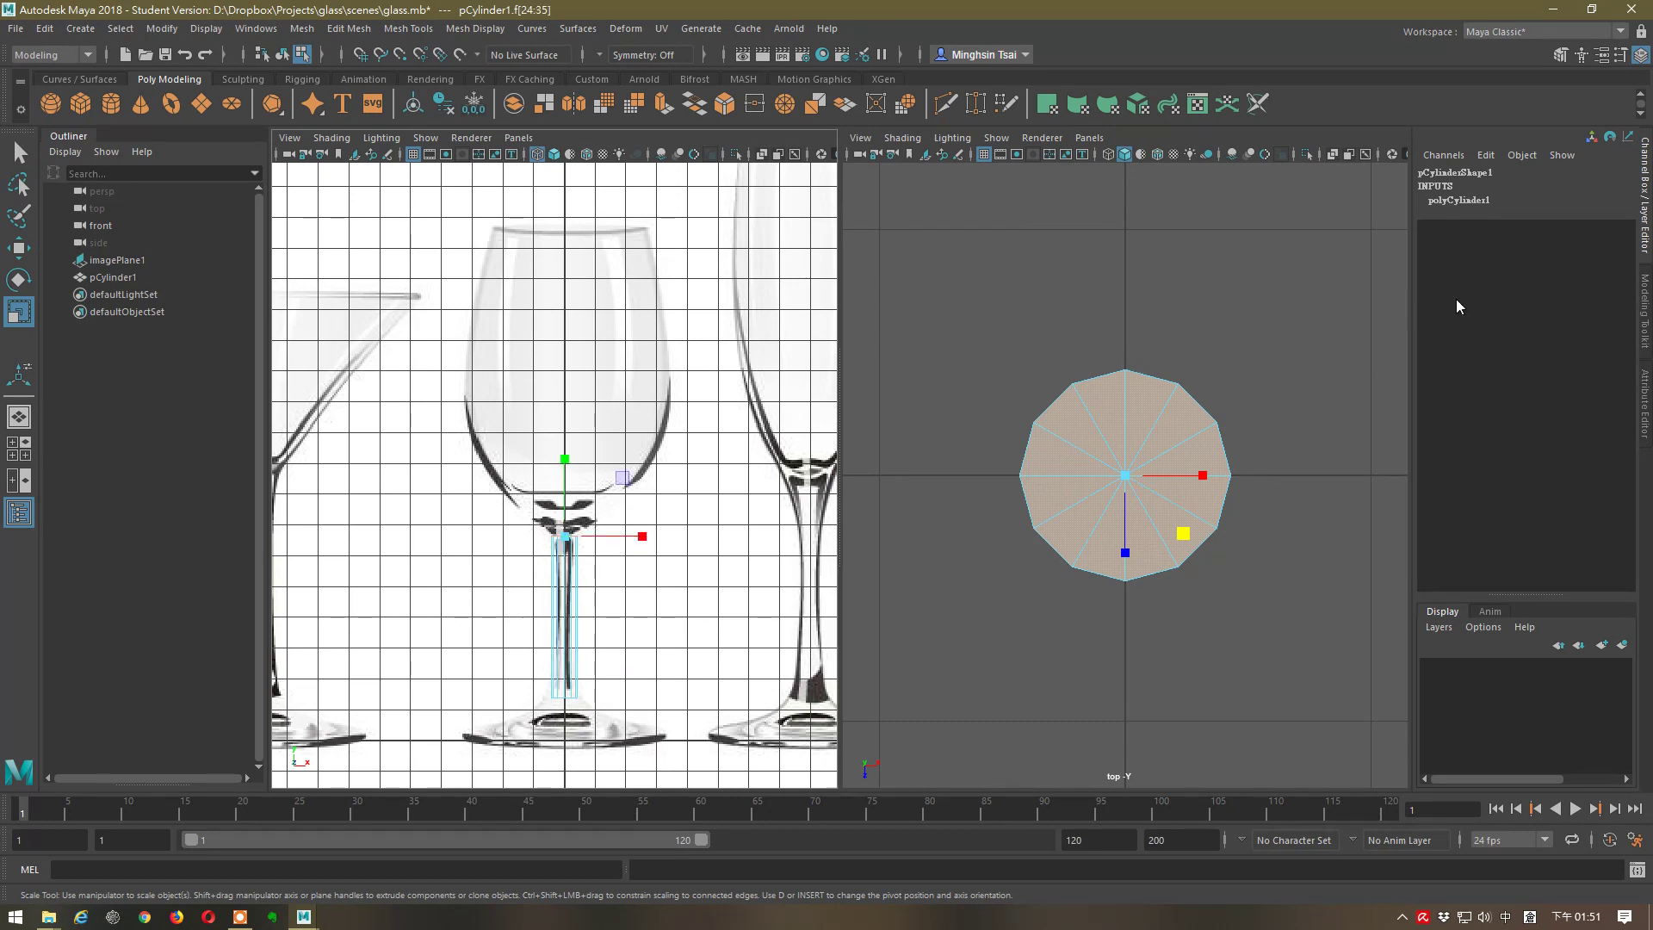
- Extrude the selected top cap faces upward by about 4.39 to the widest part of the reference bowl
left_click(1646, 313)
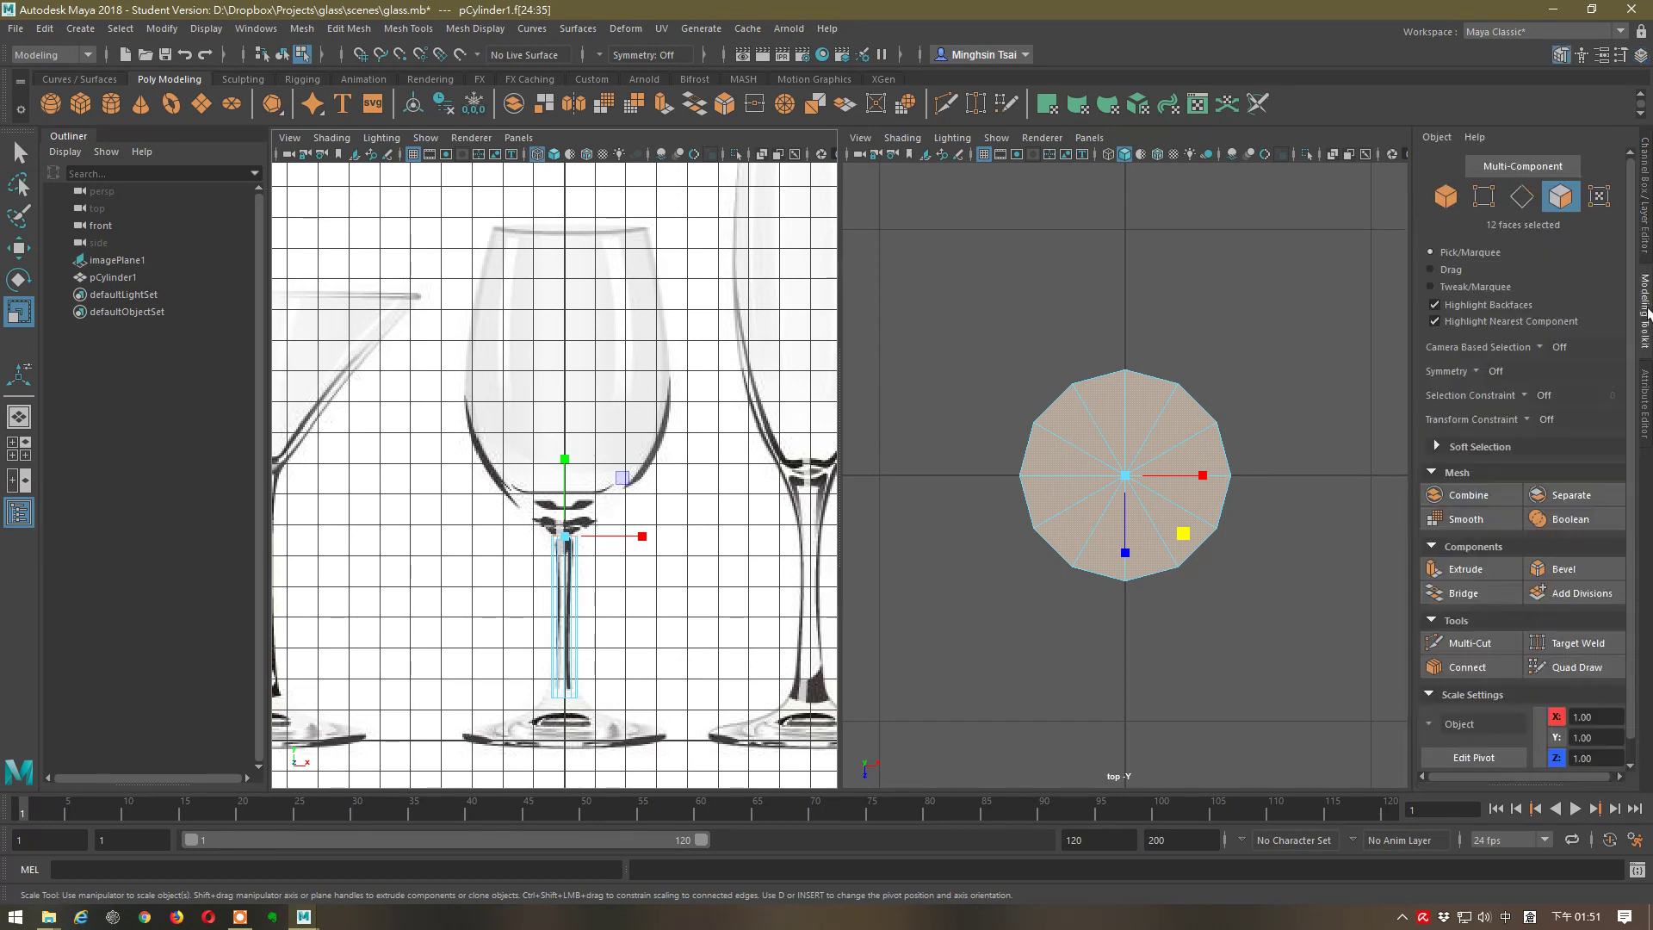
left_click(1506, 570)
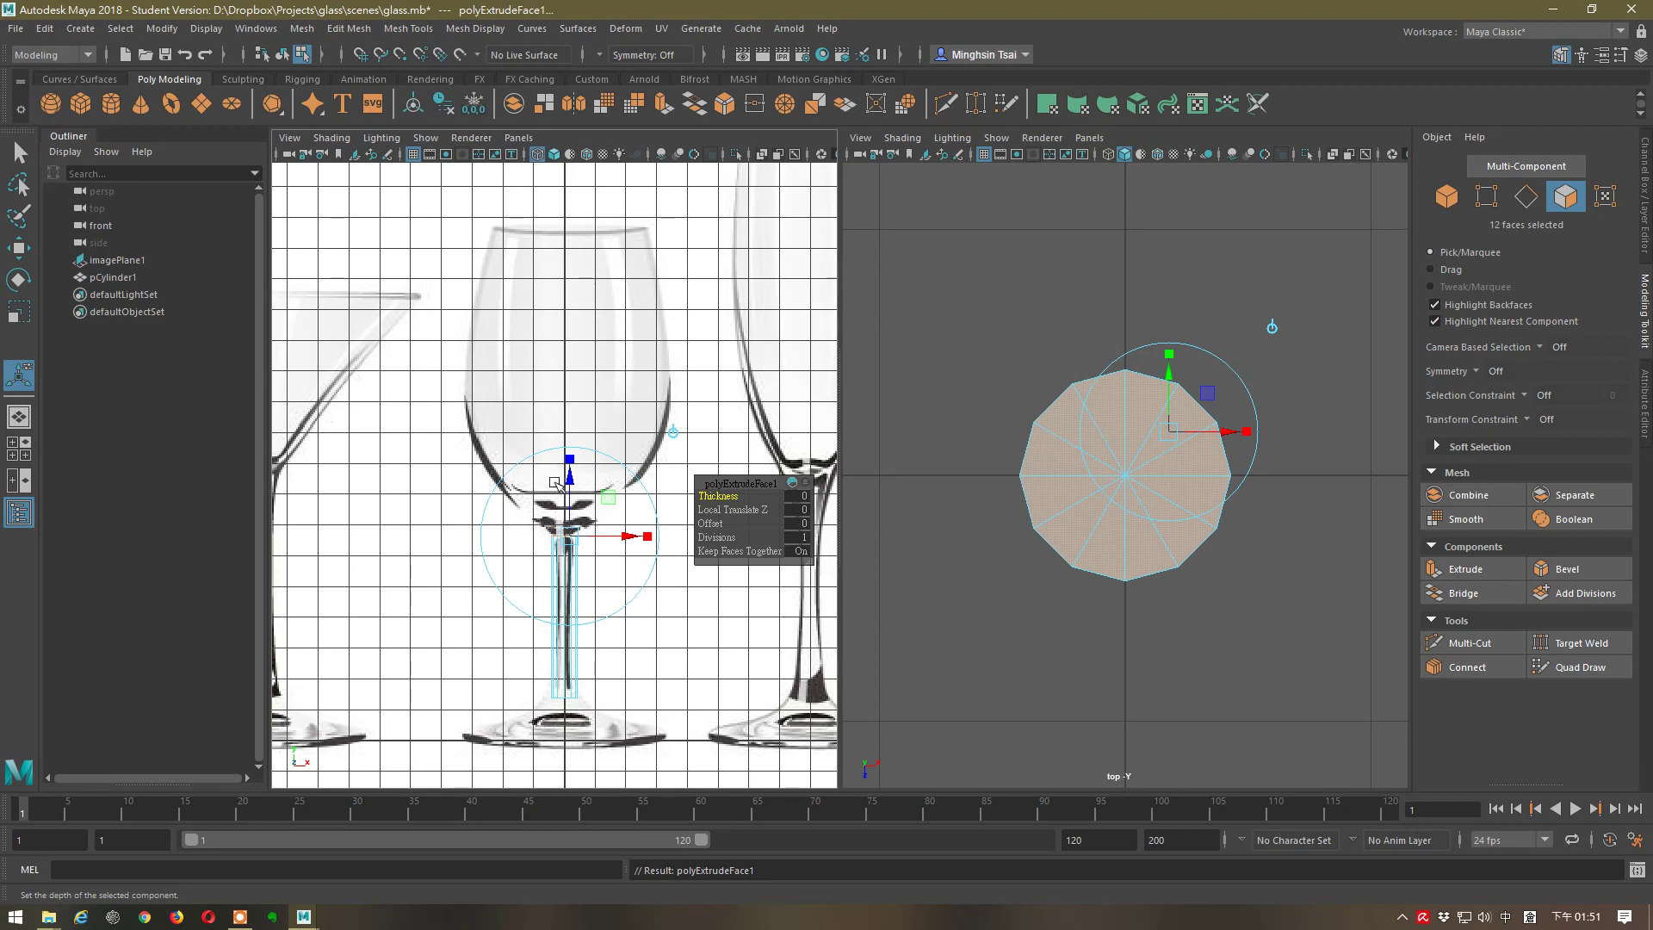
left_click_drag(565, 487, 555, 351)
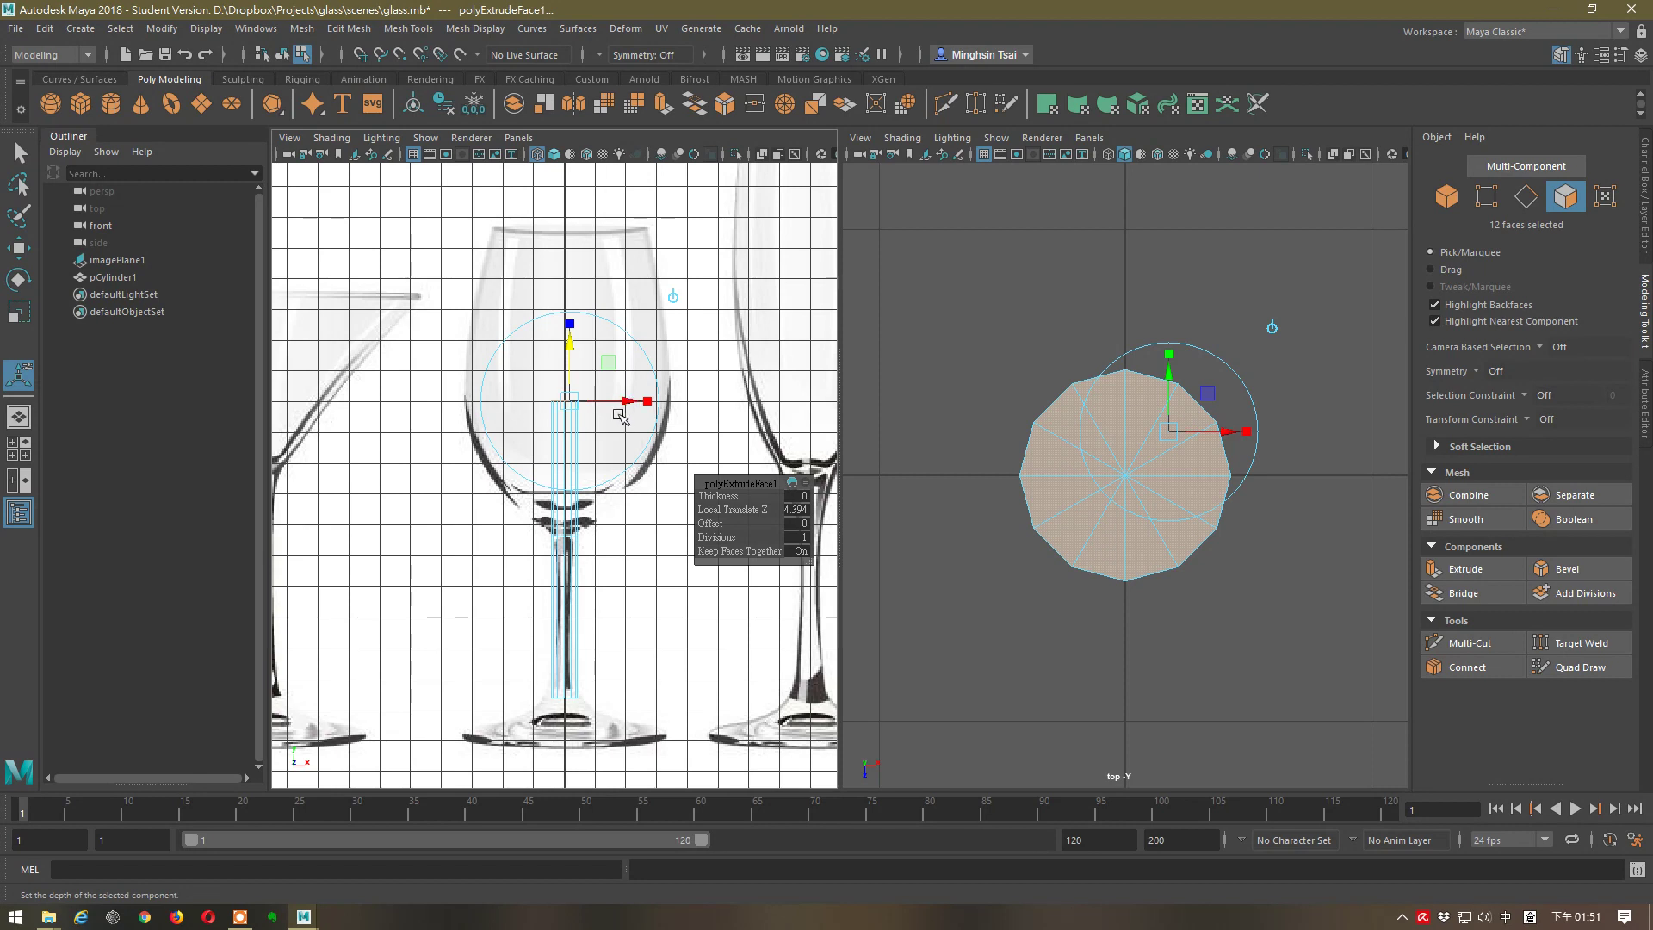
- Scale the extruded top faces evenly in X and Z by about 7.6 to match the reference bowl's widest diameter
key("r")
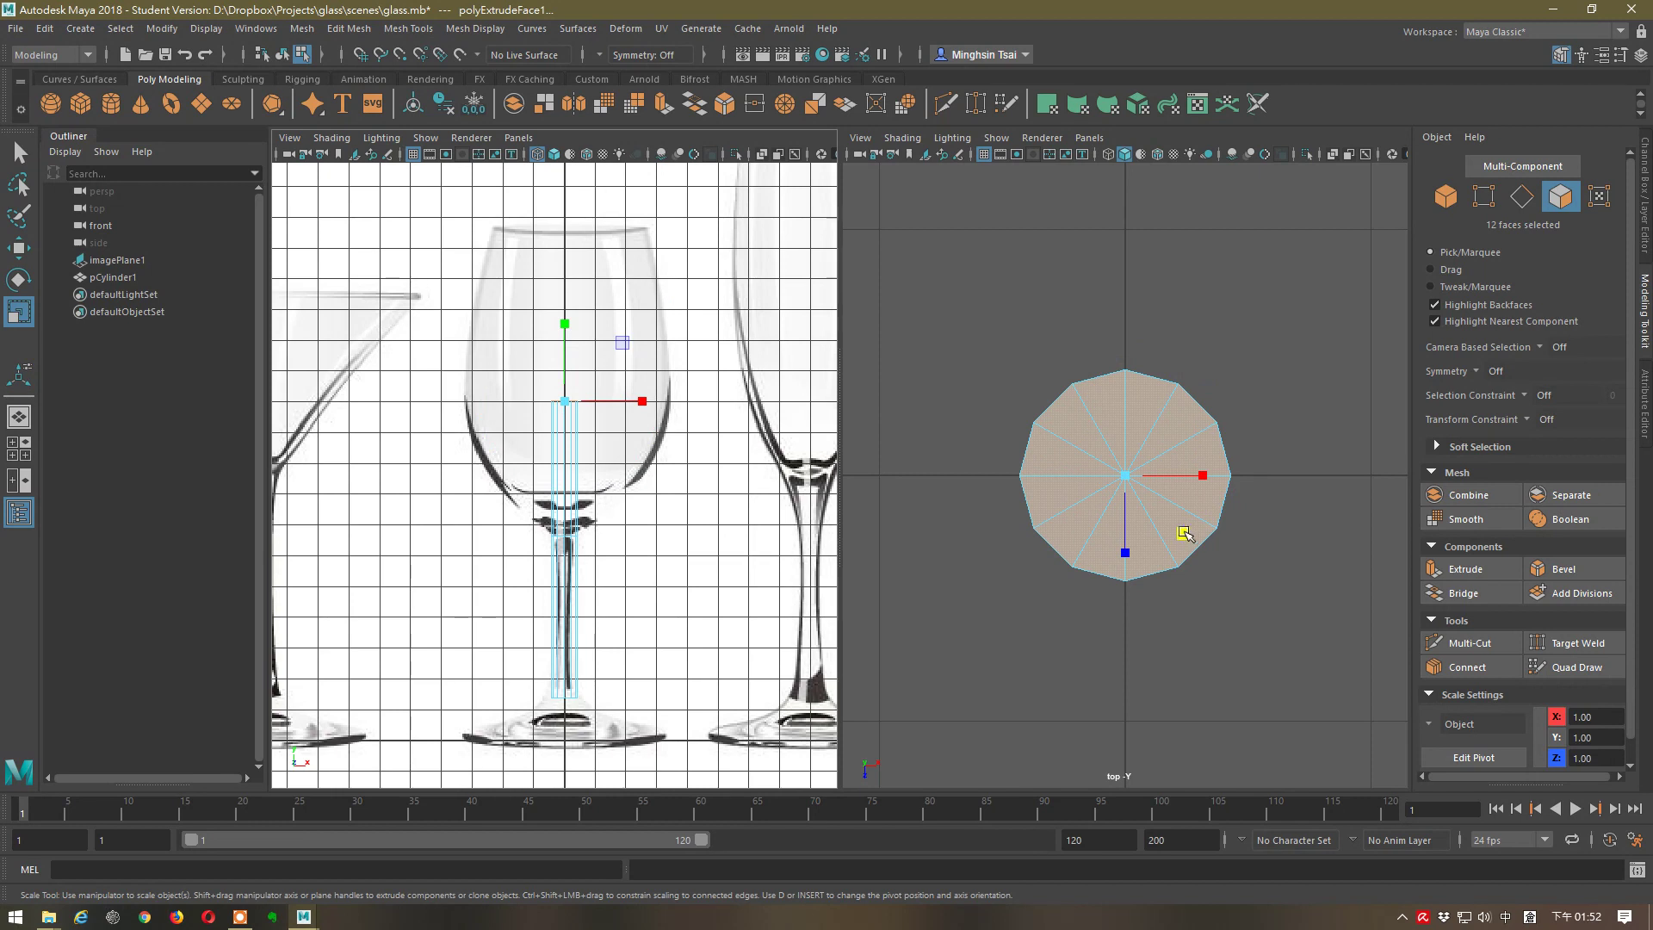
left_click_drag(1188, 537, 1401, 611)
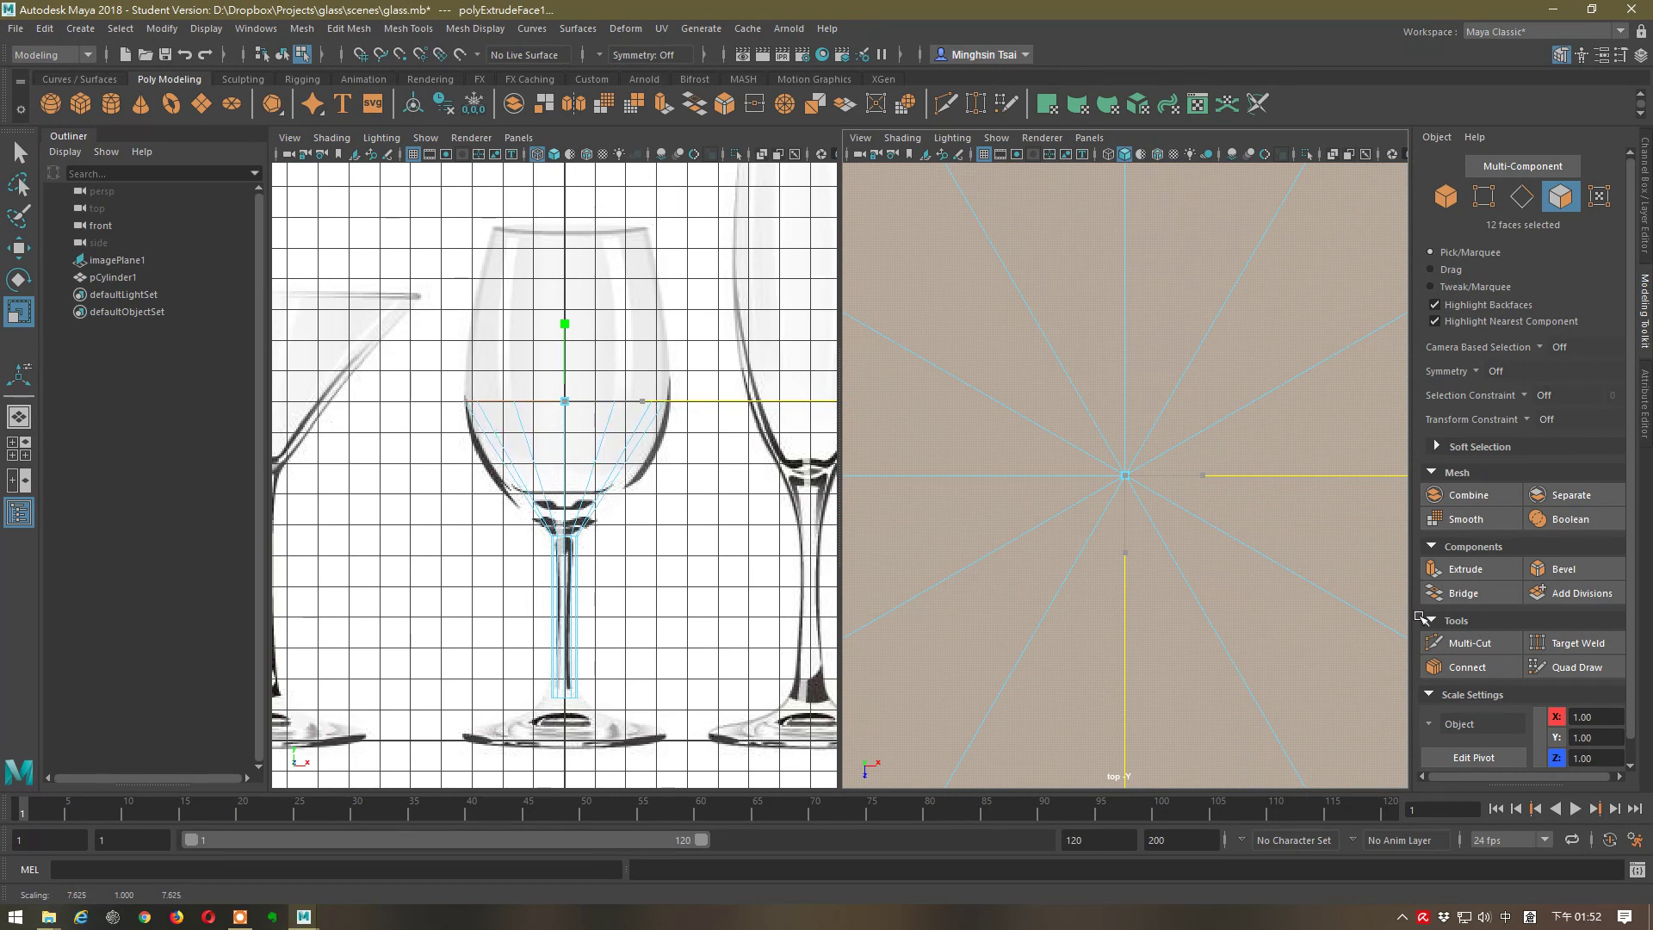
left_click_drag(1422, 614, 1422, 614)
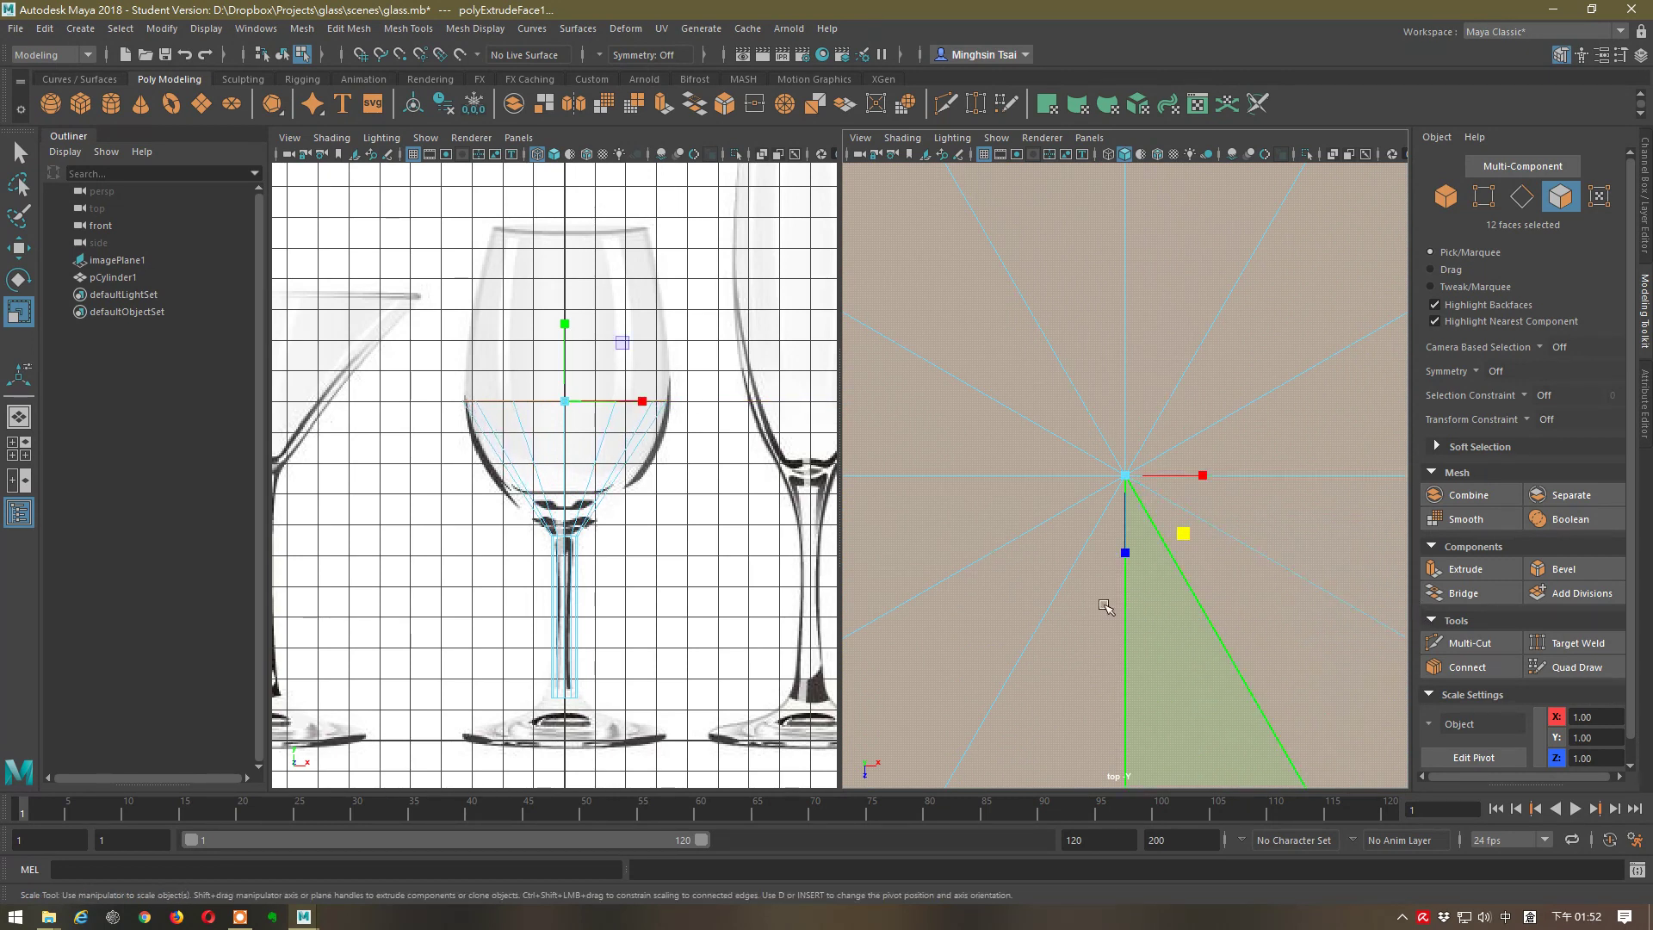
scroll(1140, 585, "down", 5)
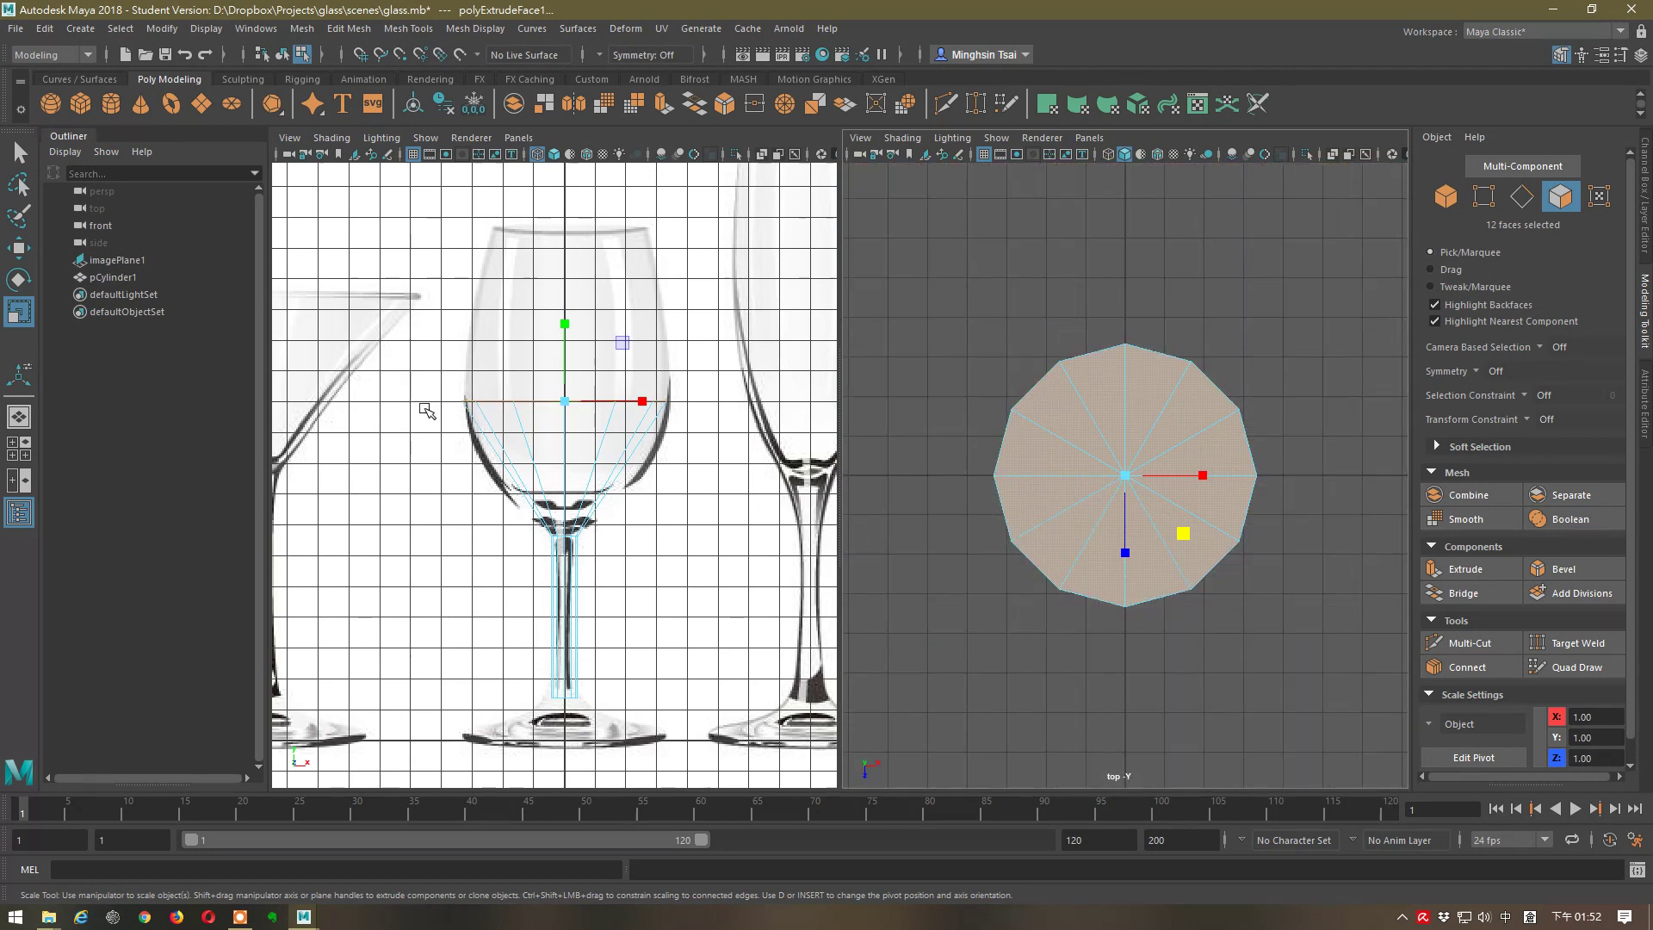
scroll(643, 392, "up", 3)
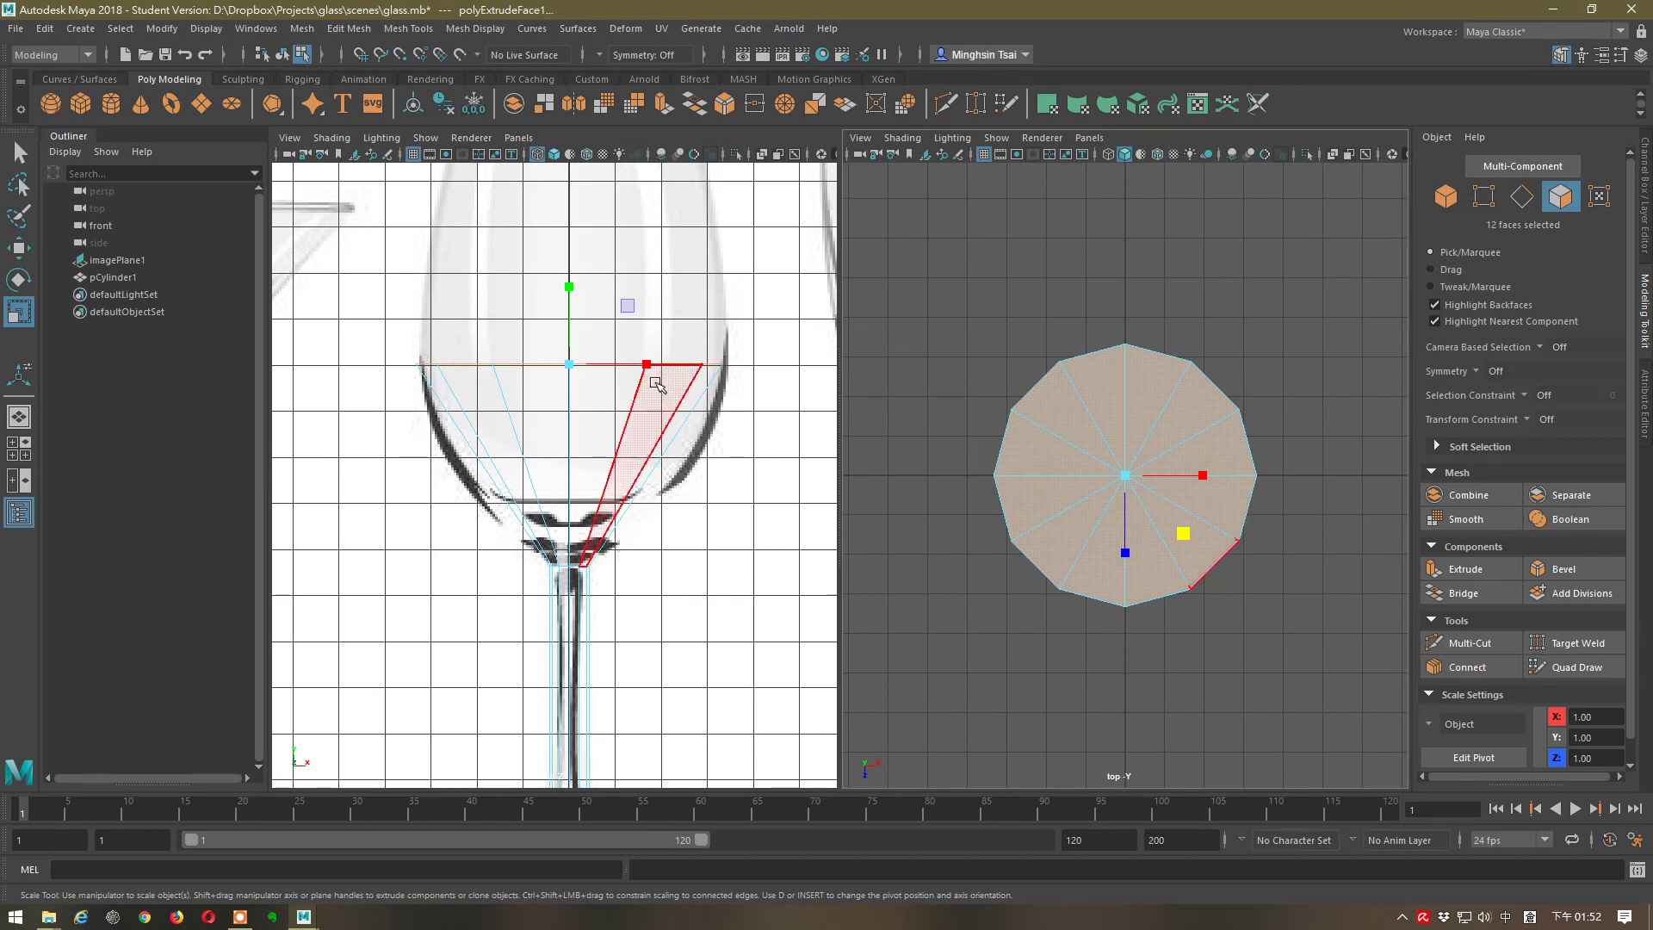
scroll(654, 379, "down", 3)
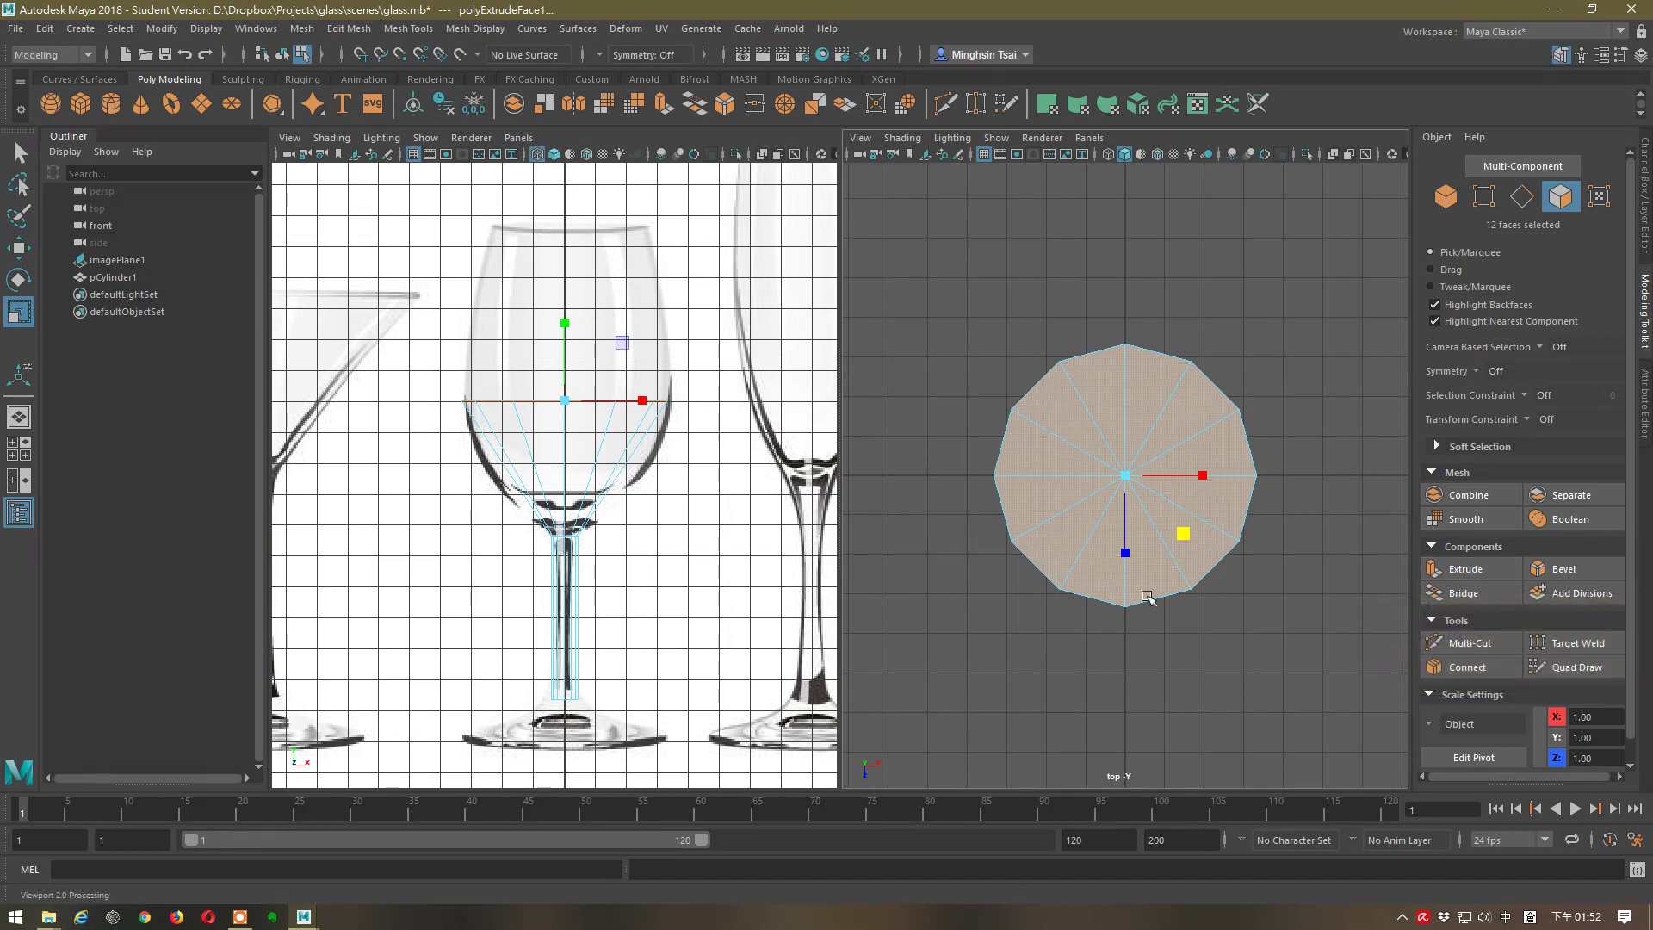
- Extrude the selected top faces upward by about 5.65 to the reference rim and shrink them evenly in X and Z to the rim's width
left_click(1475, 572)
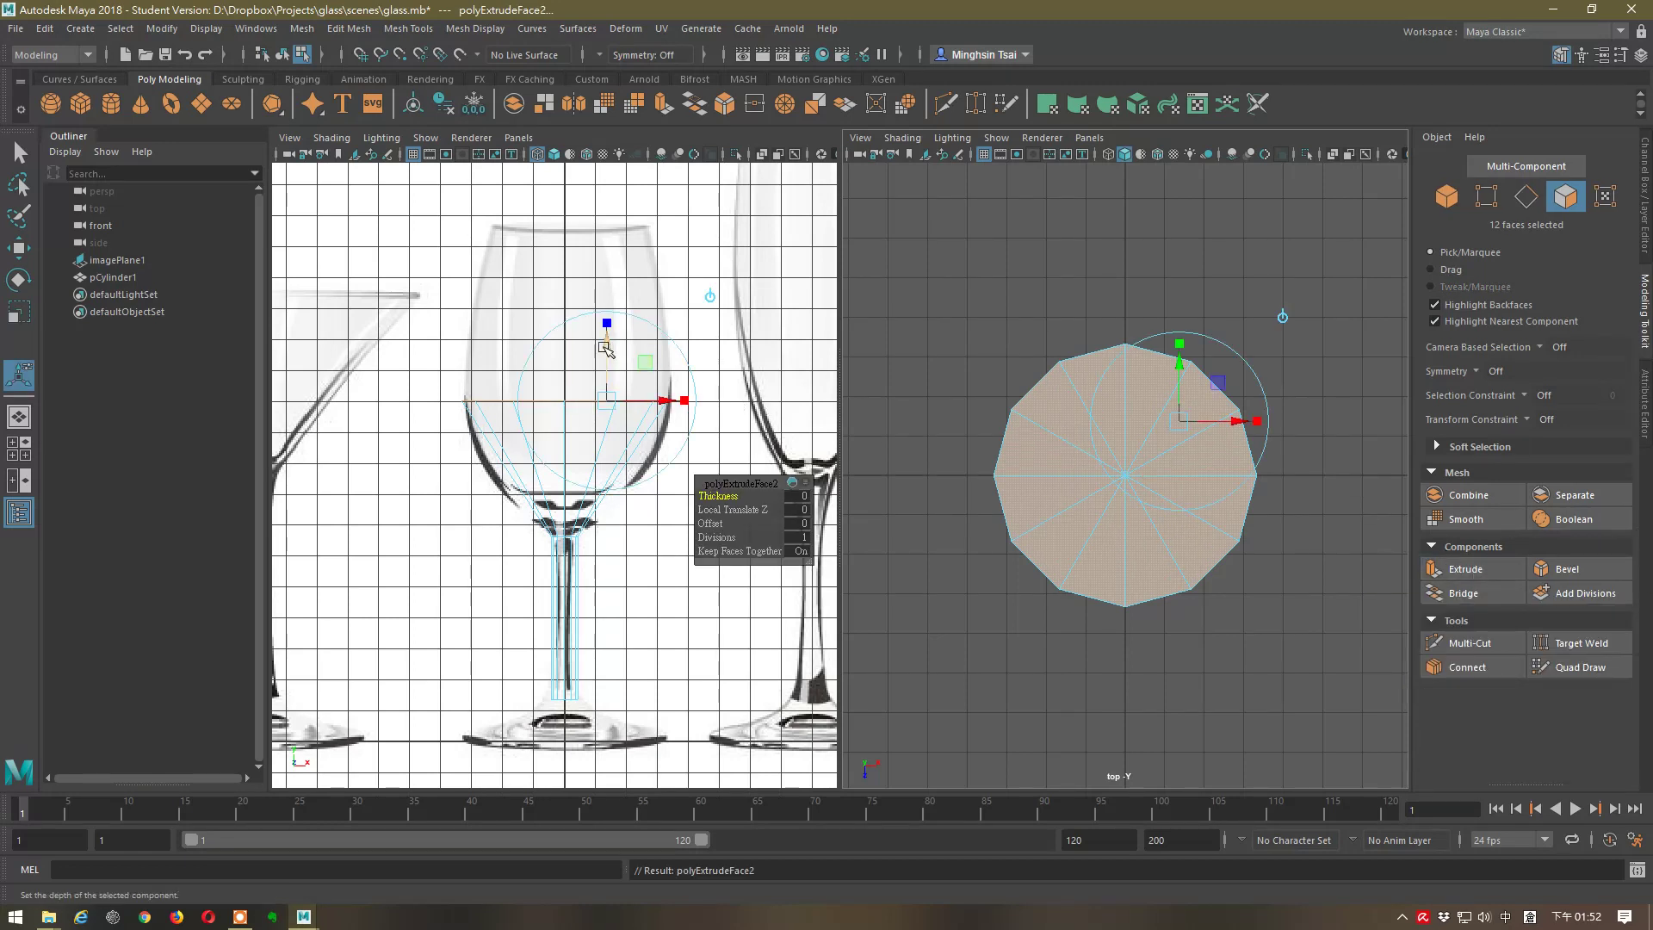
left_click_drag(607, 331, 592, 173)
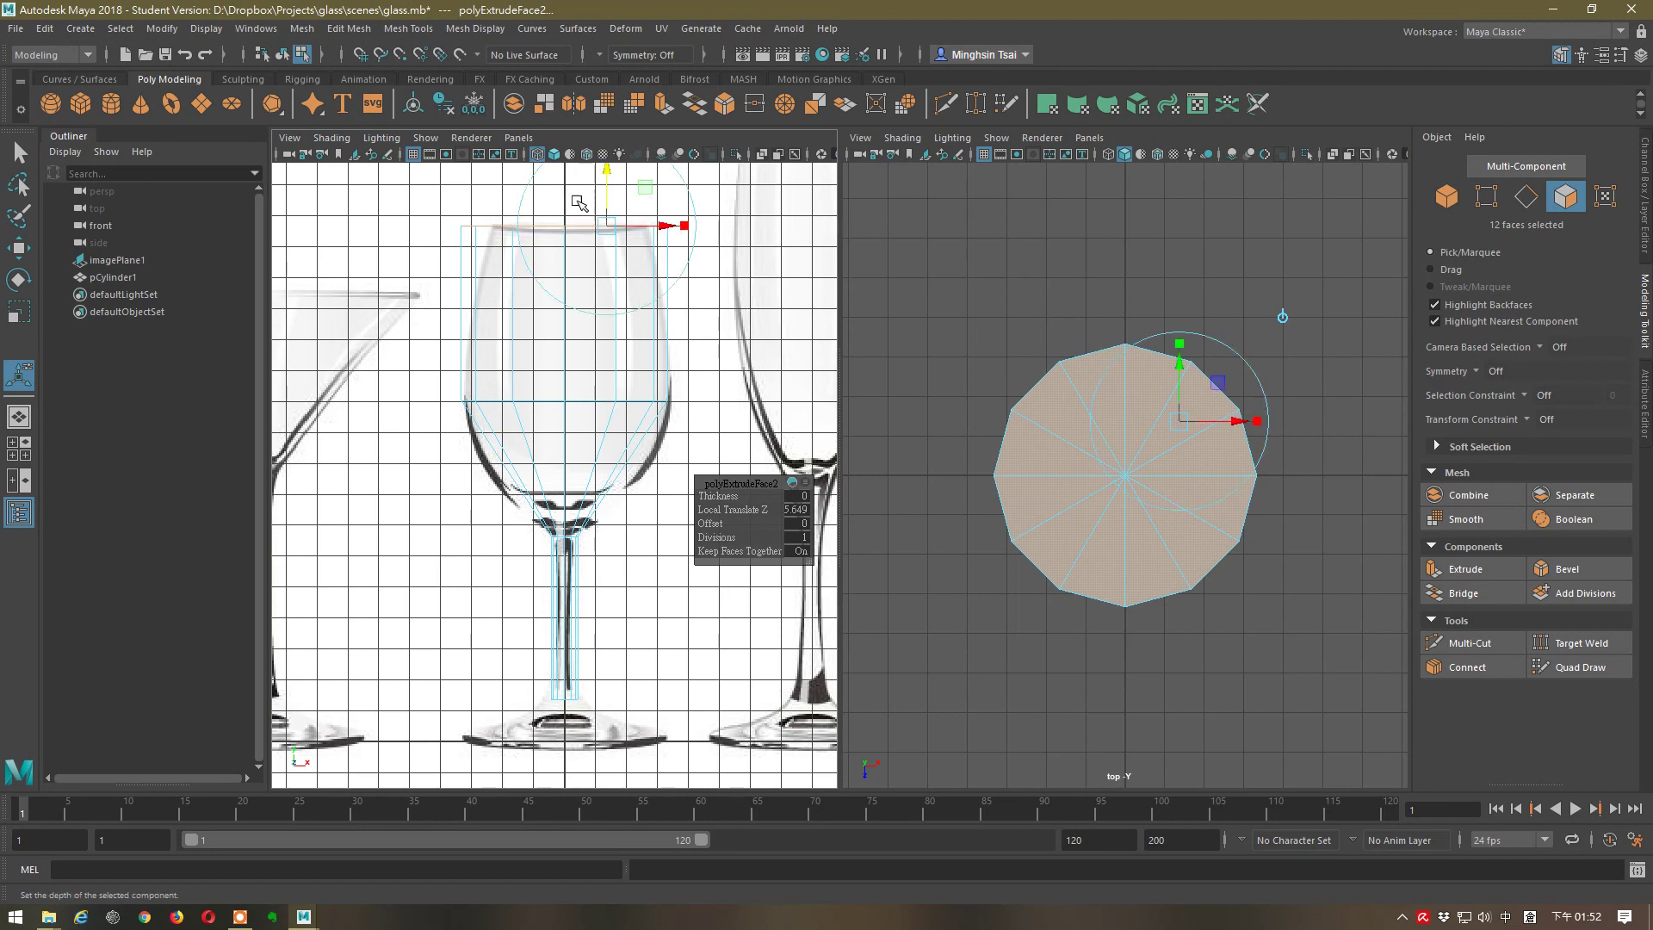
key("r")
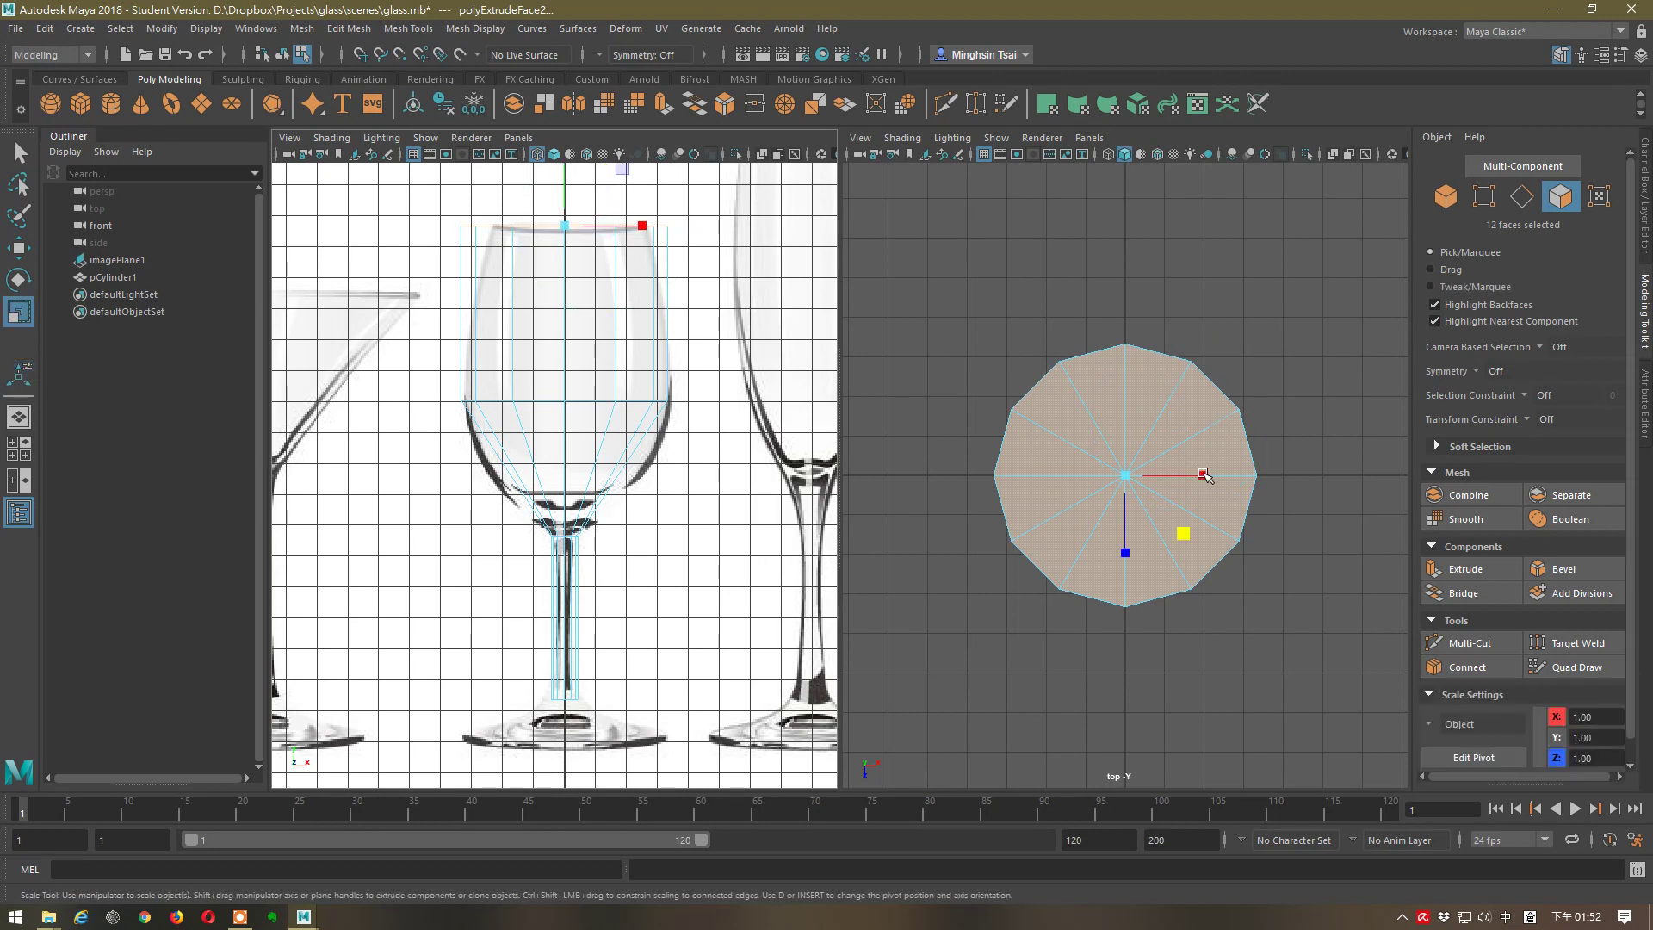
left_click_drag(1180, 531, 1176, 524)
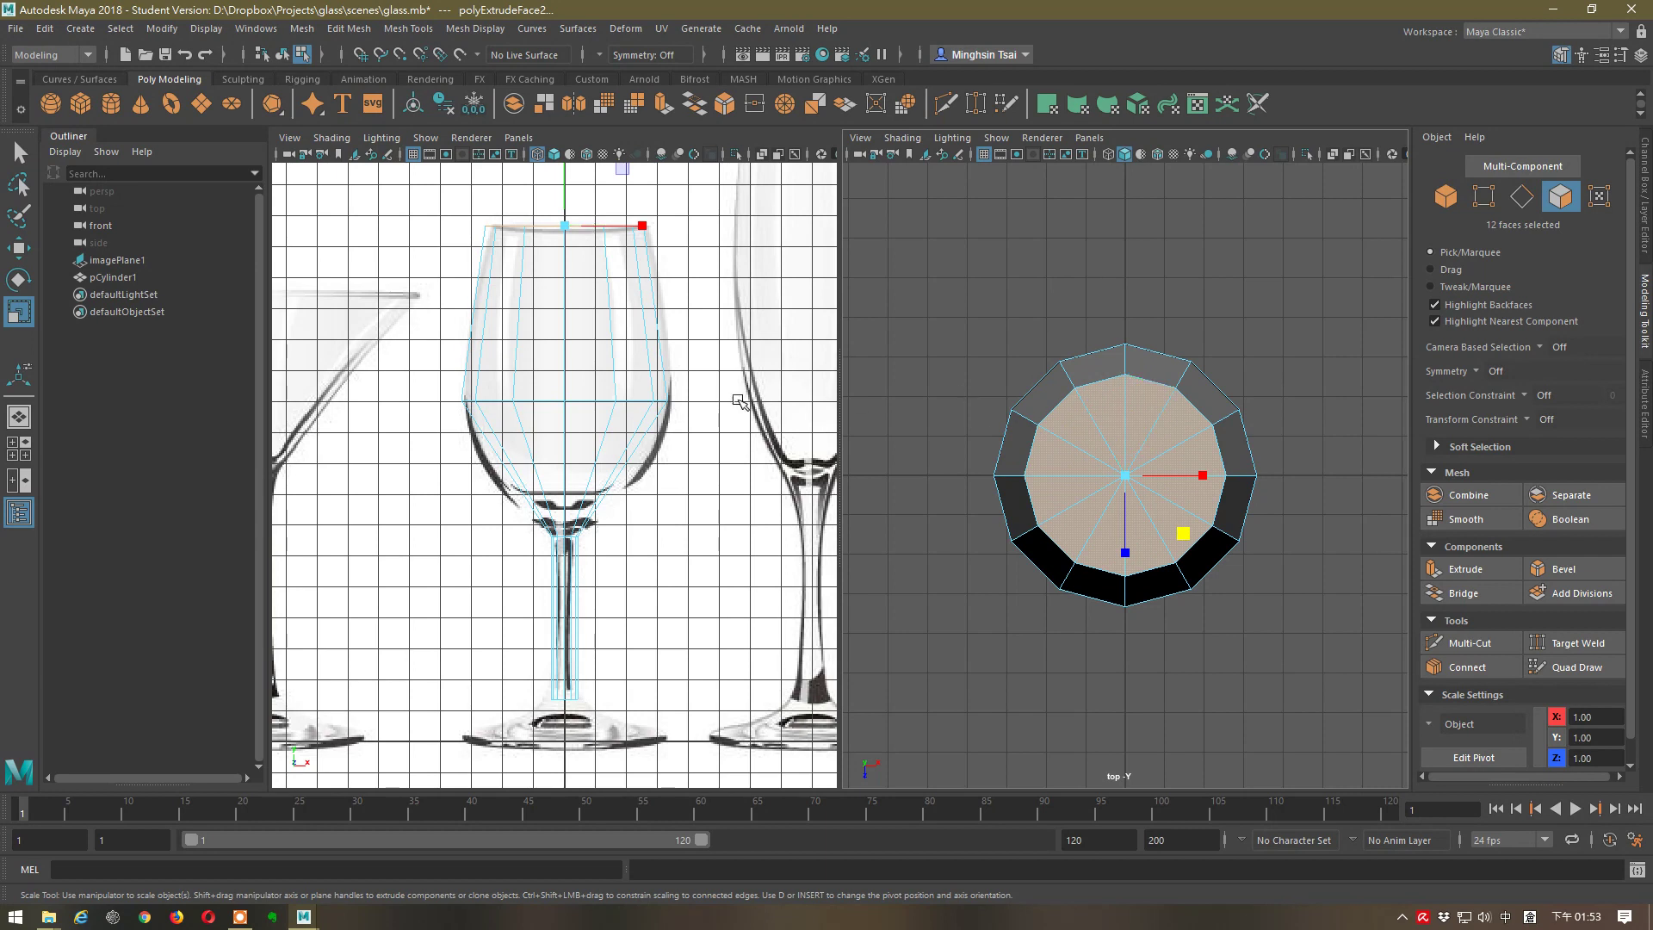
- Show the front view shaded, switch to edge selection and insert a one-segment edge loop midway up the upper bowl with Connect
left_click(554, 155)
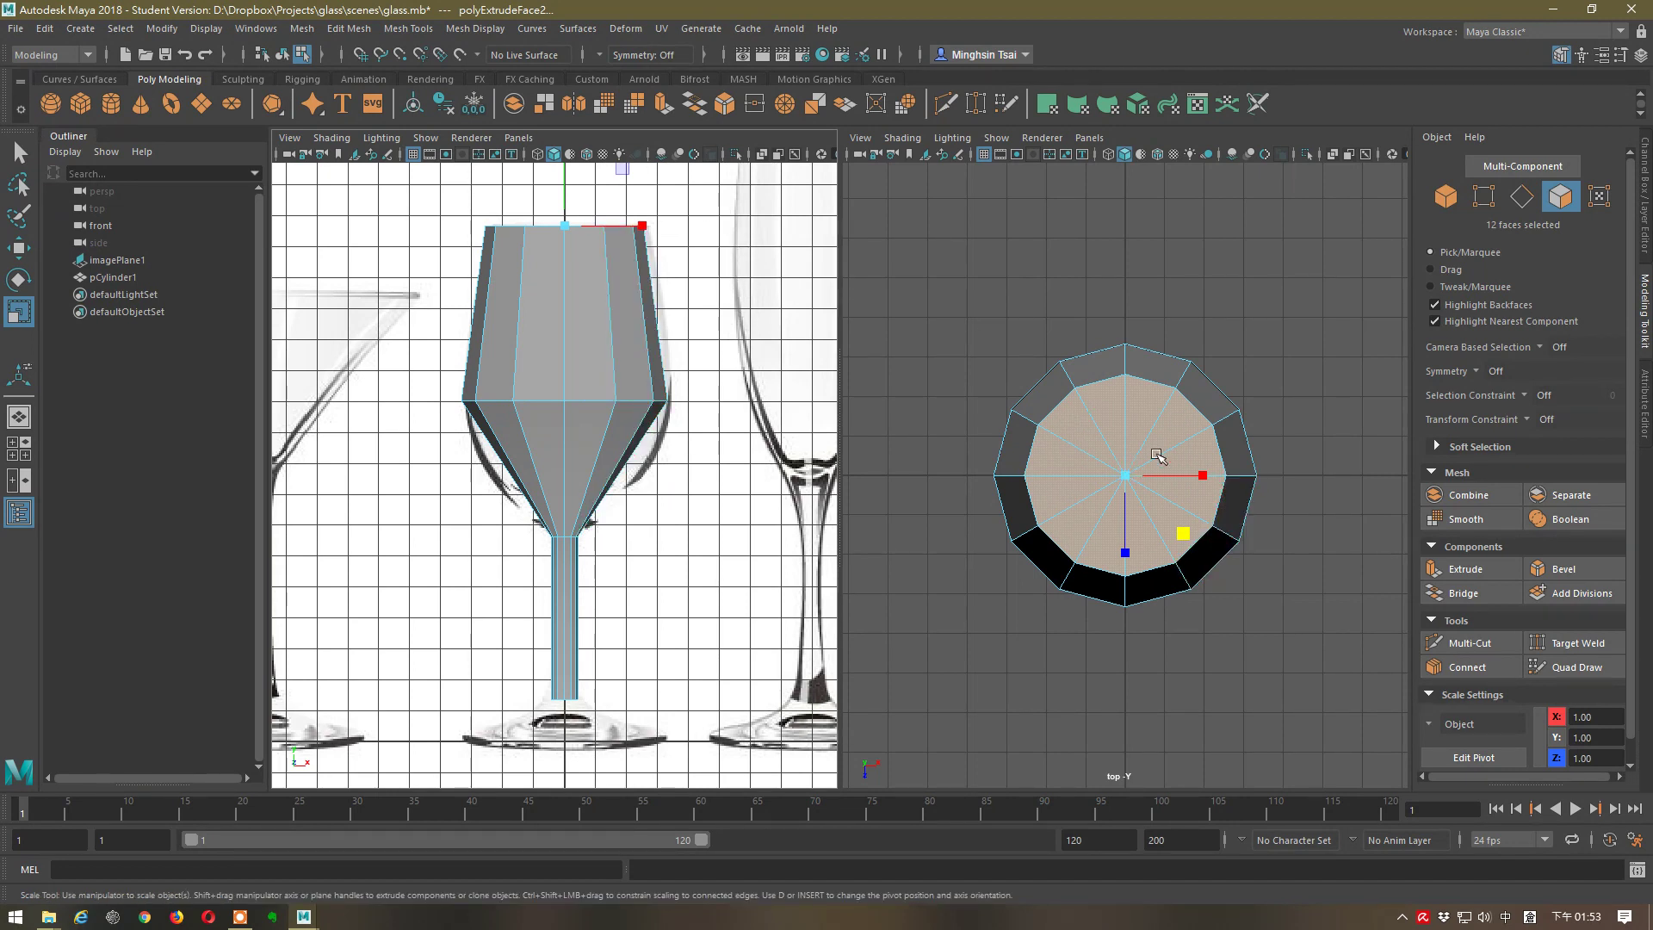
right_click_drag(1158, 457, 1167, 475)
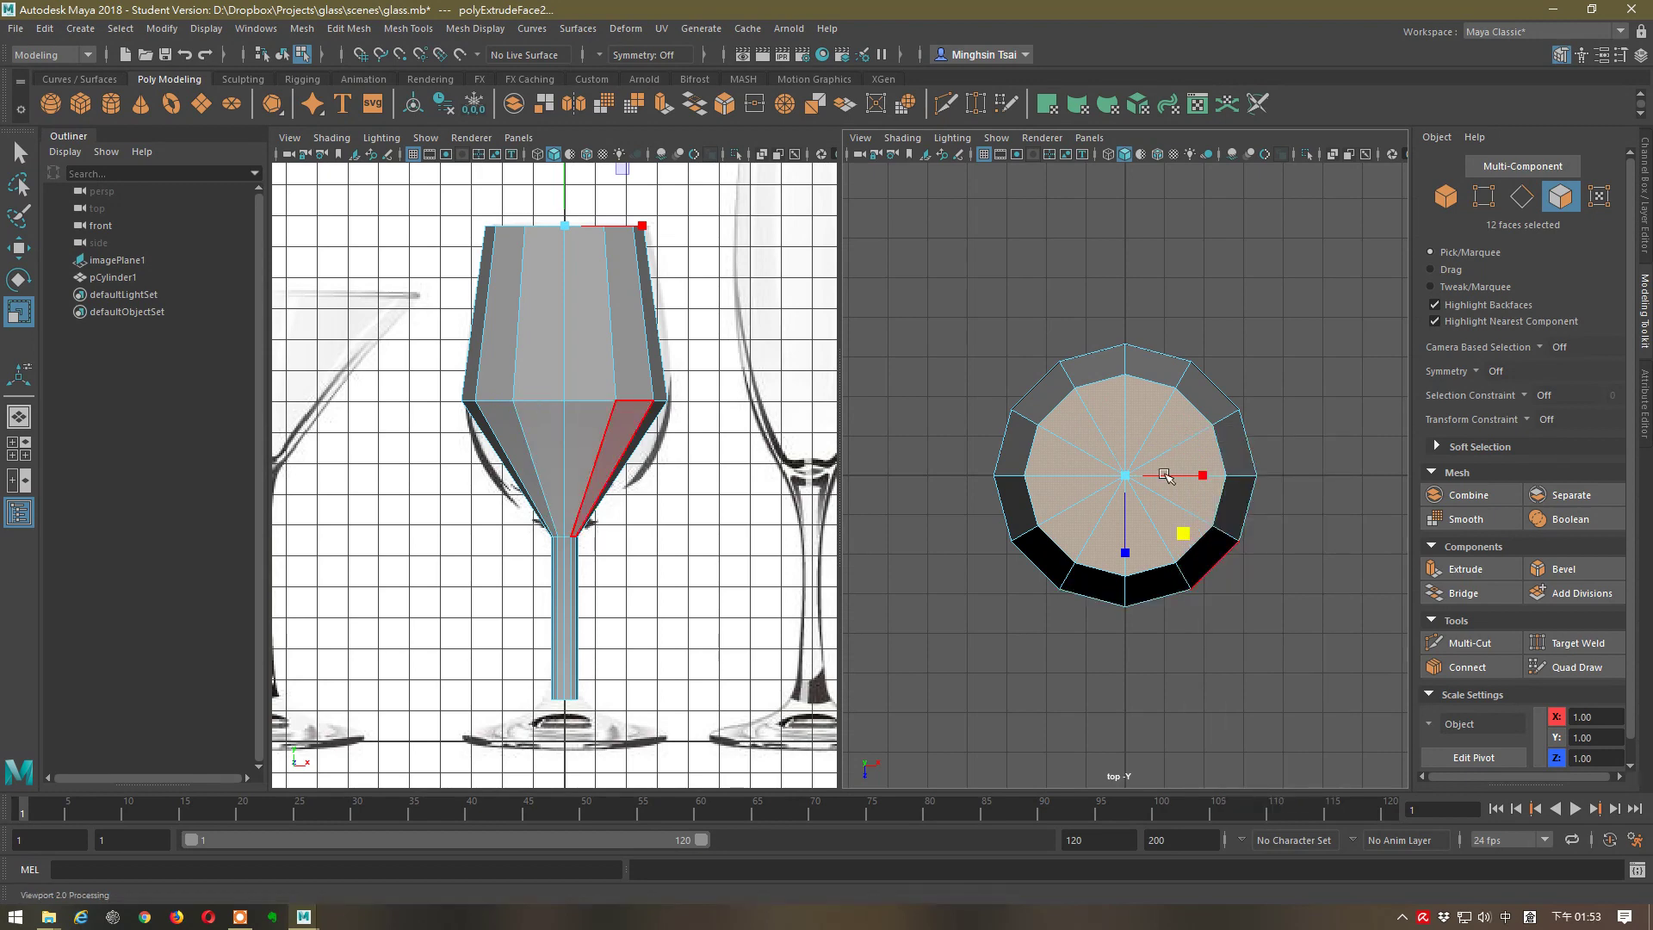
right_click(591, 370)
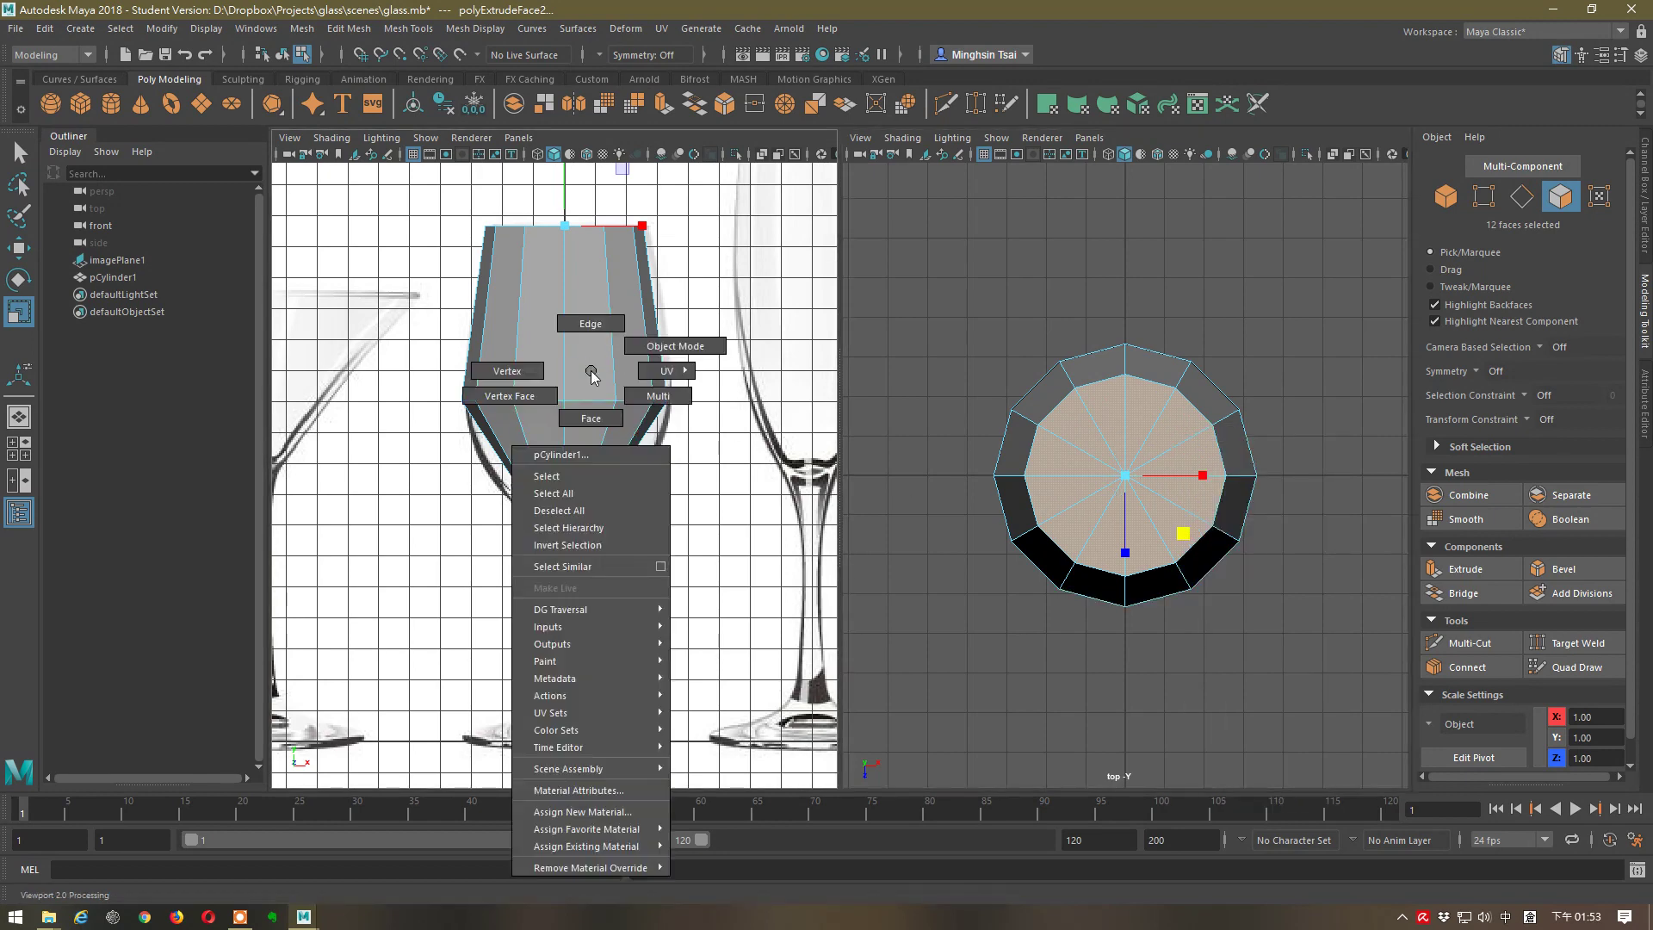
left_click(591, 324)
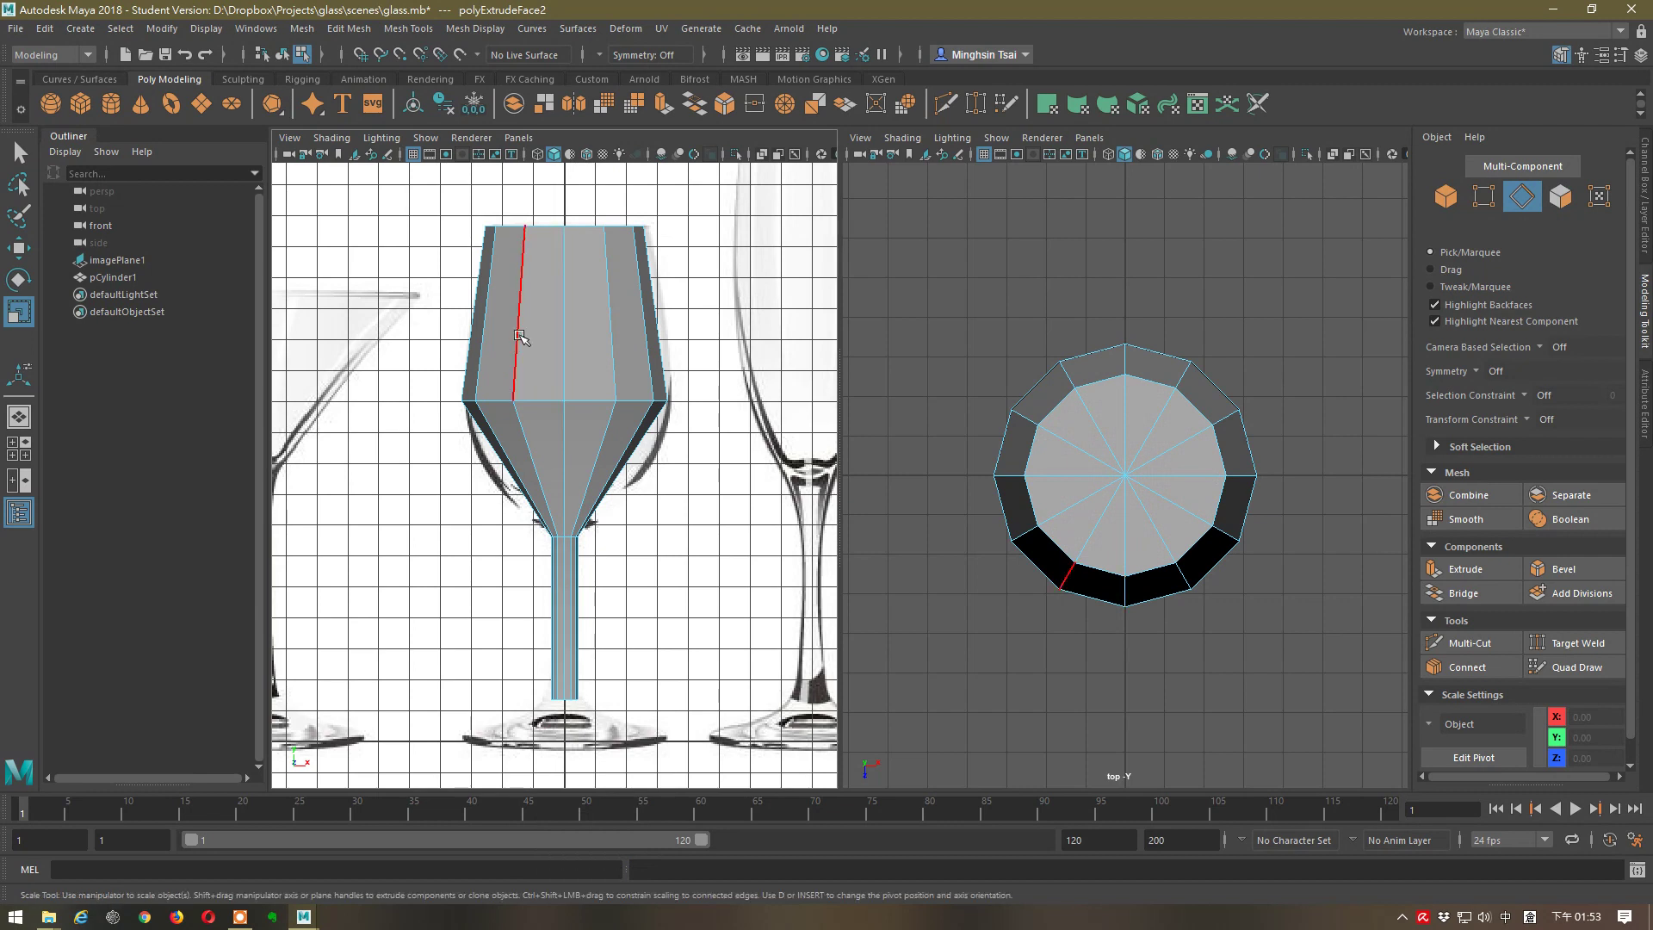
left_click(520, 335)
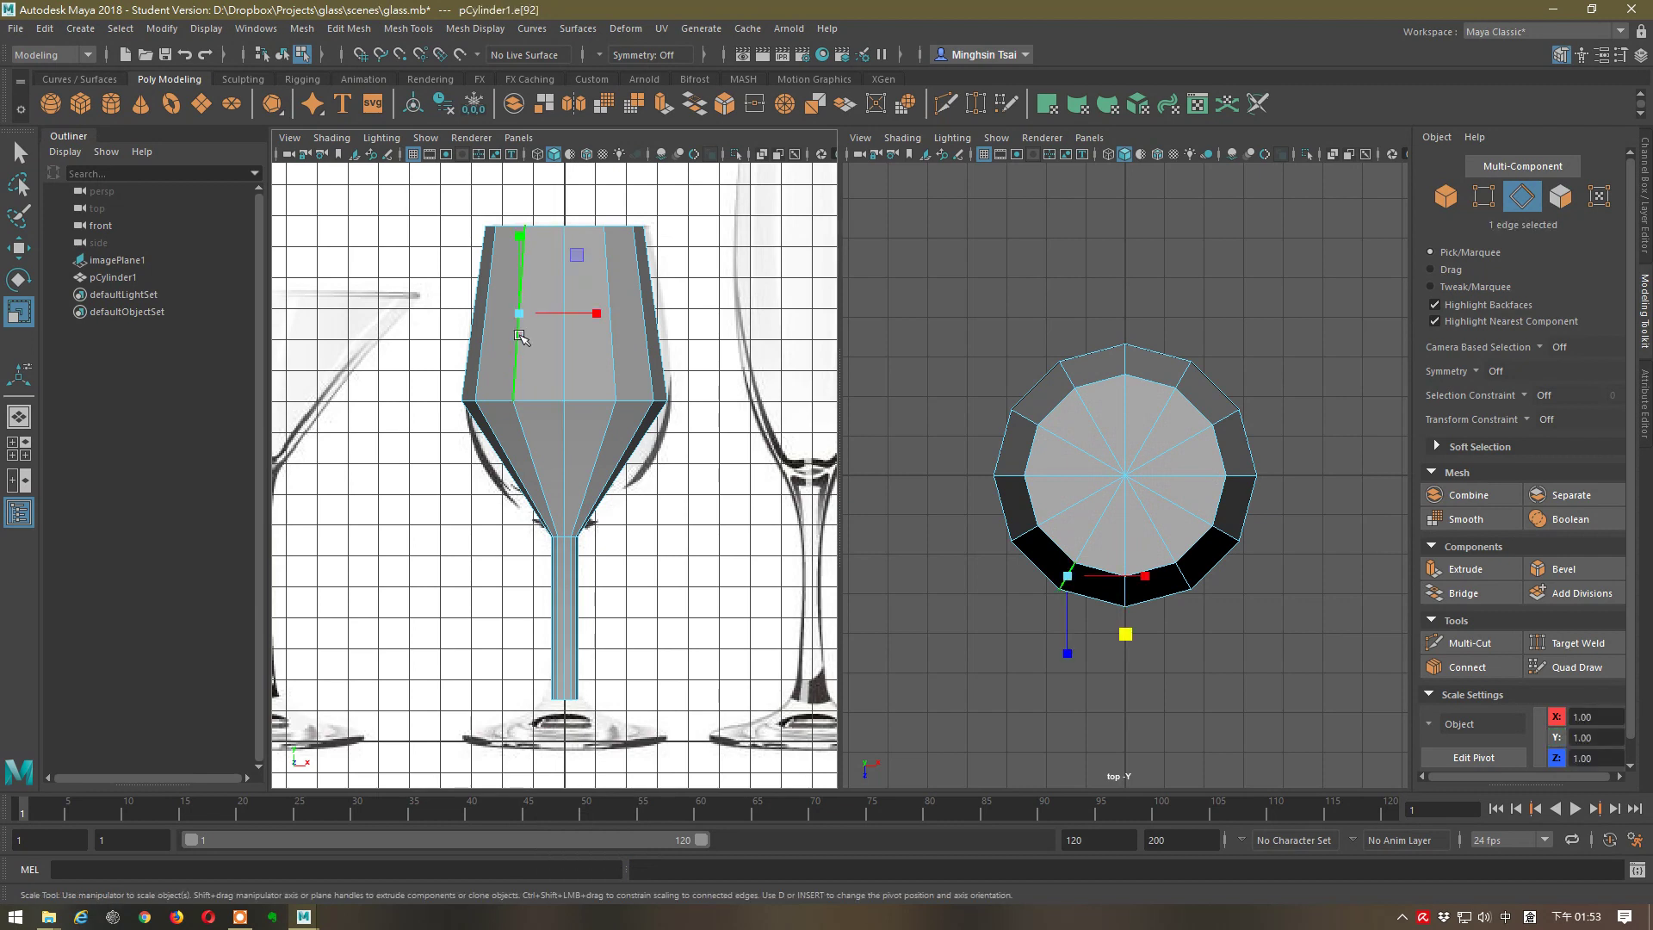
left_click(1463, 673)
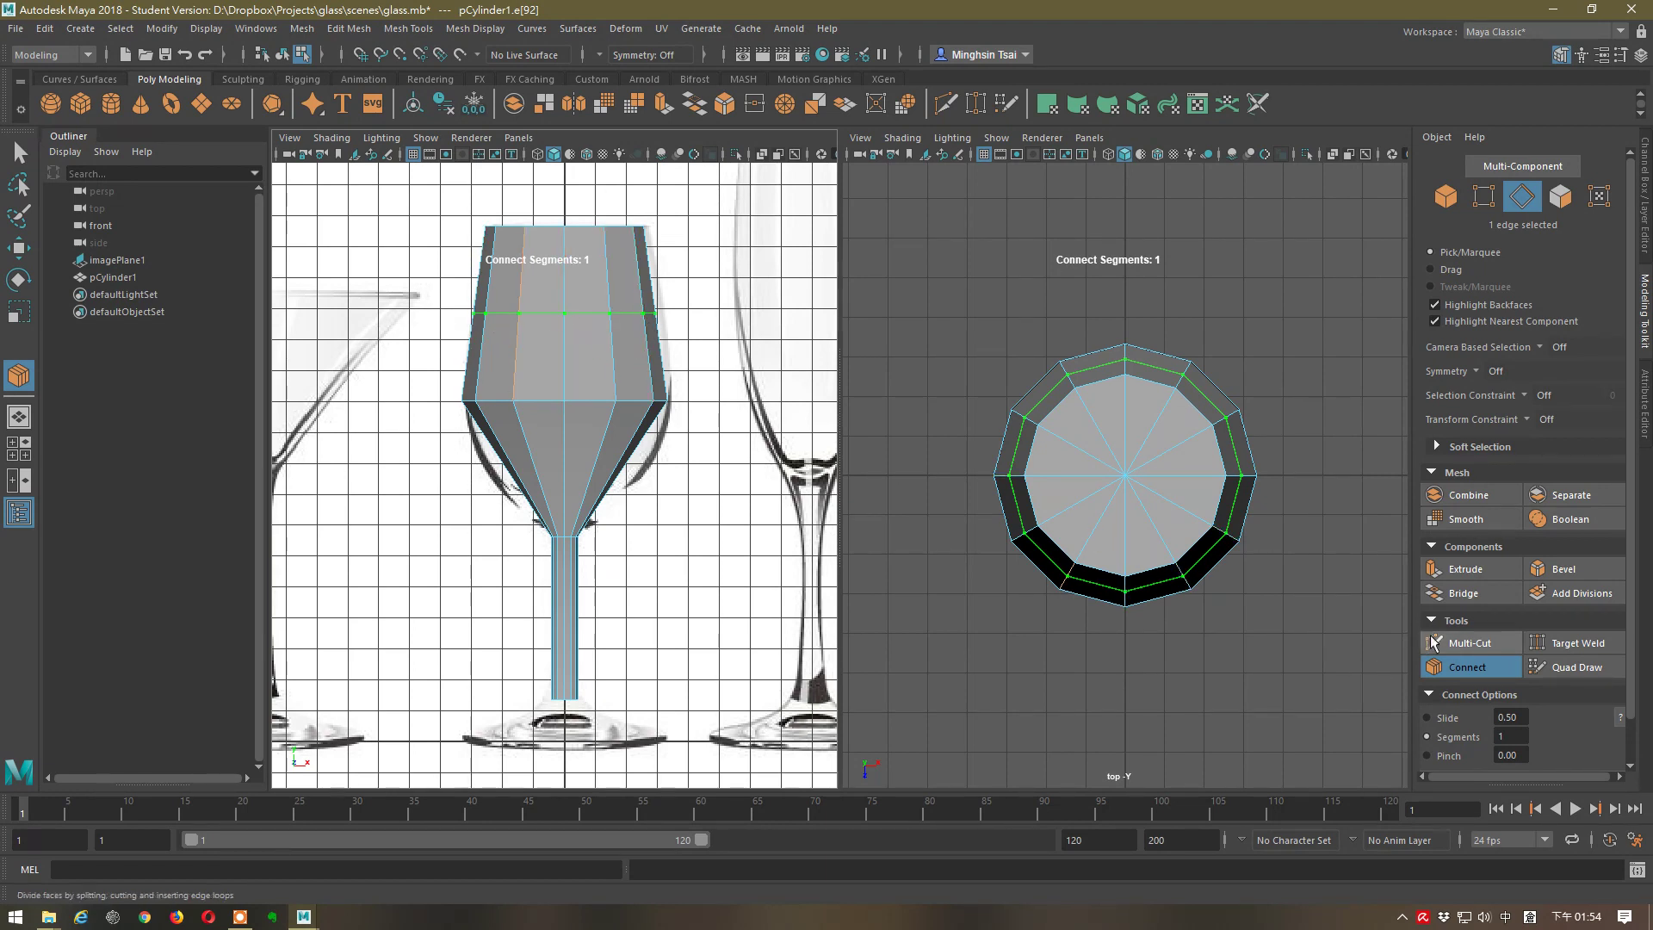
left_click(1474, 668)
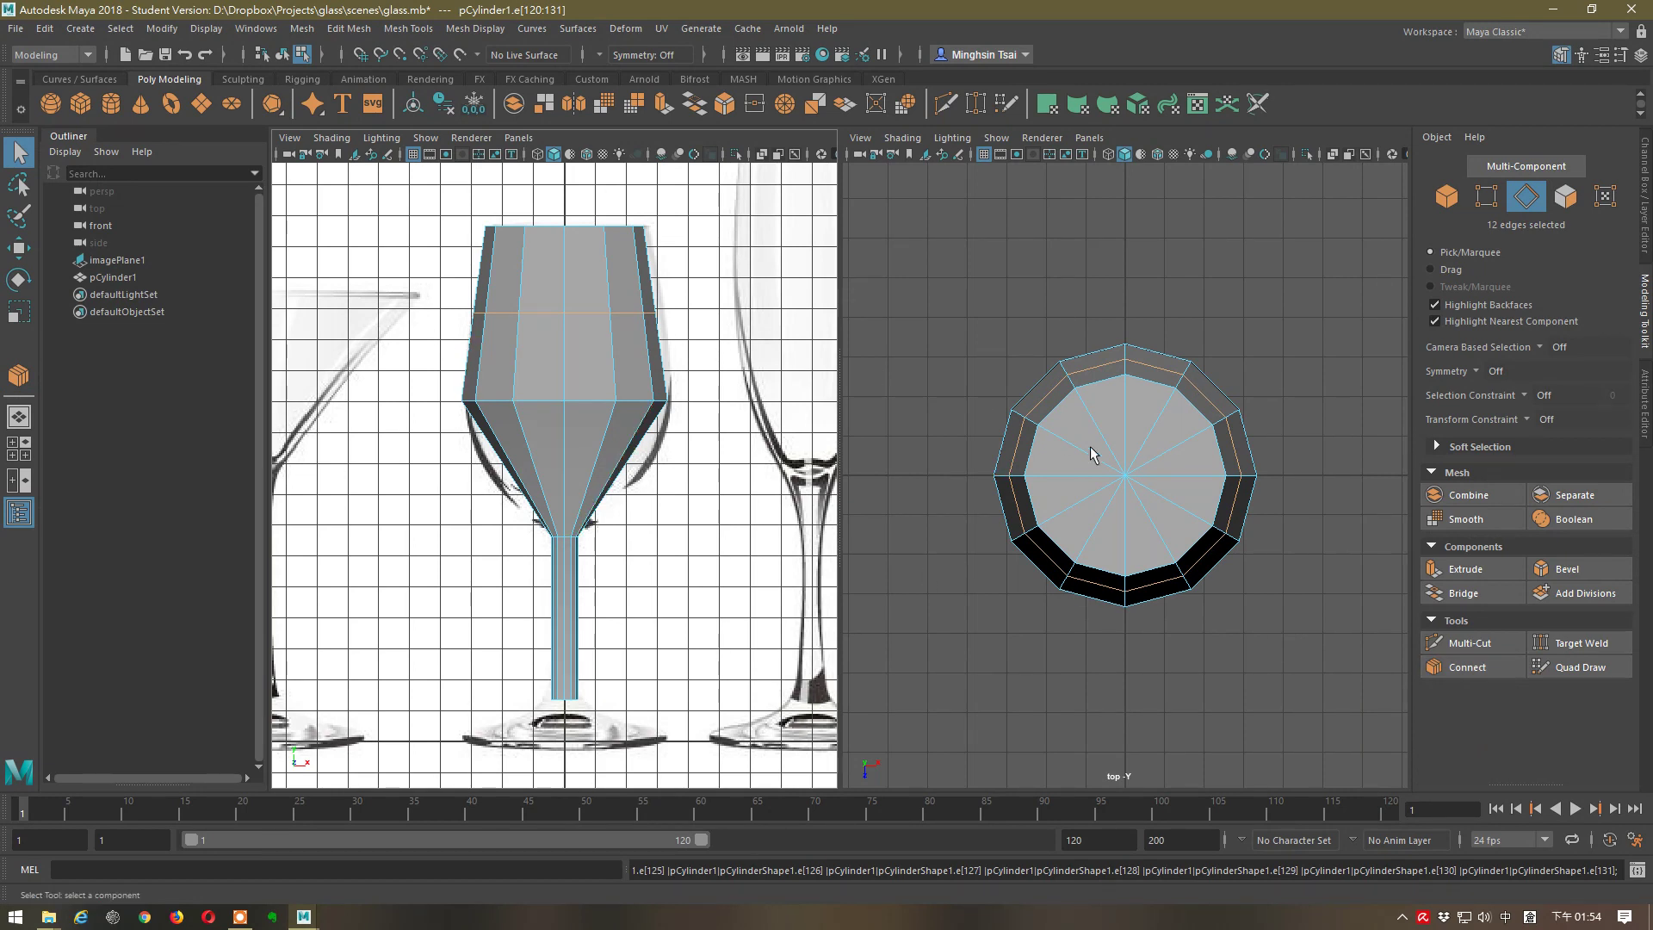
- Scale the upper bowl's new edge loop evenly in X and Z by about 1.07 to round the outline
key("r")
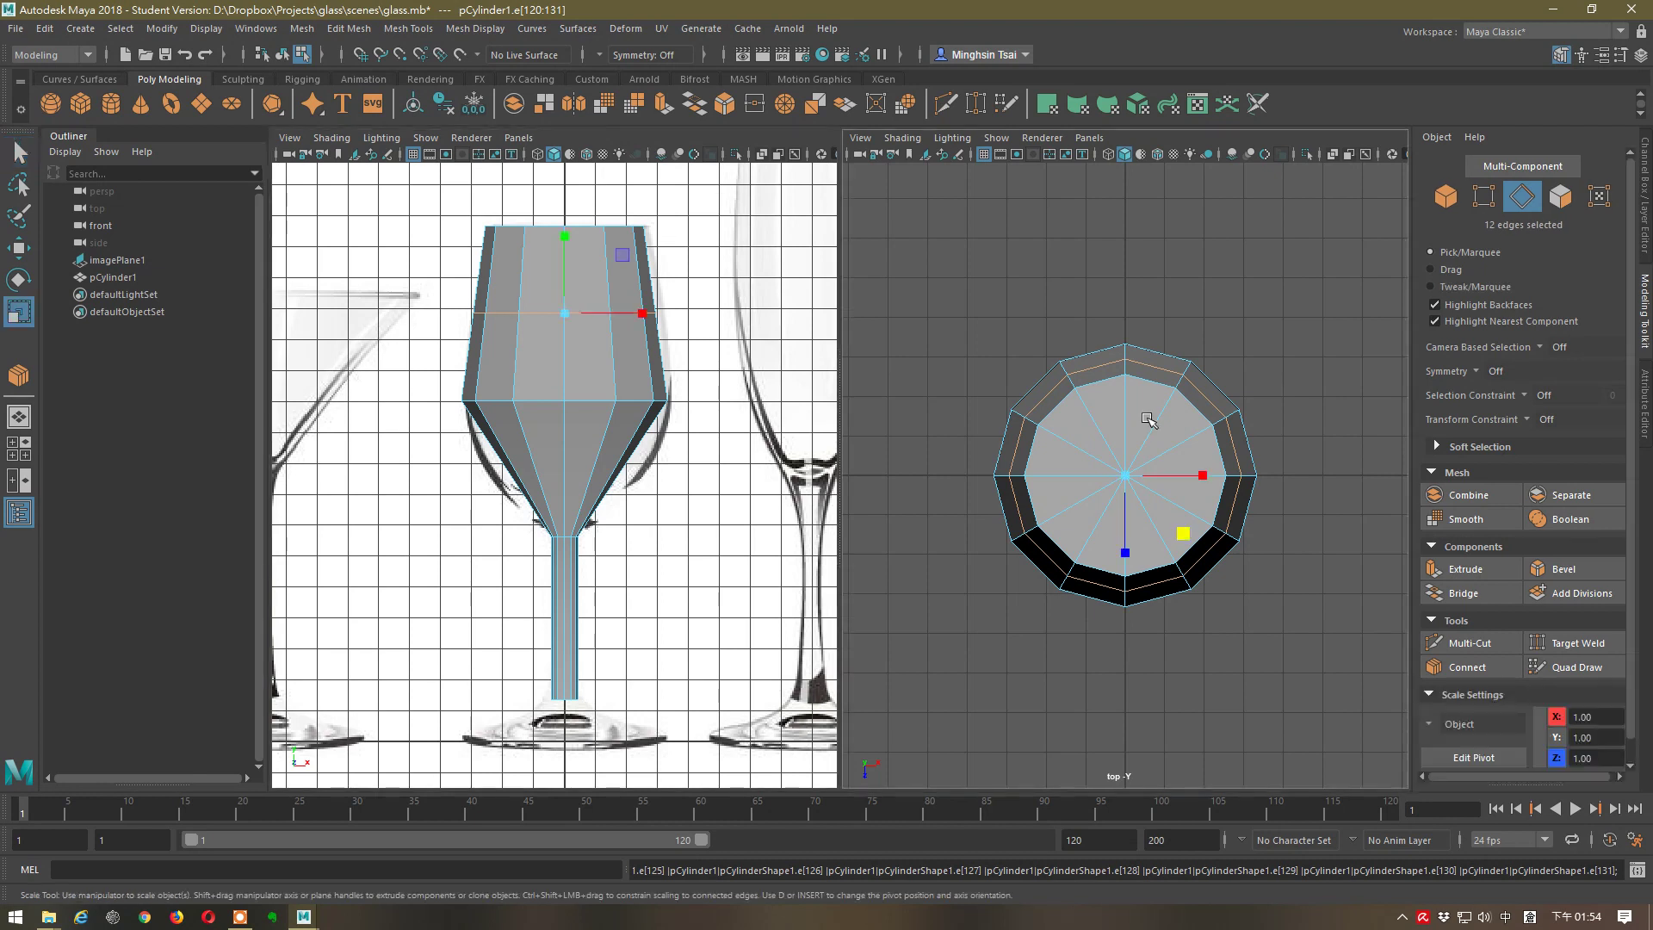
left_click_drag(1185, 534, 1188, 539)
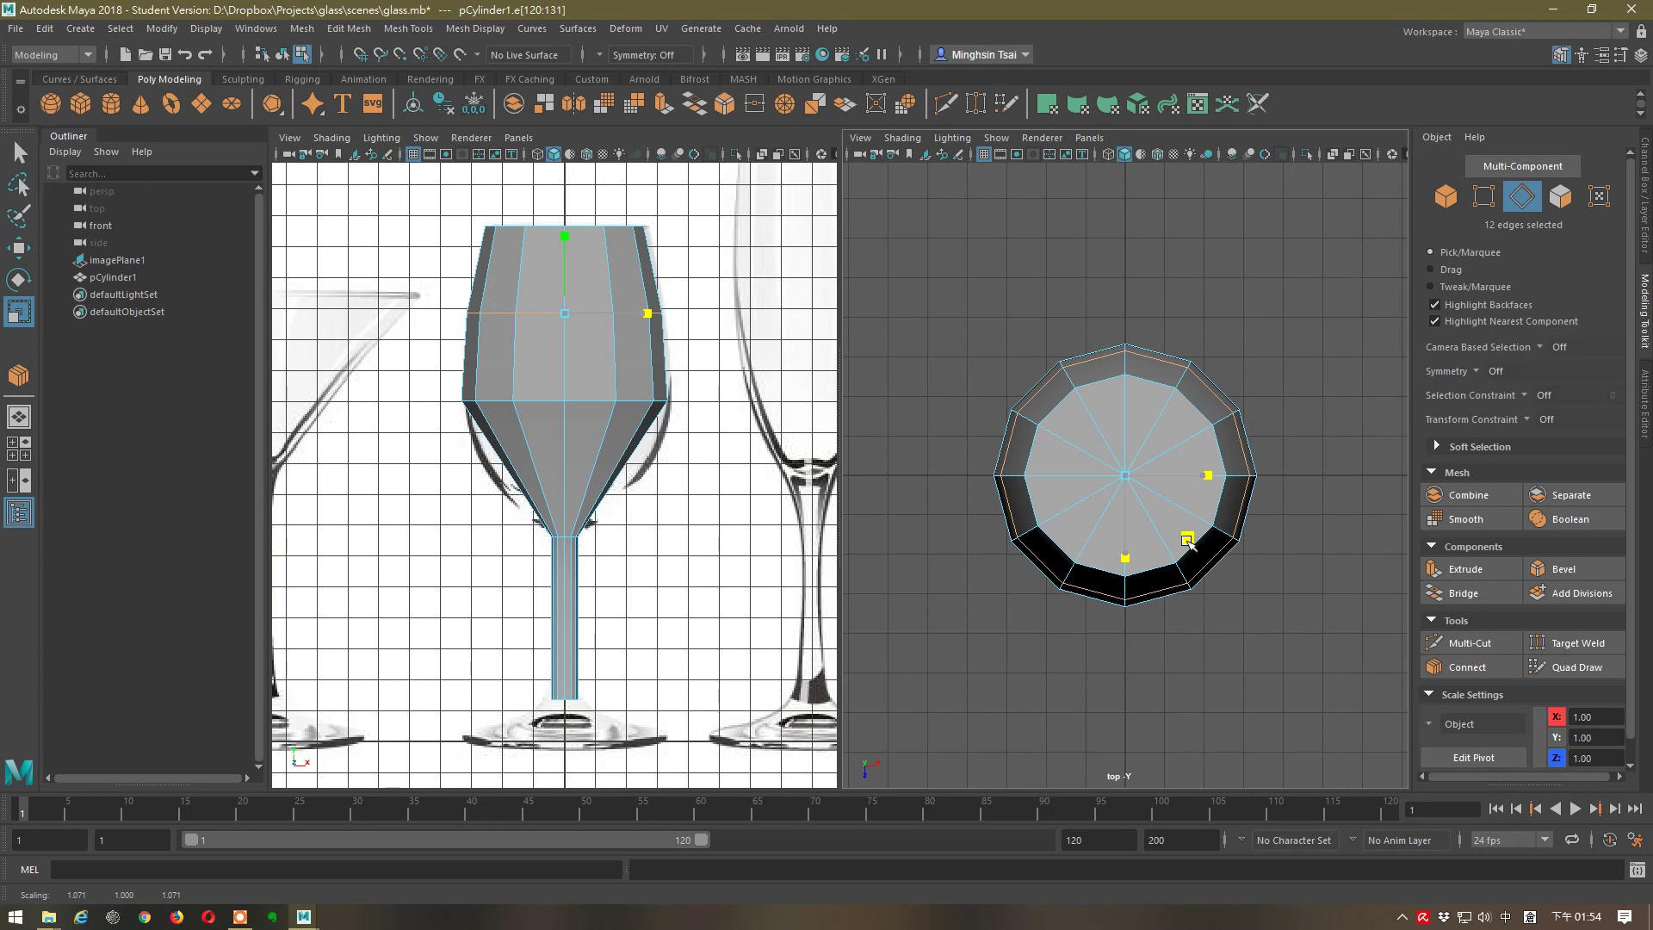
left_click_drag(1187, 540, 1187, 540)
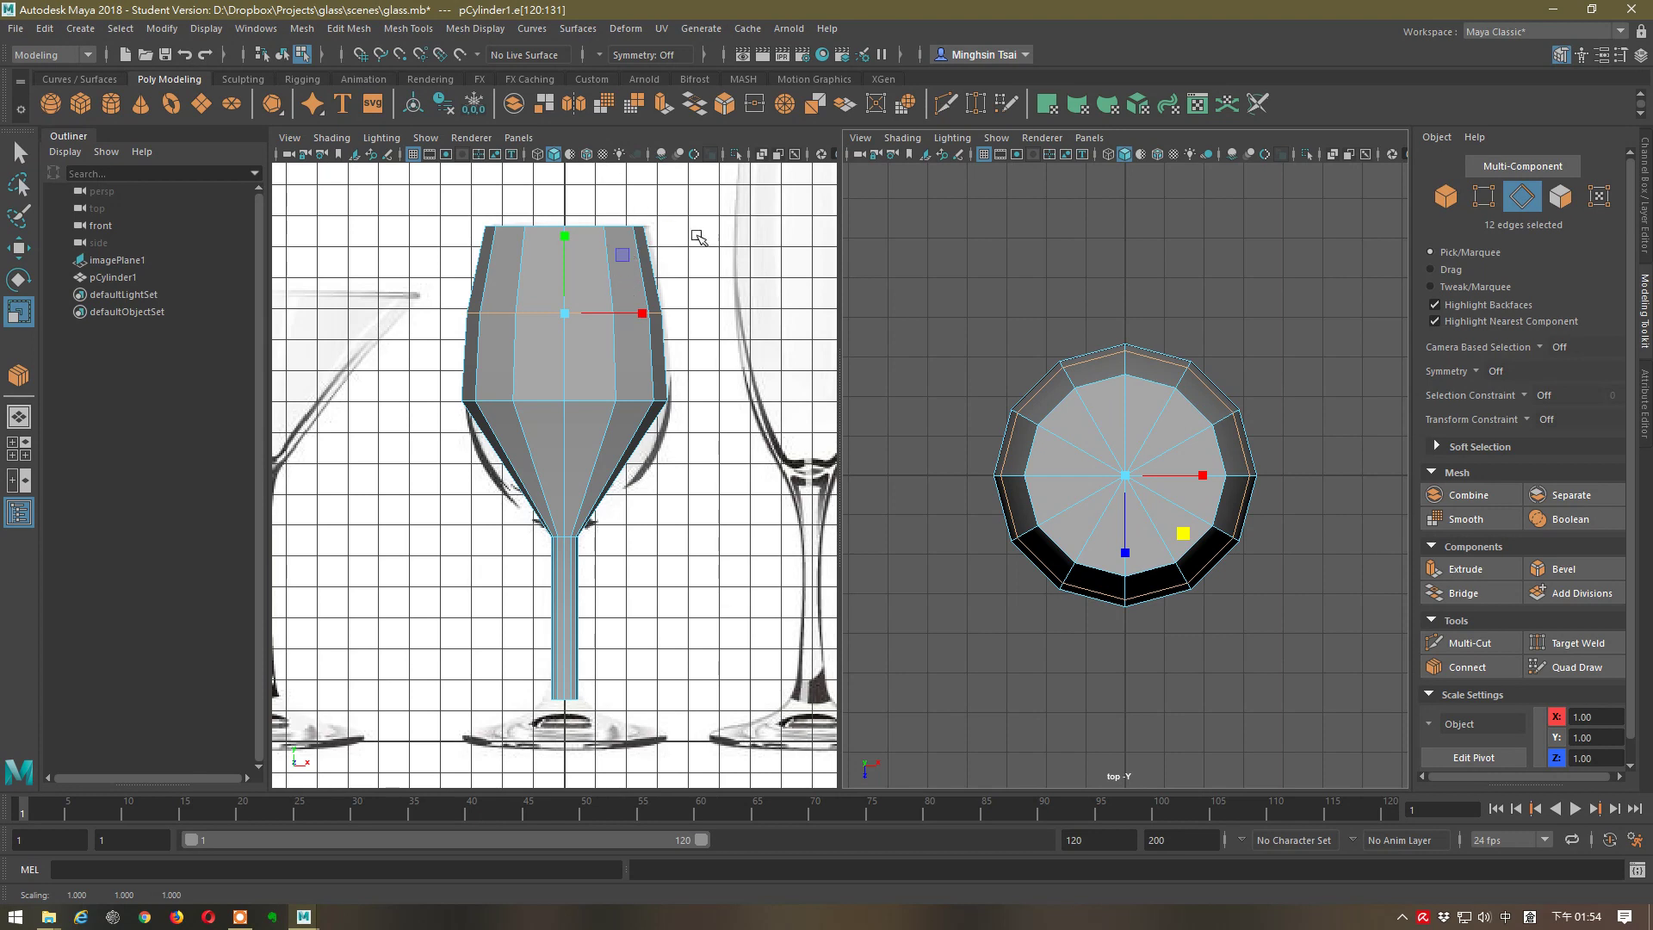
- Display the front view in wireframe and lower the upper bowl's edge loop to about 13.16 in Y
left_click(540, 156)
left_click(540, 156)
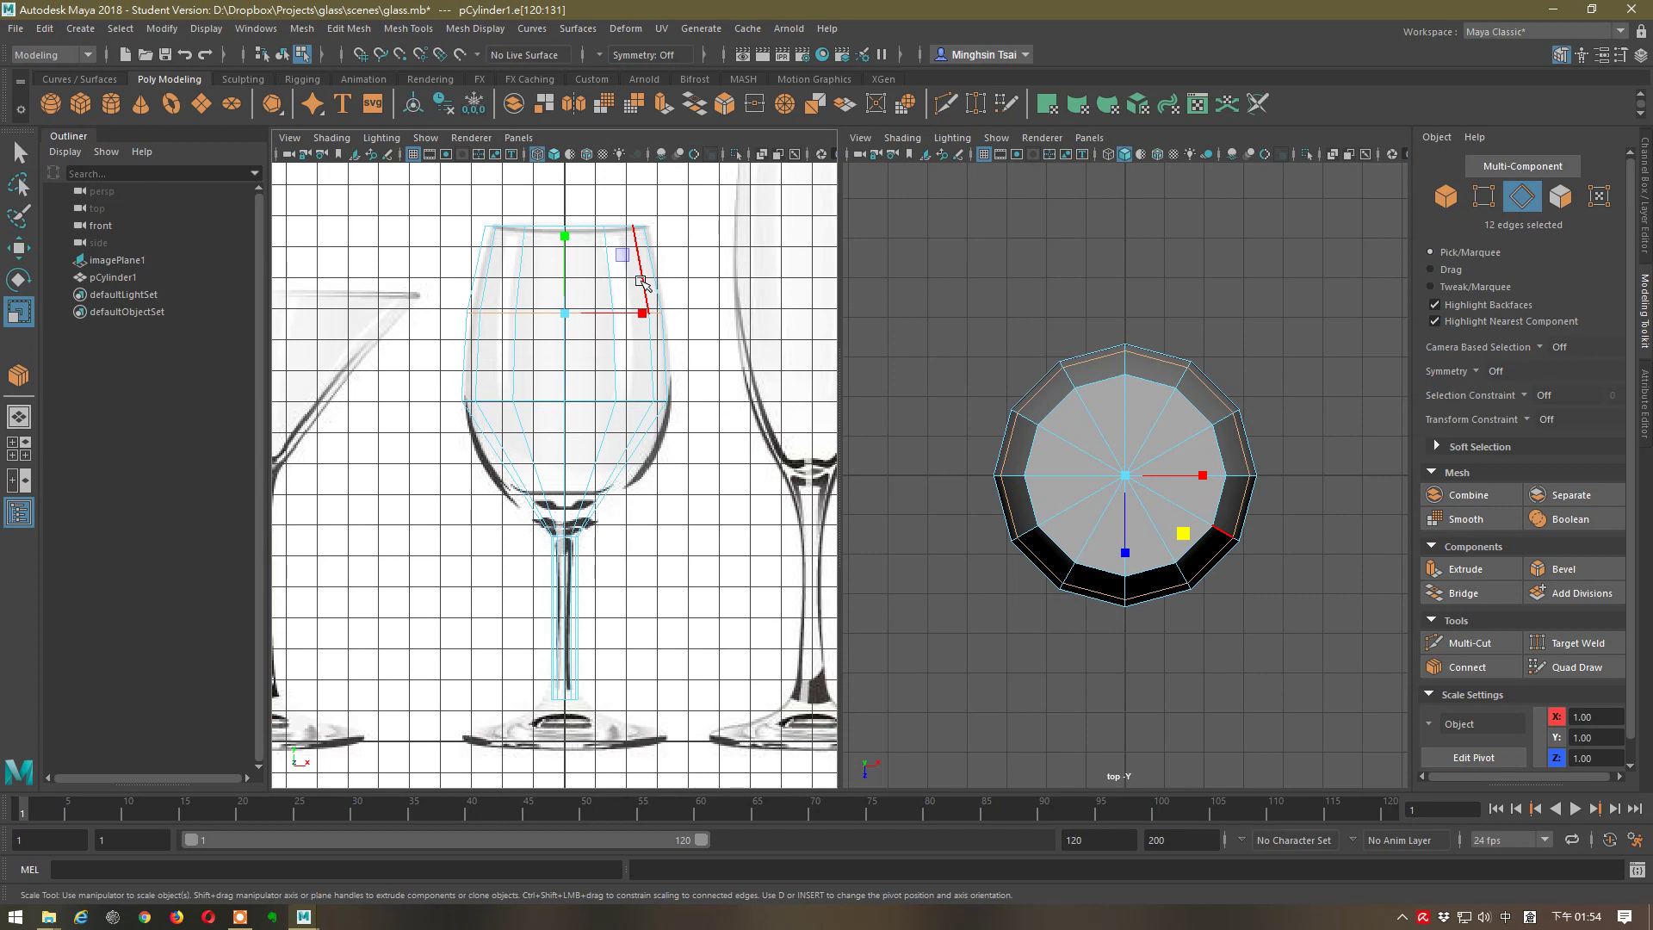
key("w")
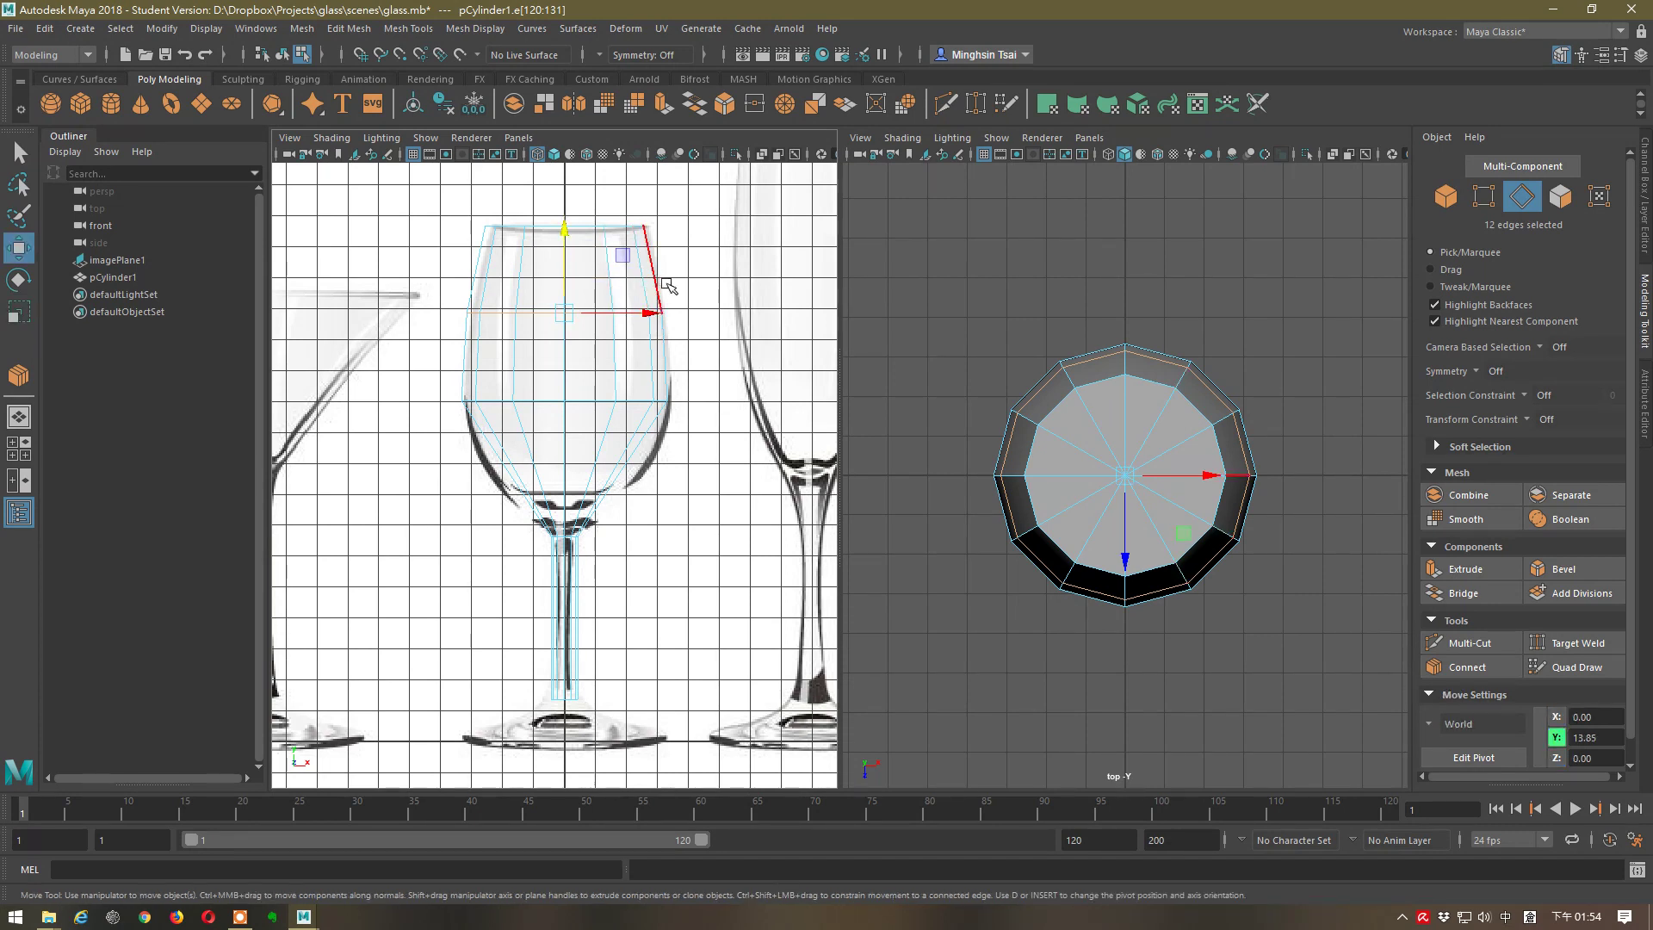
left_click_drag(565, 250, 552, 278)
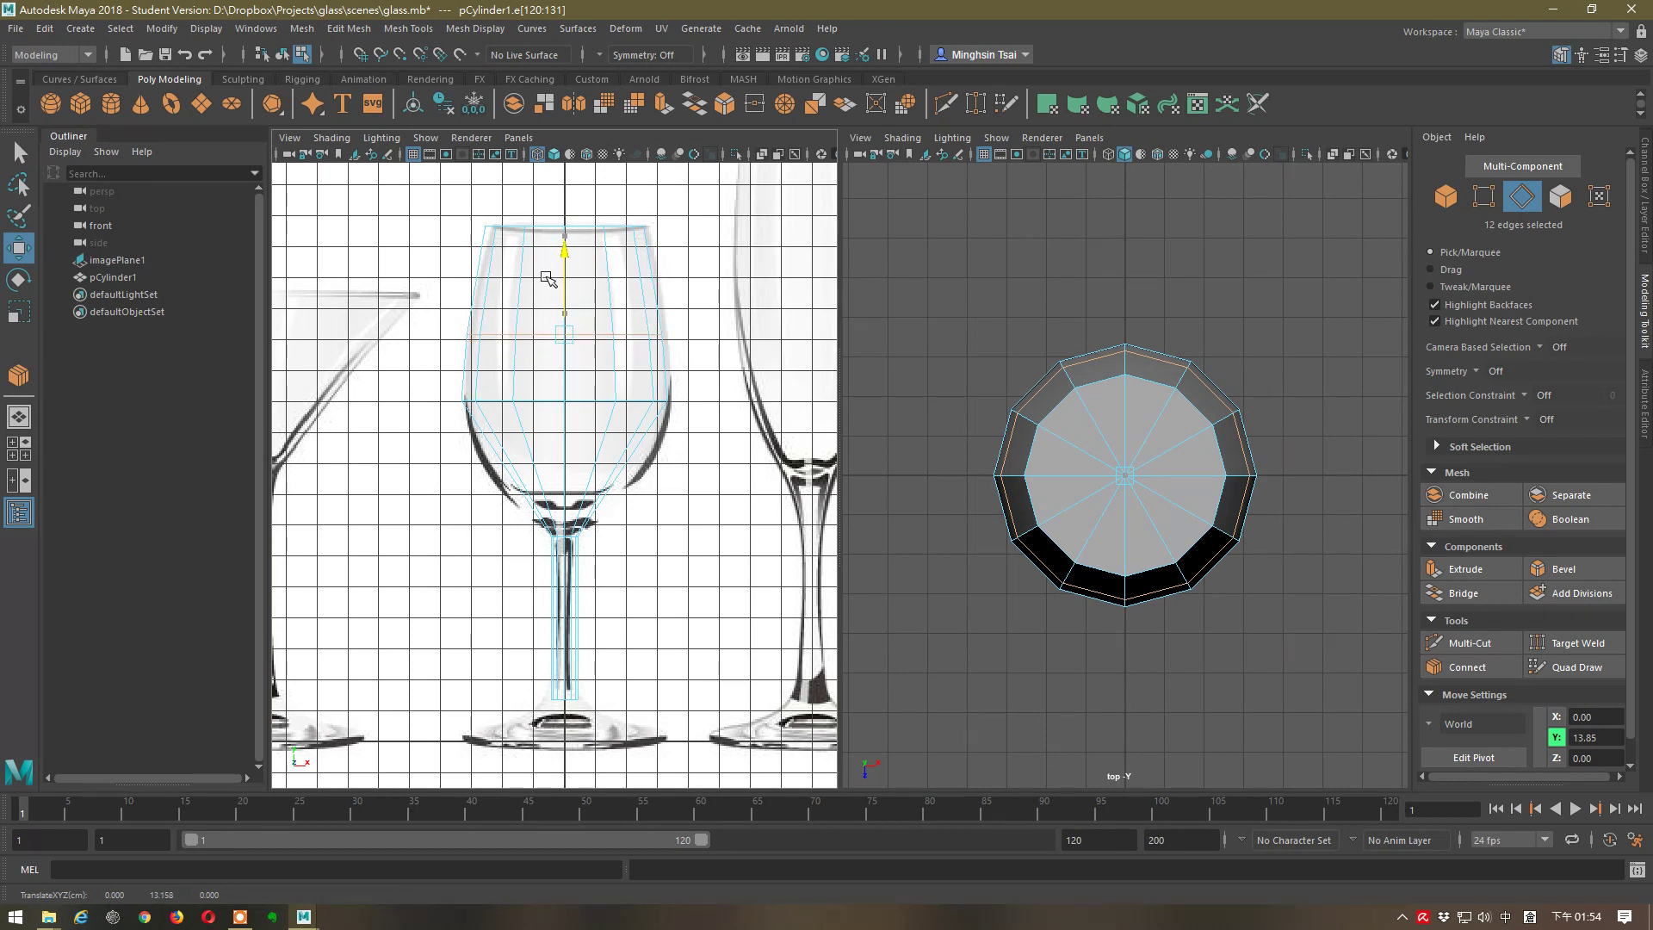
left_click_drag(548, 278, 547, 272)
left_click(556, 155)
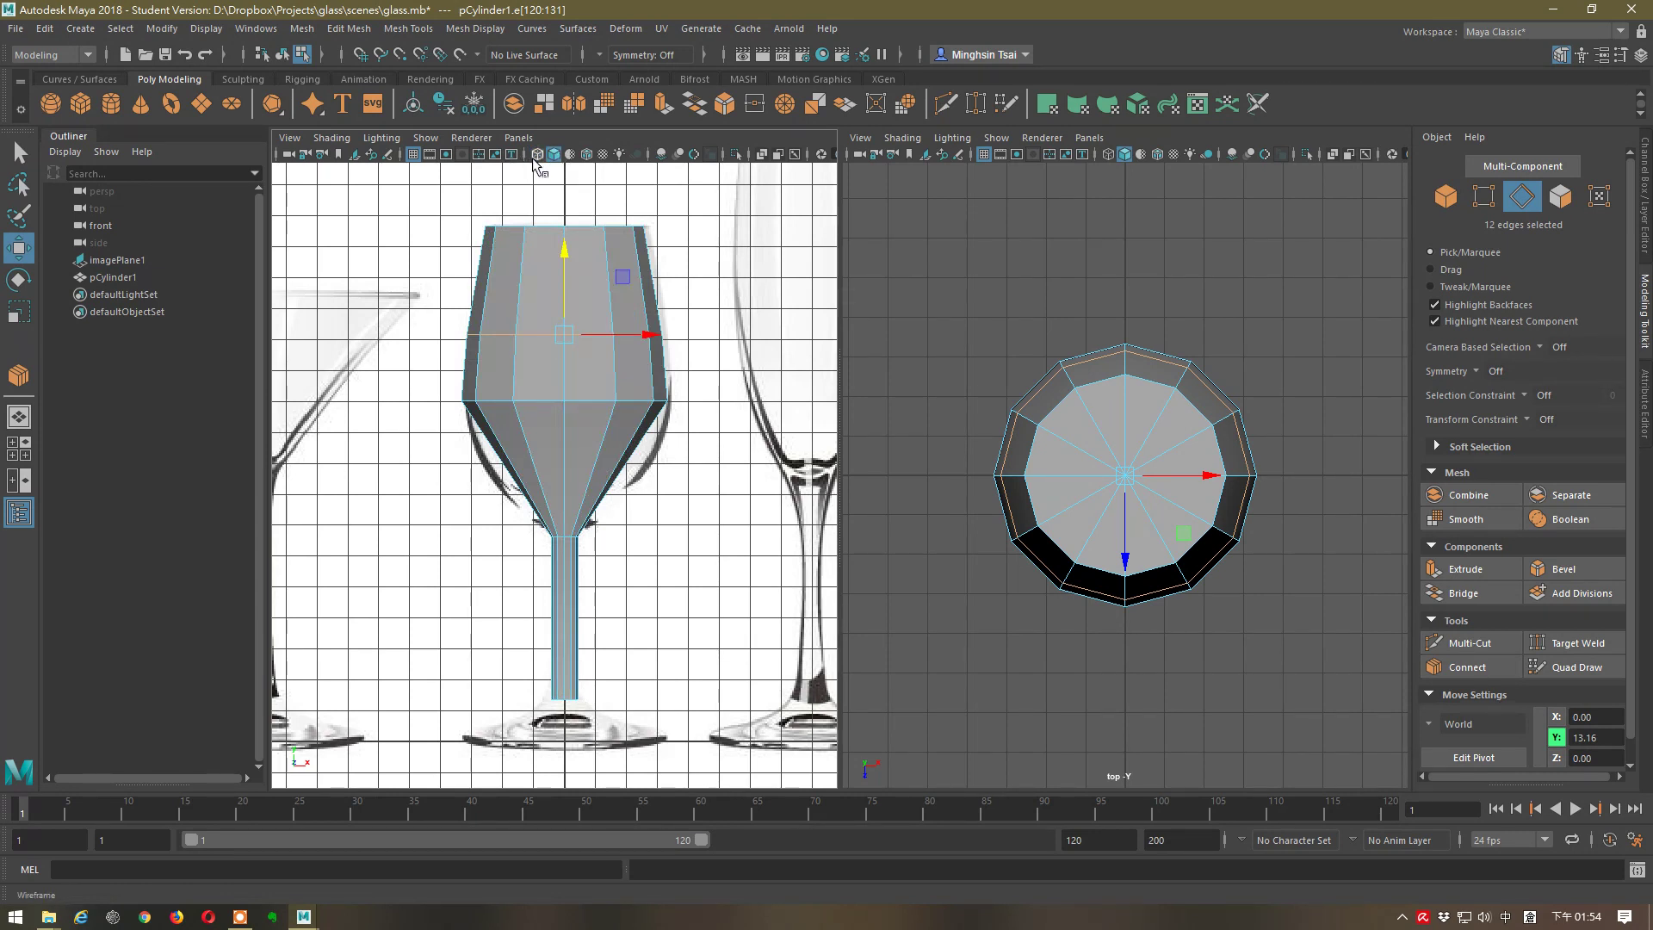
left_click(537, 154)
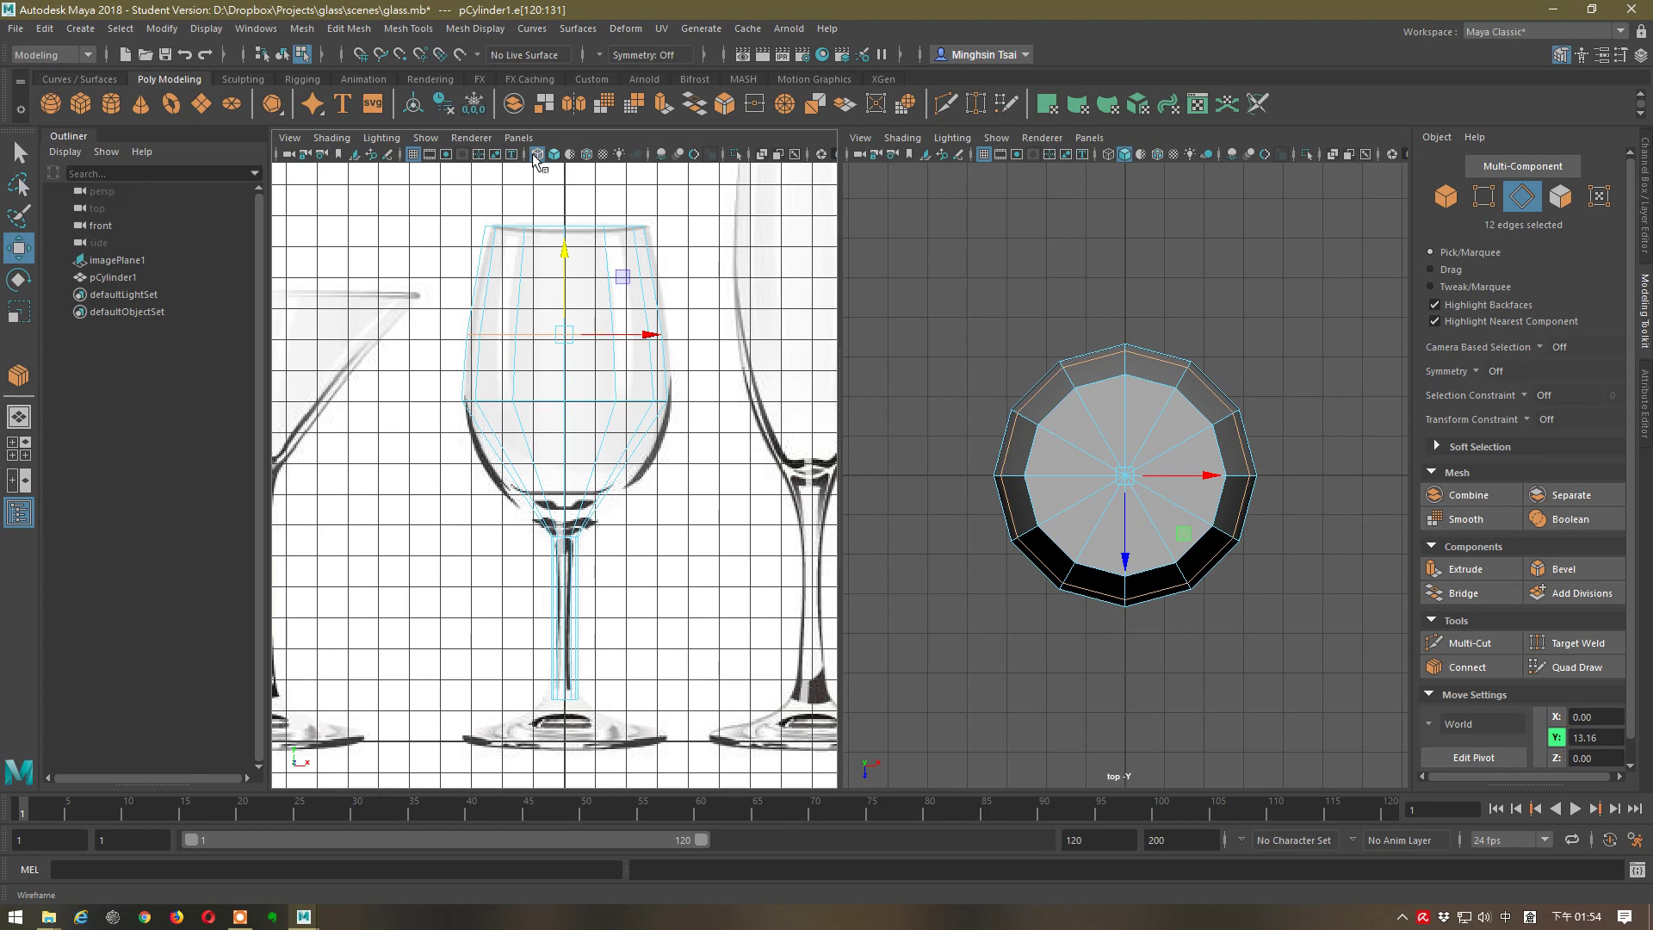
- Insert a one-segment edge loop midway up the tapered lower bowl with Connect
left_click(535, 456)
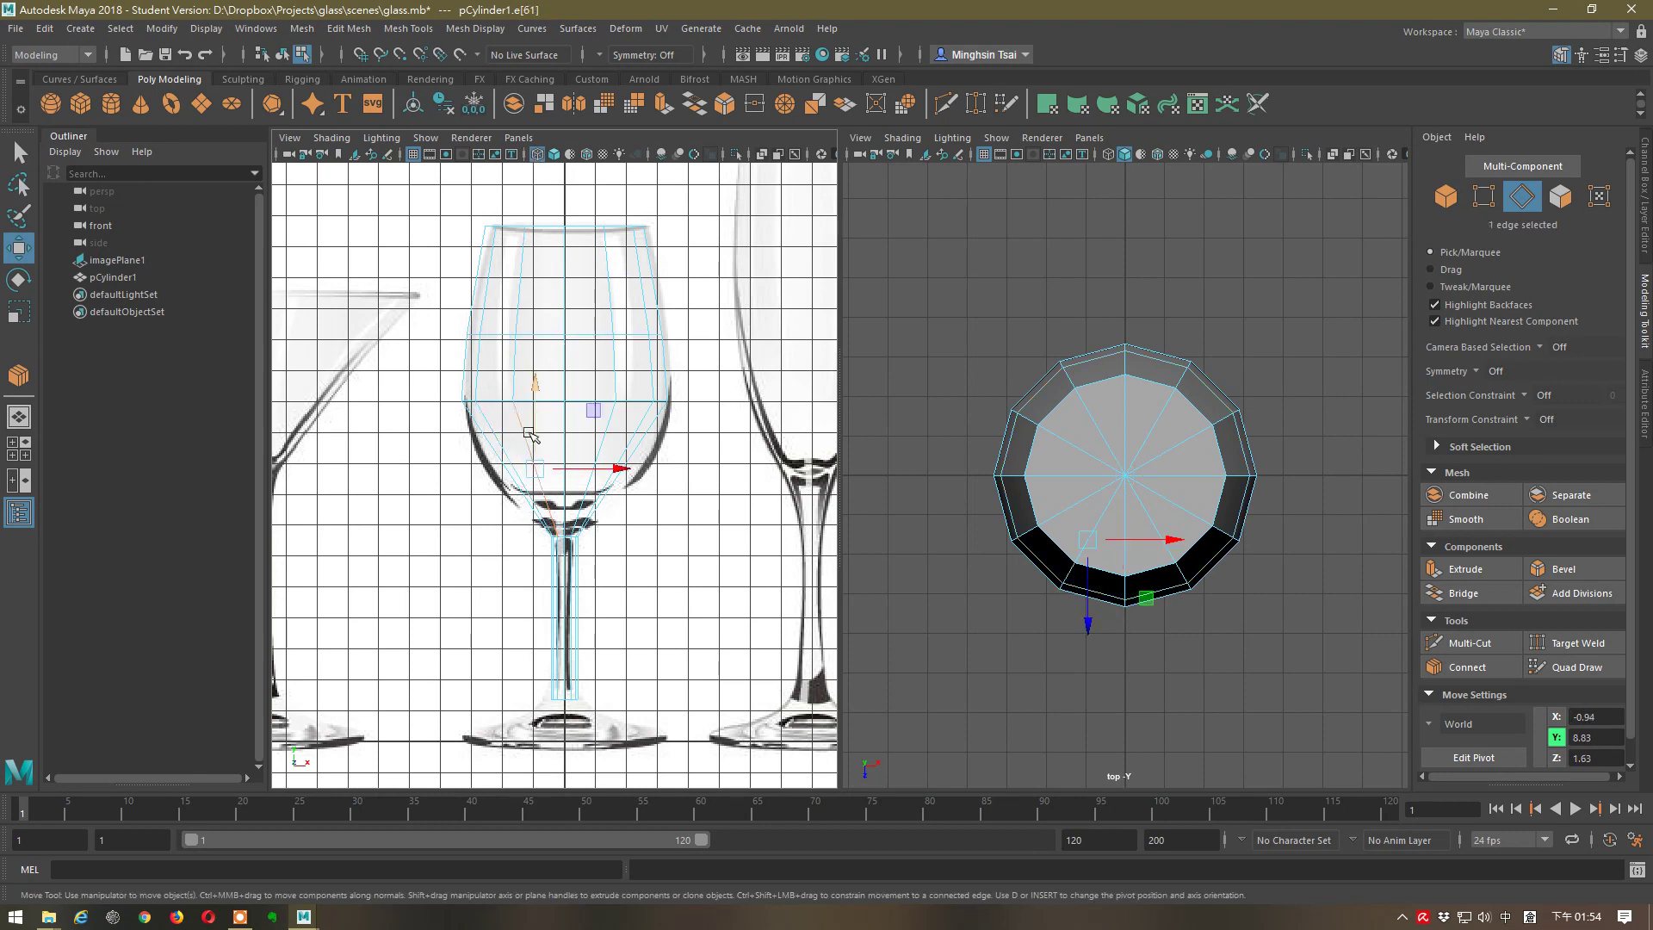
left_click(1472, 668)
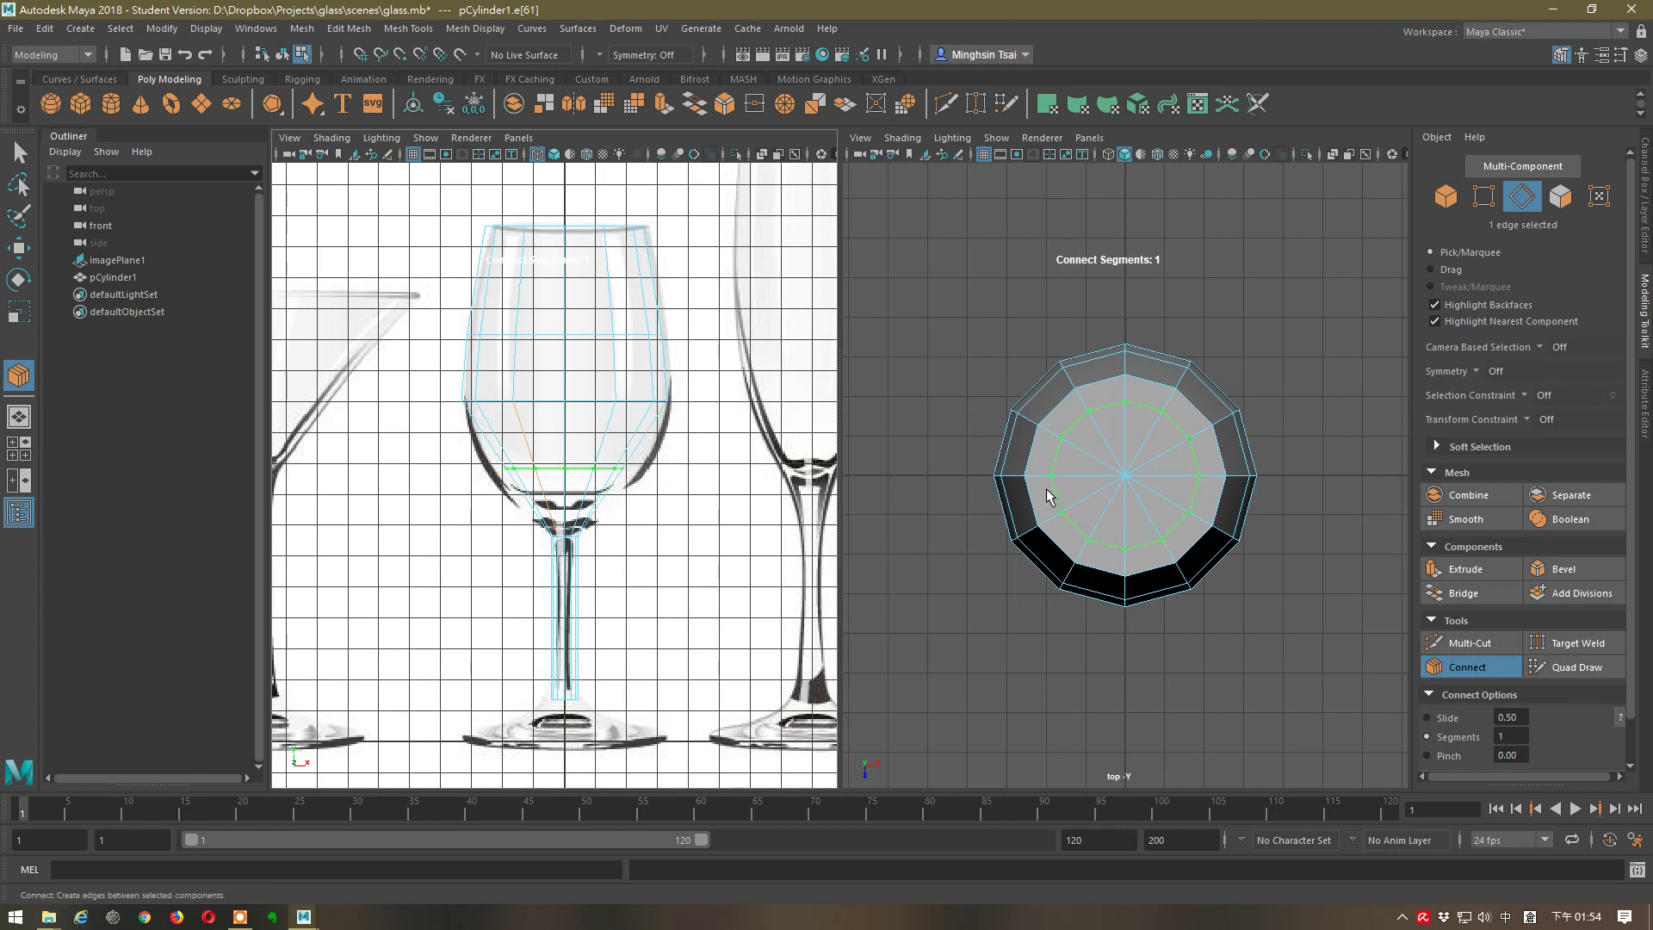
left_click(1473, 668)
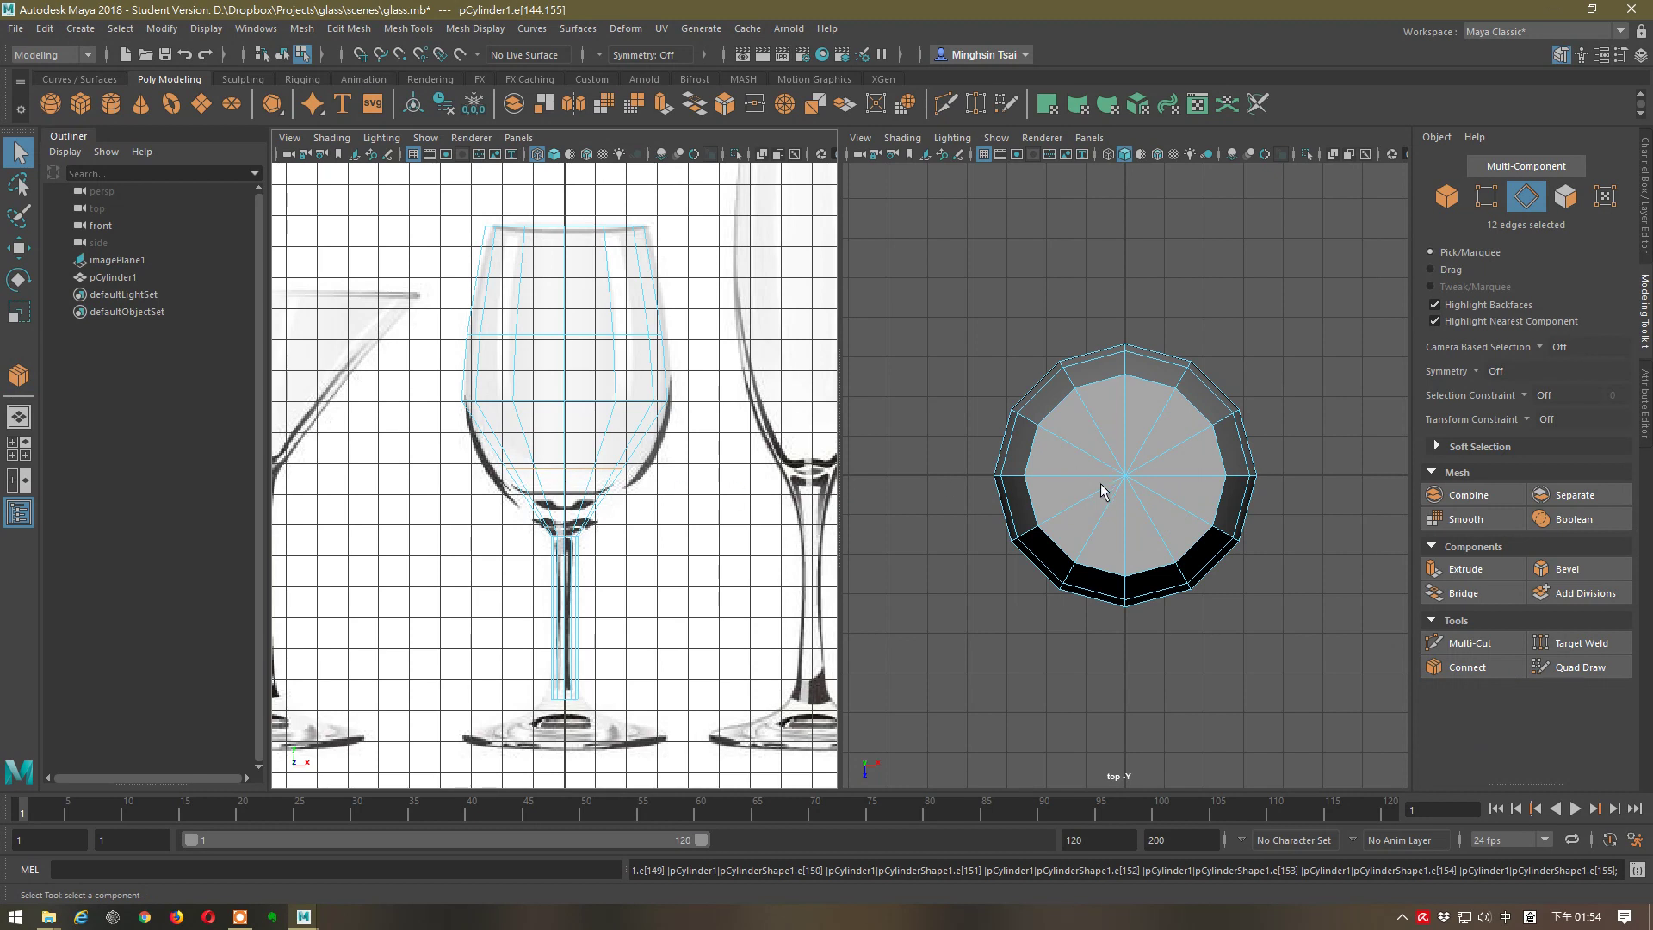
- Scale the lower bowl's new edge loop evenly in X and Z by about 1.3 to follow the reference outline
key("r")
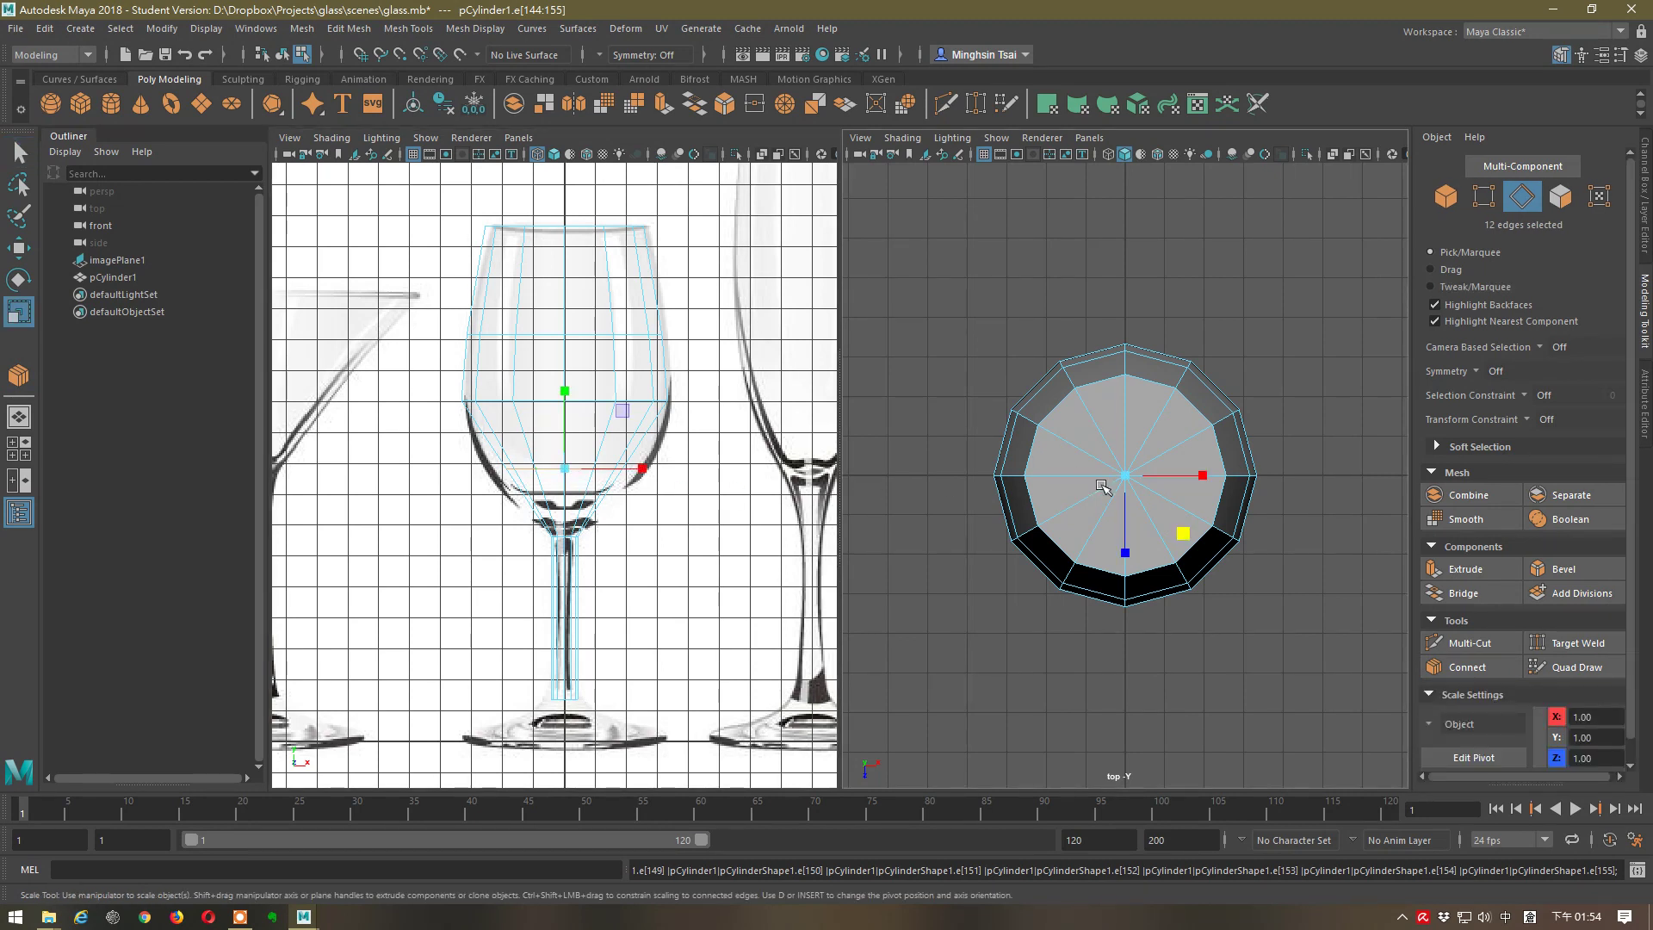
left_click(1180, 537)
left_click_drag(1182, 539, 1195, 544)
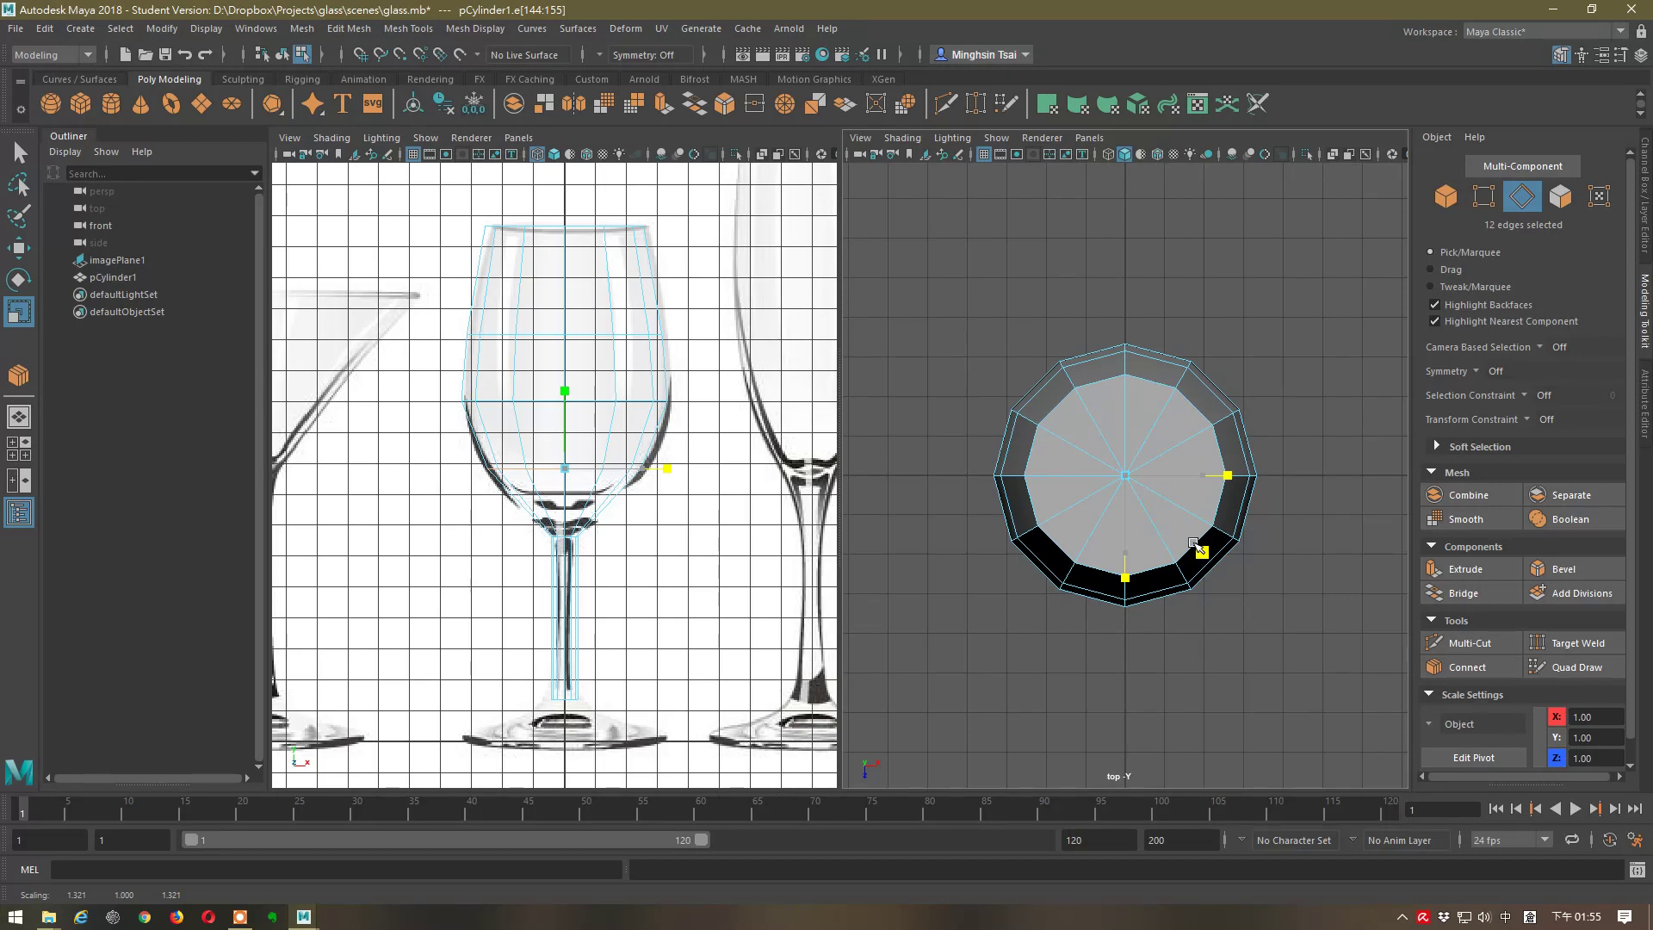
left_click_drag(1192, 542, 1195, 544)
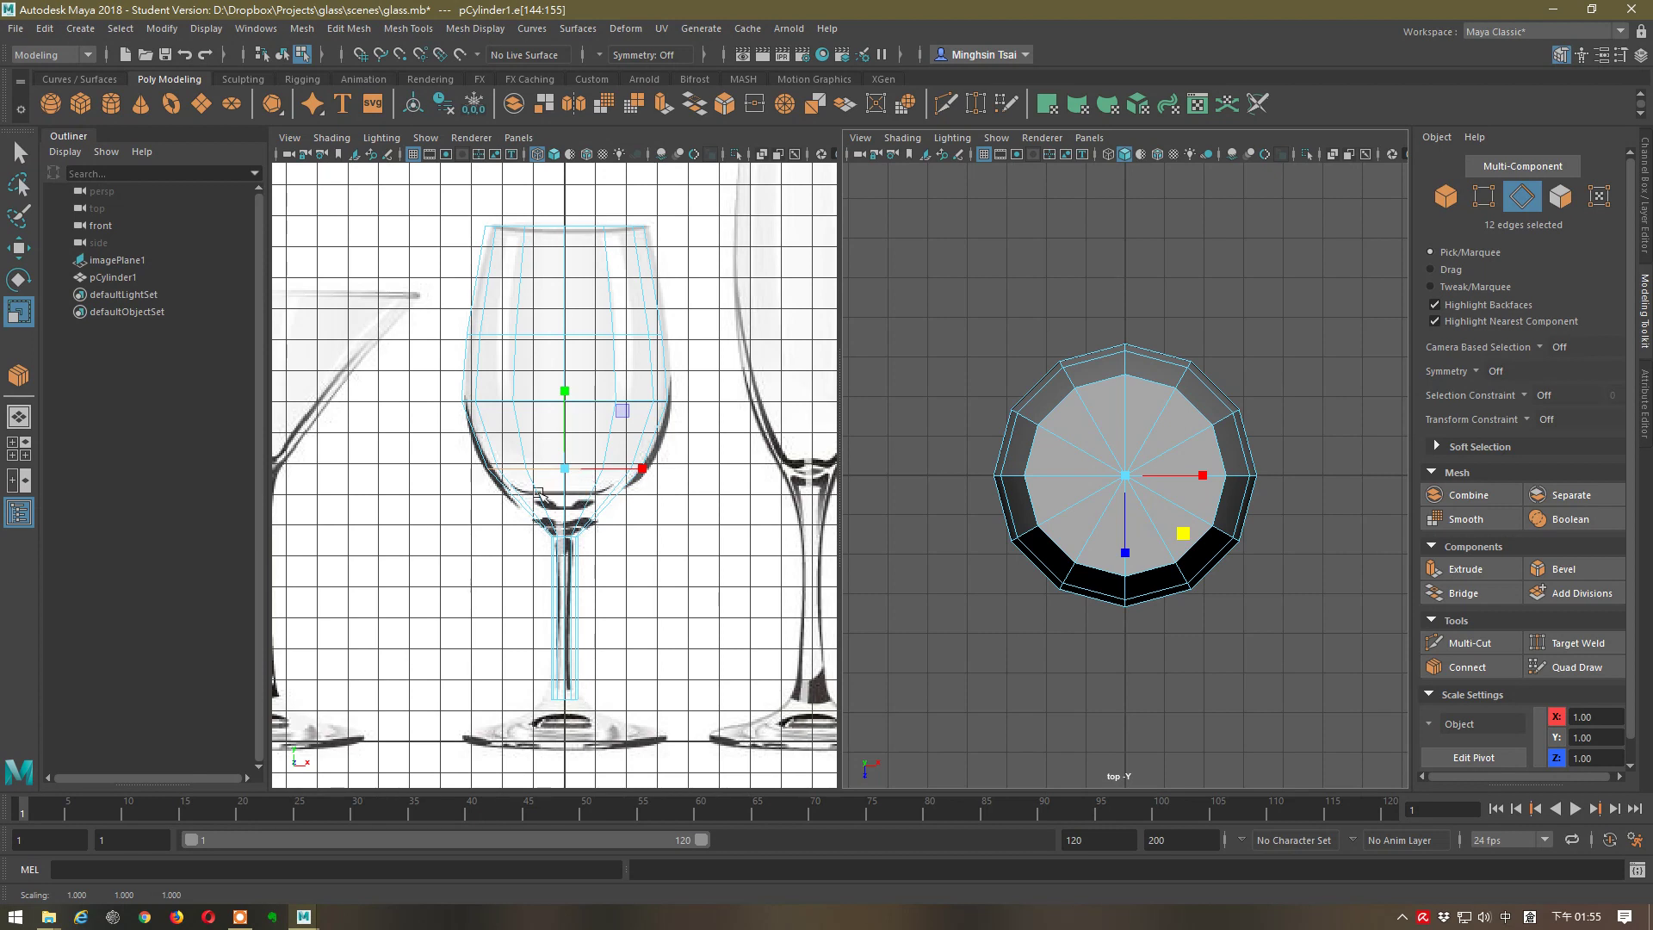
- Connect the edges between the lower bowl's loop and the stem's top with another edge loop
left_click(539, 496)
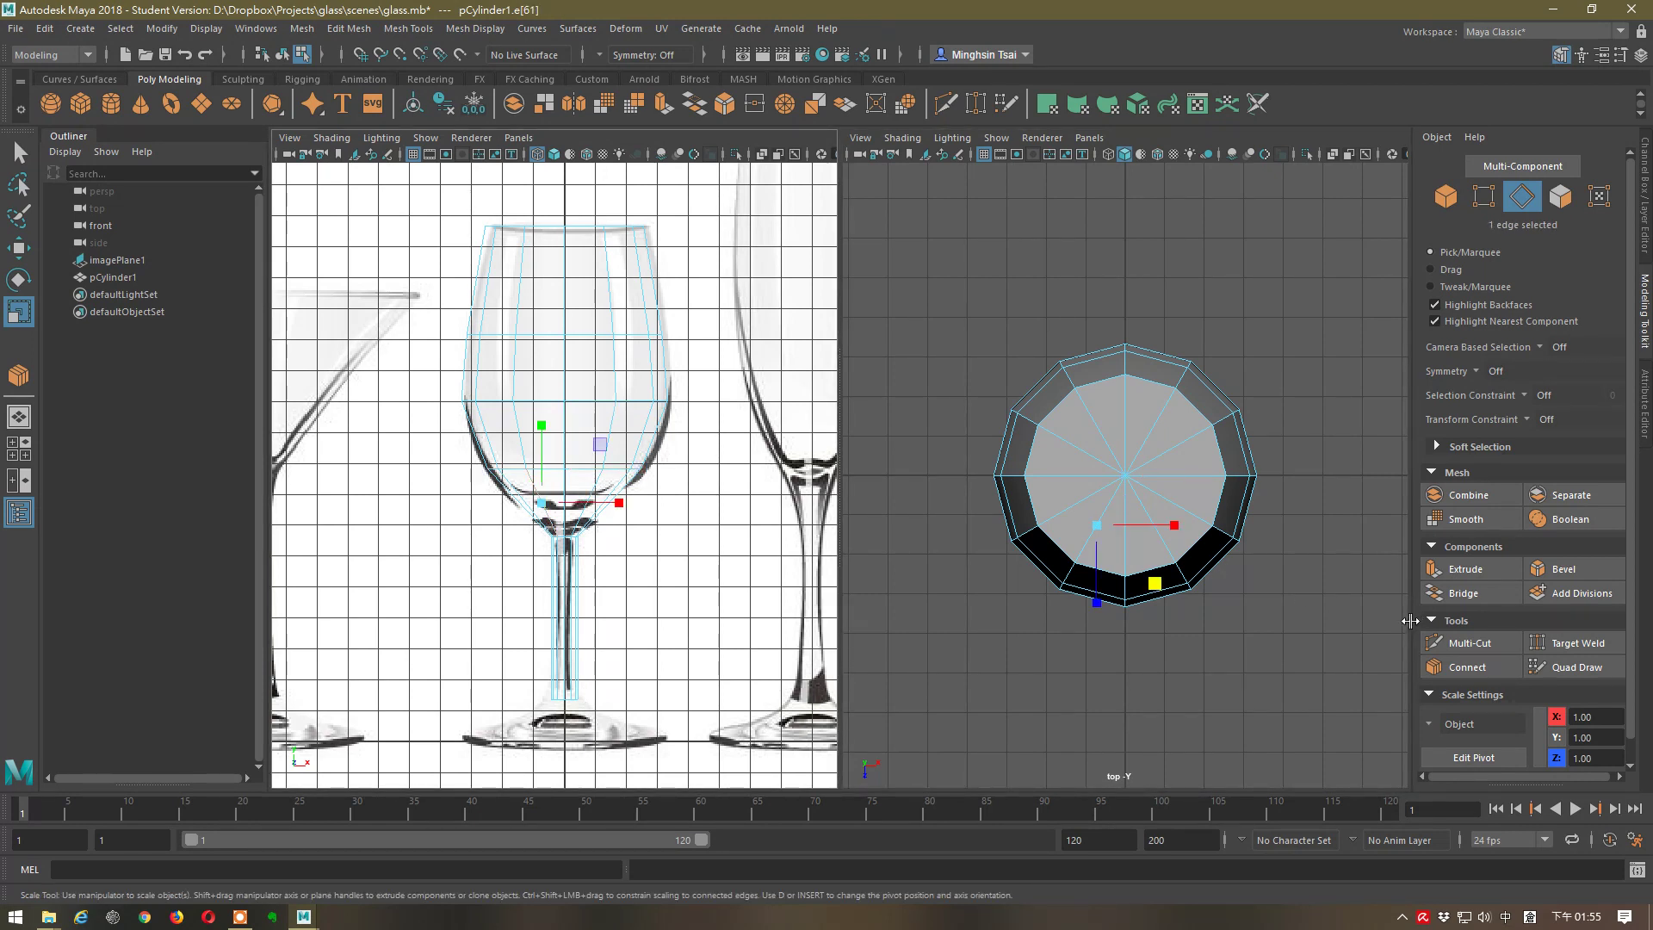
left_click(1467, 667)
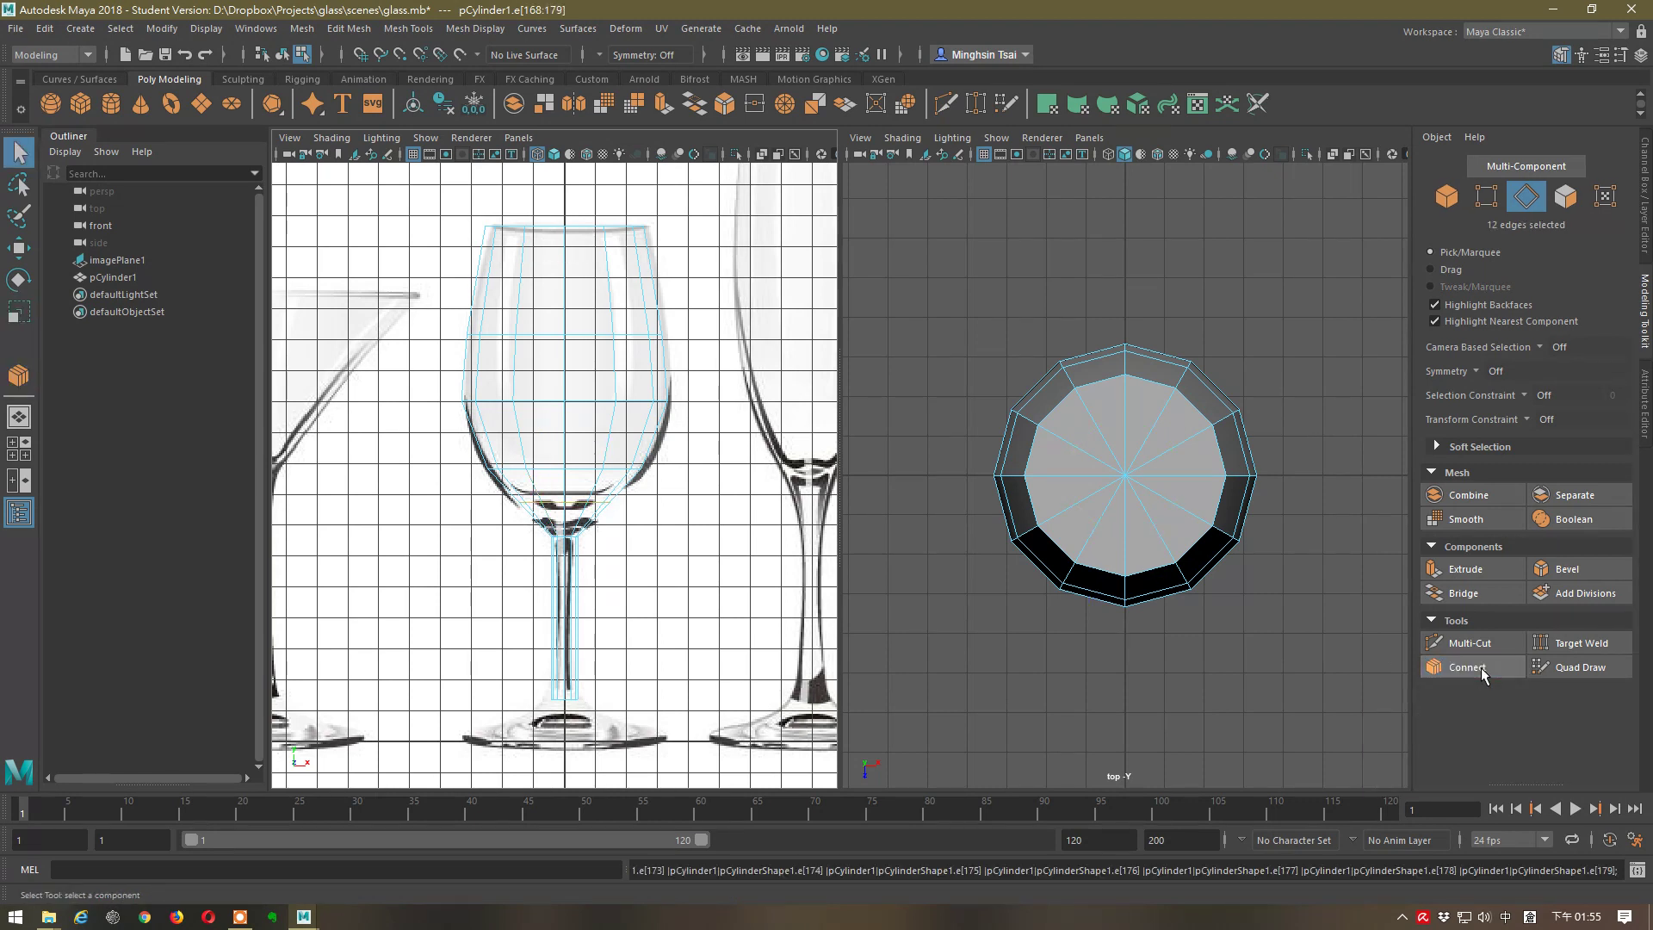
left_click(1481, 668)
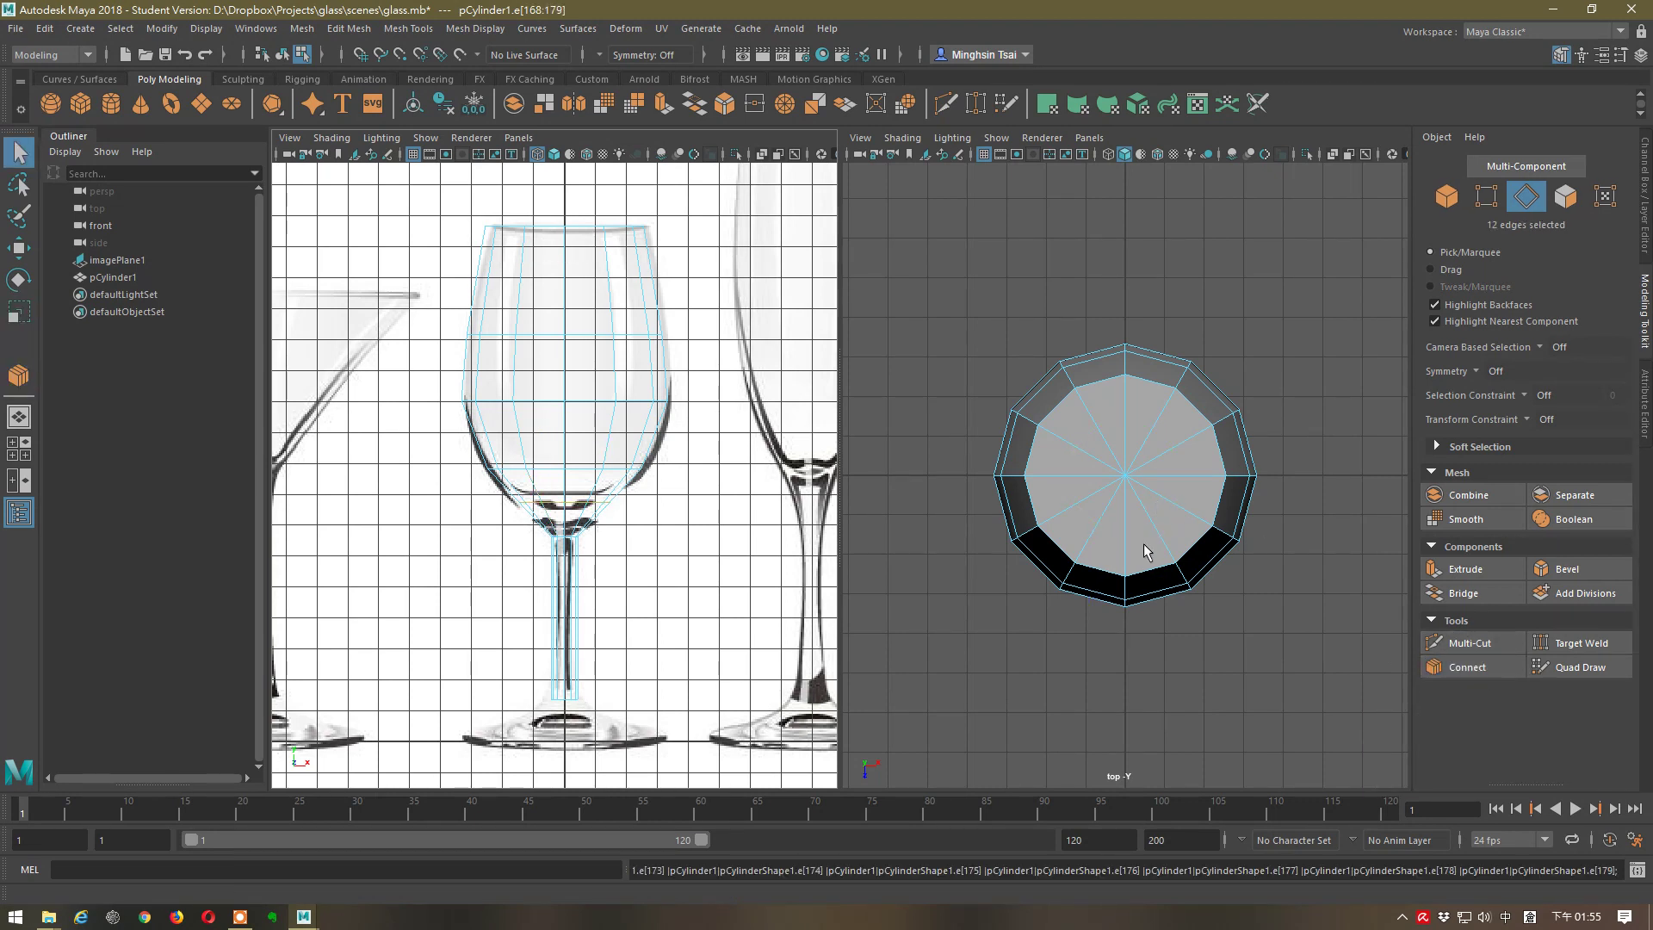
- Widen the edge loop just above the stem evenly in X and Z to match the reference bowl's rounded base
key("r")
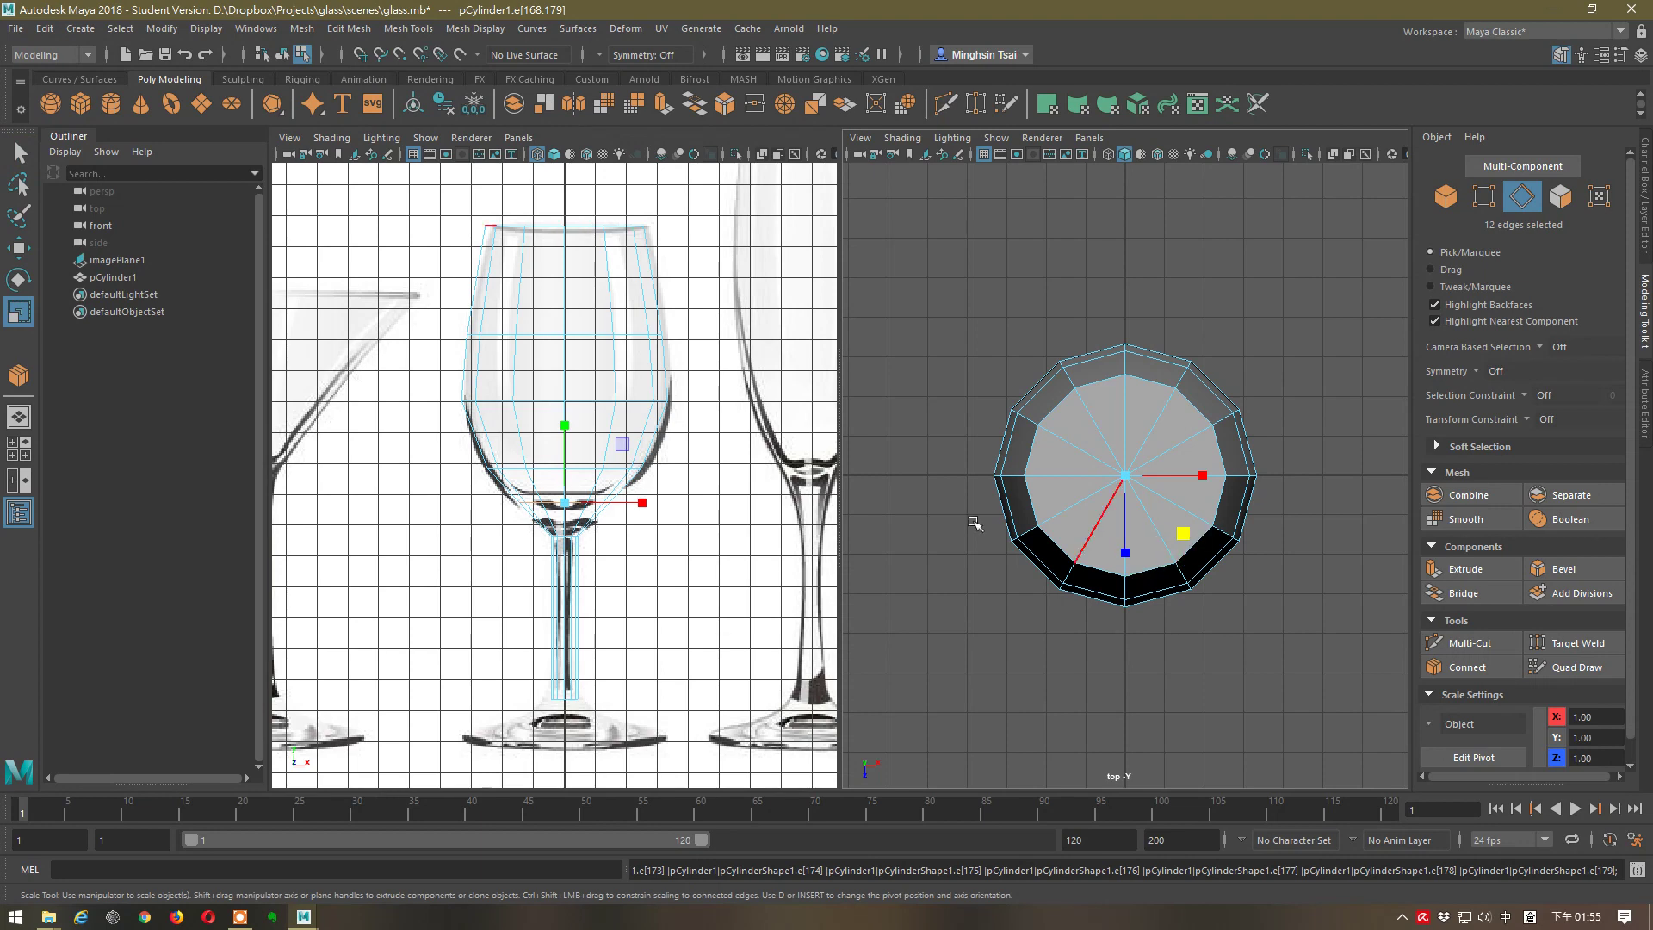
scroll(738, 568, "up", 8)
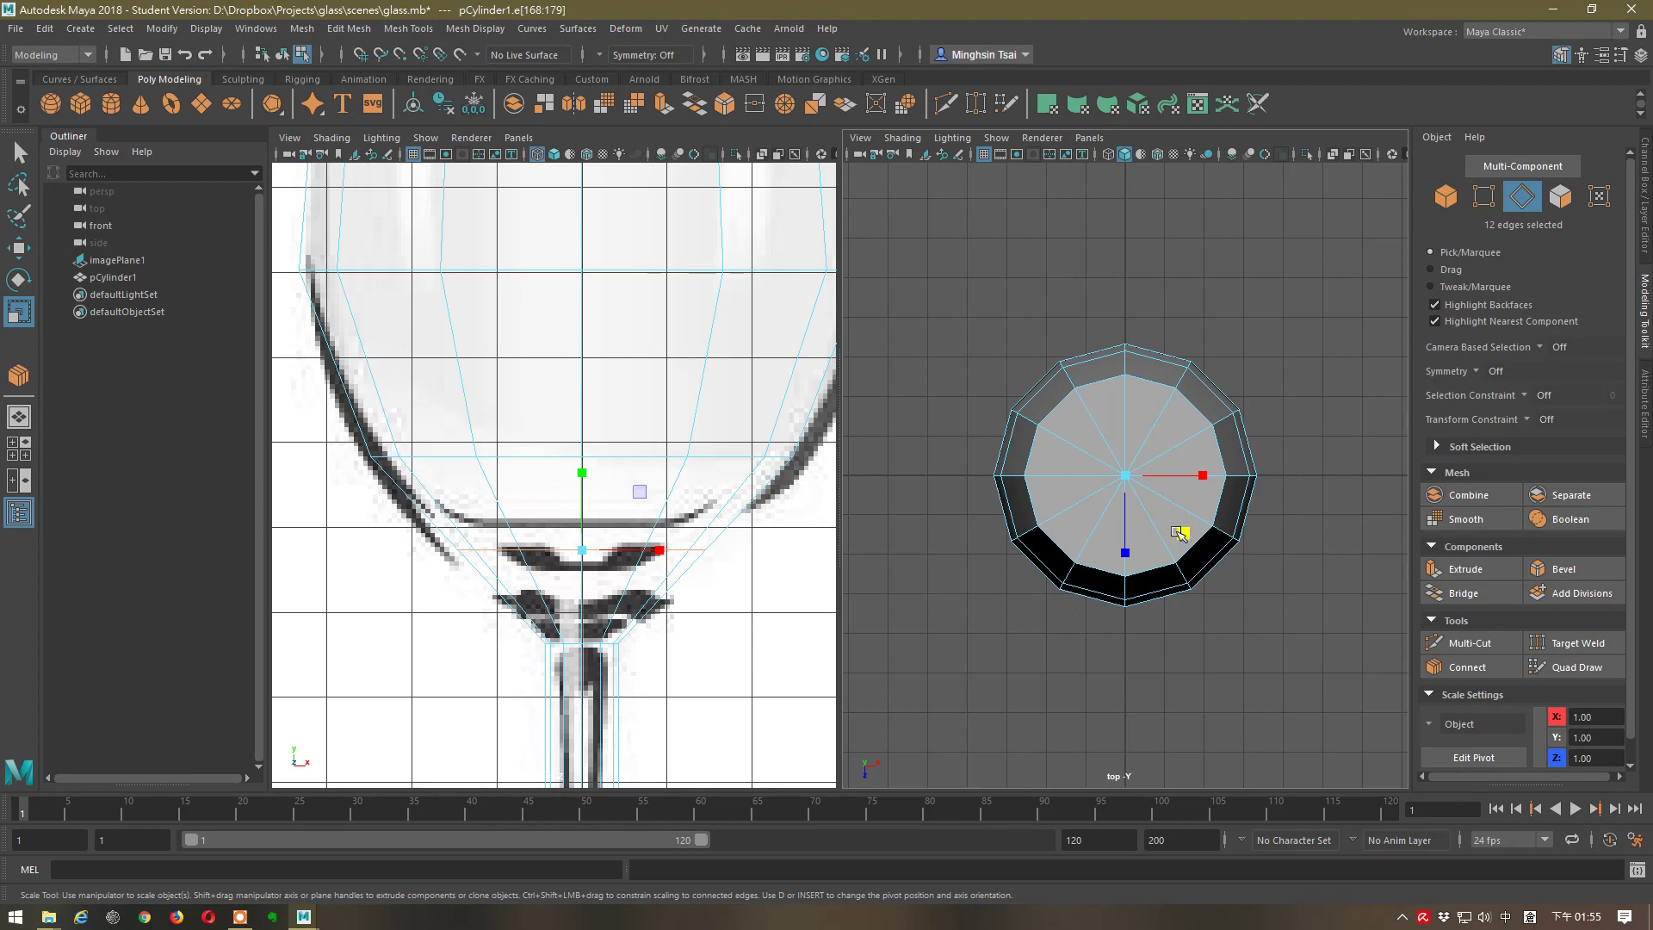
left_click(1183, 534)
left_click_drag(1182, 534, 1189, 533)
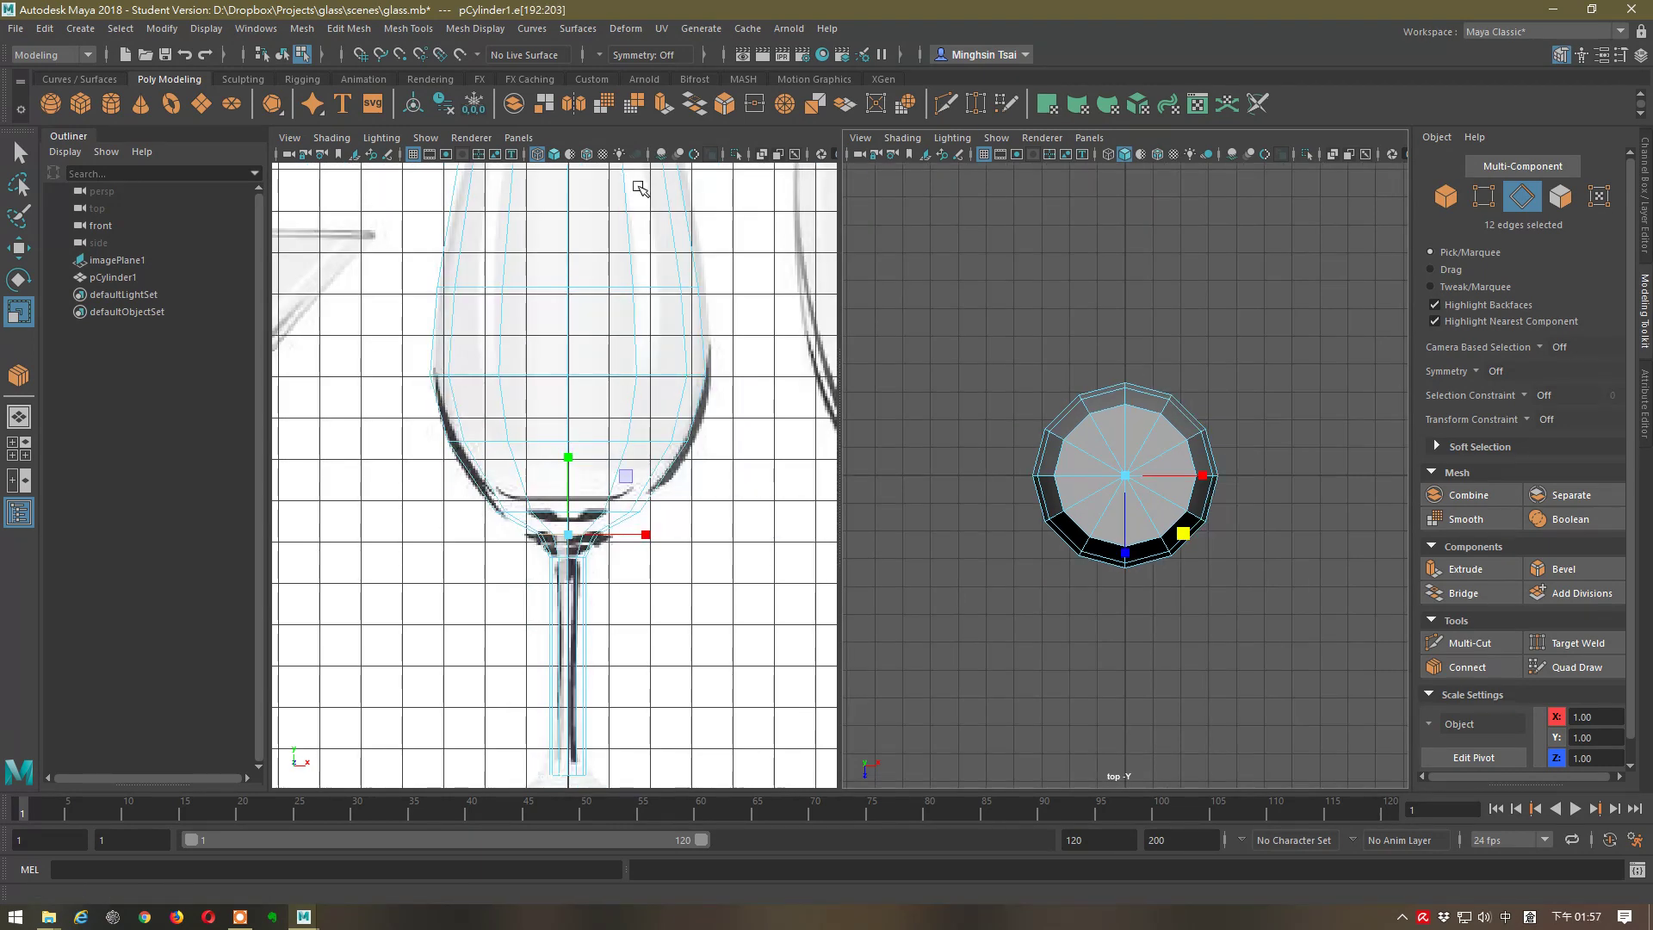
- Show the front view shaded and insert an edge loop around the middle of the stem with Connect
key("5")
scroll(660, 390, "down", 2)
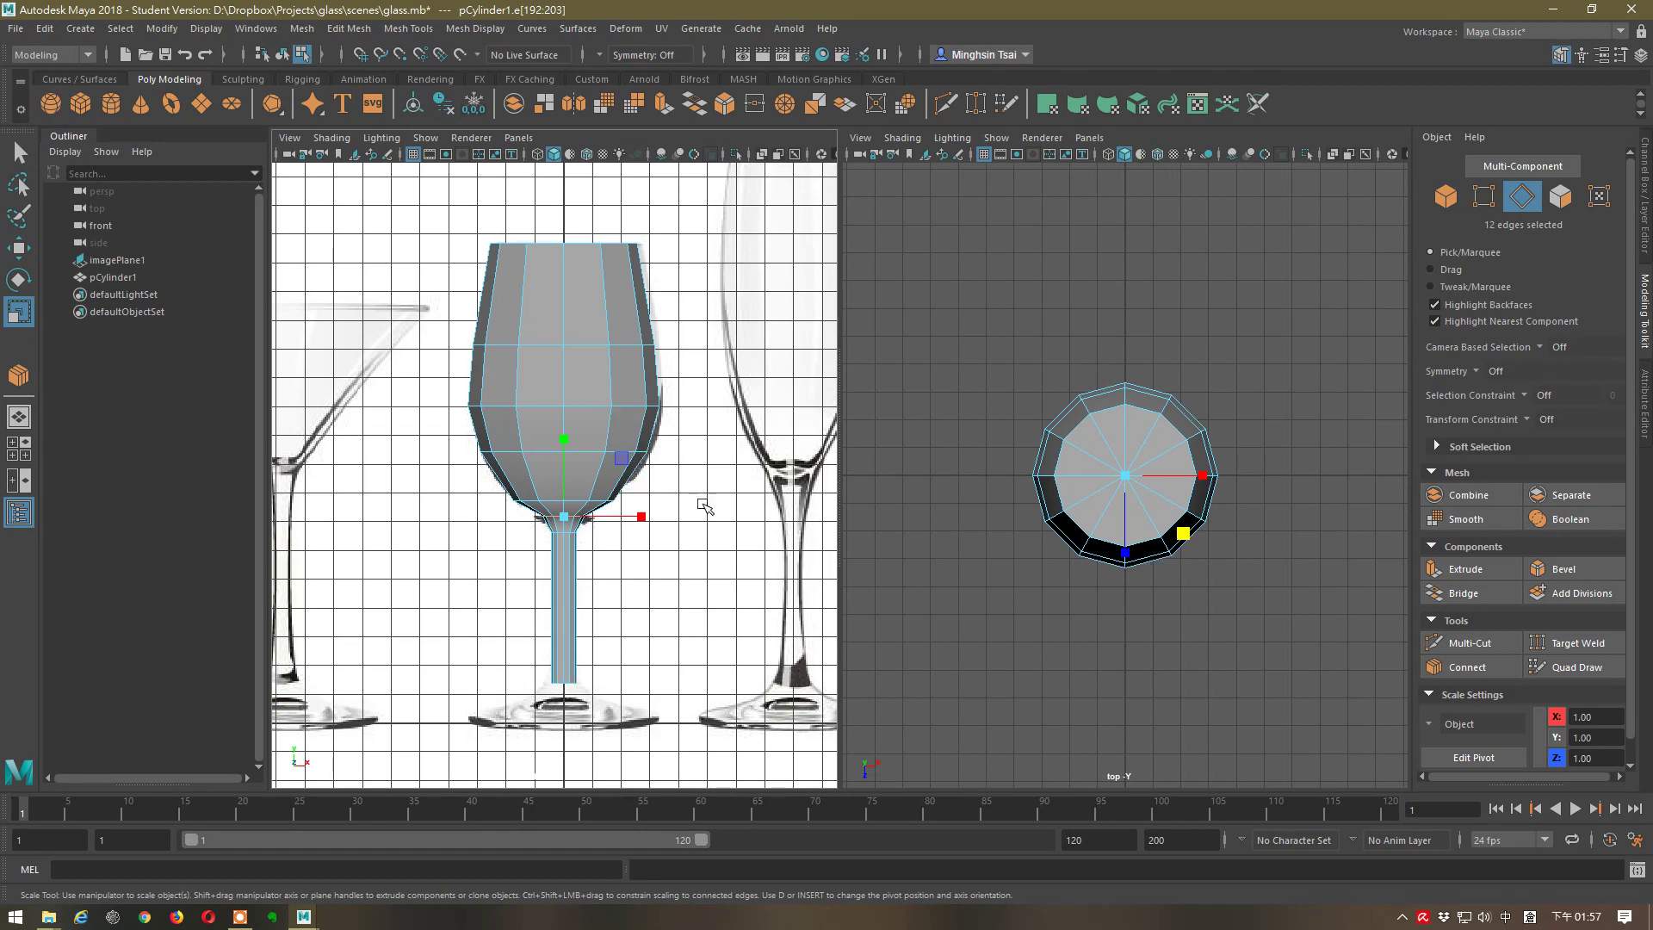
scroll(704, 508, "up", 2)
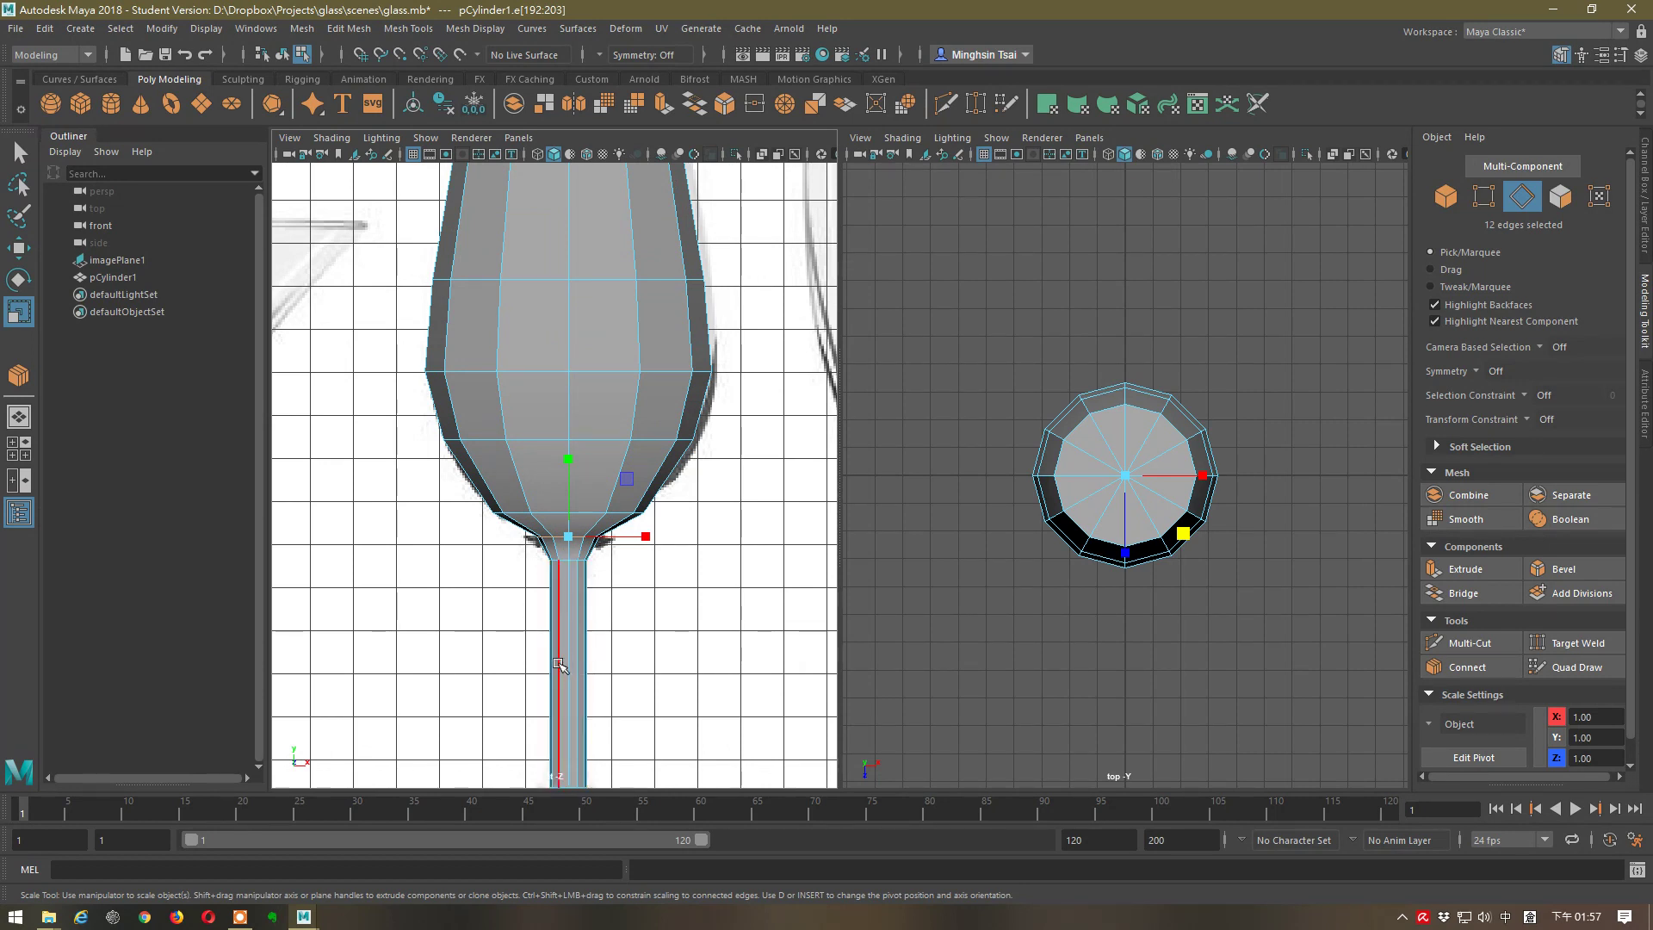
left_click(560, 665)
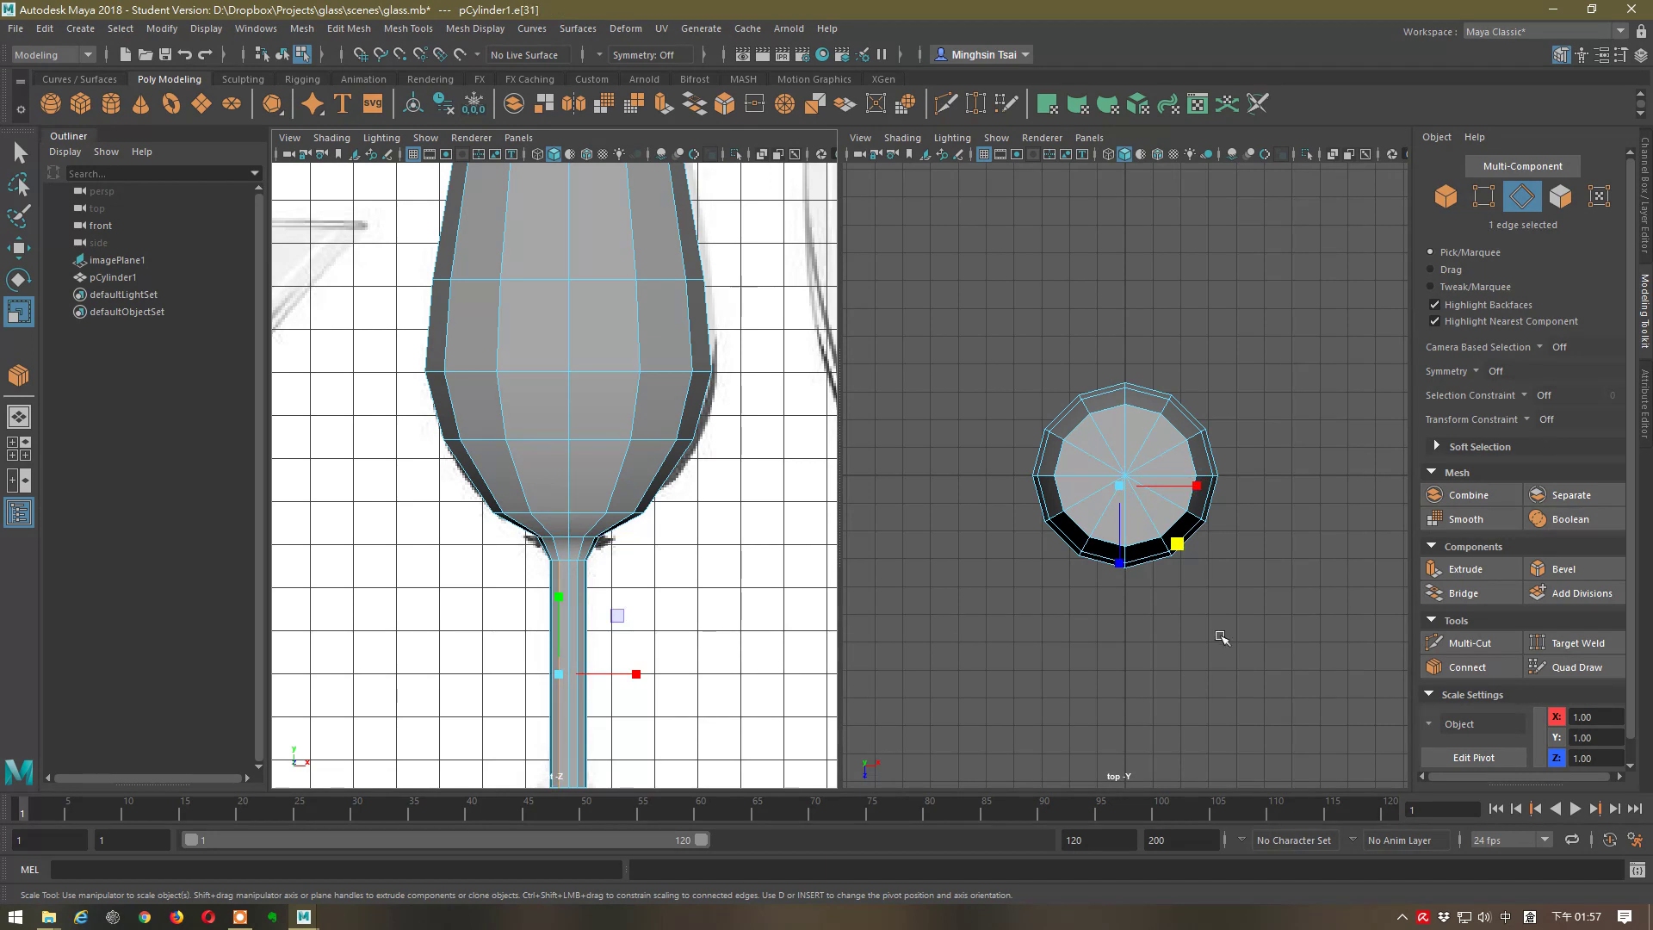
left_click(1468, 668)
key("q")
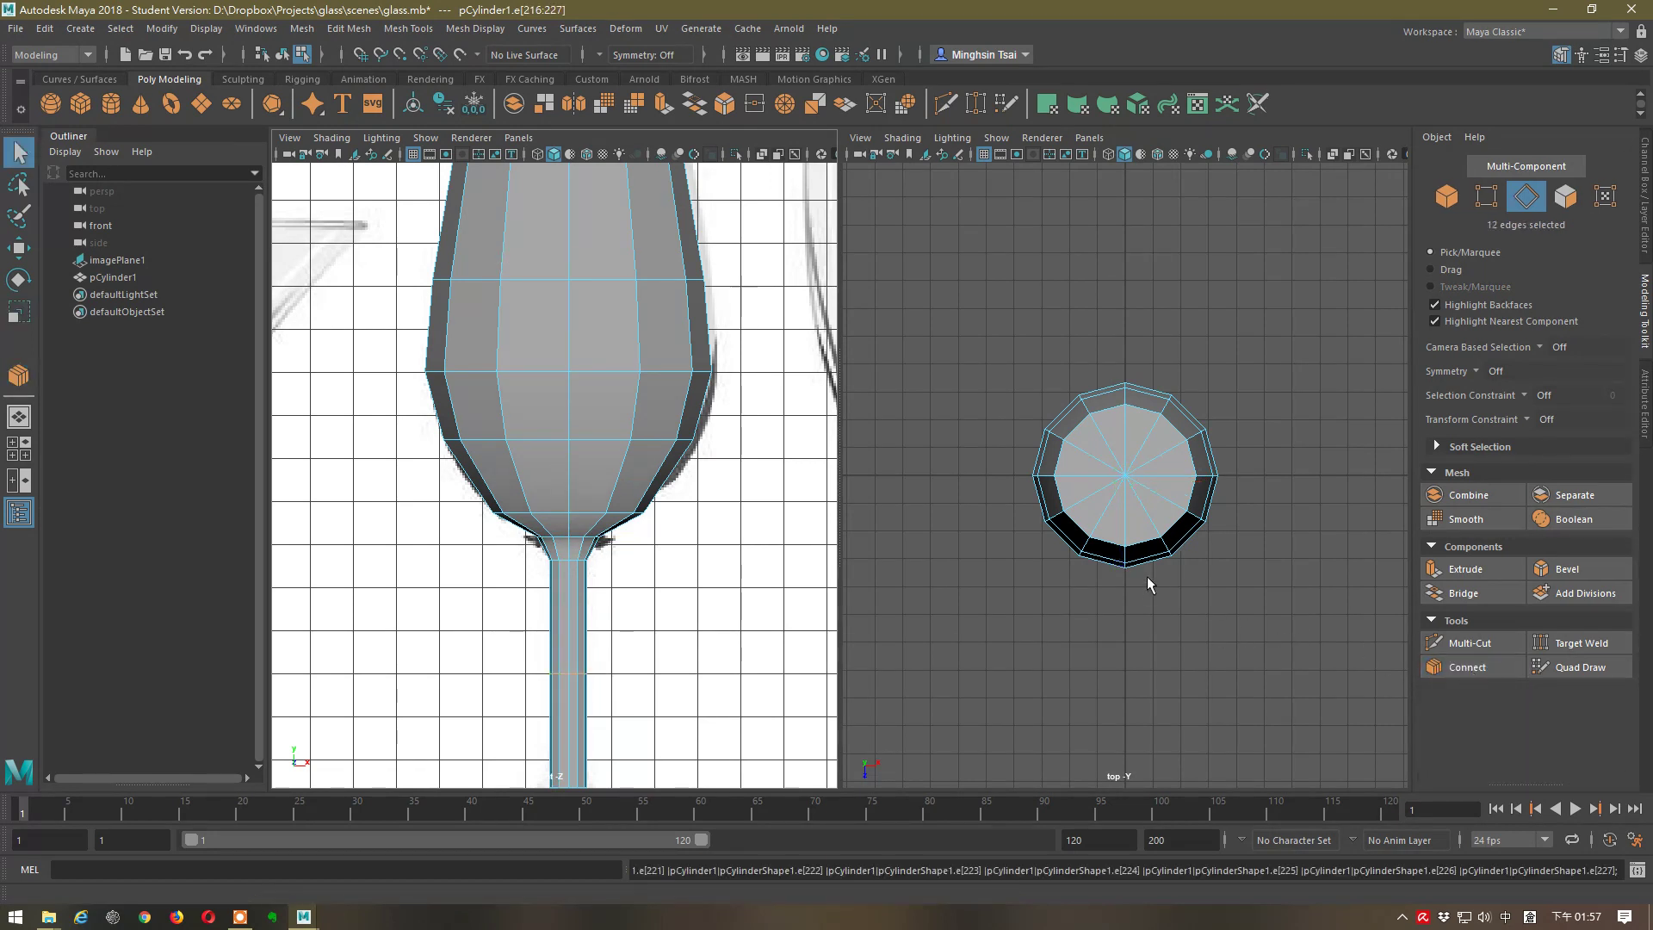
- Narrow the edge loop at the middle of the stem evenly in X and Z to about 0.7 to match the reference stem
key("r")
left_click_drag(1183, 538, 1168, 537)
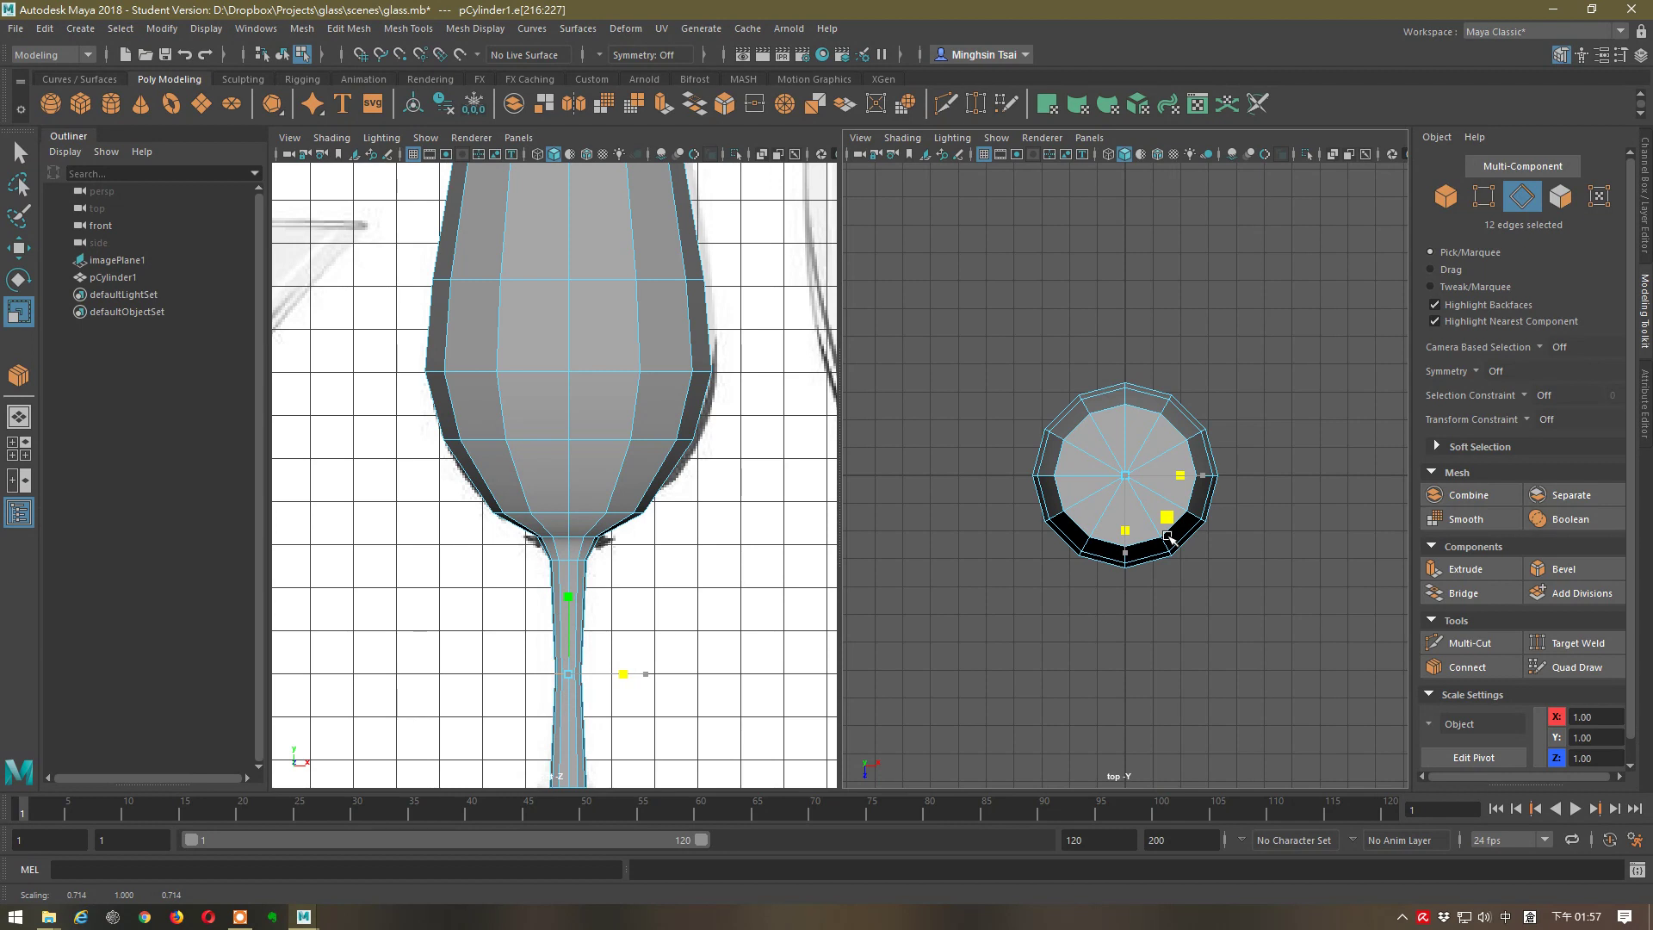
left_click_drag(1168, 538, 1168, 540)
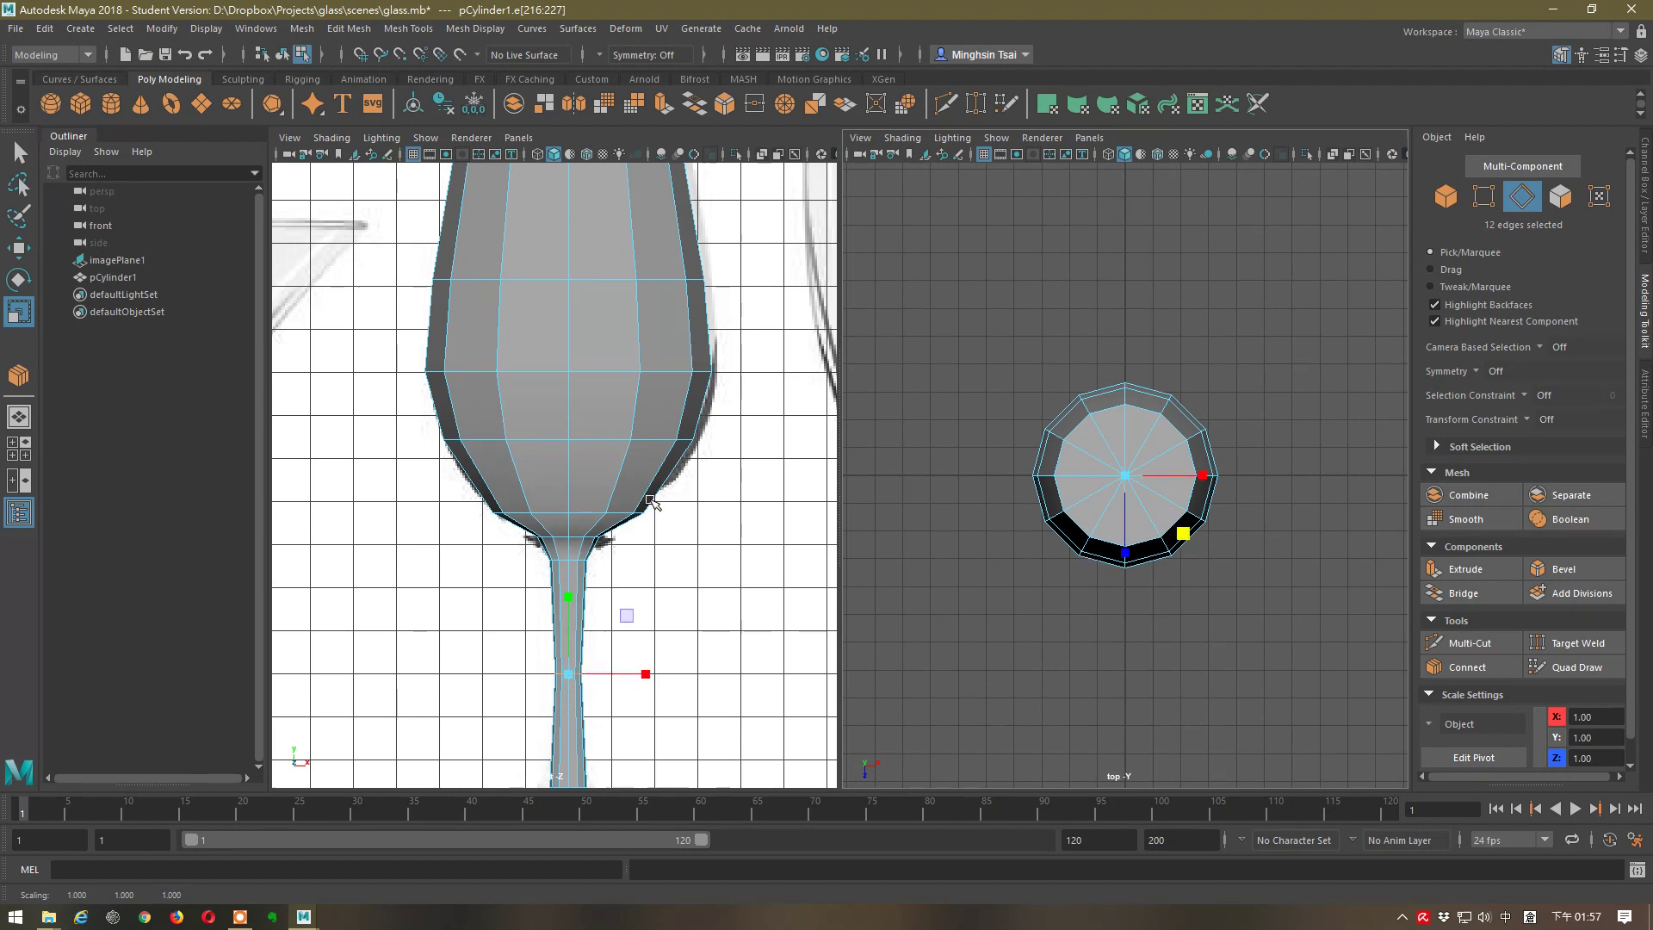
scroll(651, 502, "down", 2)
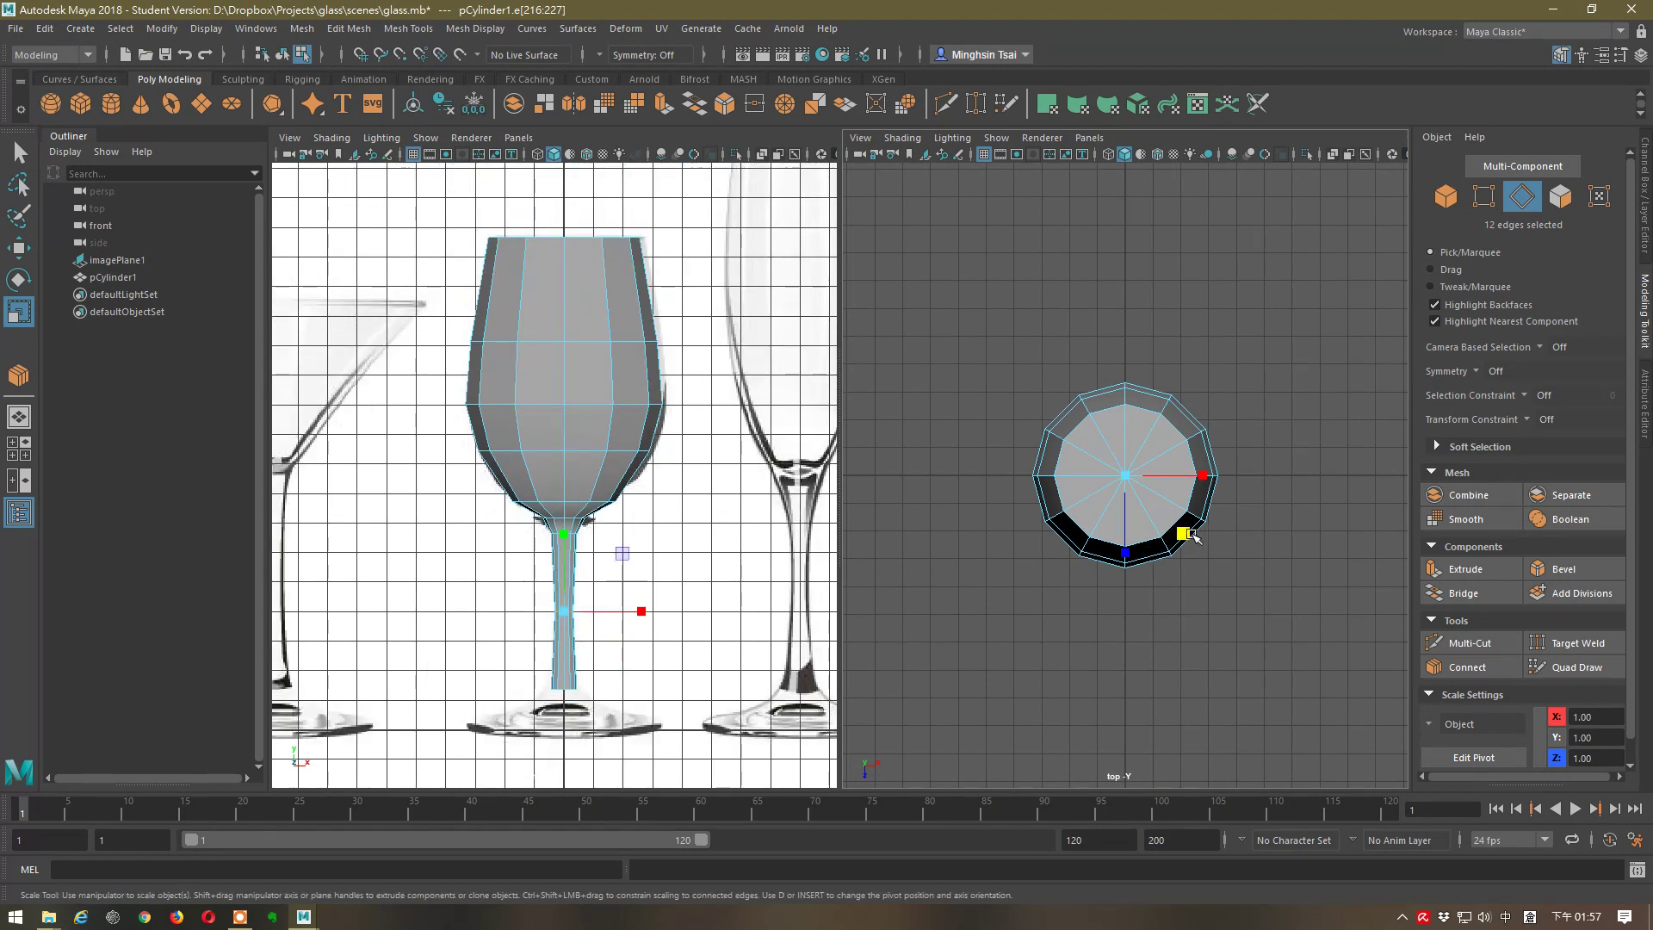
left_click_drag(1185, 534, 1179, 533)
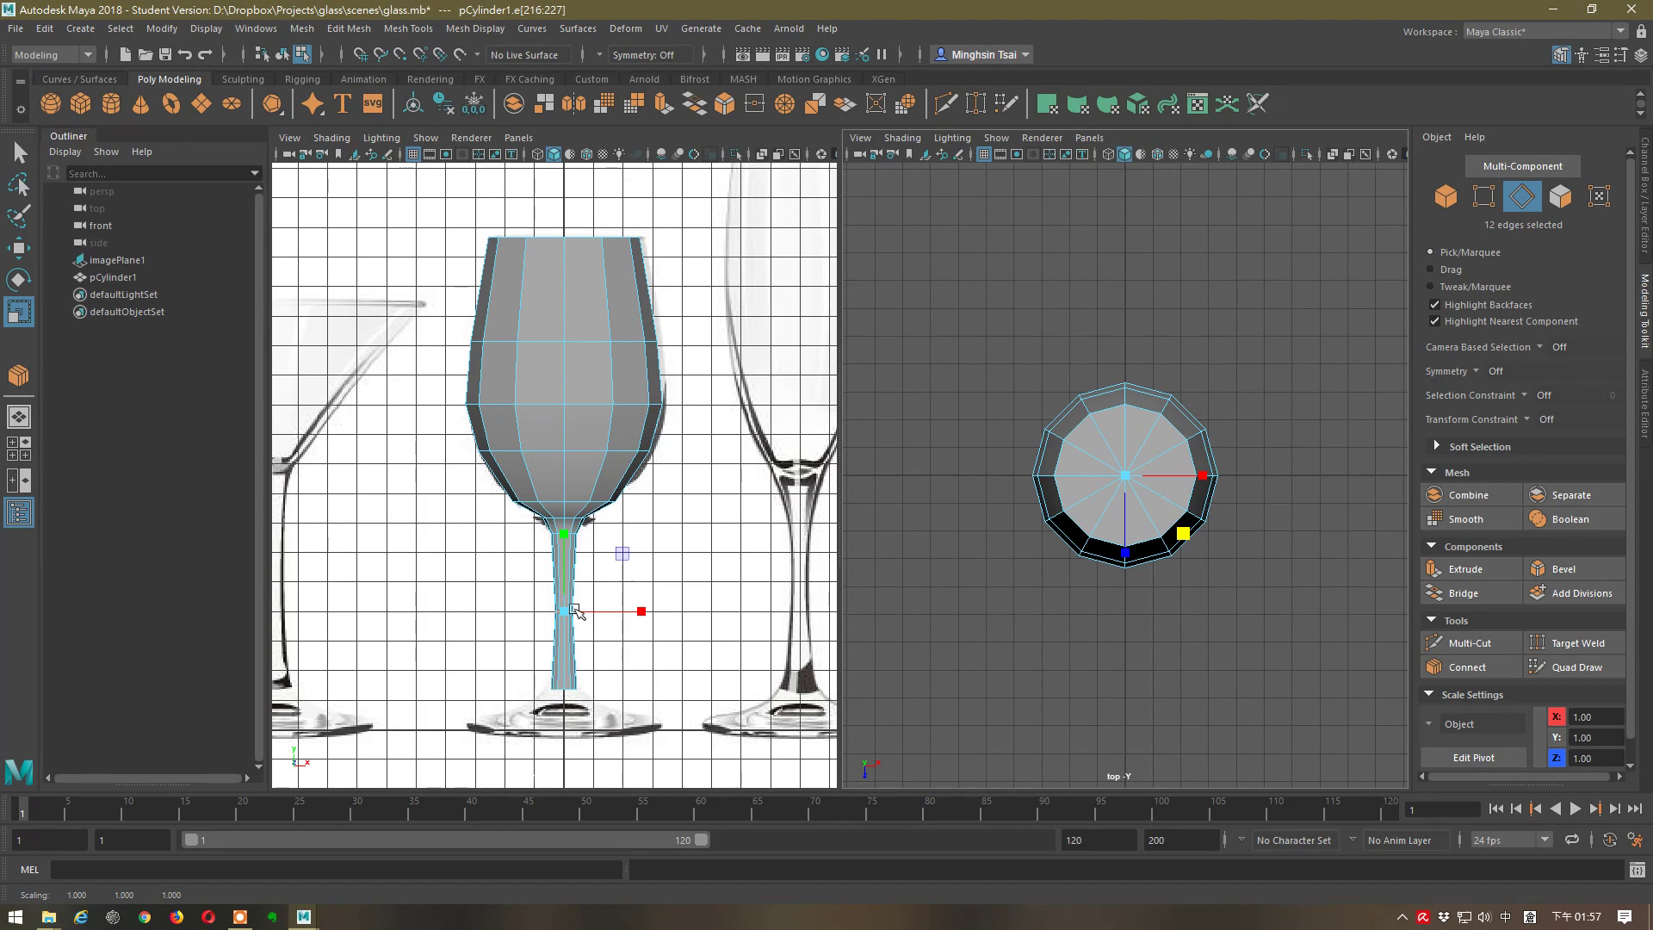
- Extrude the 12 faces under the stem down about 1.37 and widen them evenly in X and Z to the reference foot's outline
right_click_drag(568, 594, 587, 476)
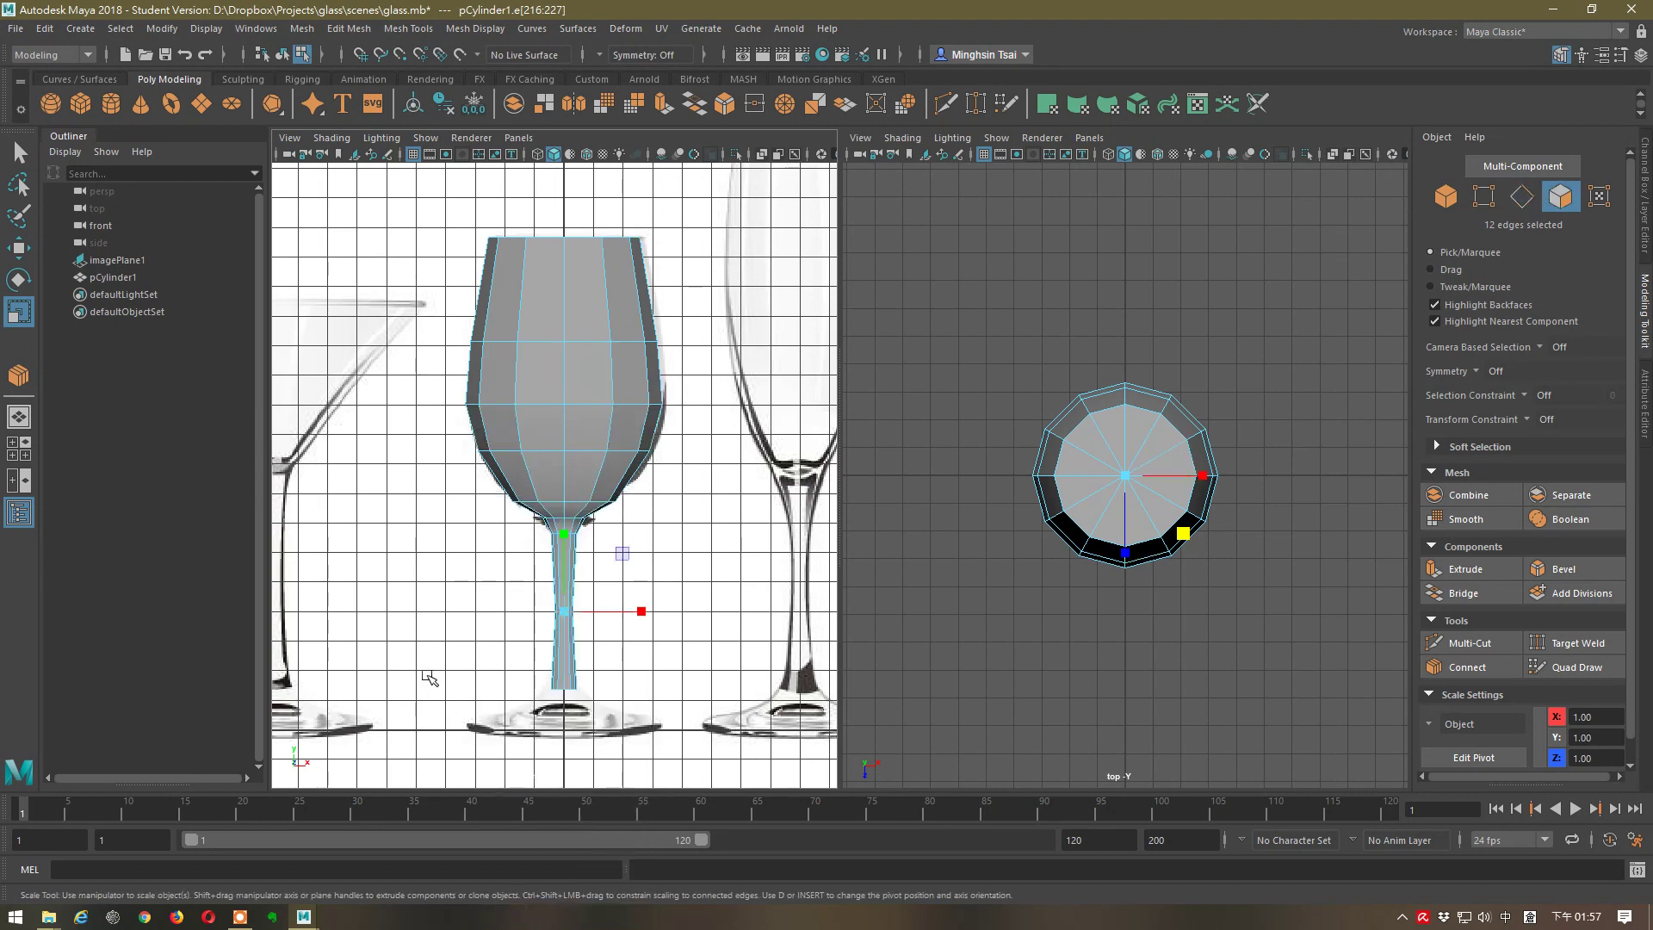
key("ctrl+F11")
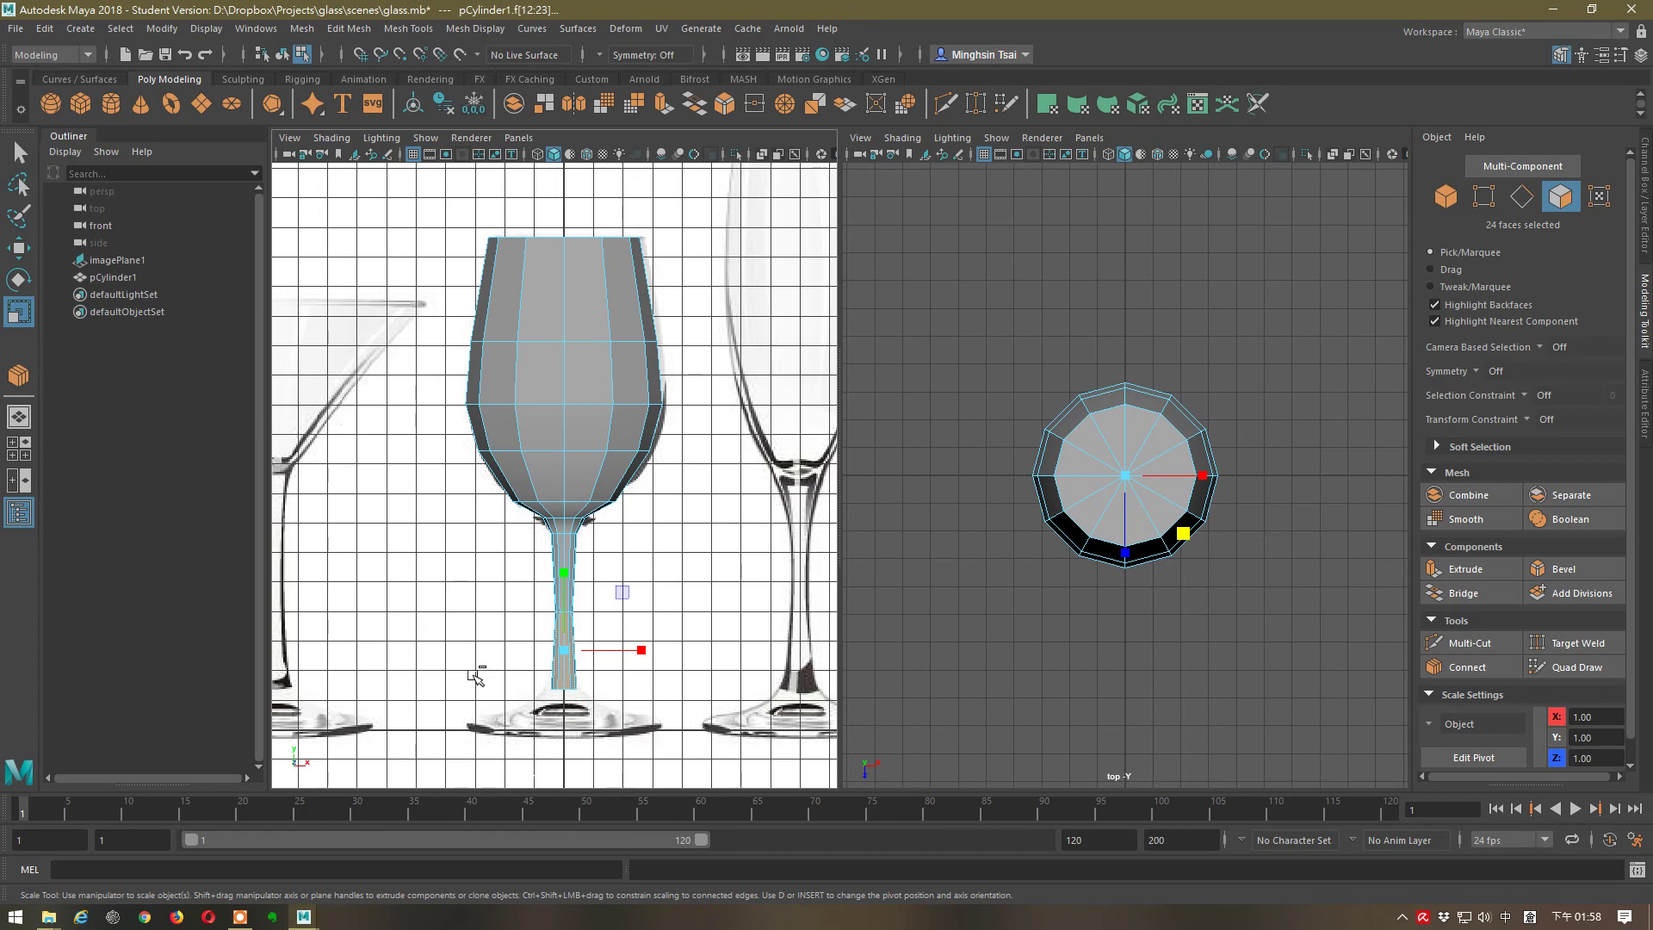
left_click_drag(478, 663, 644, 684)
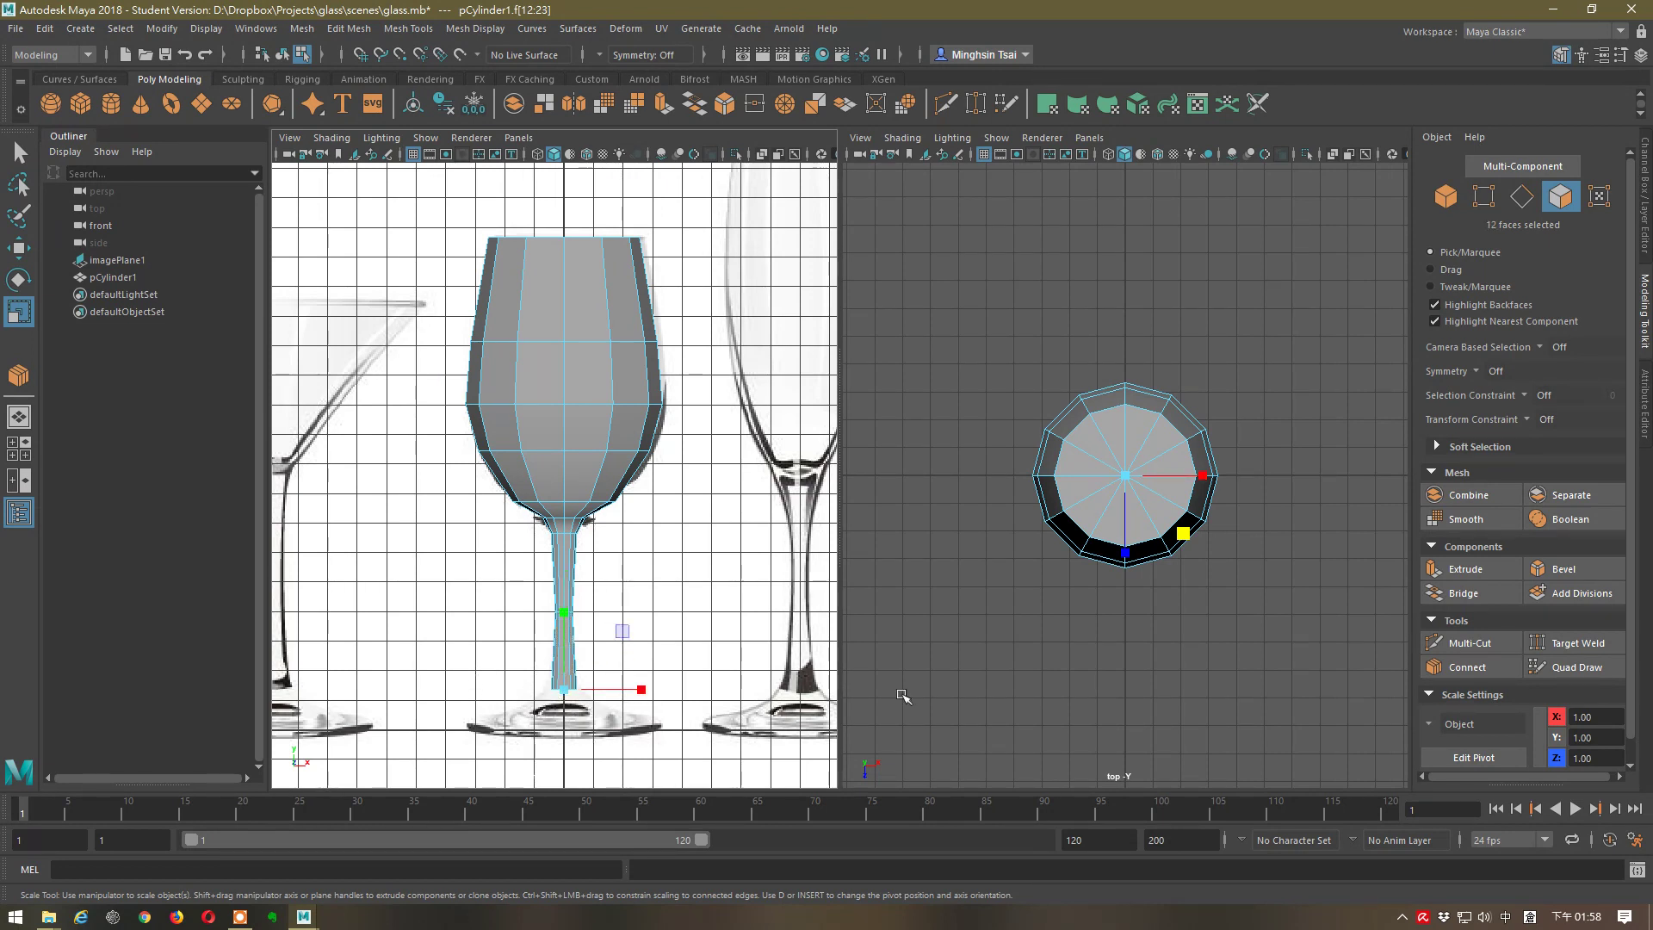
left_click(1499, 568)
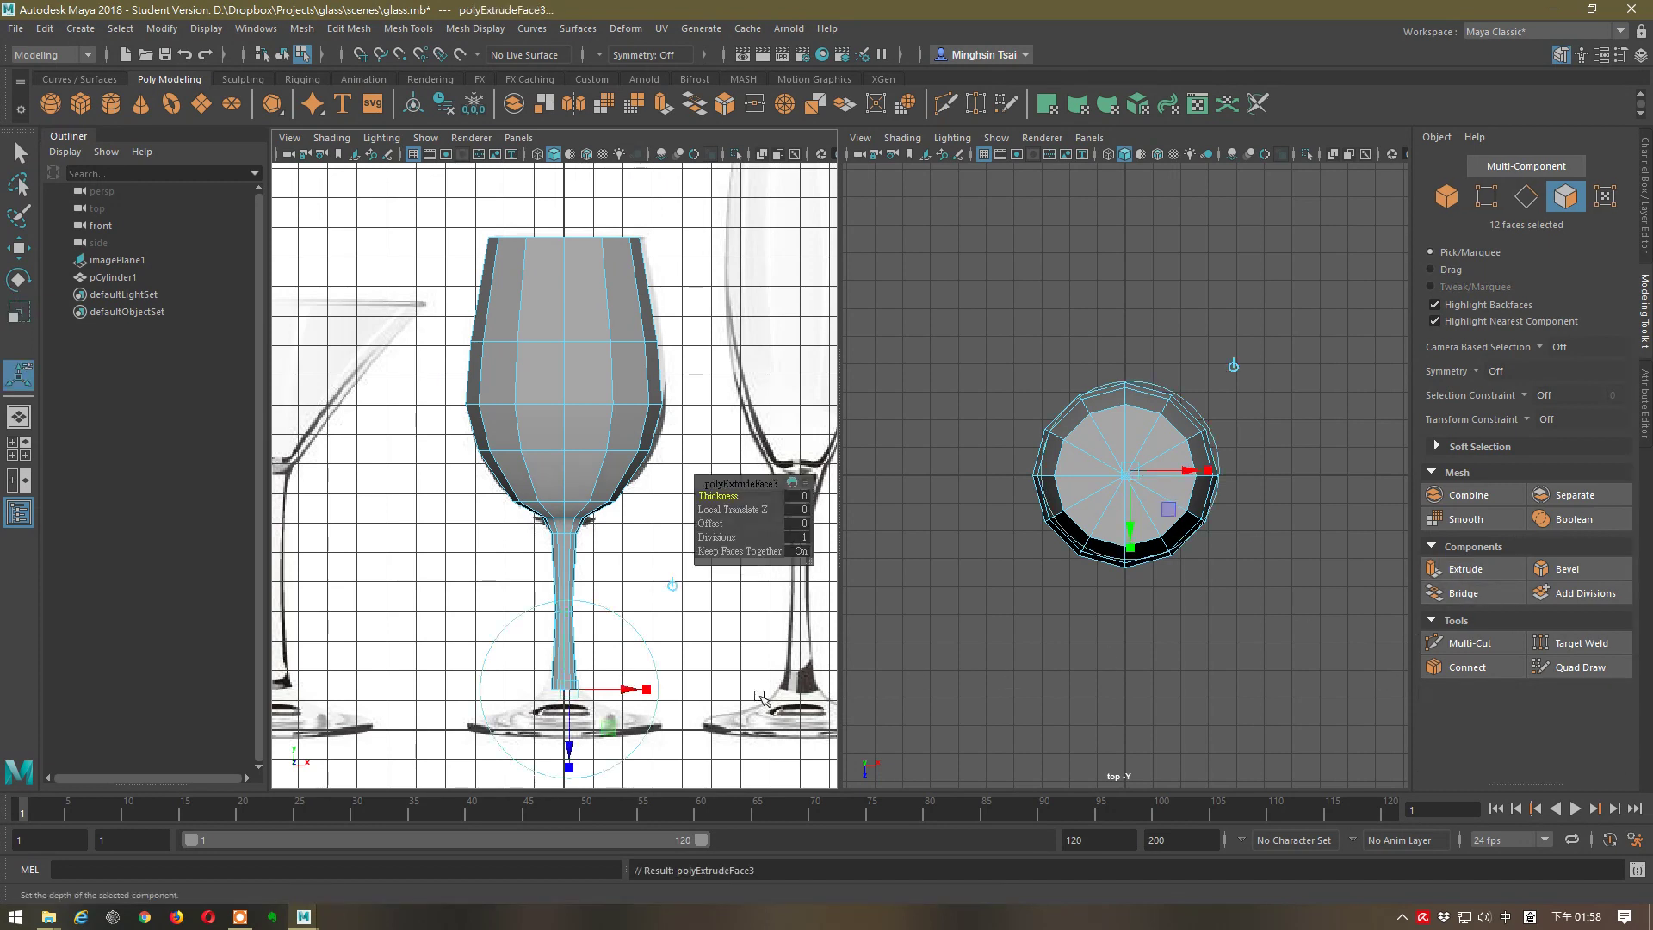
left_click_drag(568, 749, 567, 786)
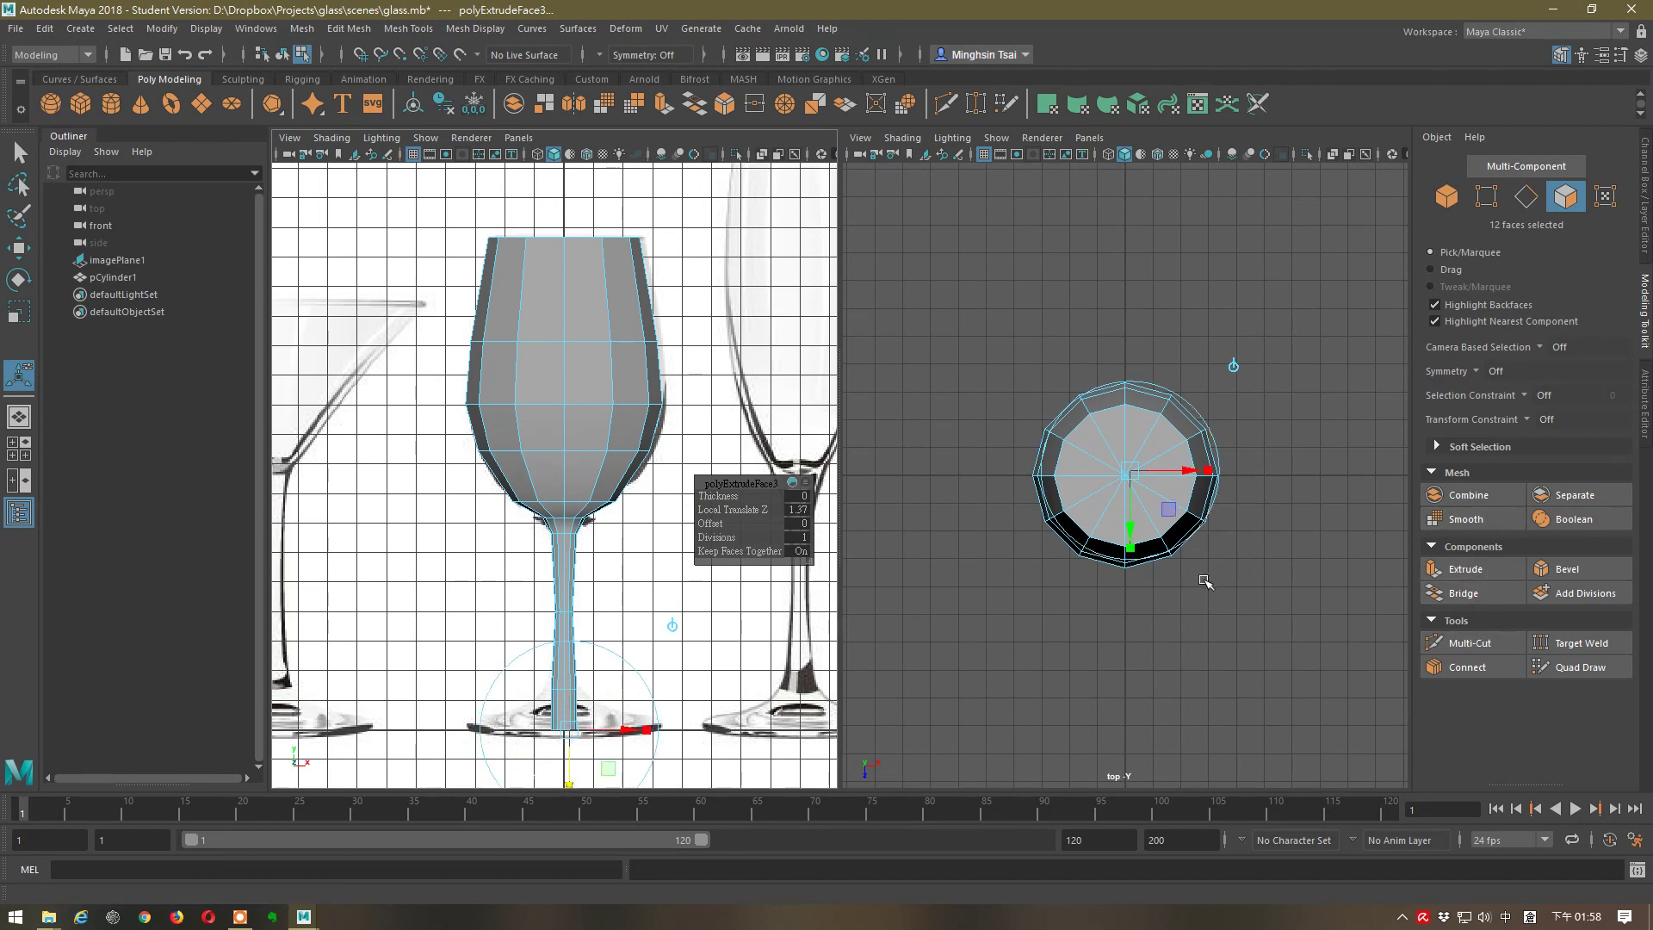
key("r")
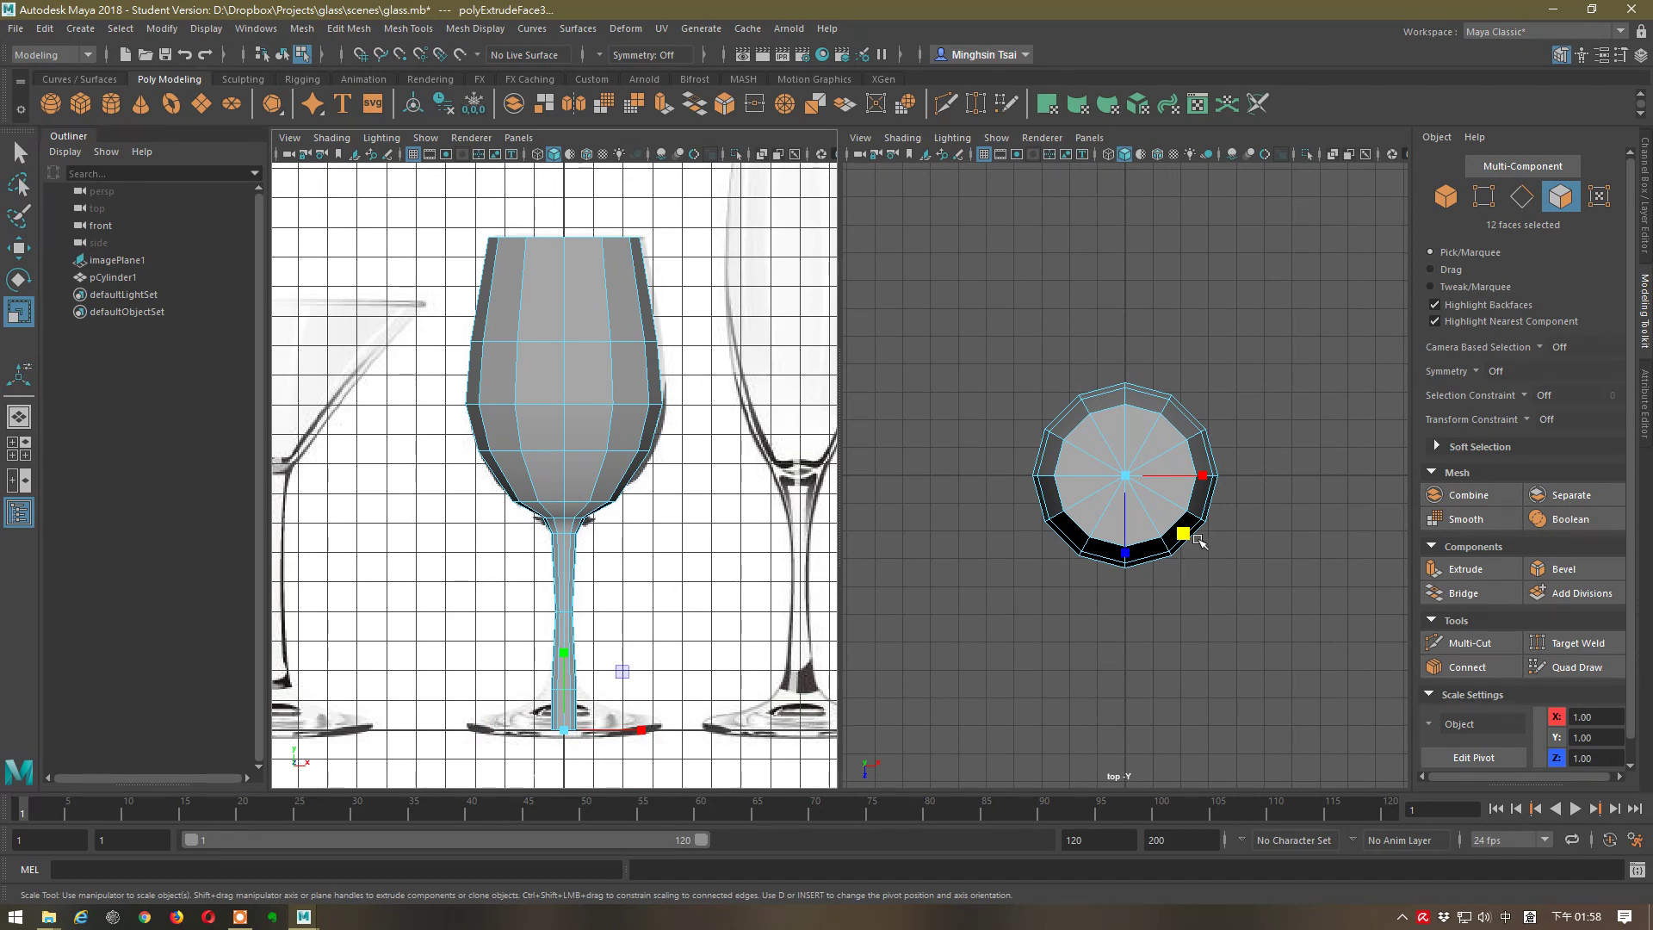
left_click_drag(1183, 539, 1389, 649)
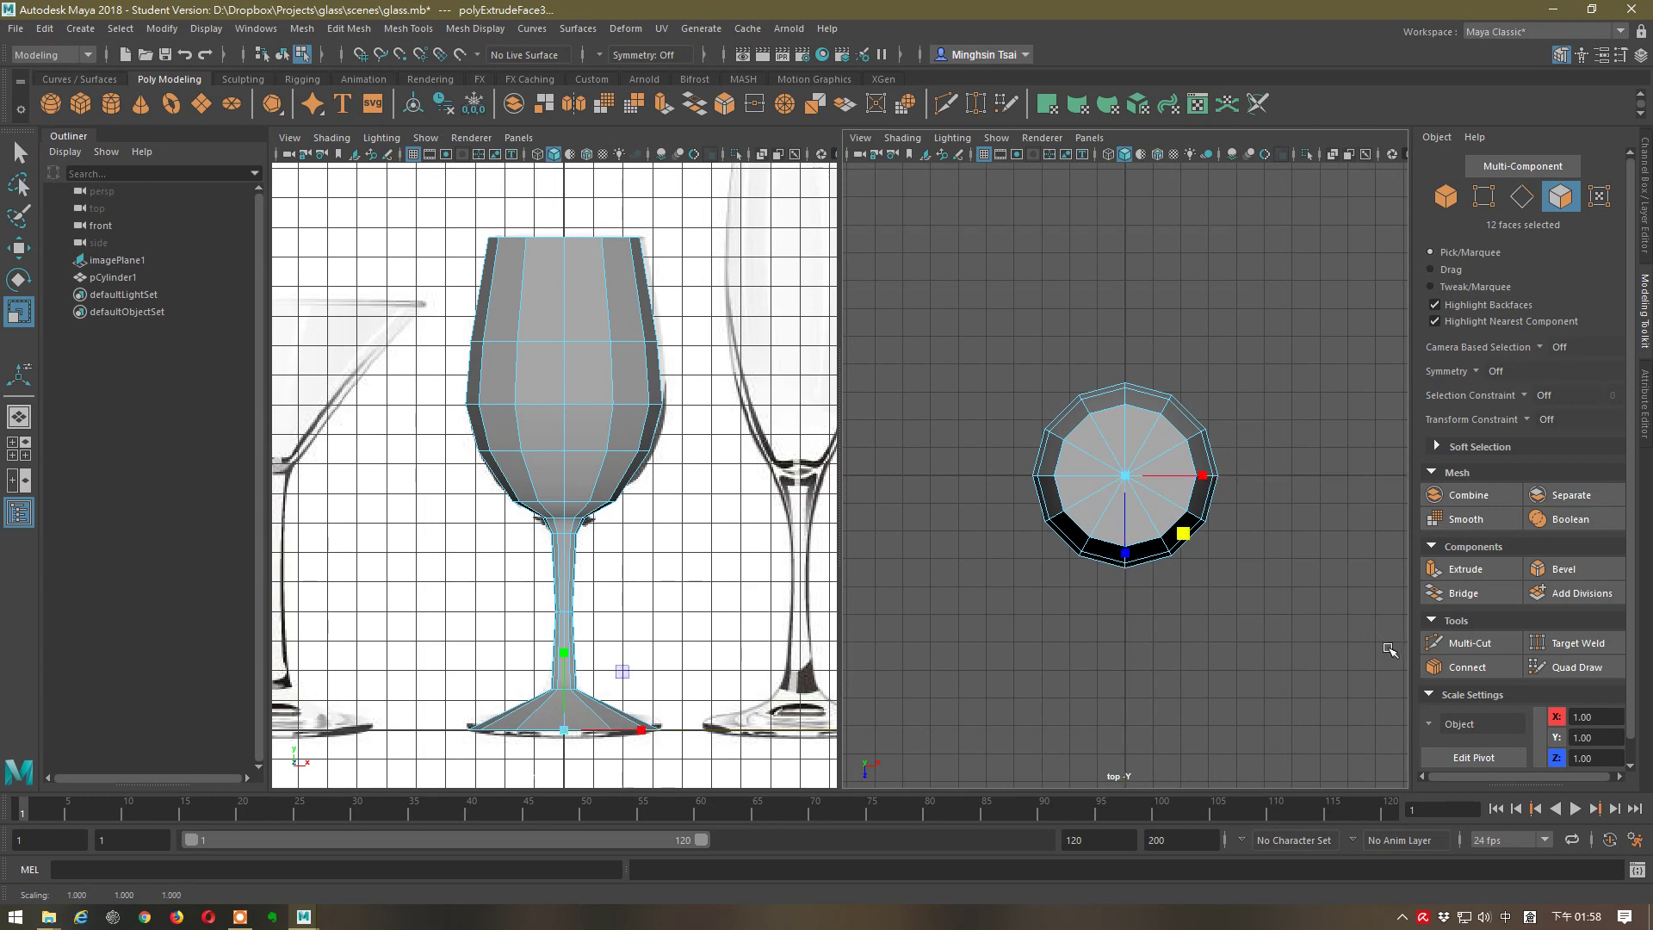
- Insert an edge loop around the foot's sloping side with Connect and move it down to Y 0.60
left_click(529, 721)
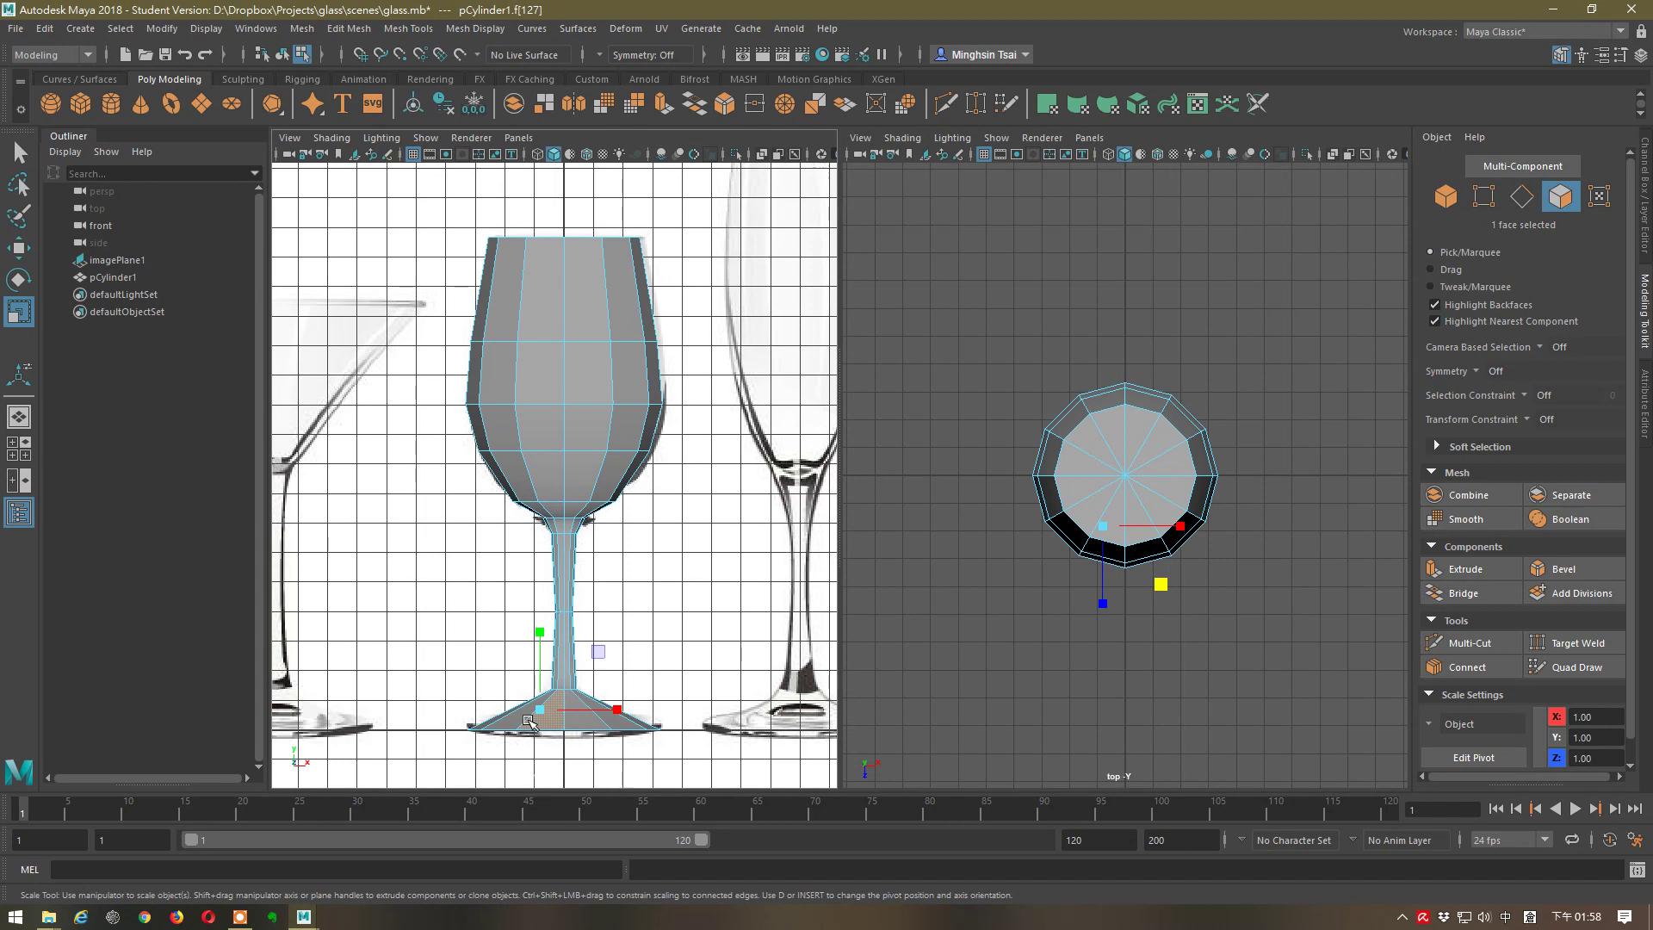
right_click(528, 725)
left_click(527, 369)
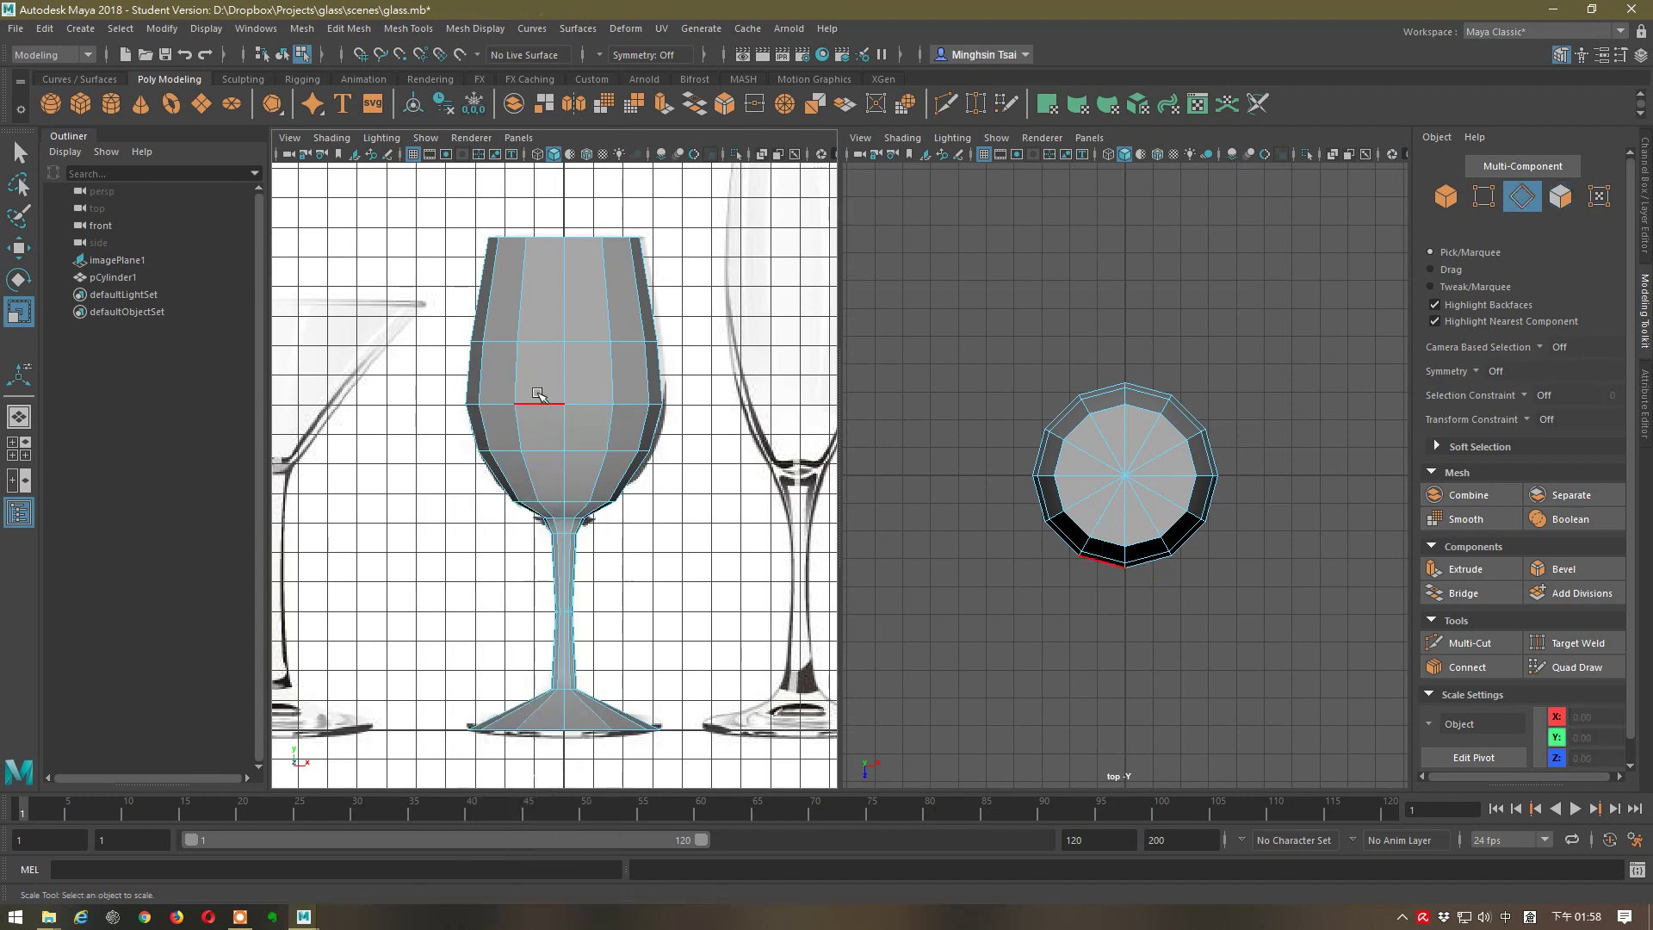
left_click(541, 716)
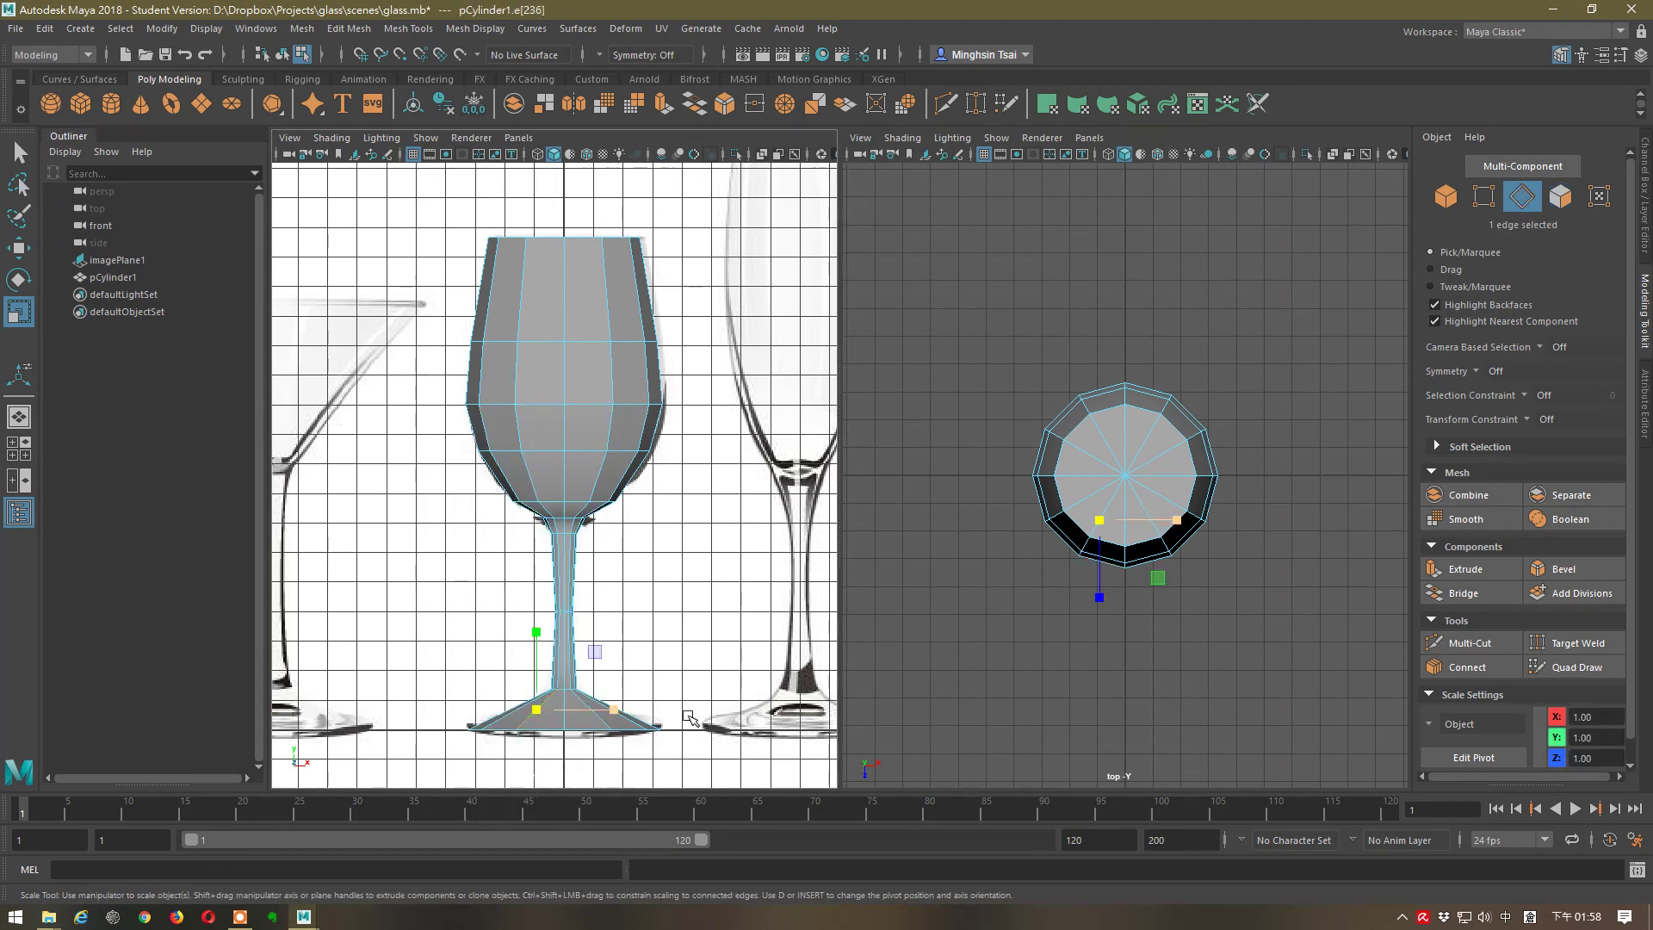
left_click(1467, 667)
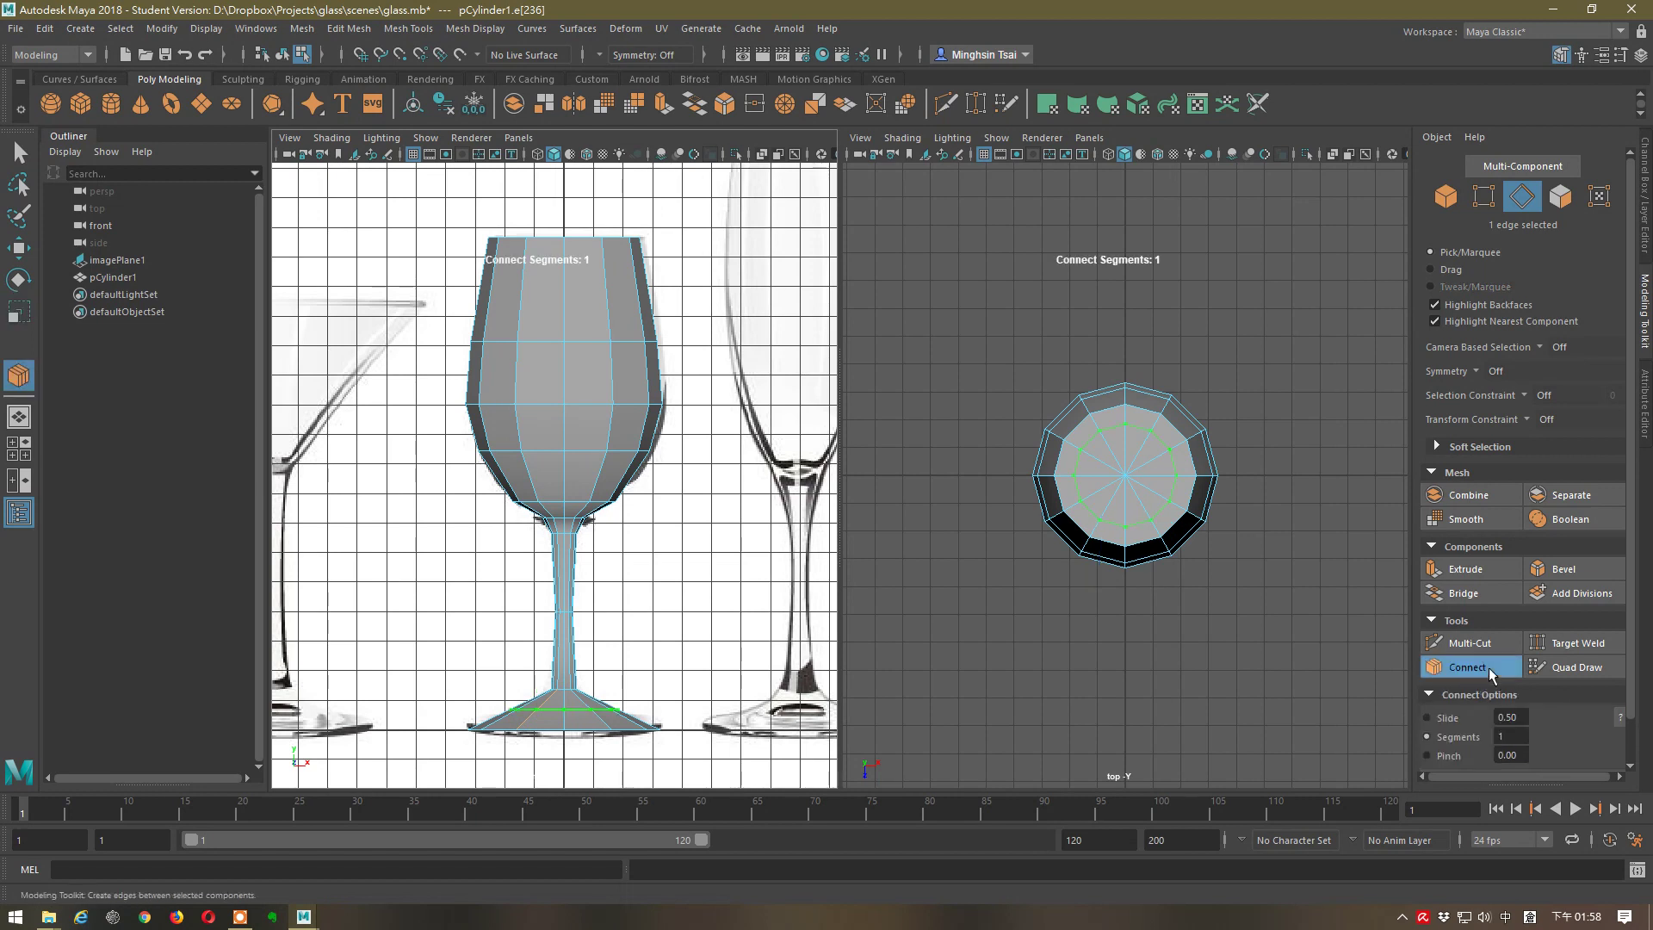
key("q")
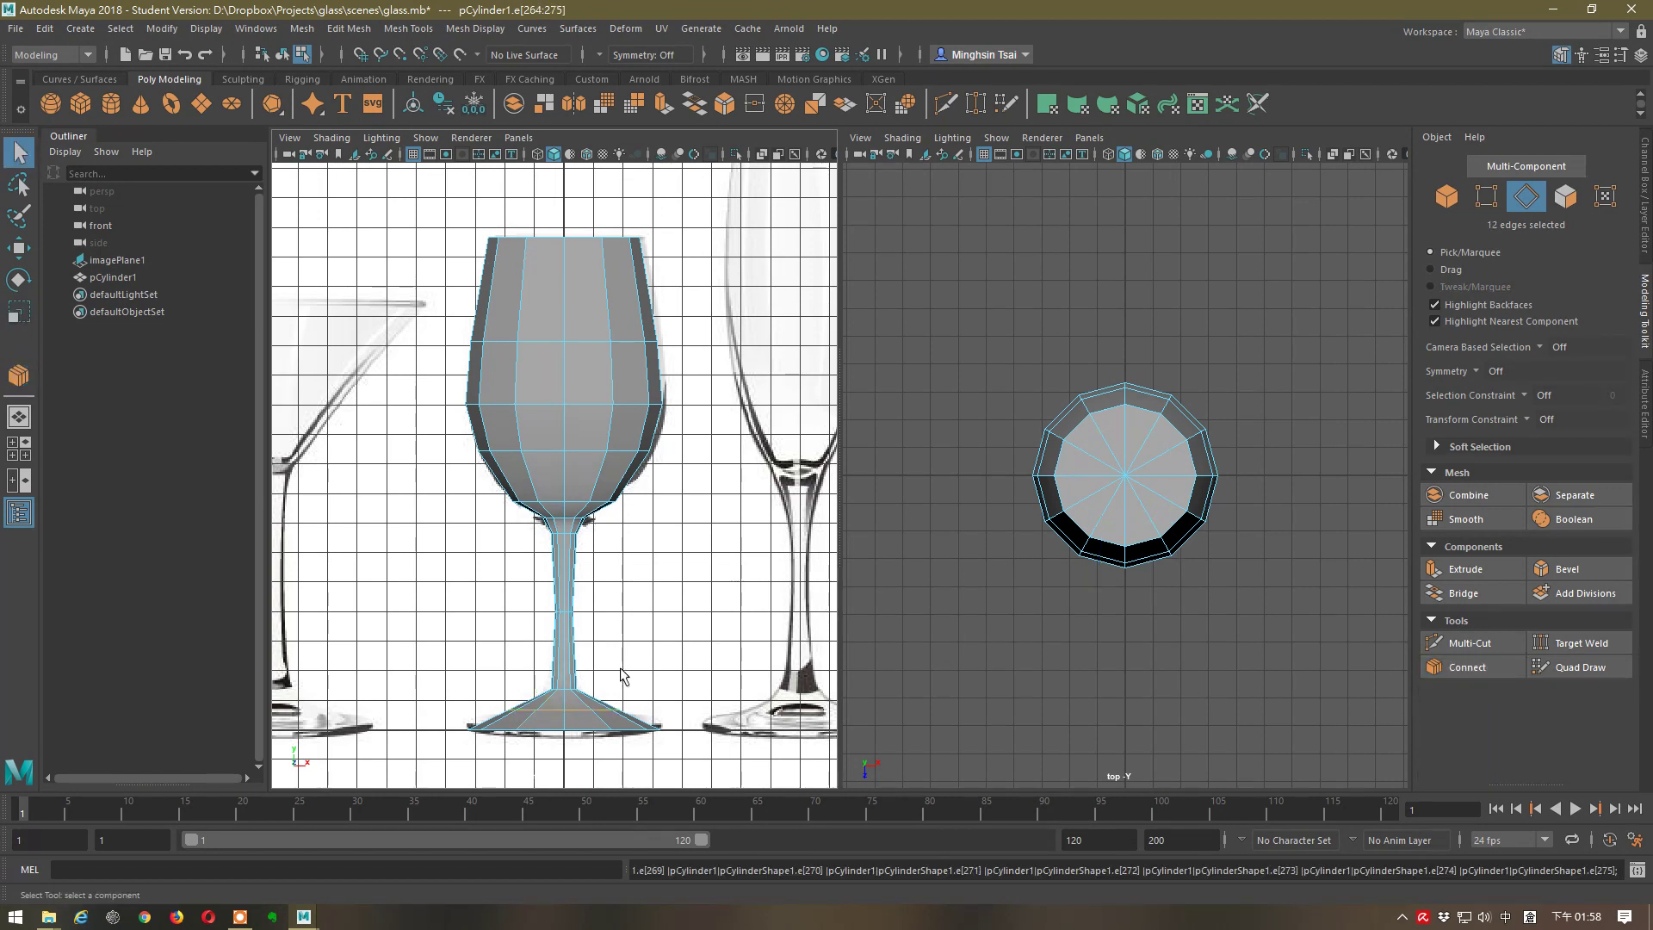
key("w")
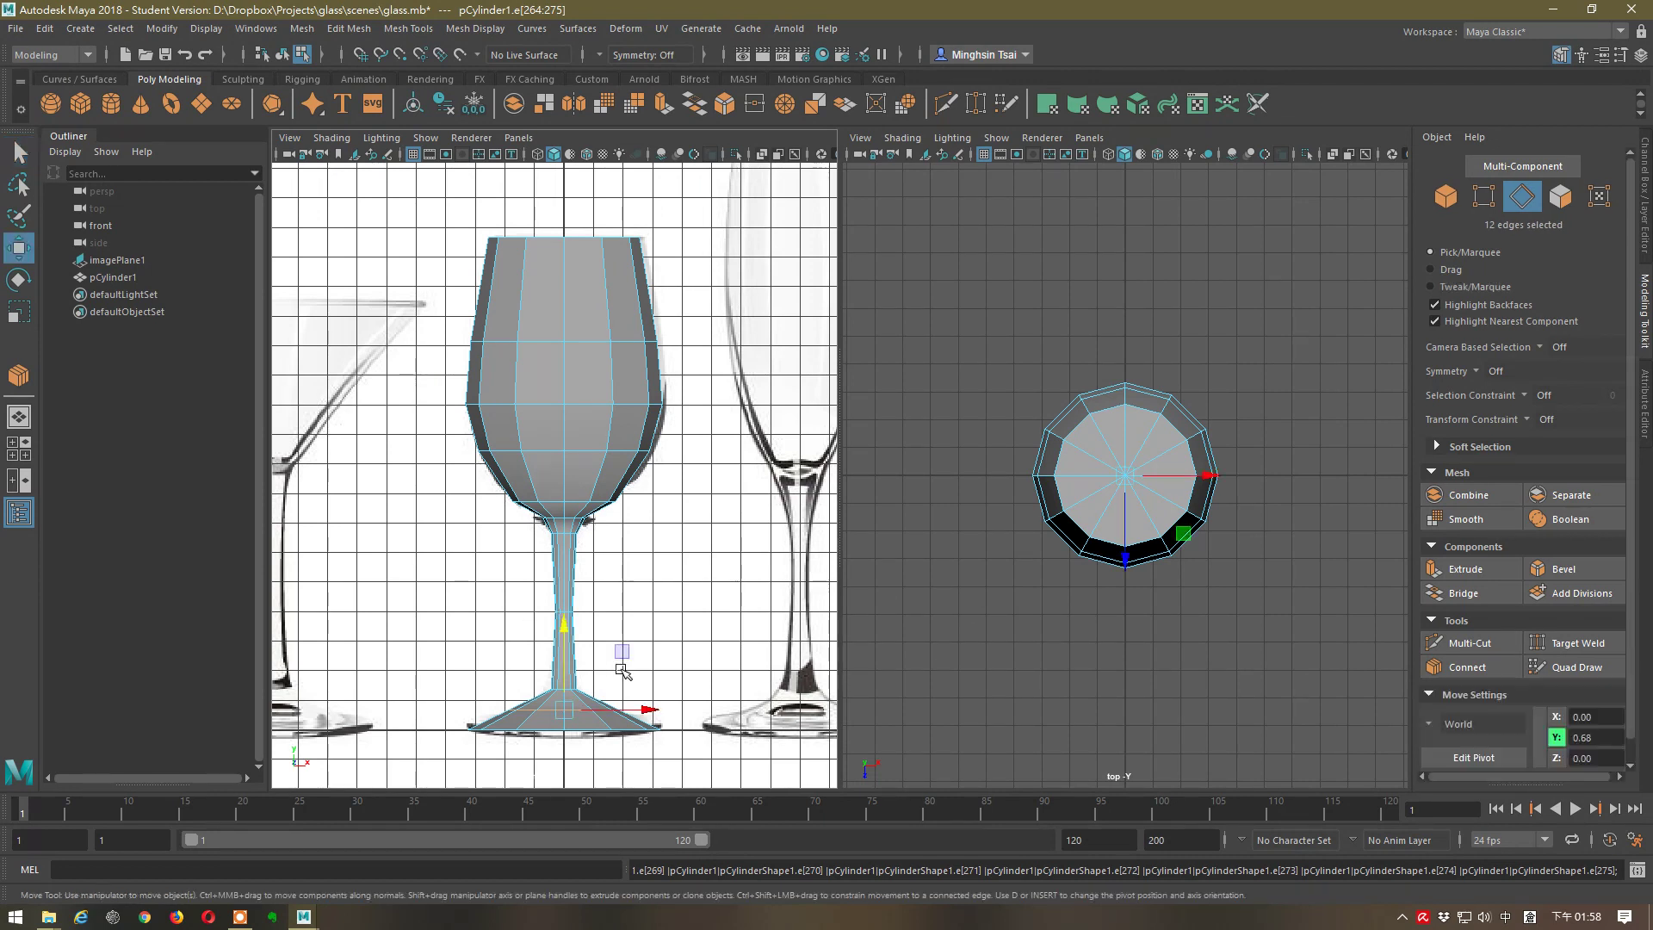
left_click_drag(563, 661, 562, 643)
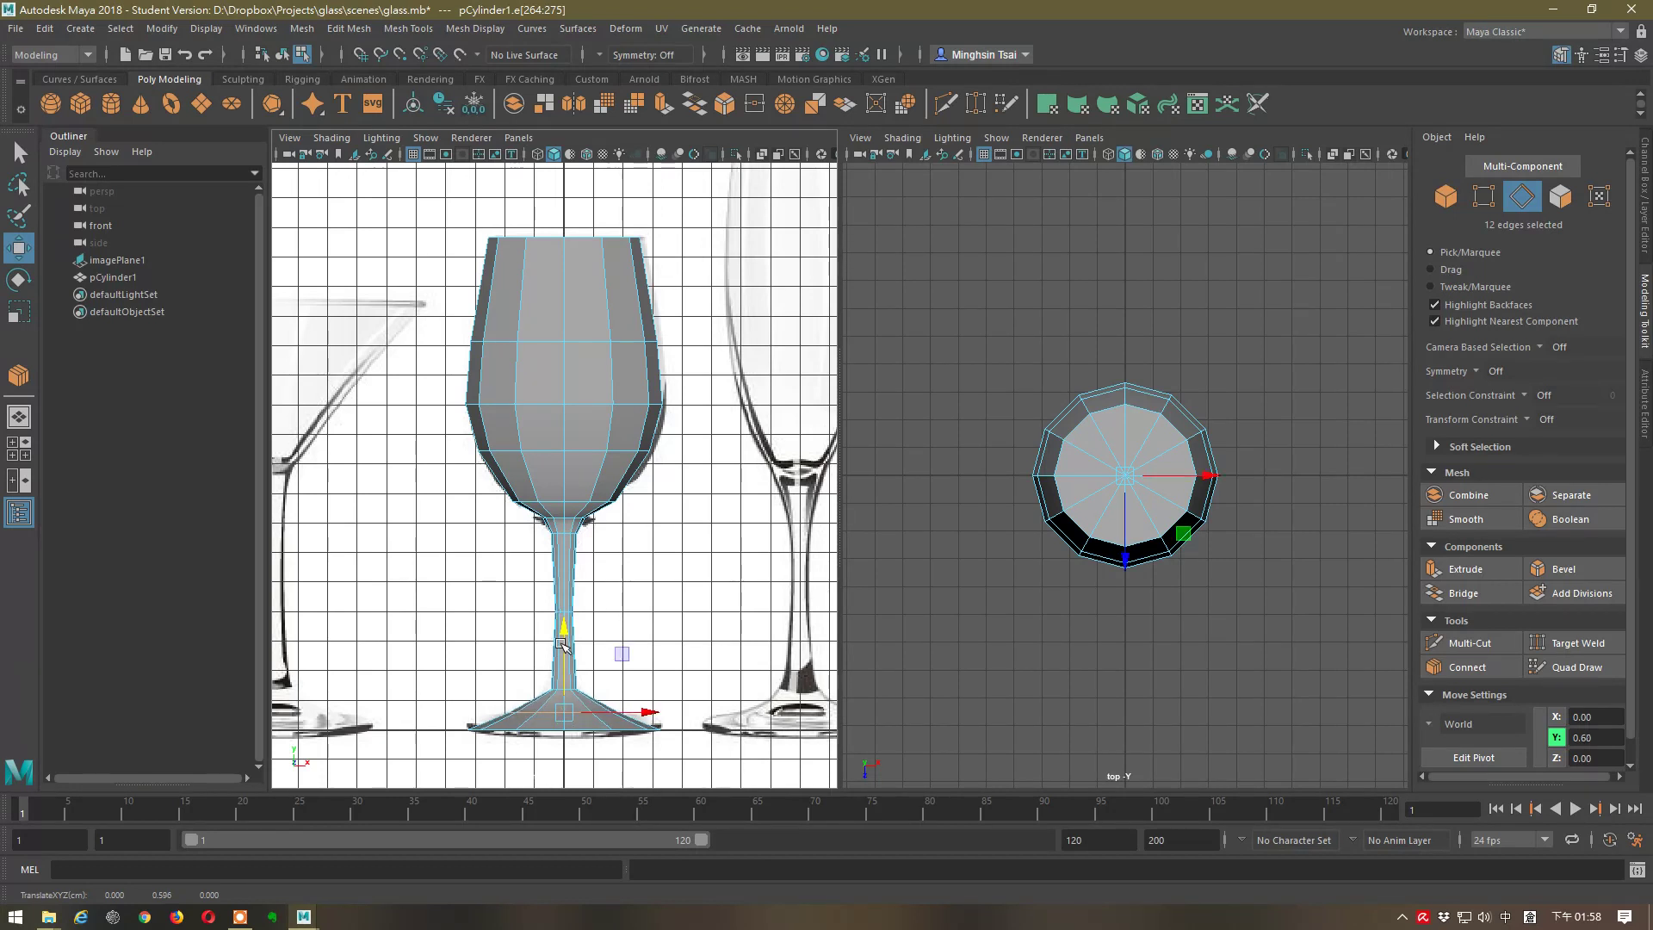
- Connect the foot's lower sloping edges with another edge loop and widen it evenly in X and Z towards the foot's rim
left_click(529, 719)
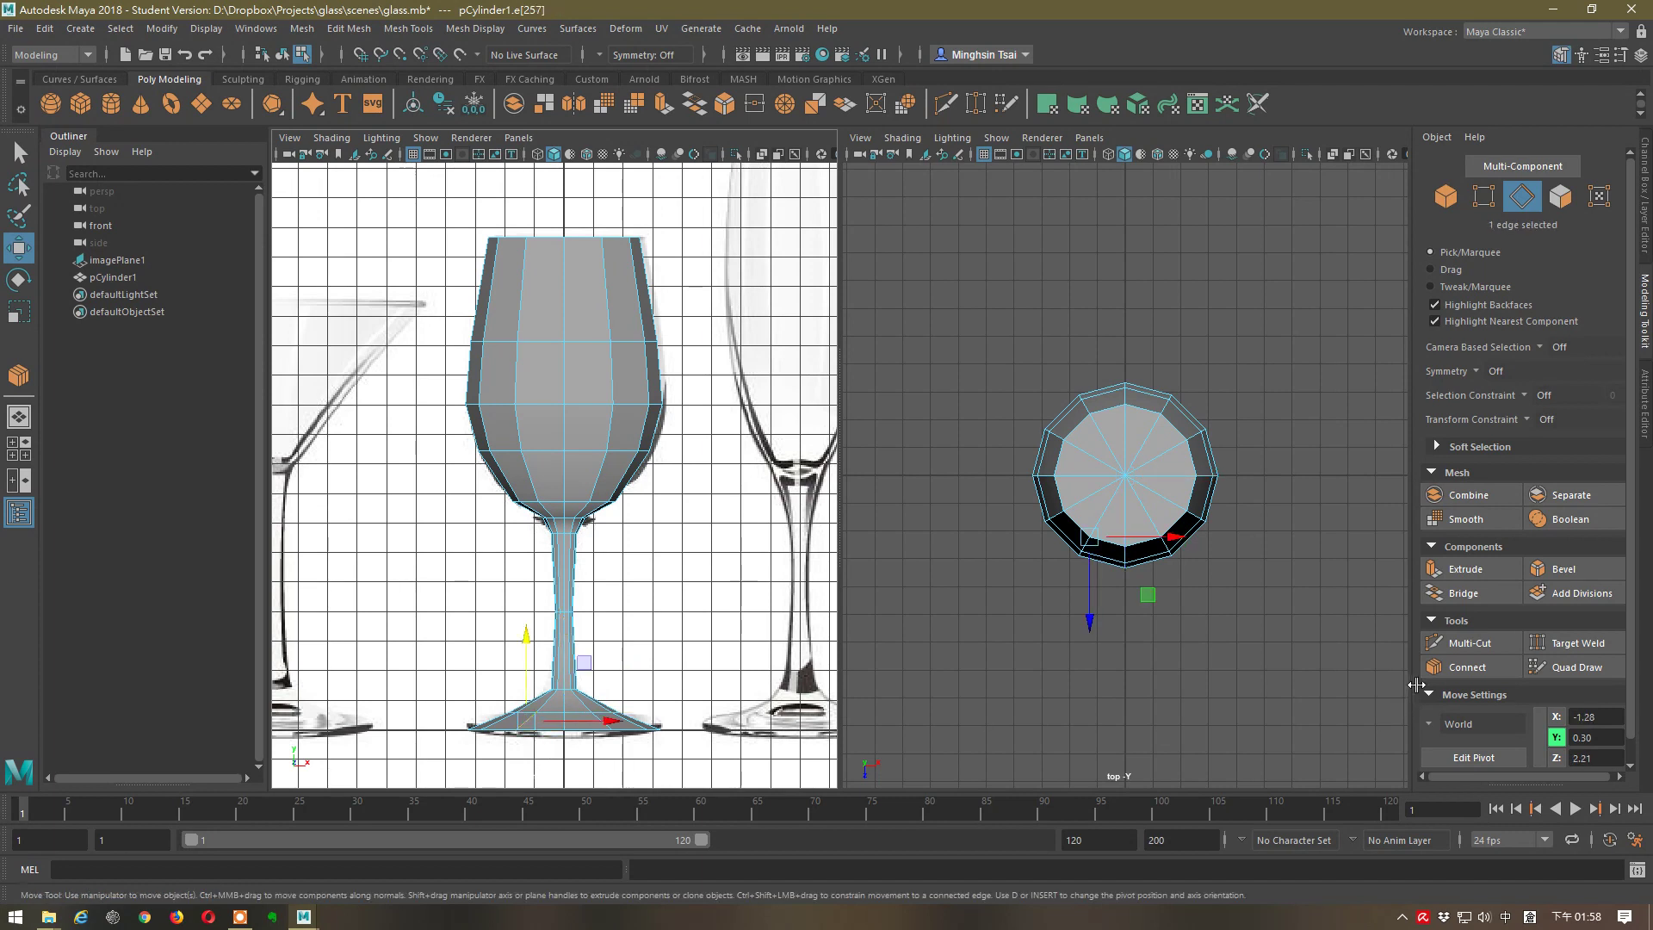
left_click(1464, 667)
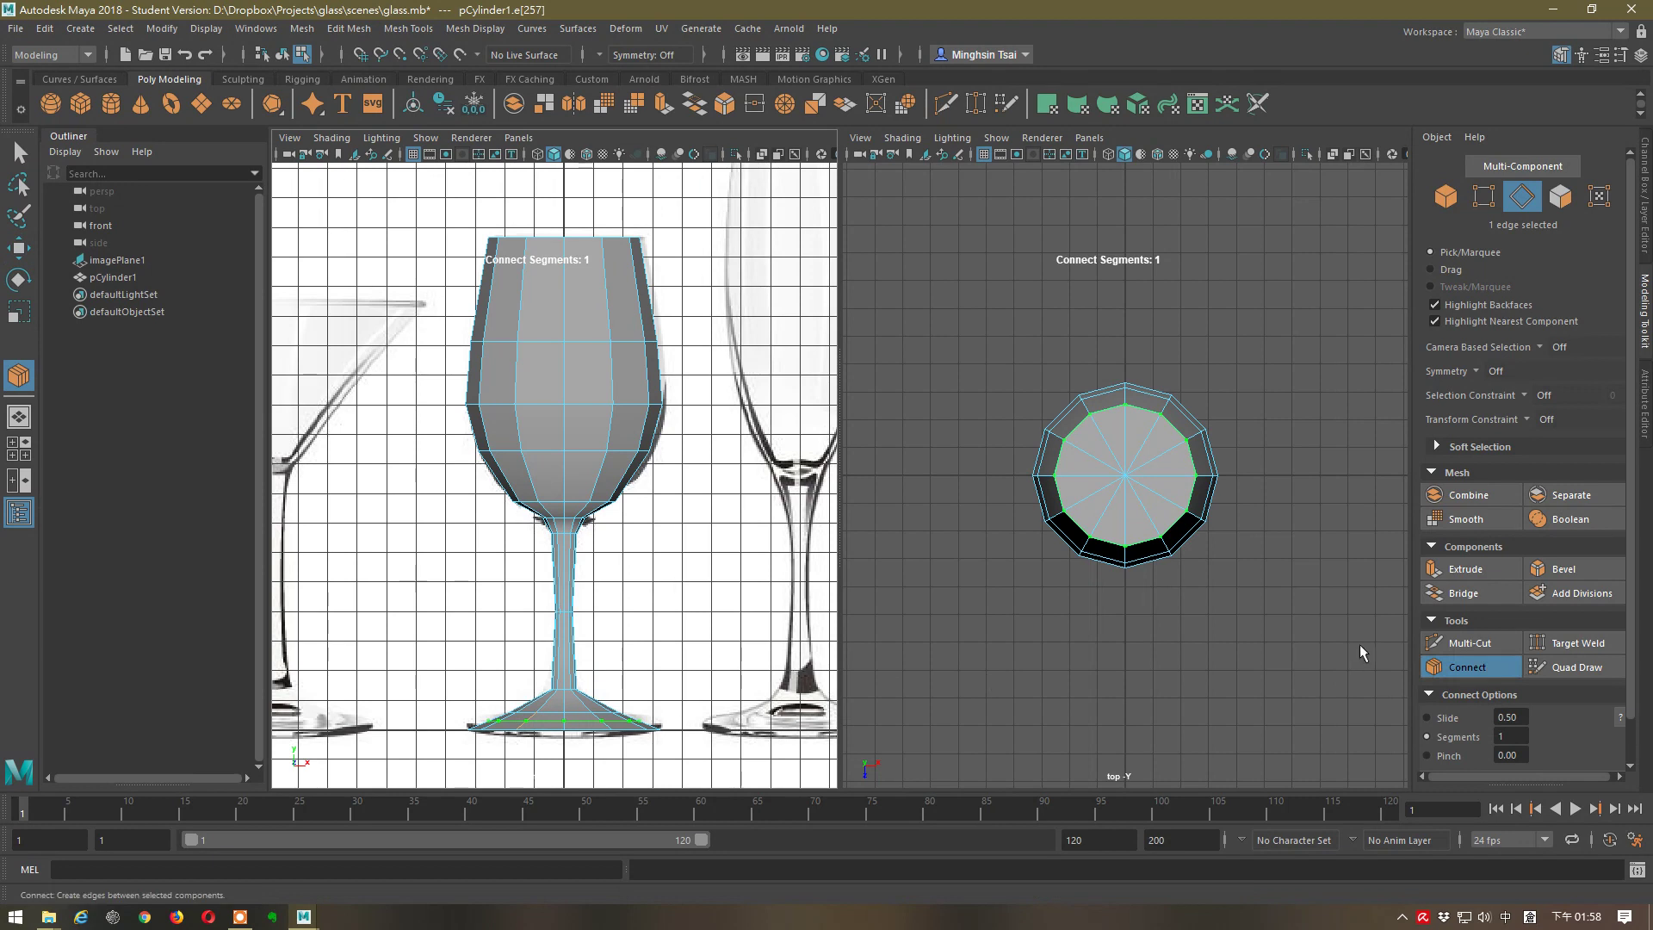
left_click(1482, 670)
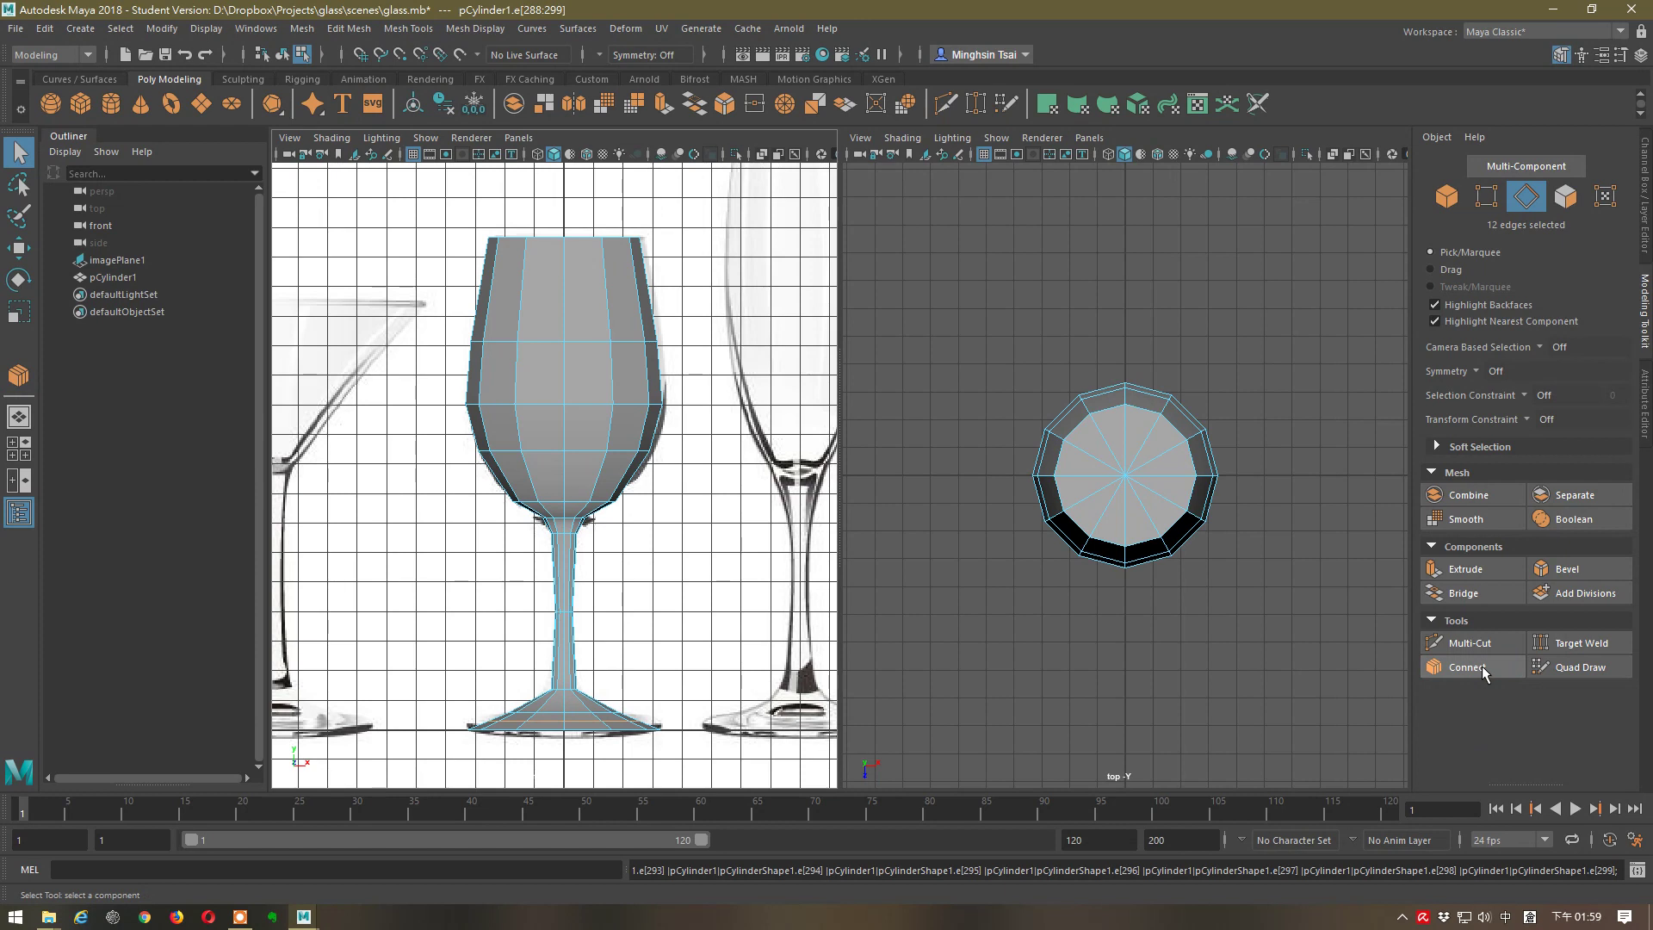
key("r")
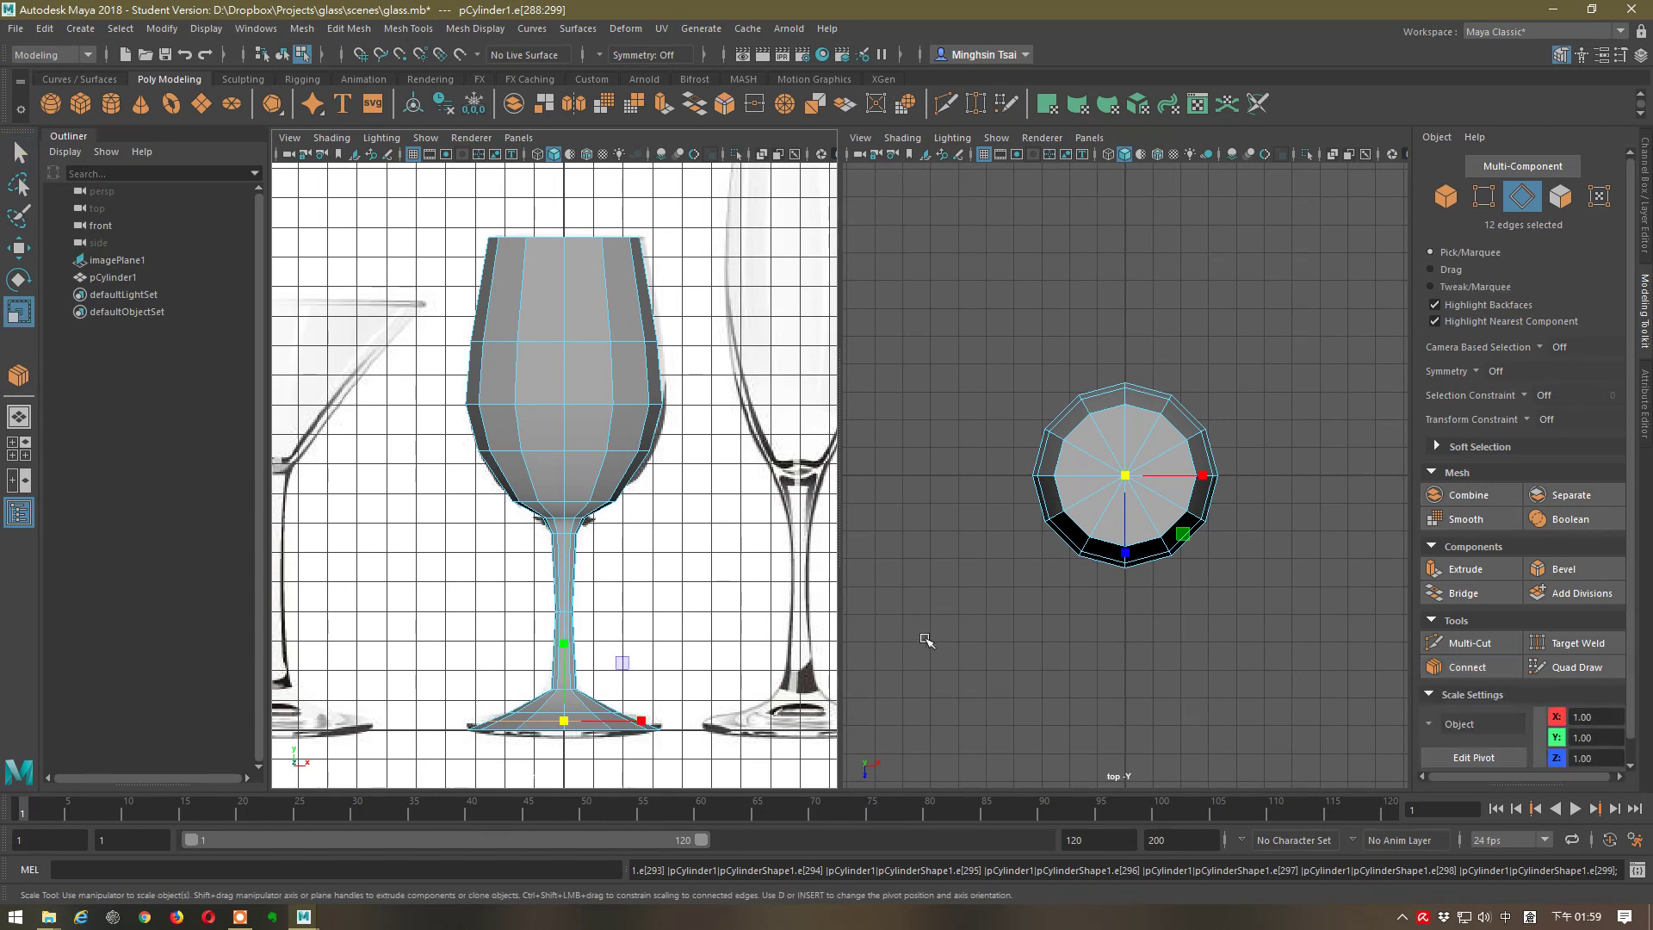
left_click(1183, 534)
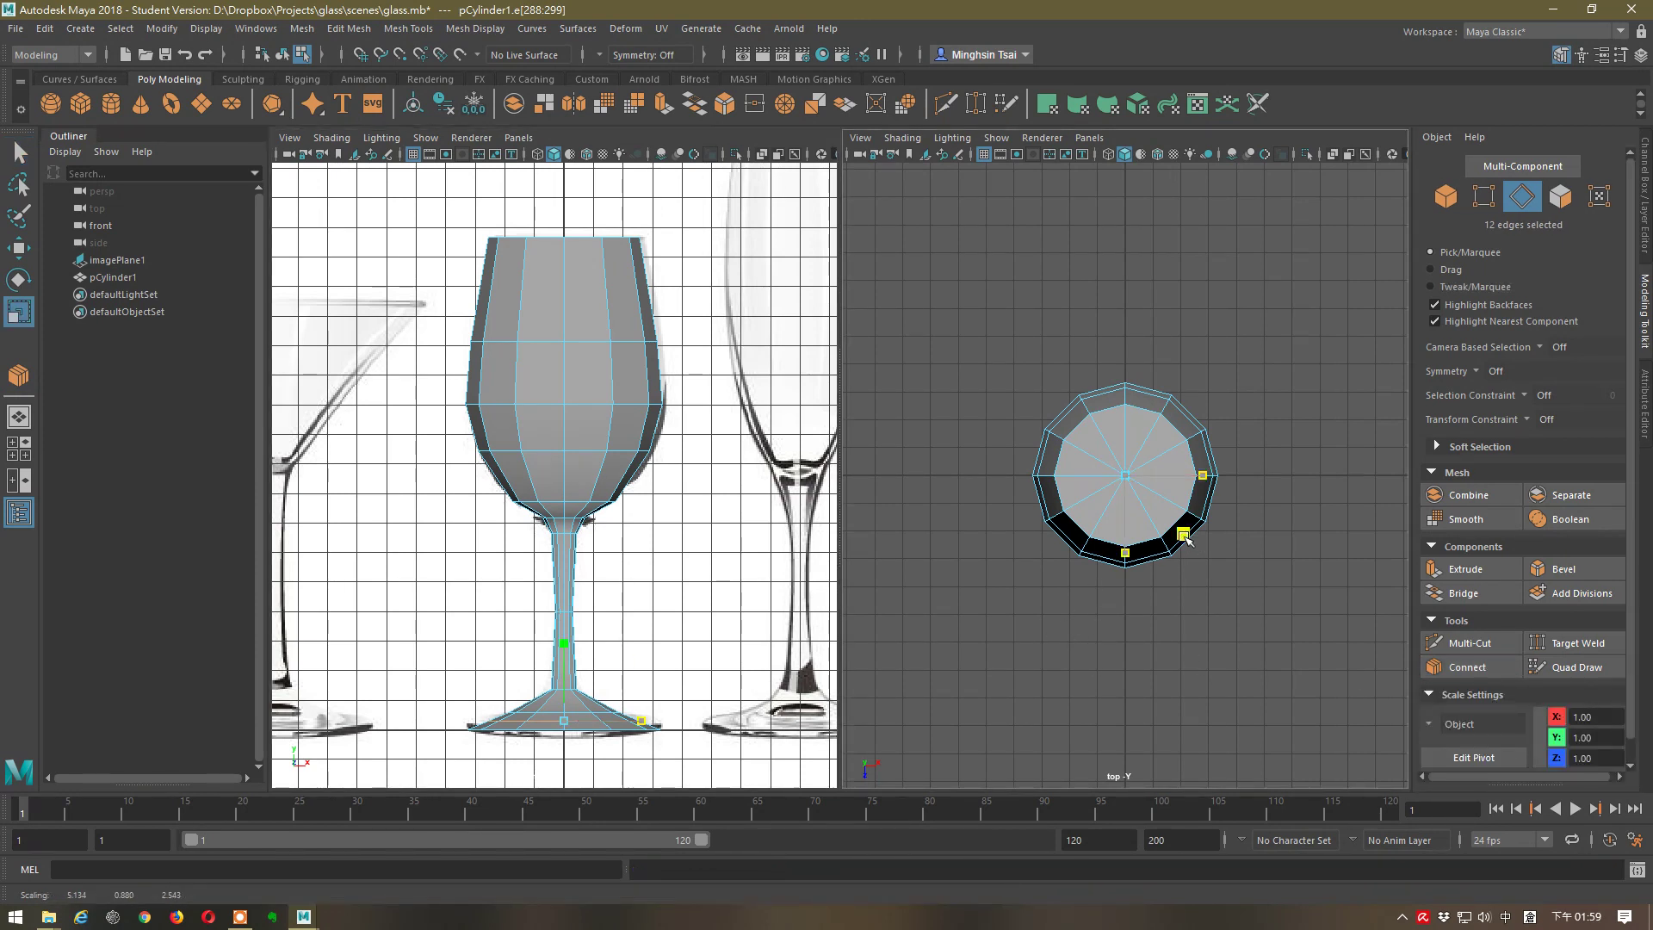
left_click_drag(1184, 534, 1195, 545)
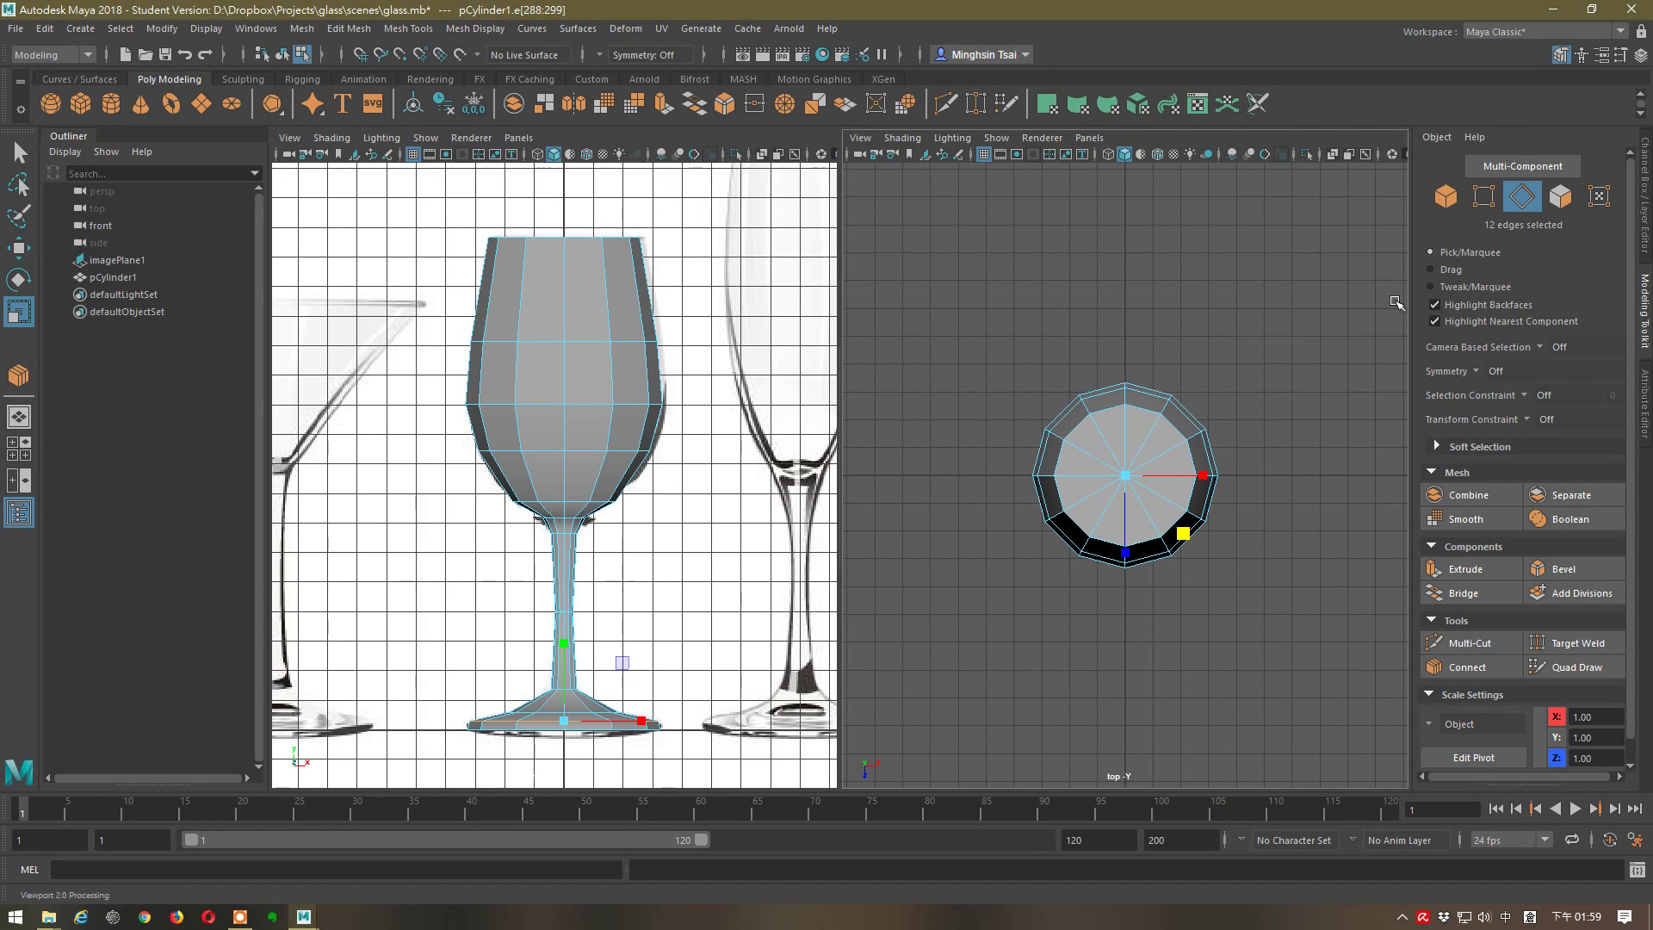
- Change the top view to the persp camera and frame the glass from above, close to its rim
left_click(1087, 138)
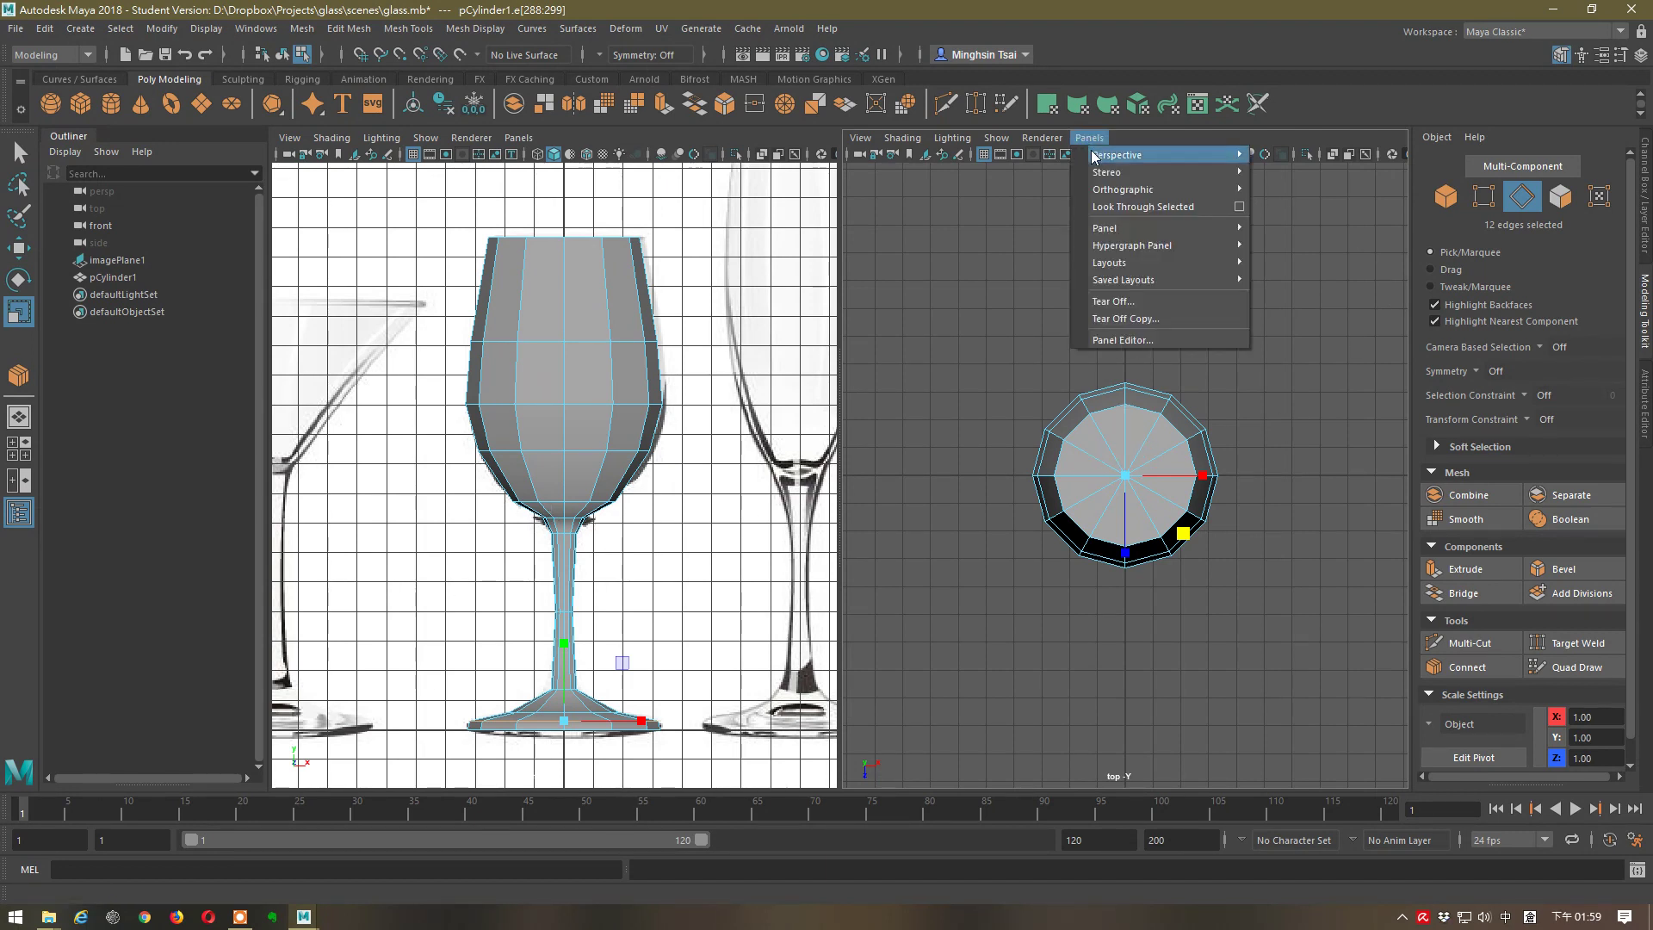
mouse_move(1092, 155)
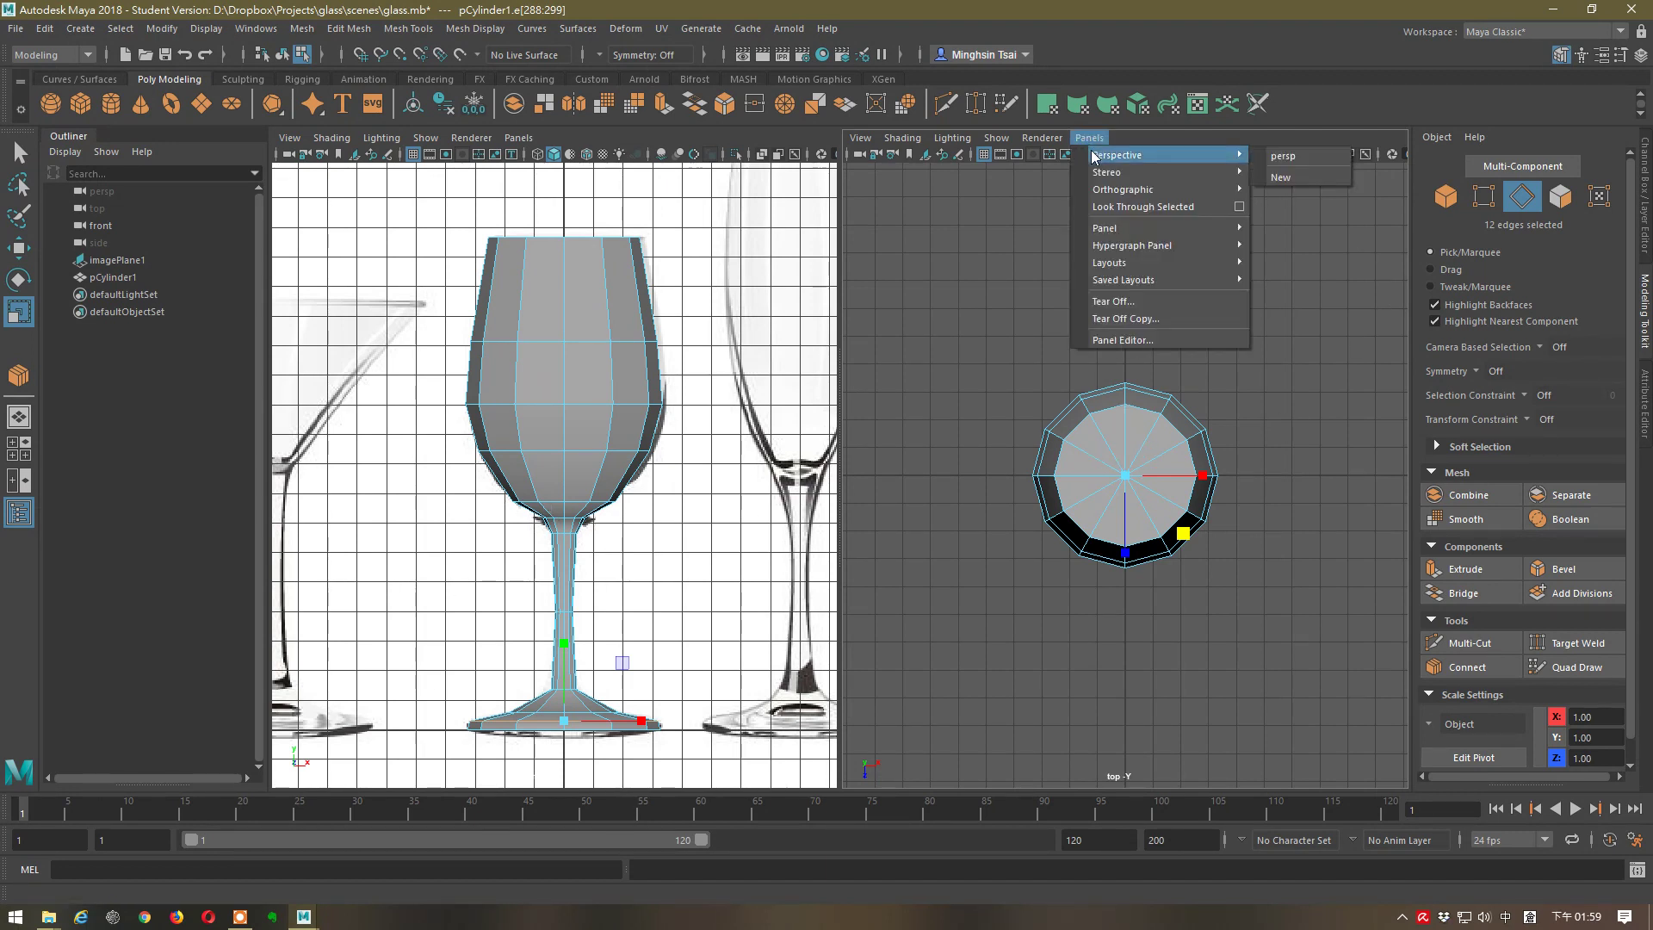
left_click(1283, 155)
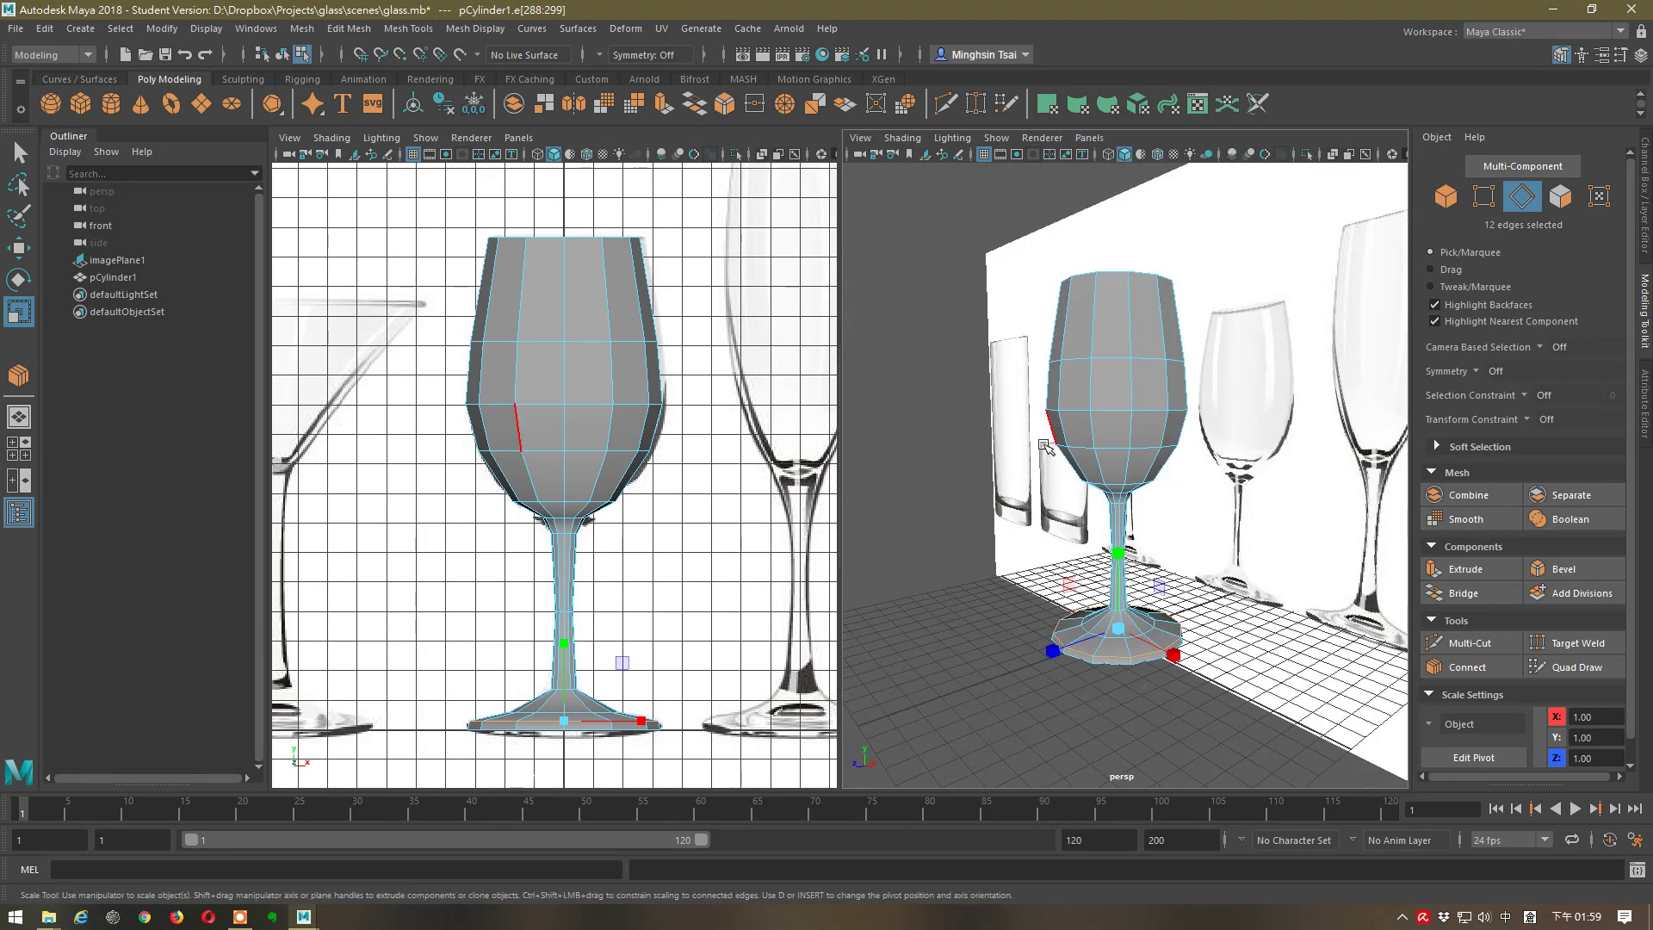
left_click_drag(1045, 446, 1168, 408, "alt")
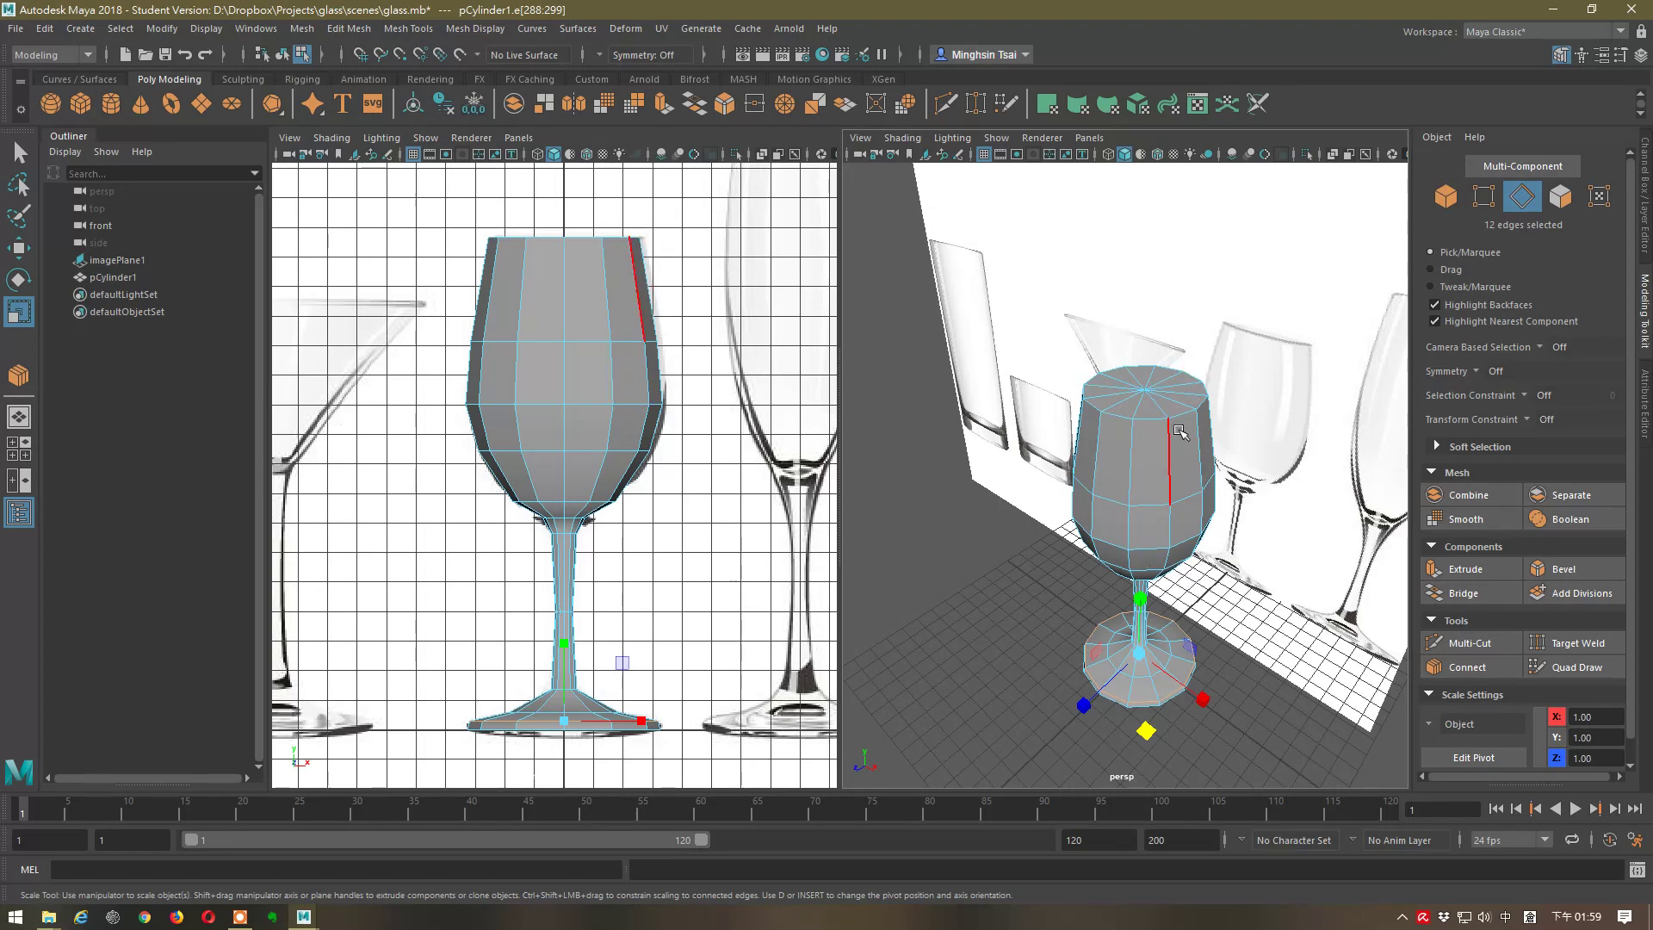
scroll(1169, 402, "up", 4)
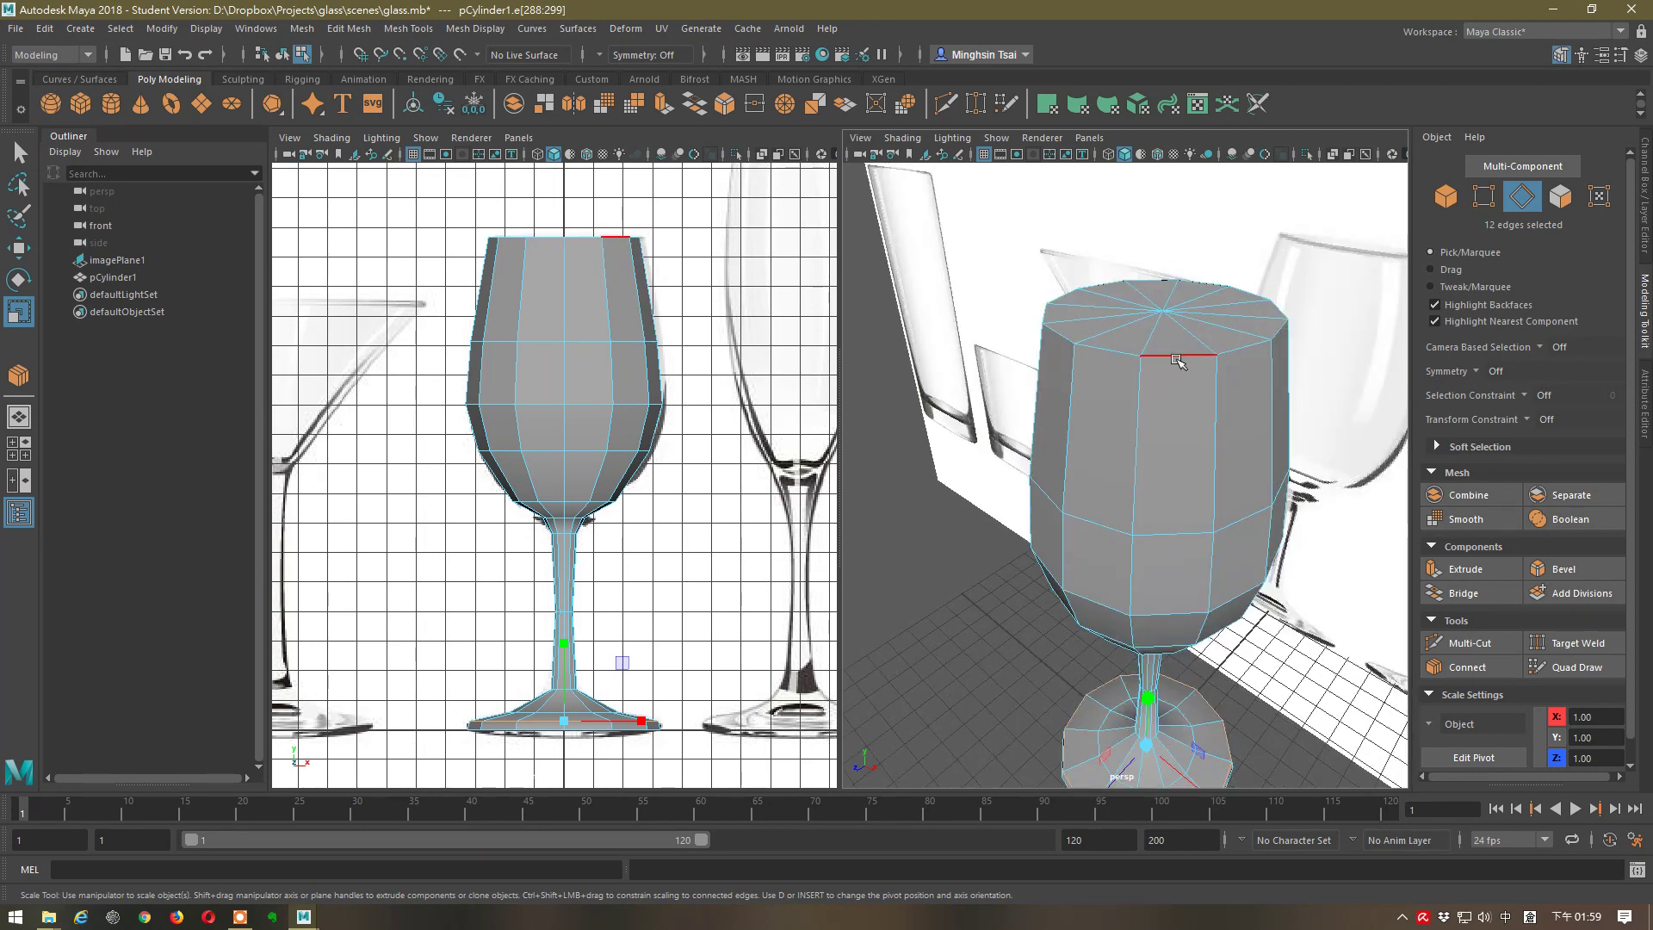
- Bevel the edge loop around the top rim of the bowl with Chamfer off and a Fraction of 0.1
double_click(1176, 356)
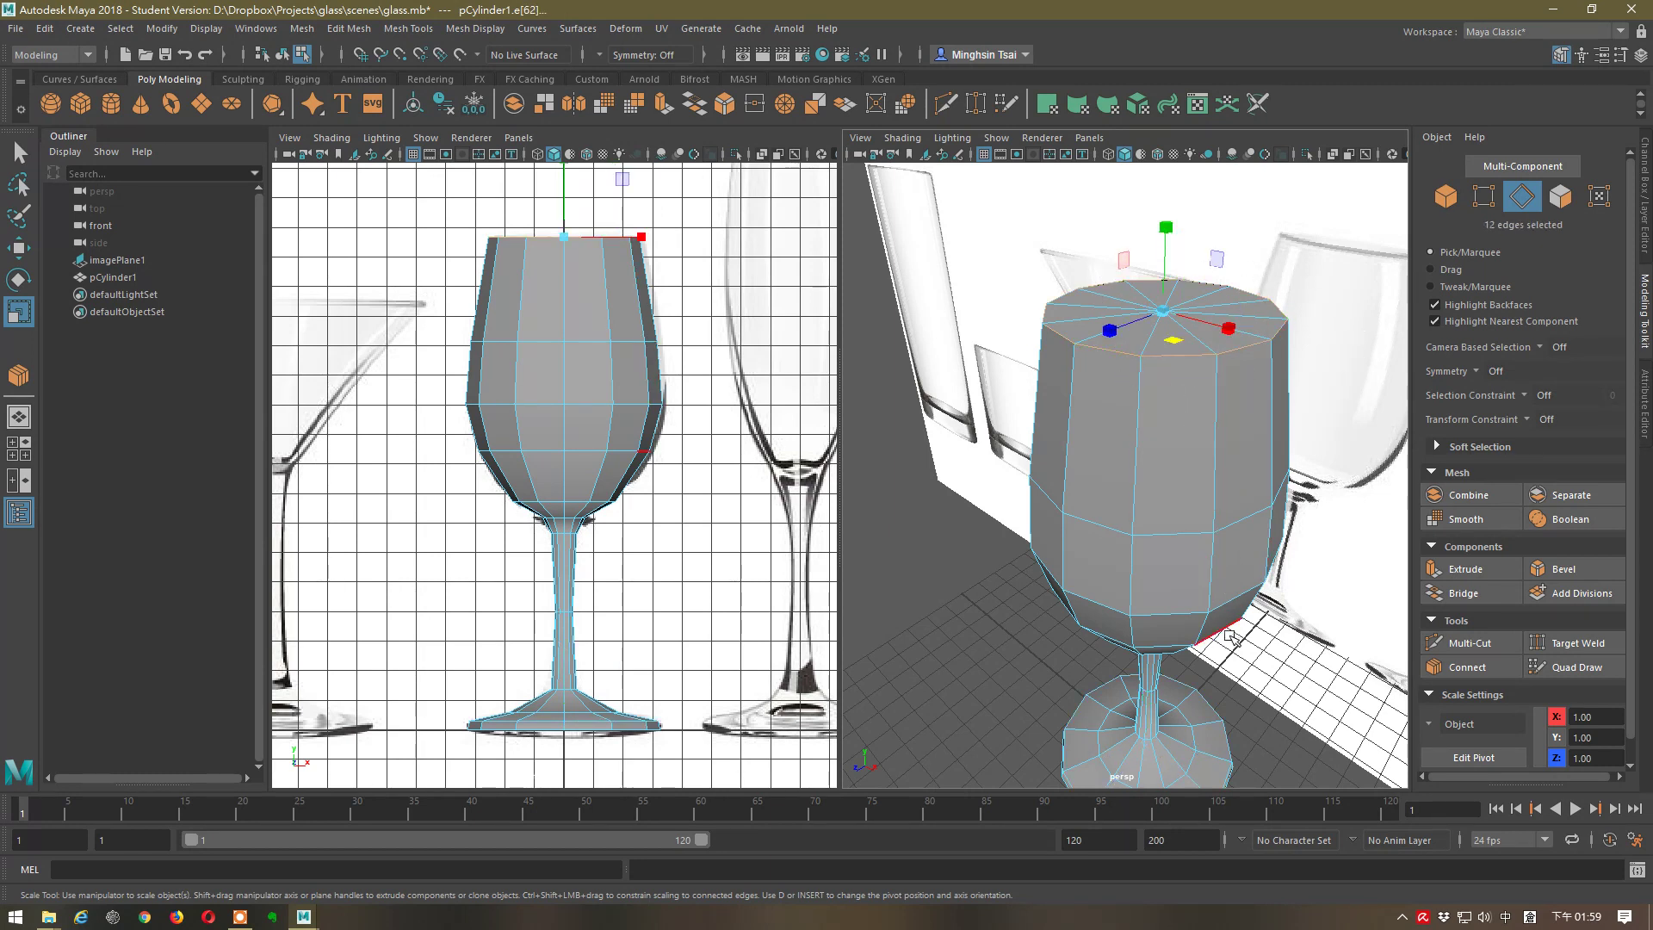
left_click(1563, 571)
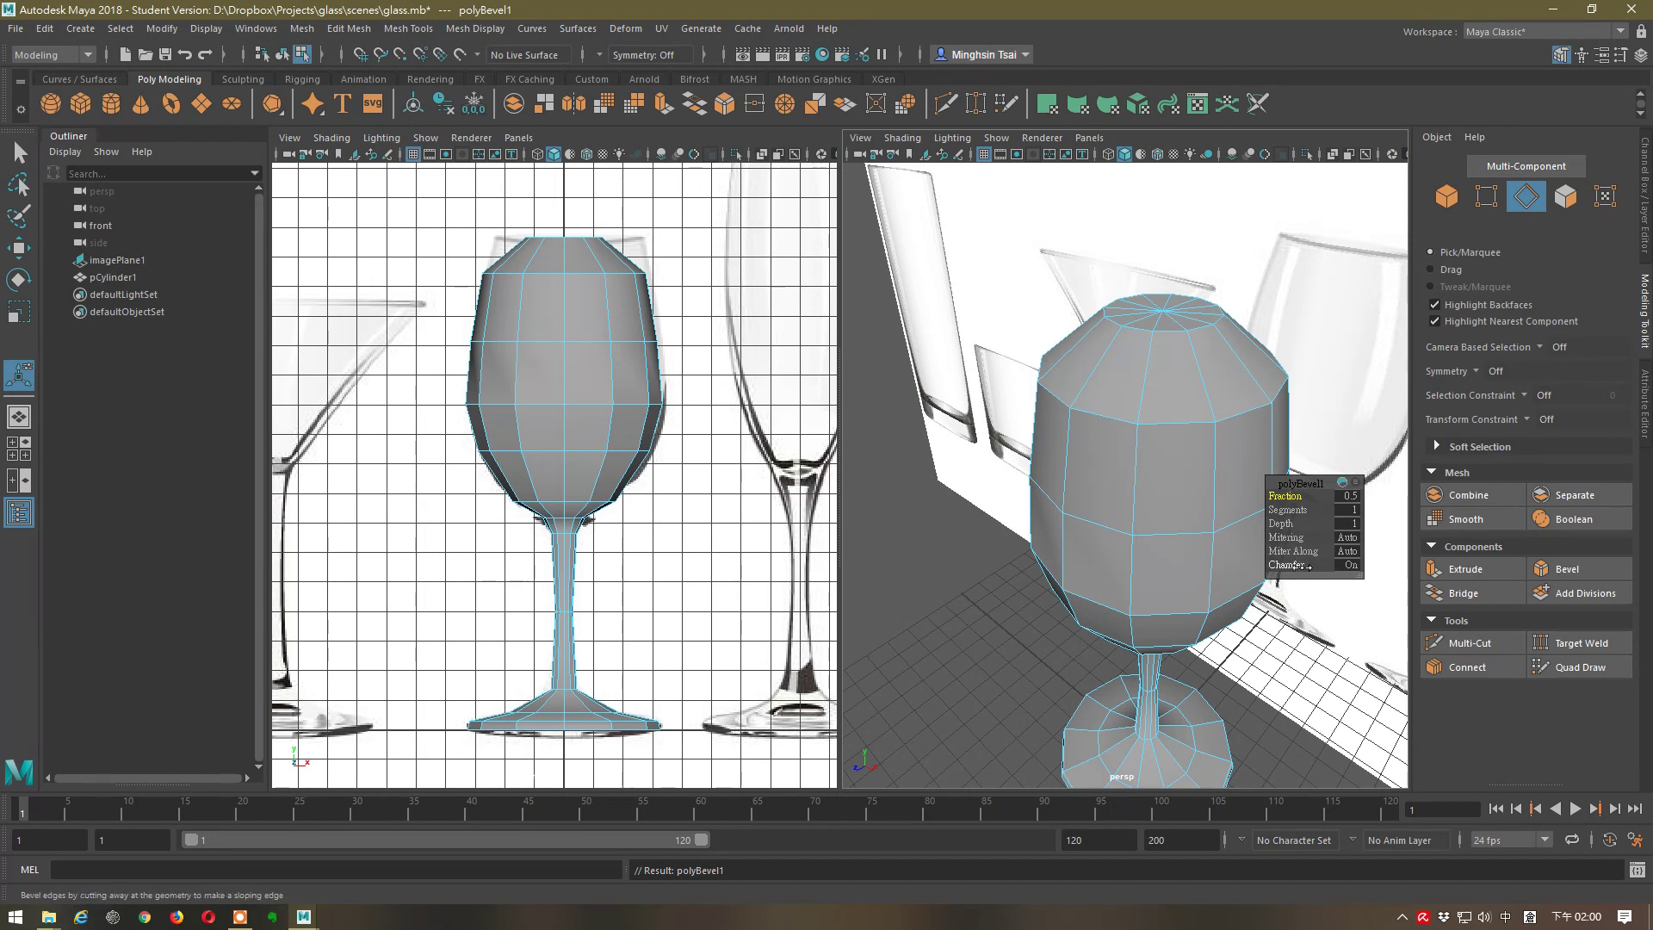
left_click_drag(1302, 566, 1270, 568)
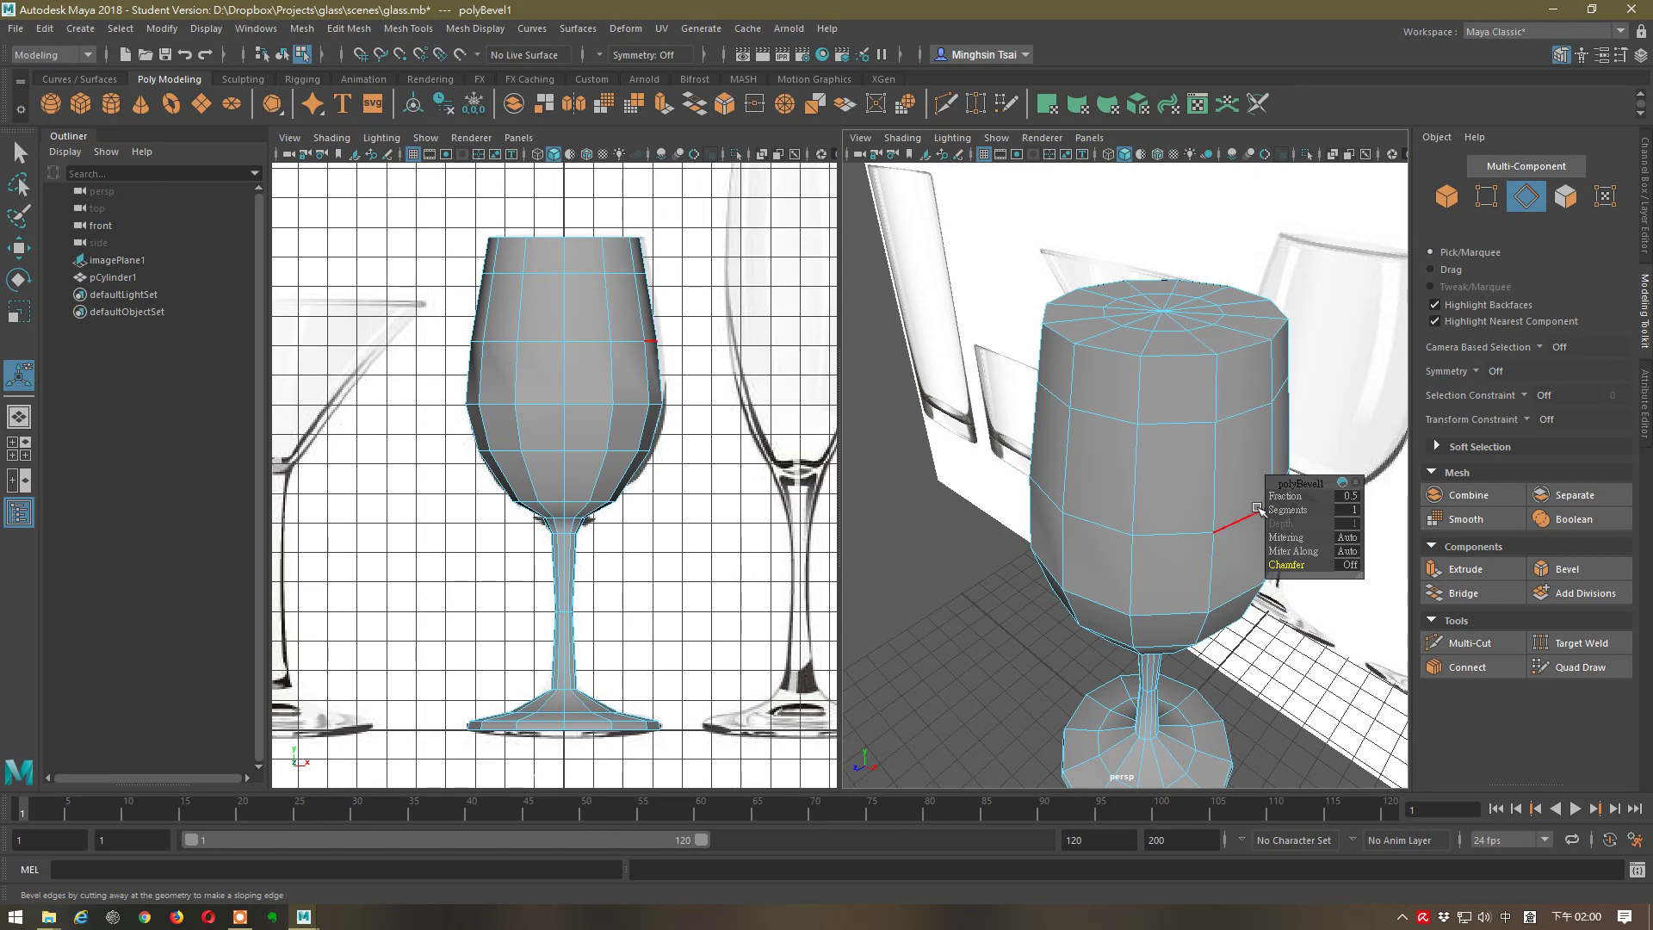
left_click(1347, 497)
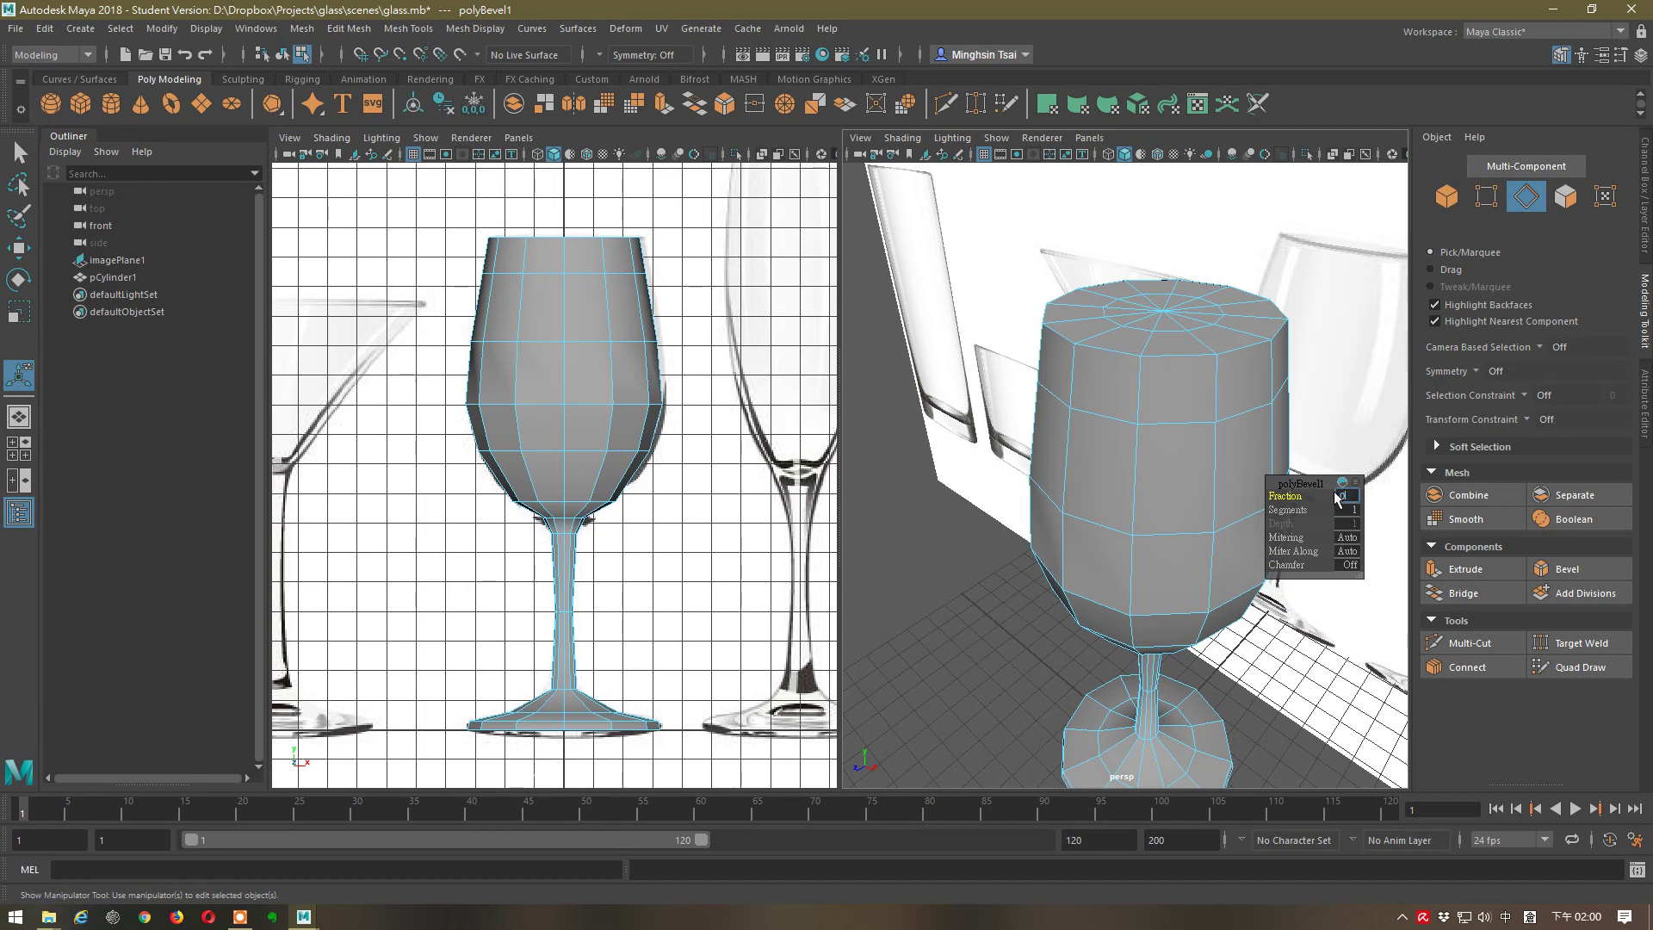
type("0.1")
key("Return")
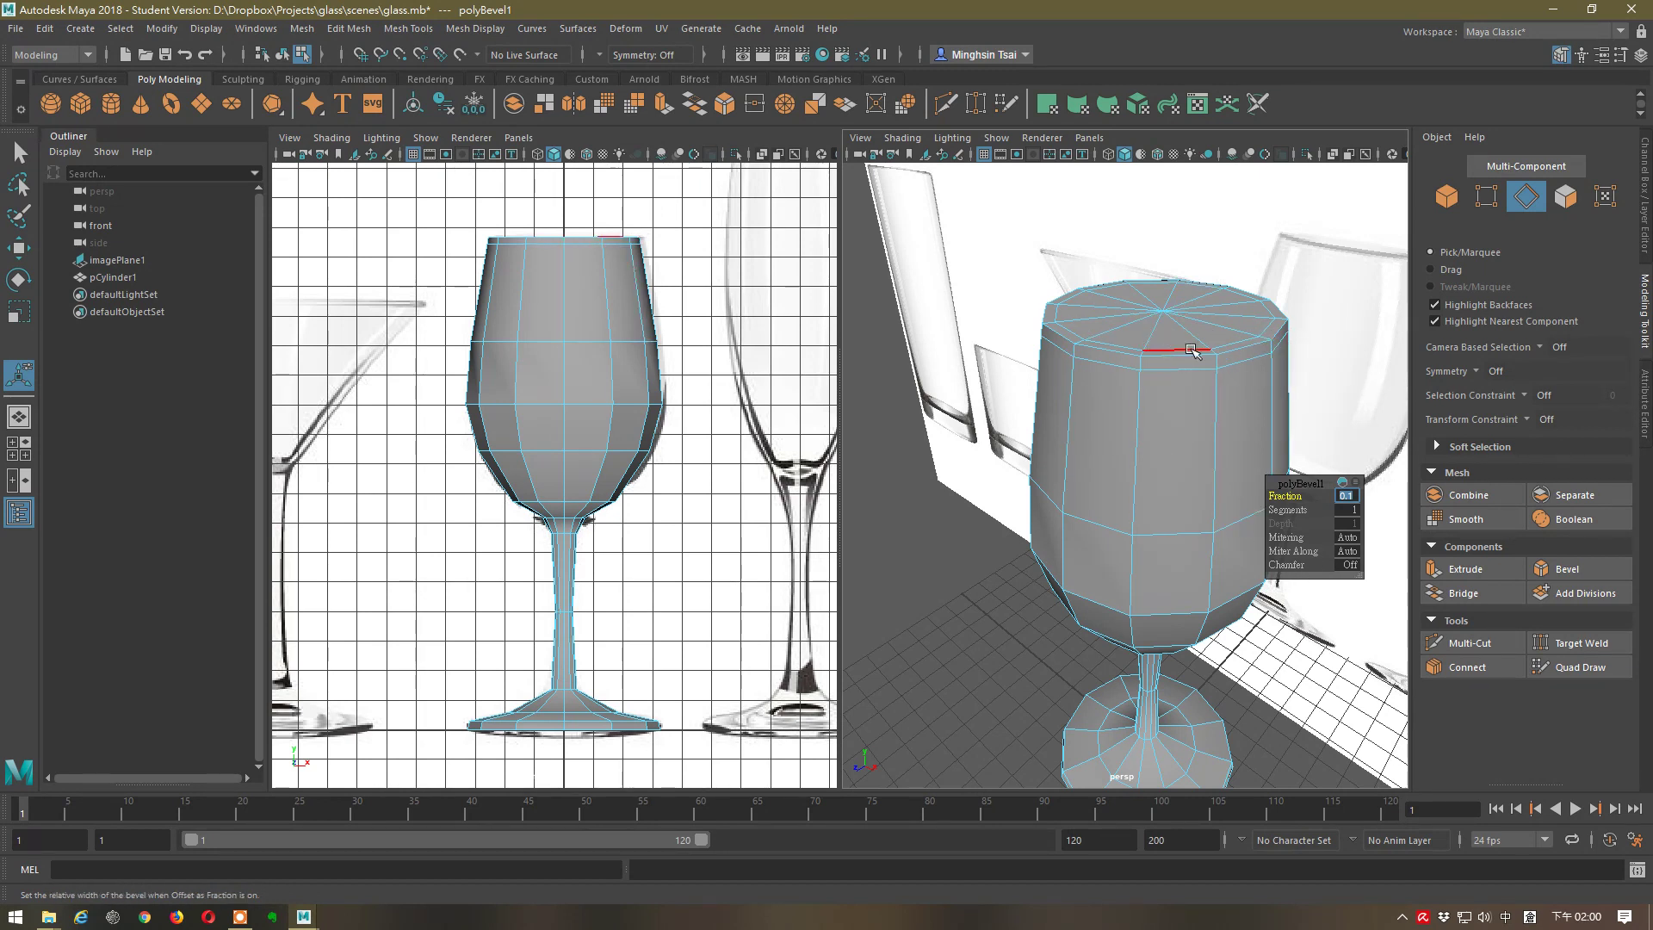
- Switch the glass mesh to face selection
right_click(1192, 350)
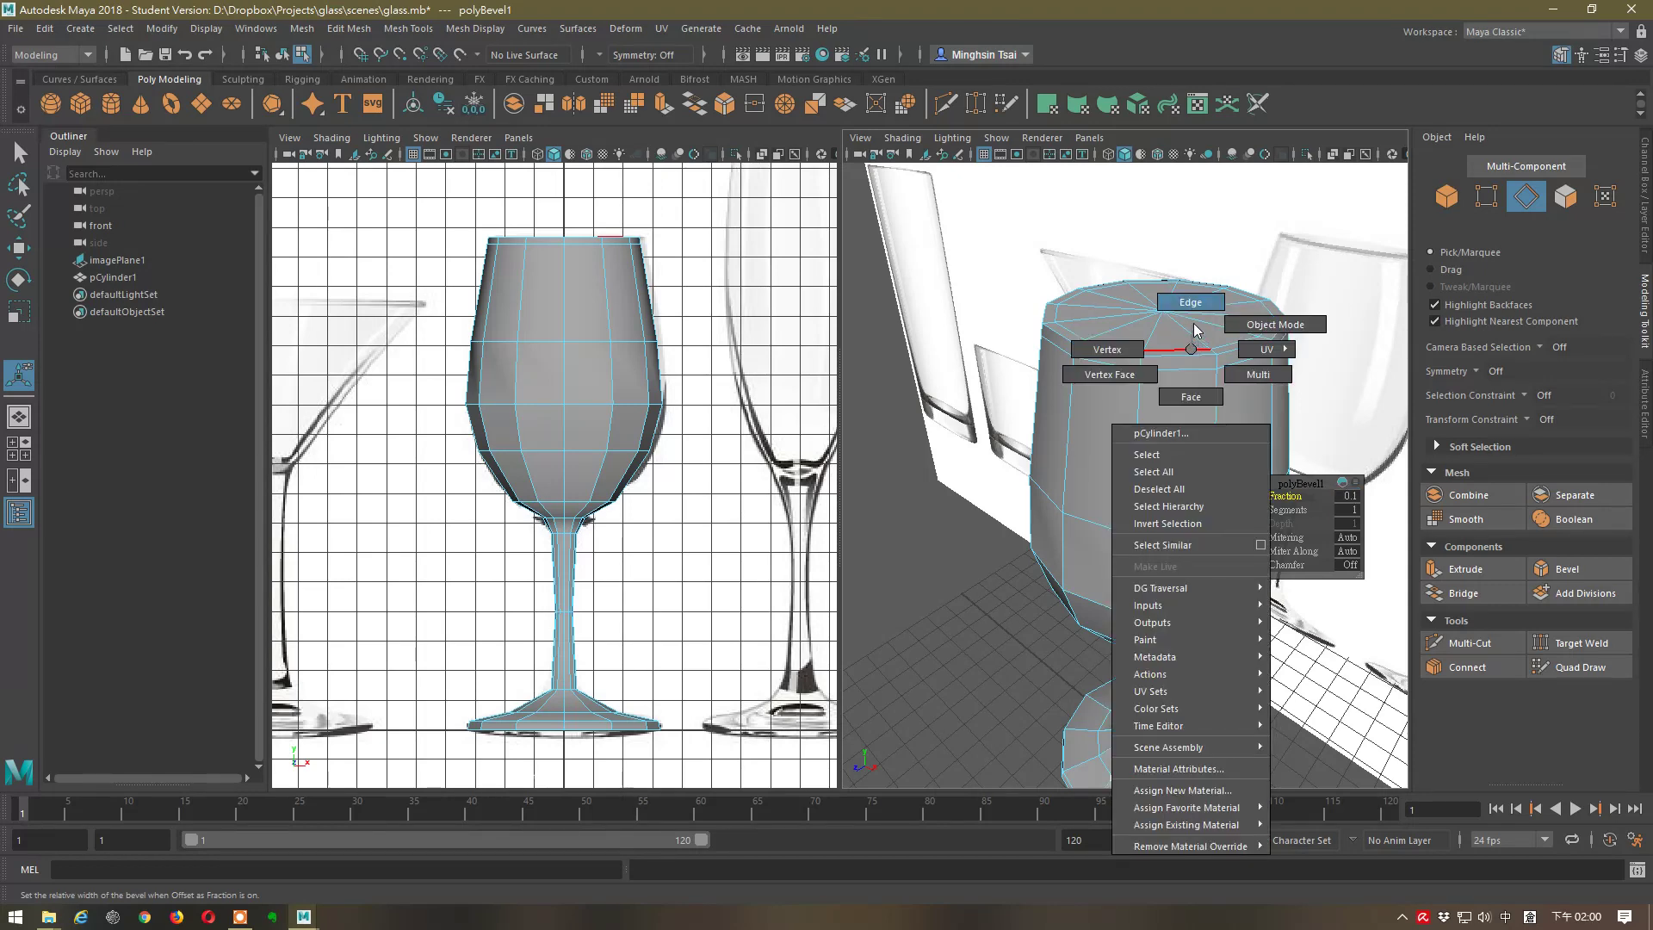
left_click(1169, 392)
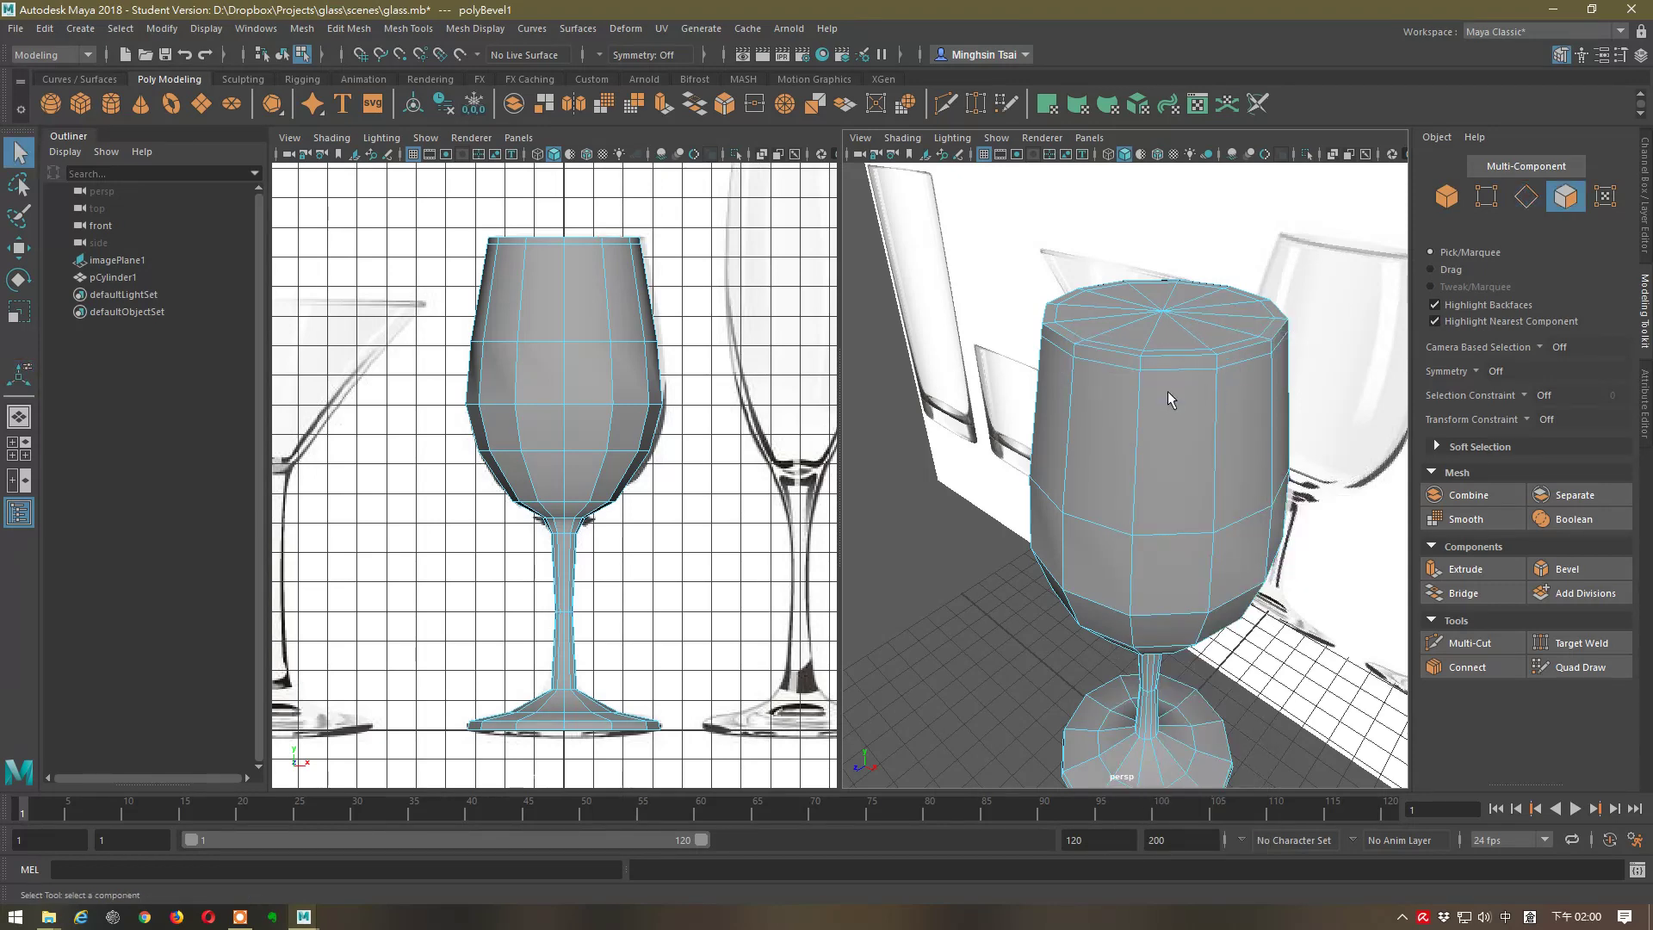
left_click(1165, 336)
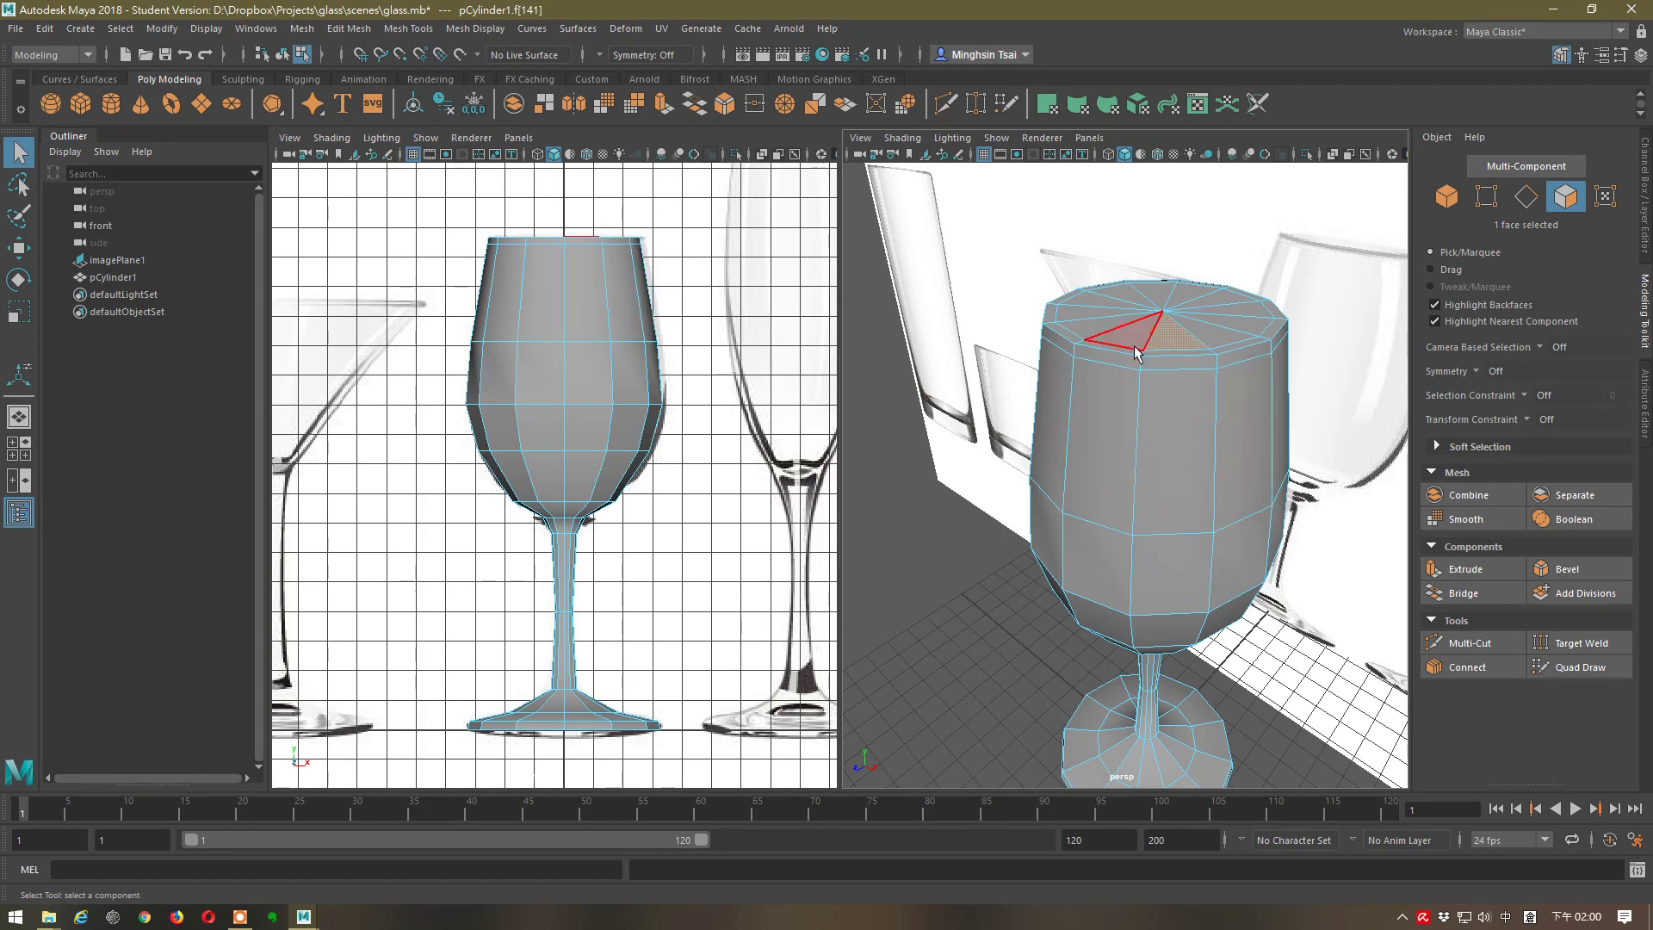
left_click(1153, 292, "shift")
left_click(1209, 293, "shift")
left_click(1215, 300, "shift")
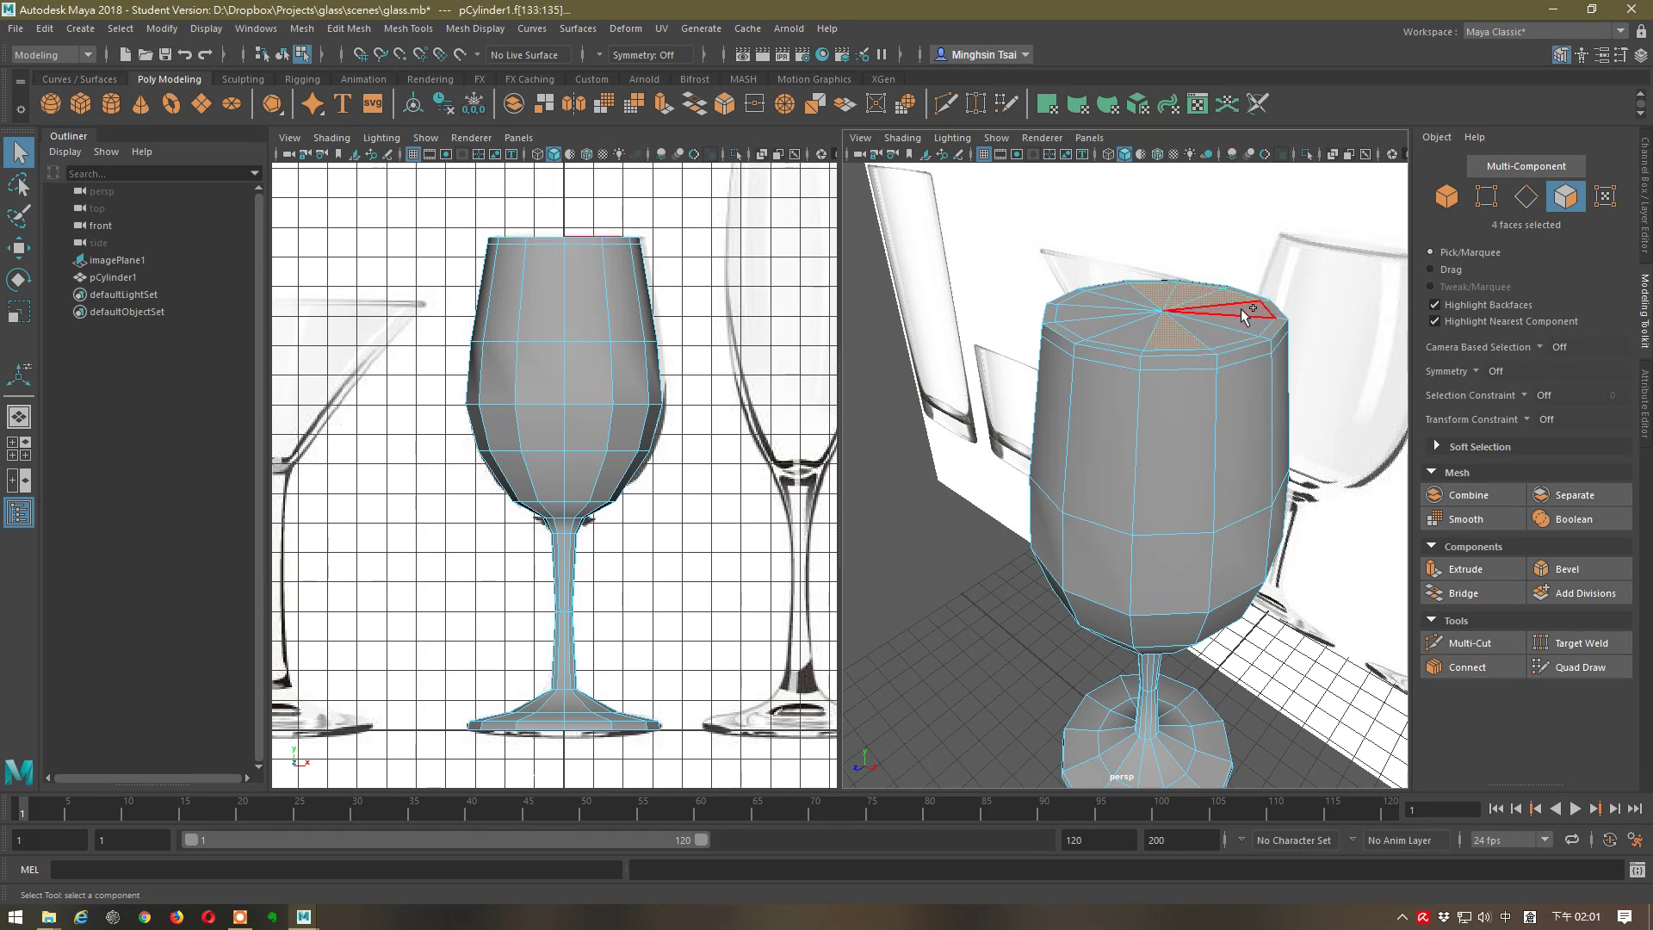
left_click(1194, 291)
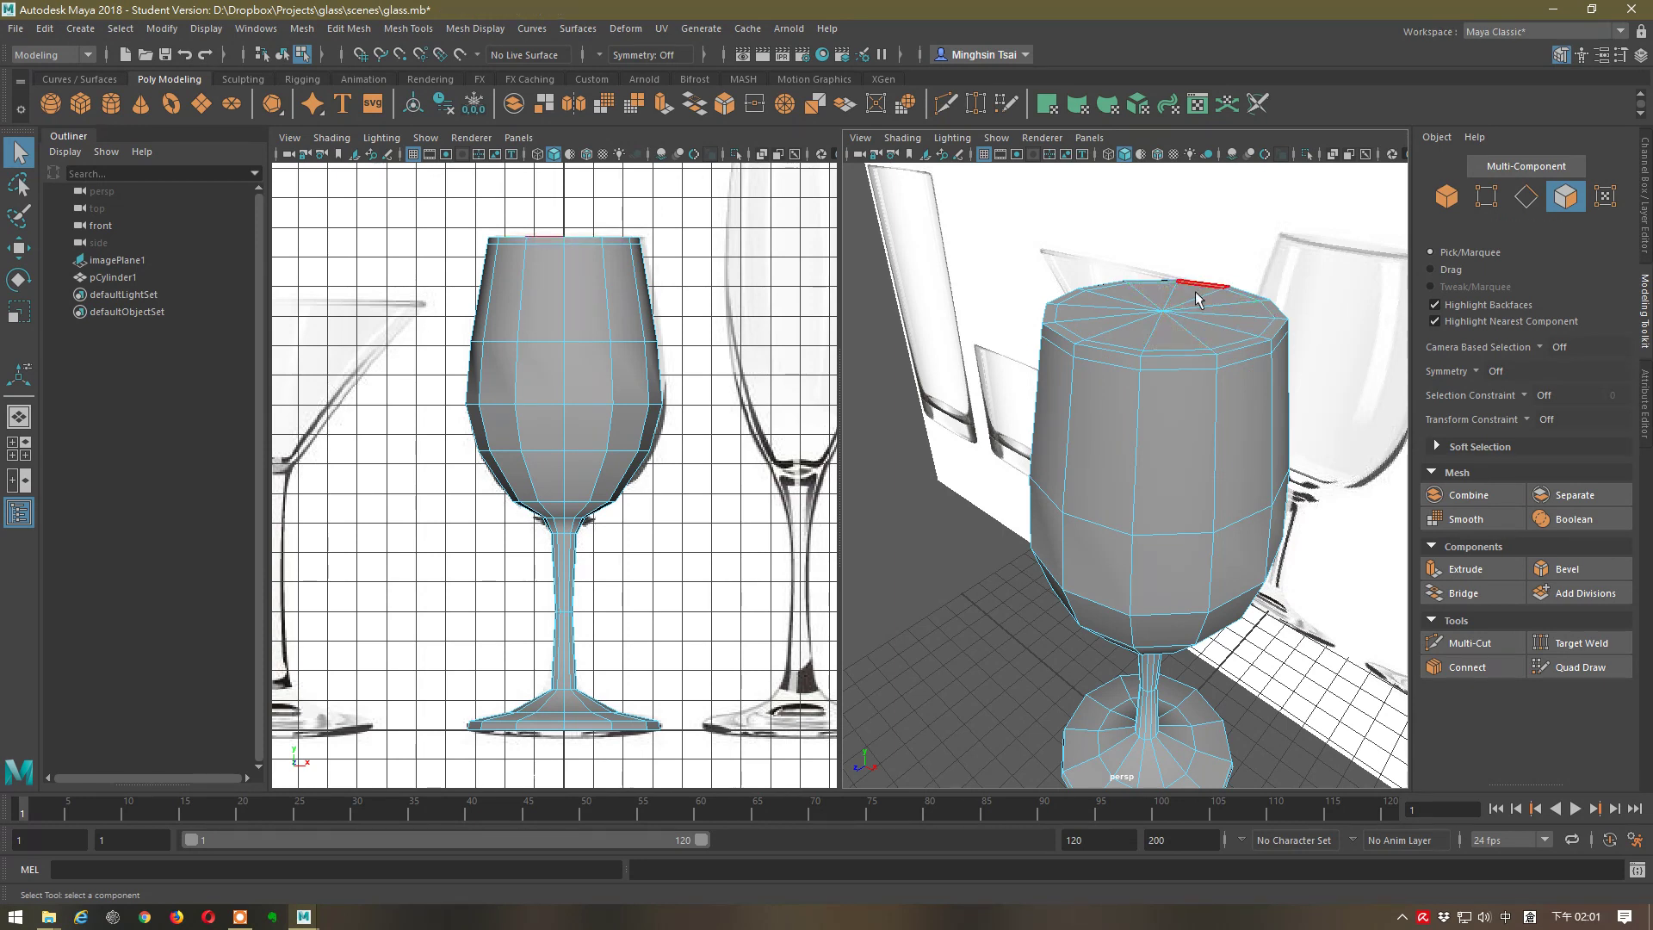
- Select all twelve triangular faces of the bowl's top cap, inside the bevelled rim
left_click(1163, 299)
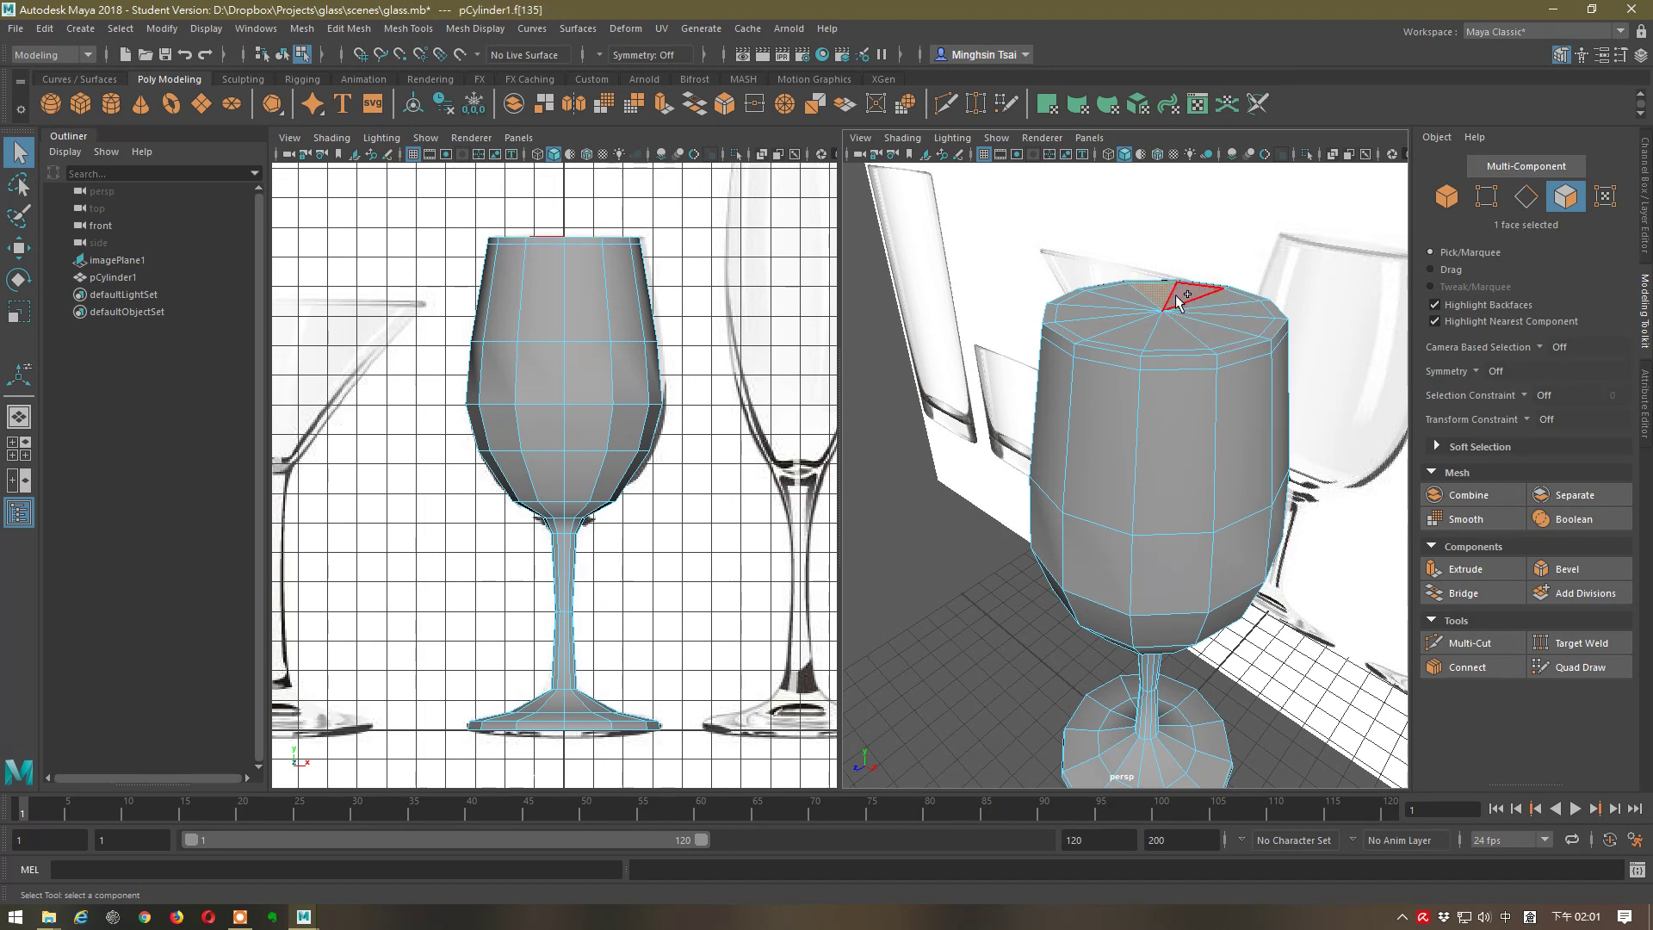
left_click(1199, 290, "shift")
left_click(1217, 295, "shift")
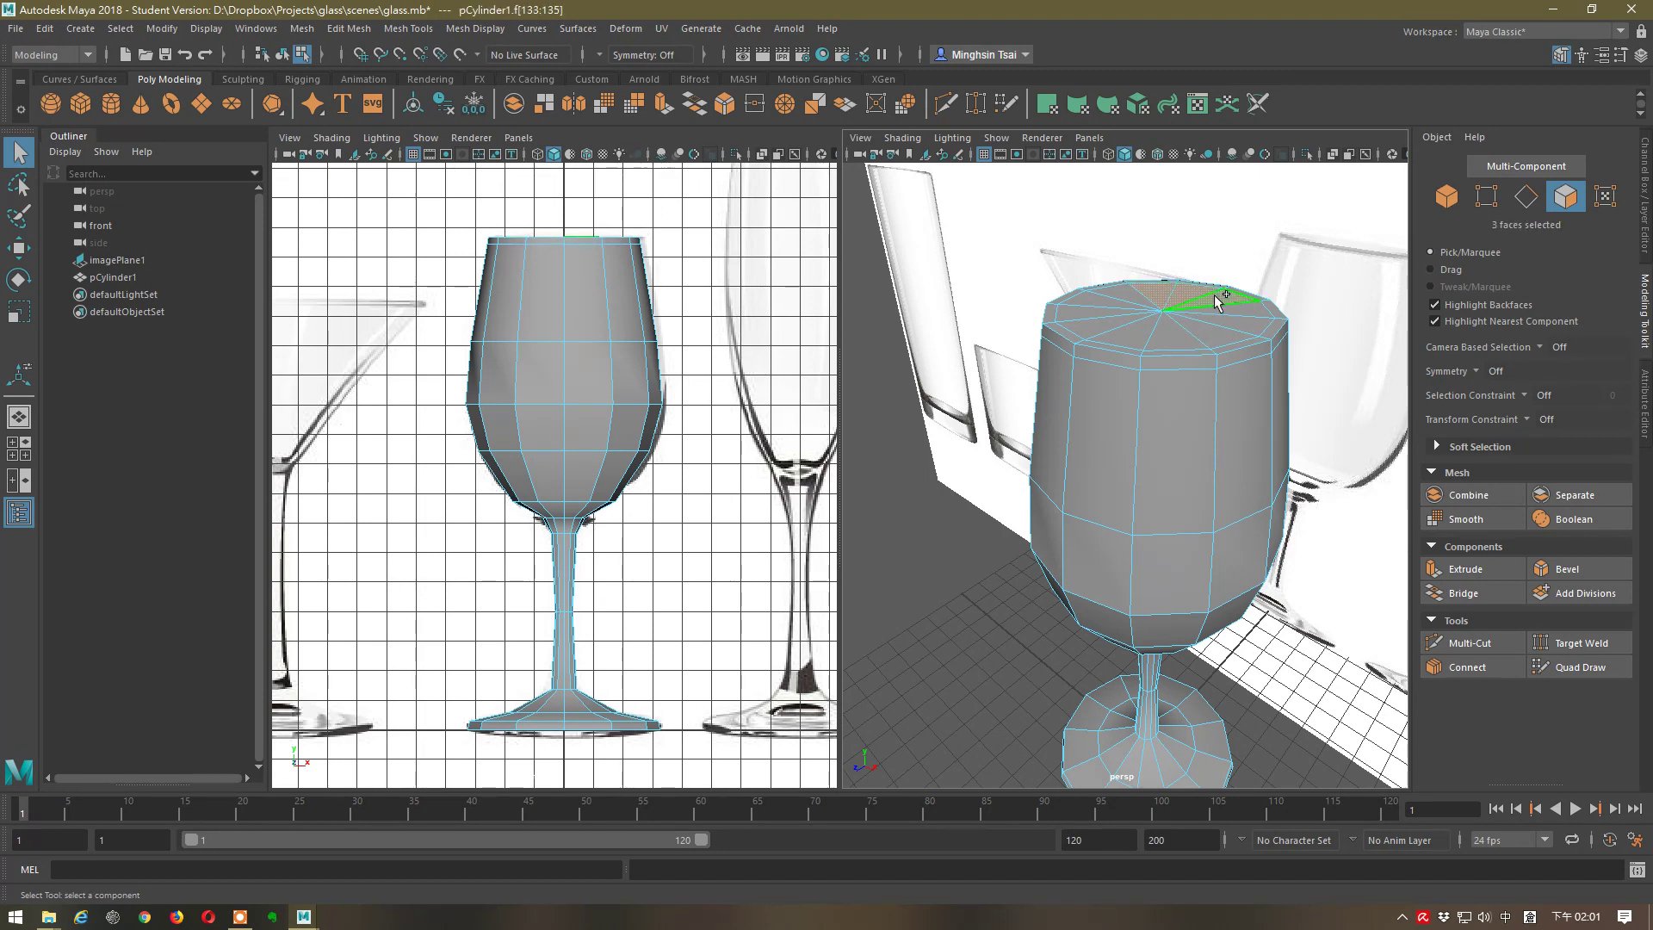
left_click(1252, 317, "shift")
left_click(1238, 338, "shift")
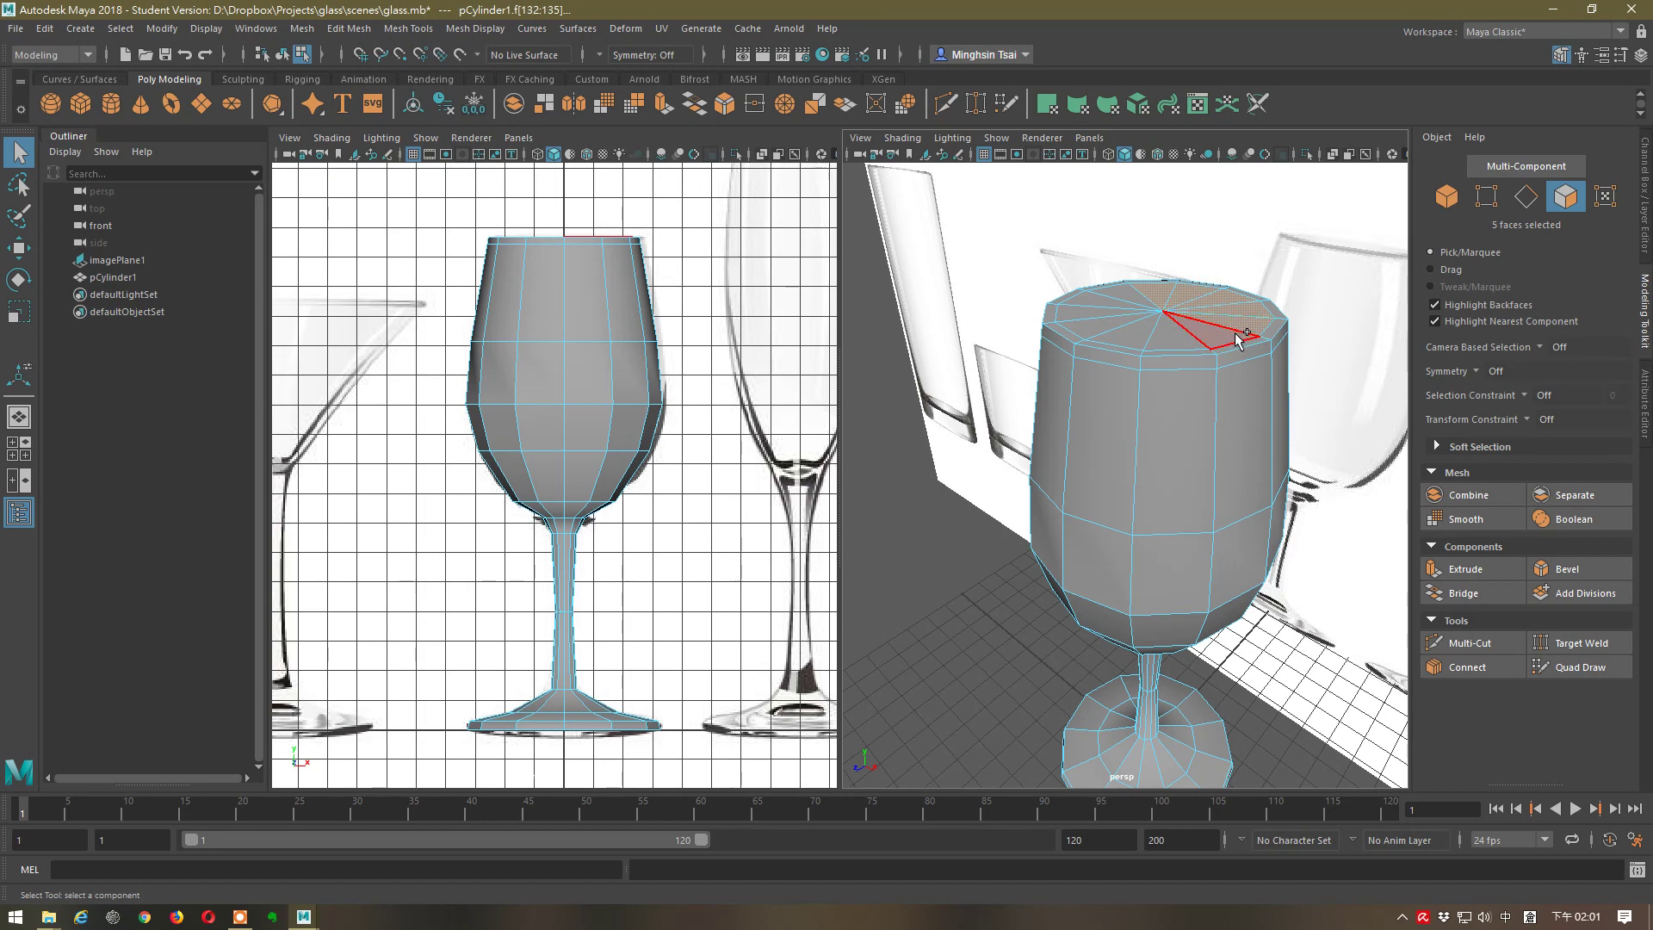
left_click(1228, 335, "shift")
left_click(1179, 340, "shift")
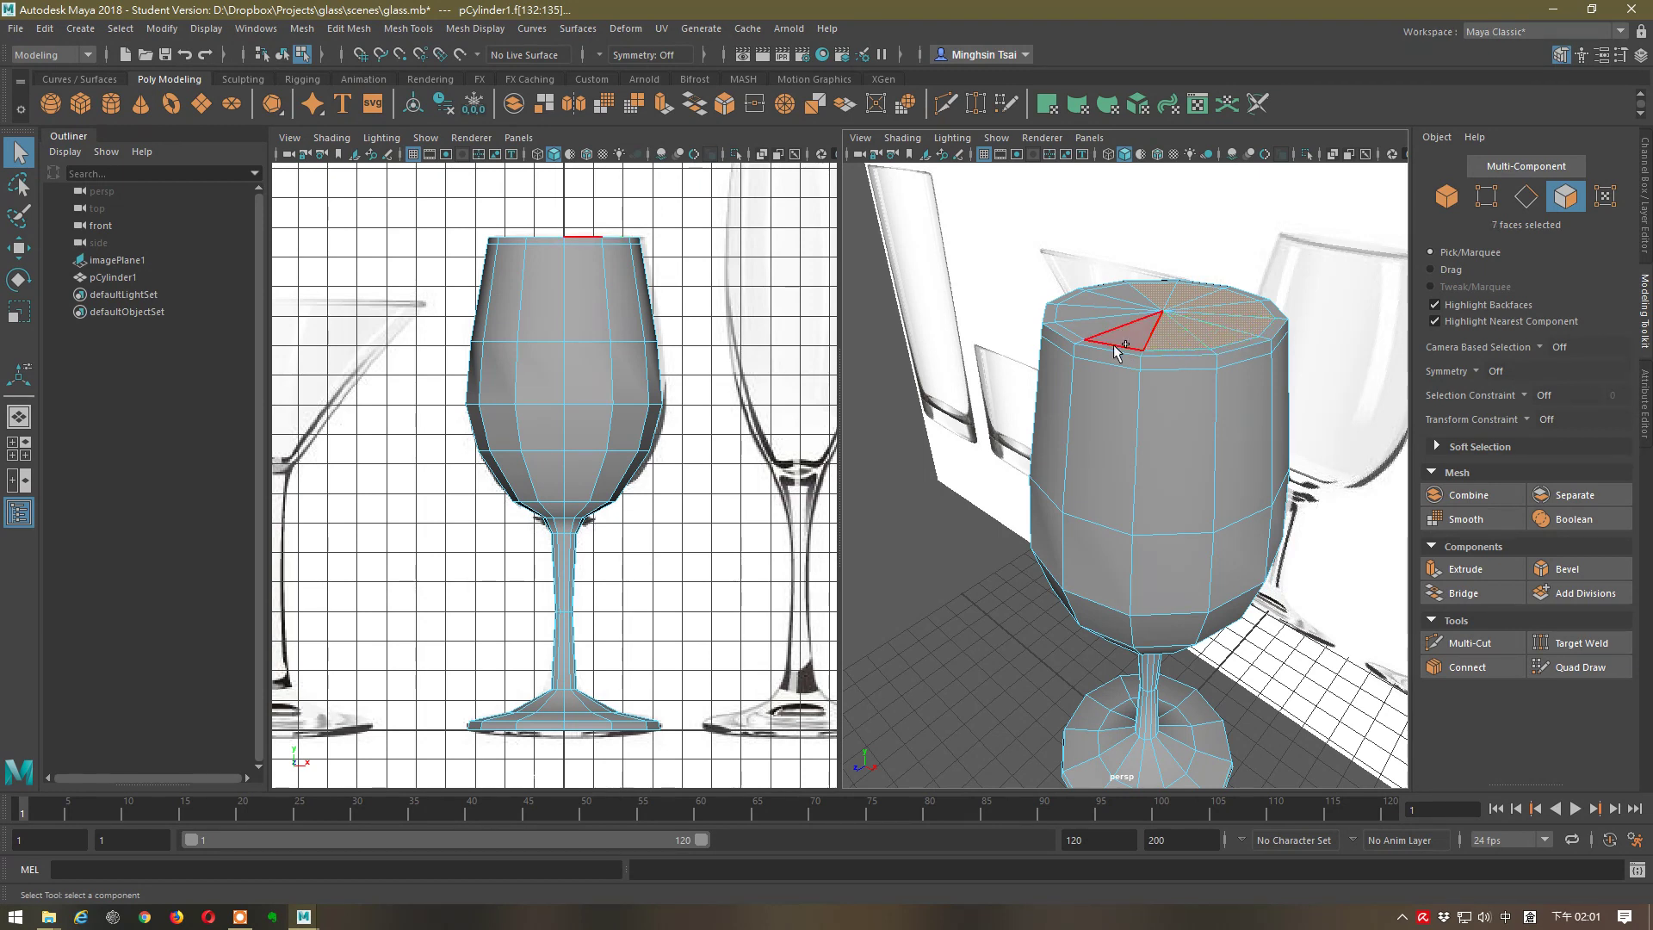
left_click(1142, 340, "shift")
left_click(1097, 327, "shift")
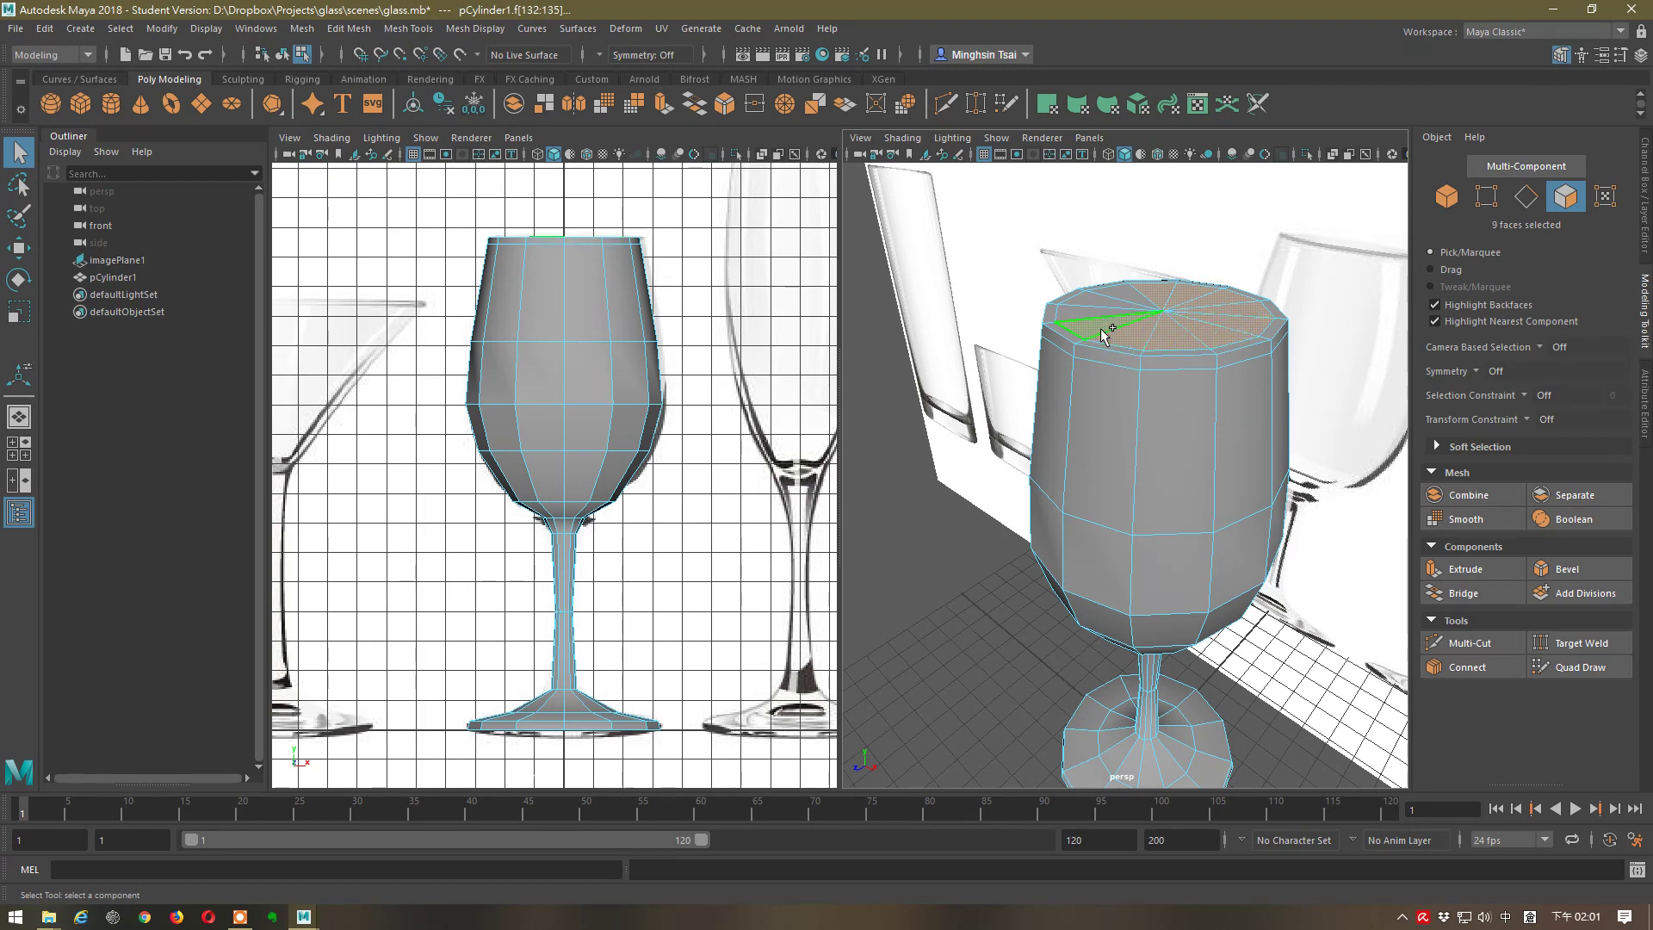
left_click(1074, 319, "shift")
left_click(1107, 297, "shift")
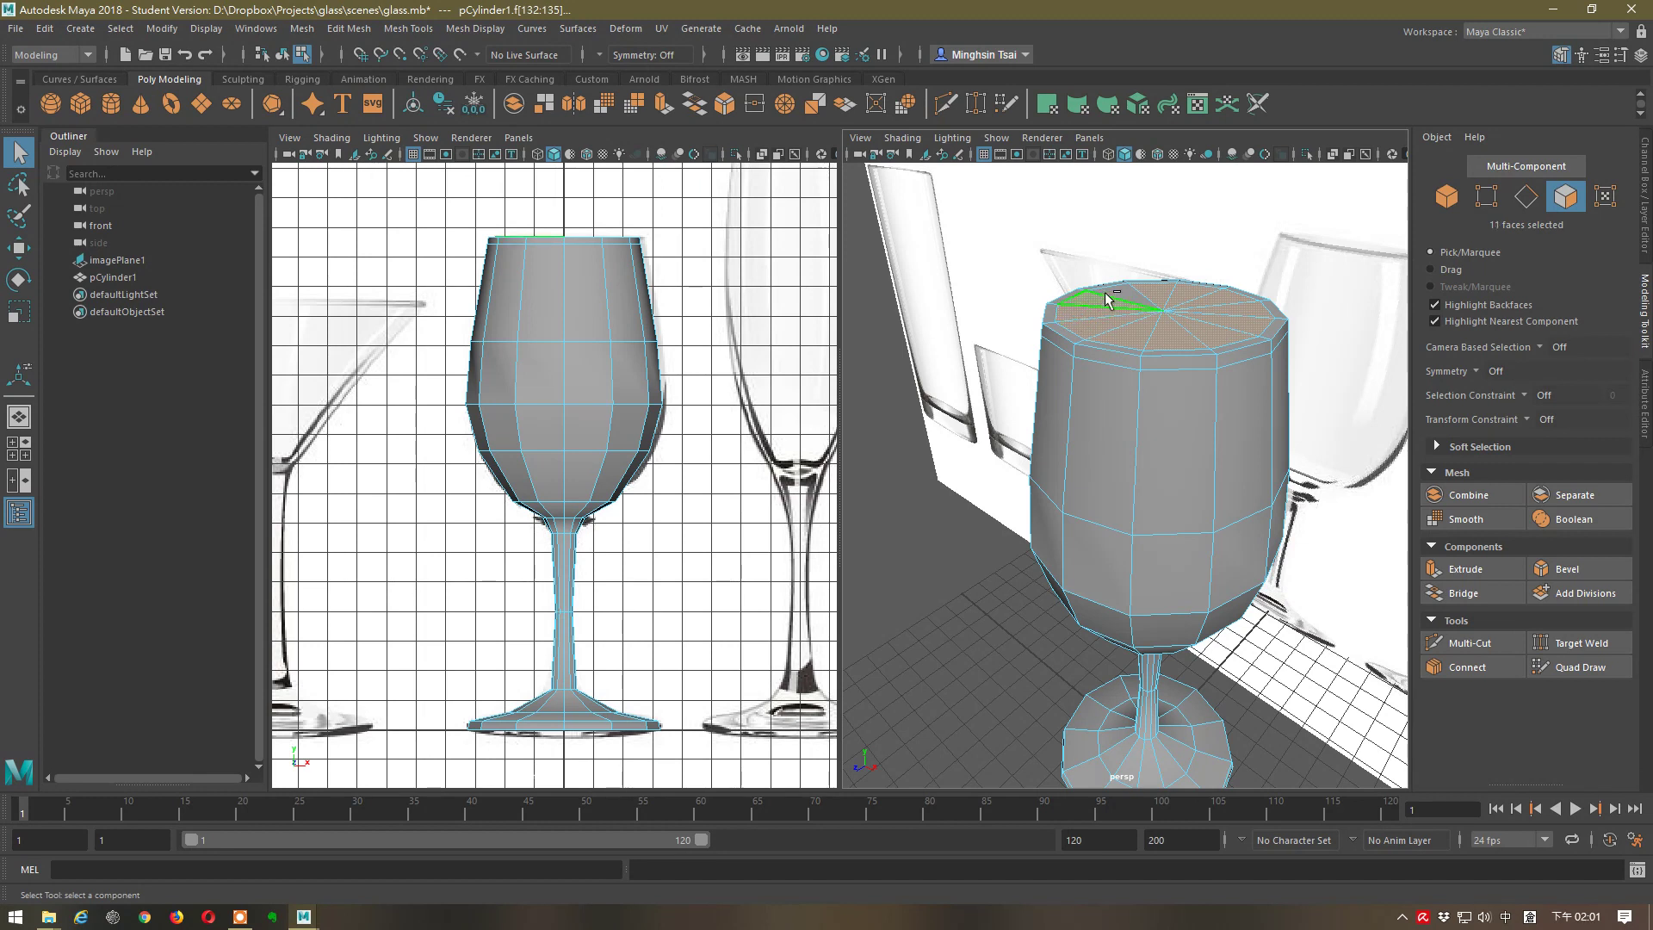
left_click(1129, 298, "shift")
- Extrude the selected cap faces down into the bowl to a Local Translate Z of -8.685, with the front view in wireframe
left_click(1472, 581)
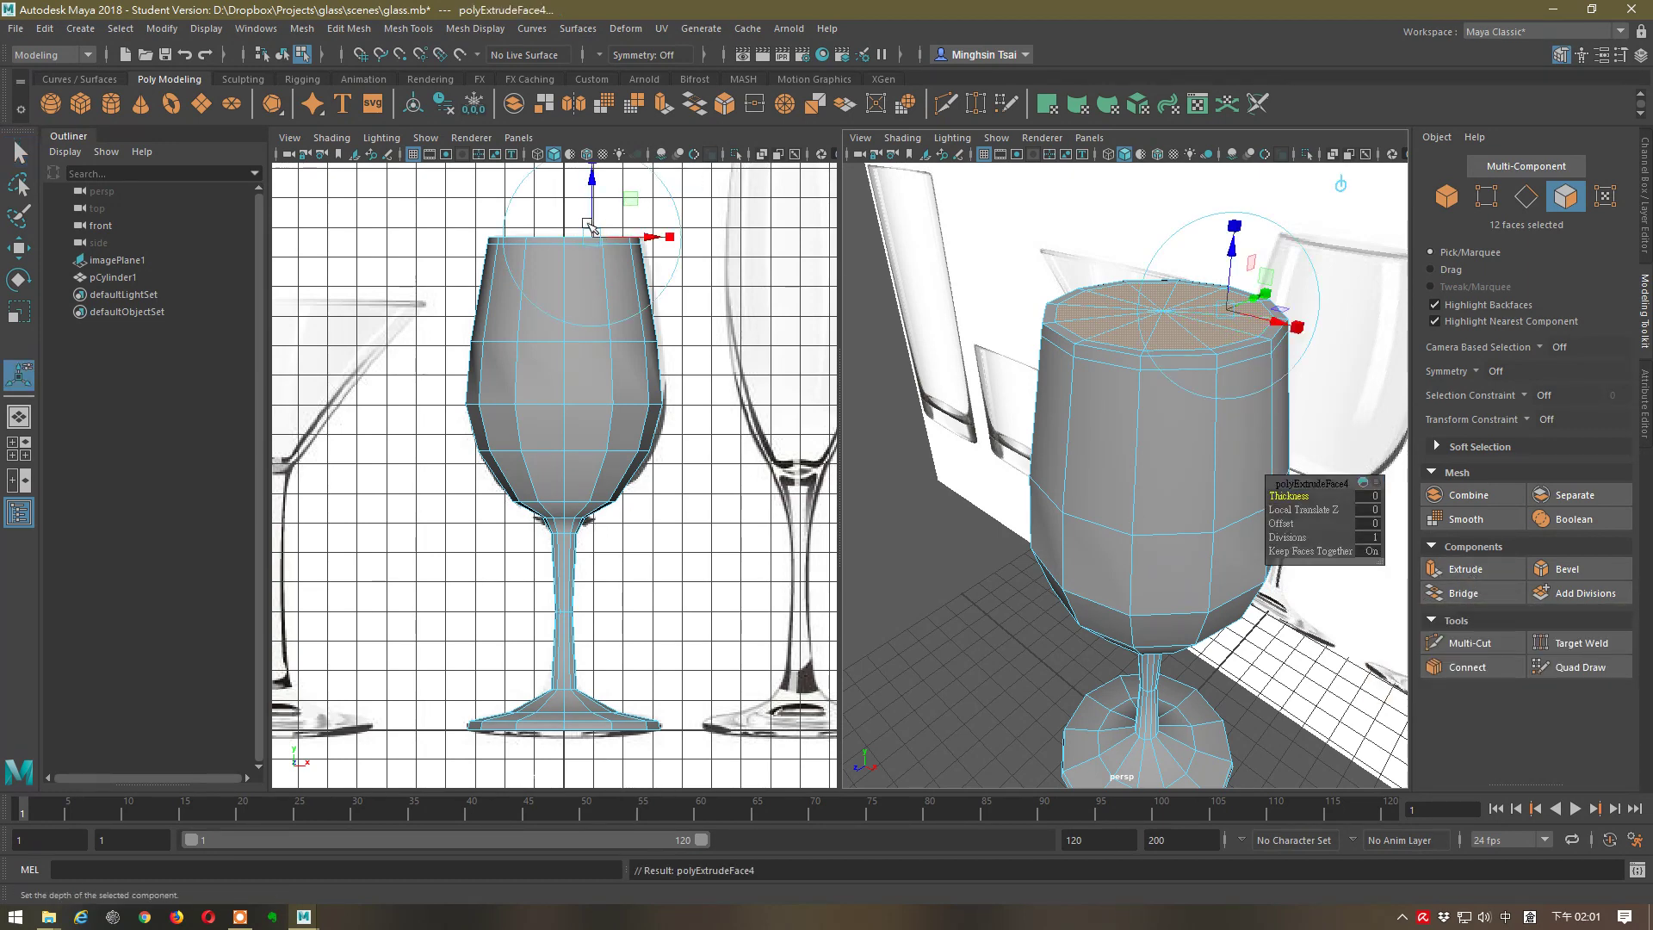
left_click(538, 155)
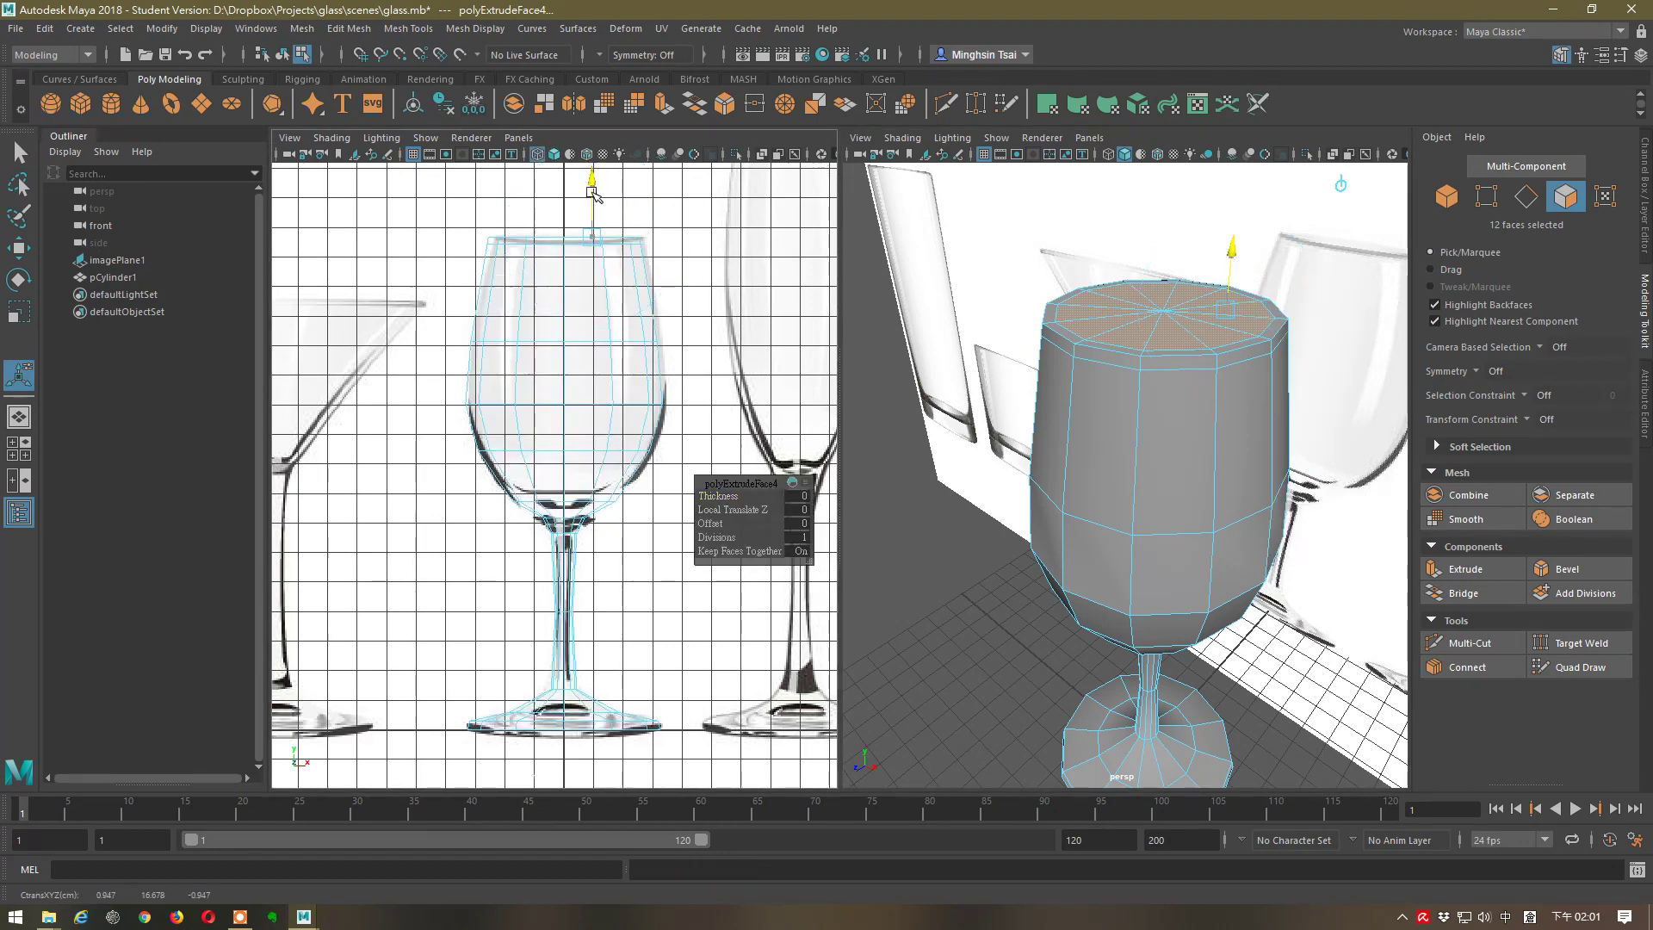
left_click_drag(592, 193, 579, 449)
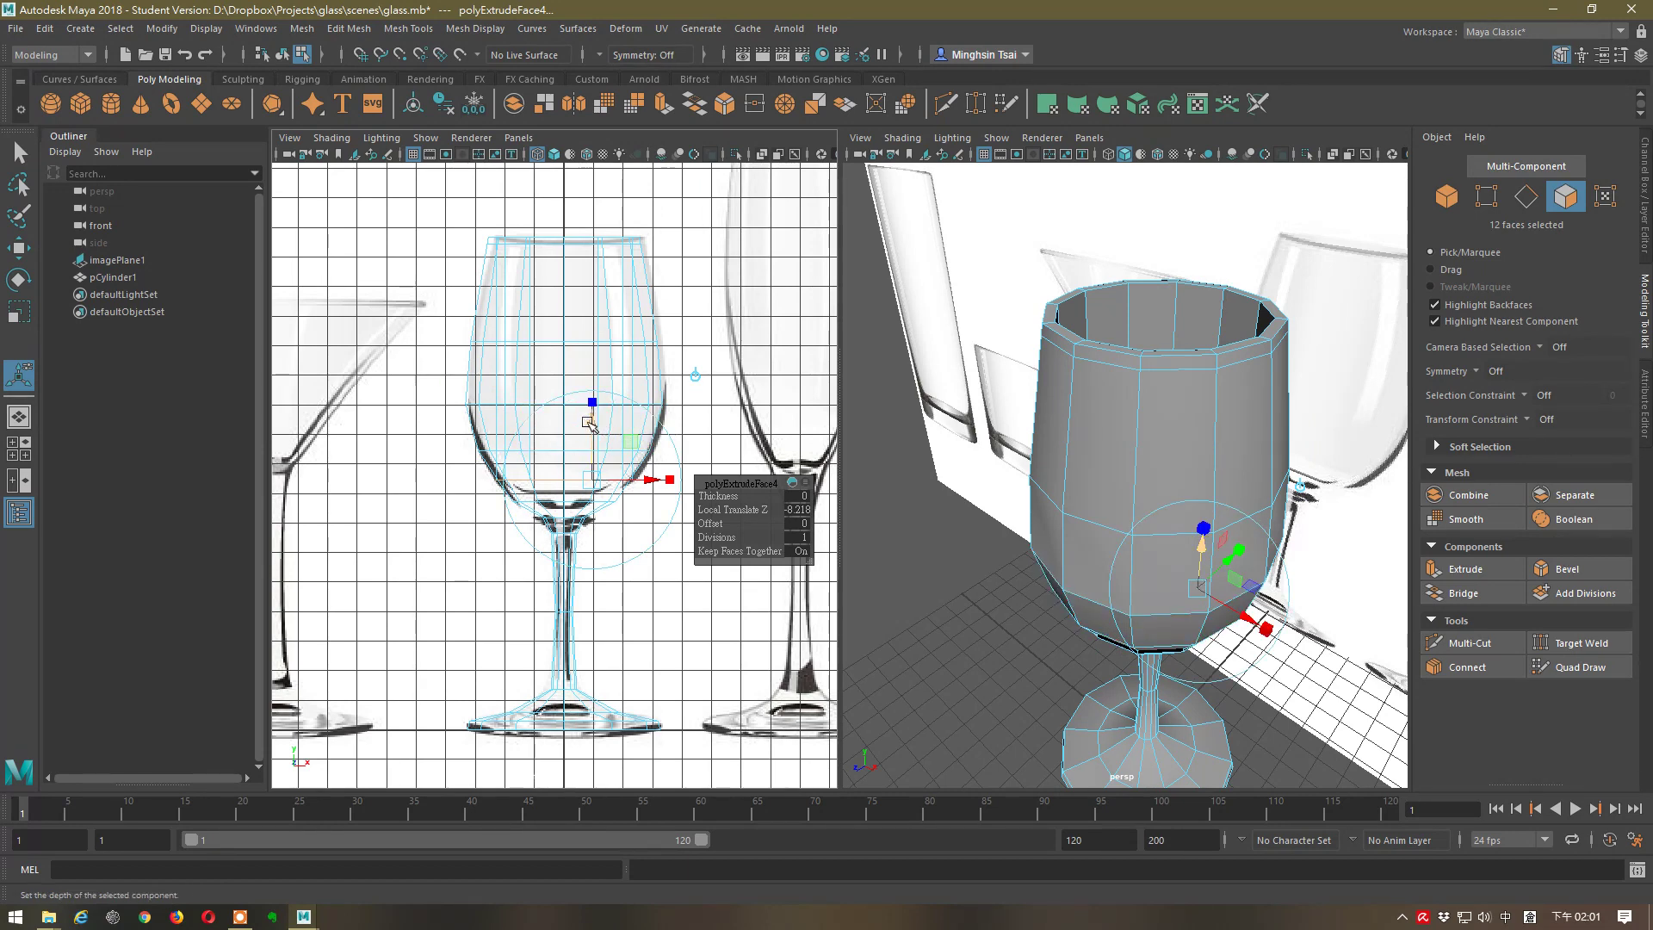
left_click_drag(586, 423, 584, 433)
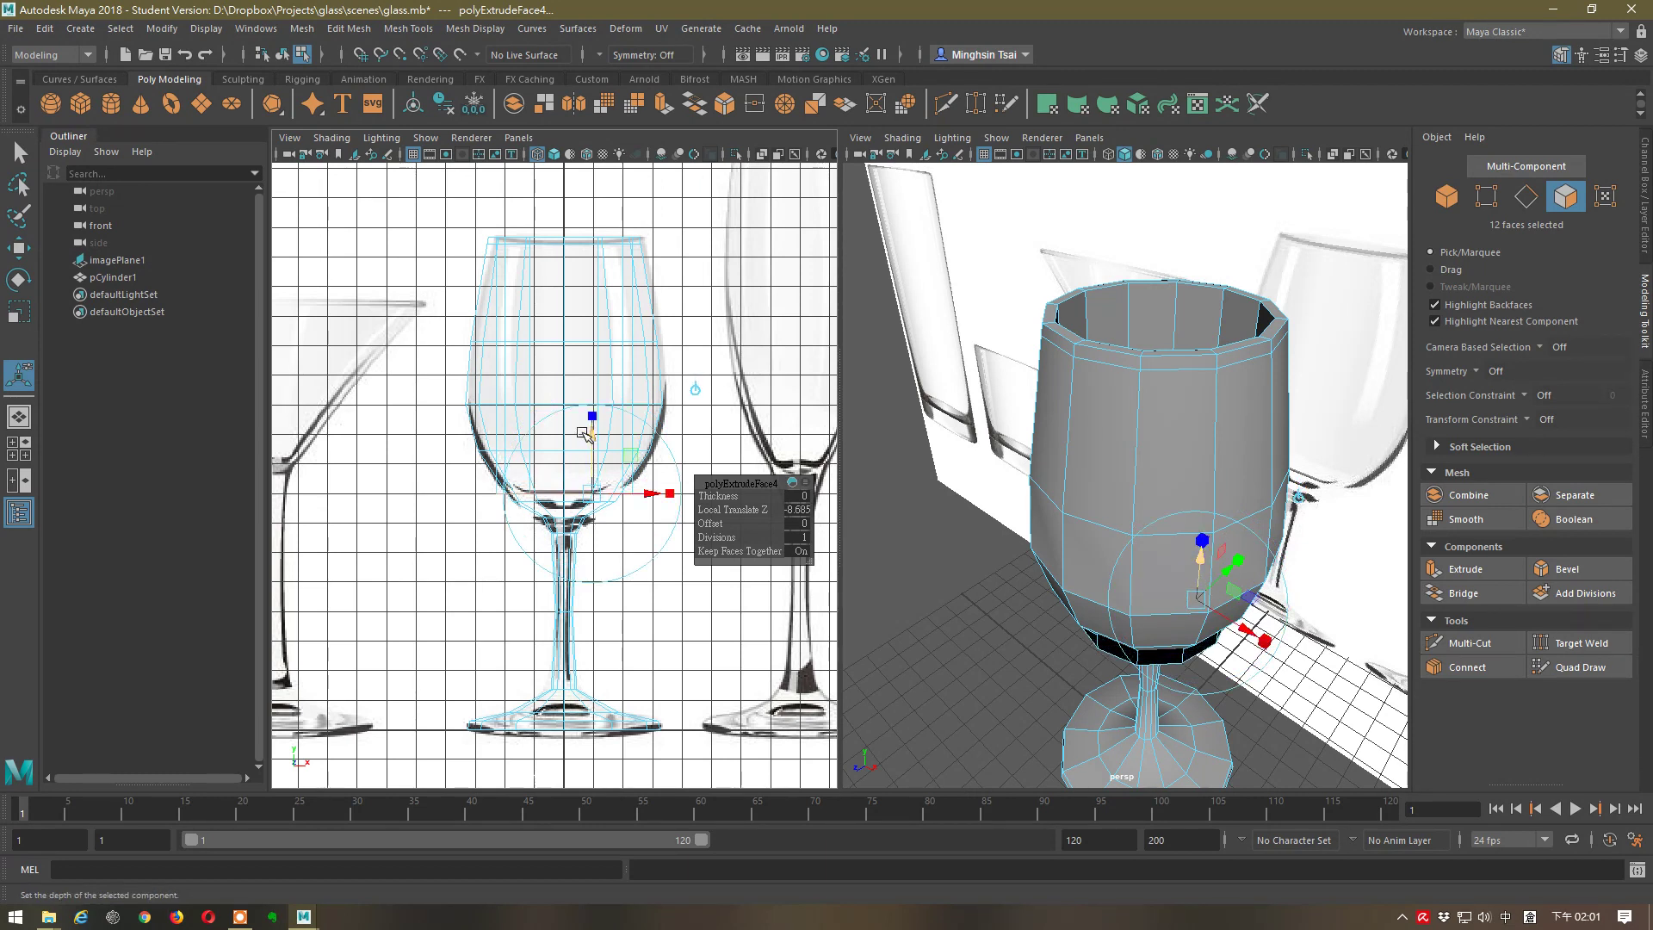
- Change the persp view to the top camera and shrink the extruded bowl floor evenly in X and Z
scroll(614, 474, "up", 5)
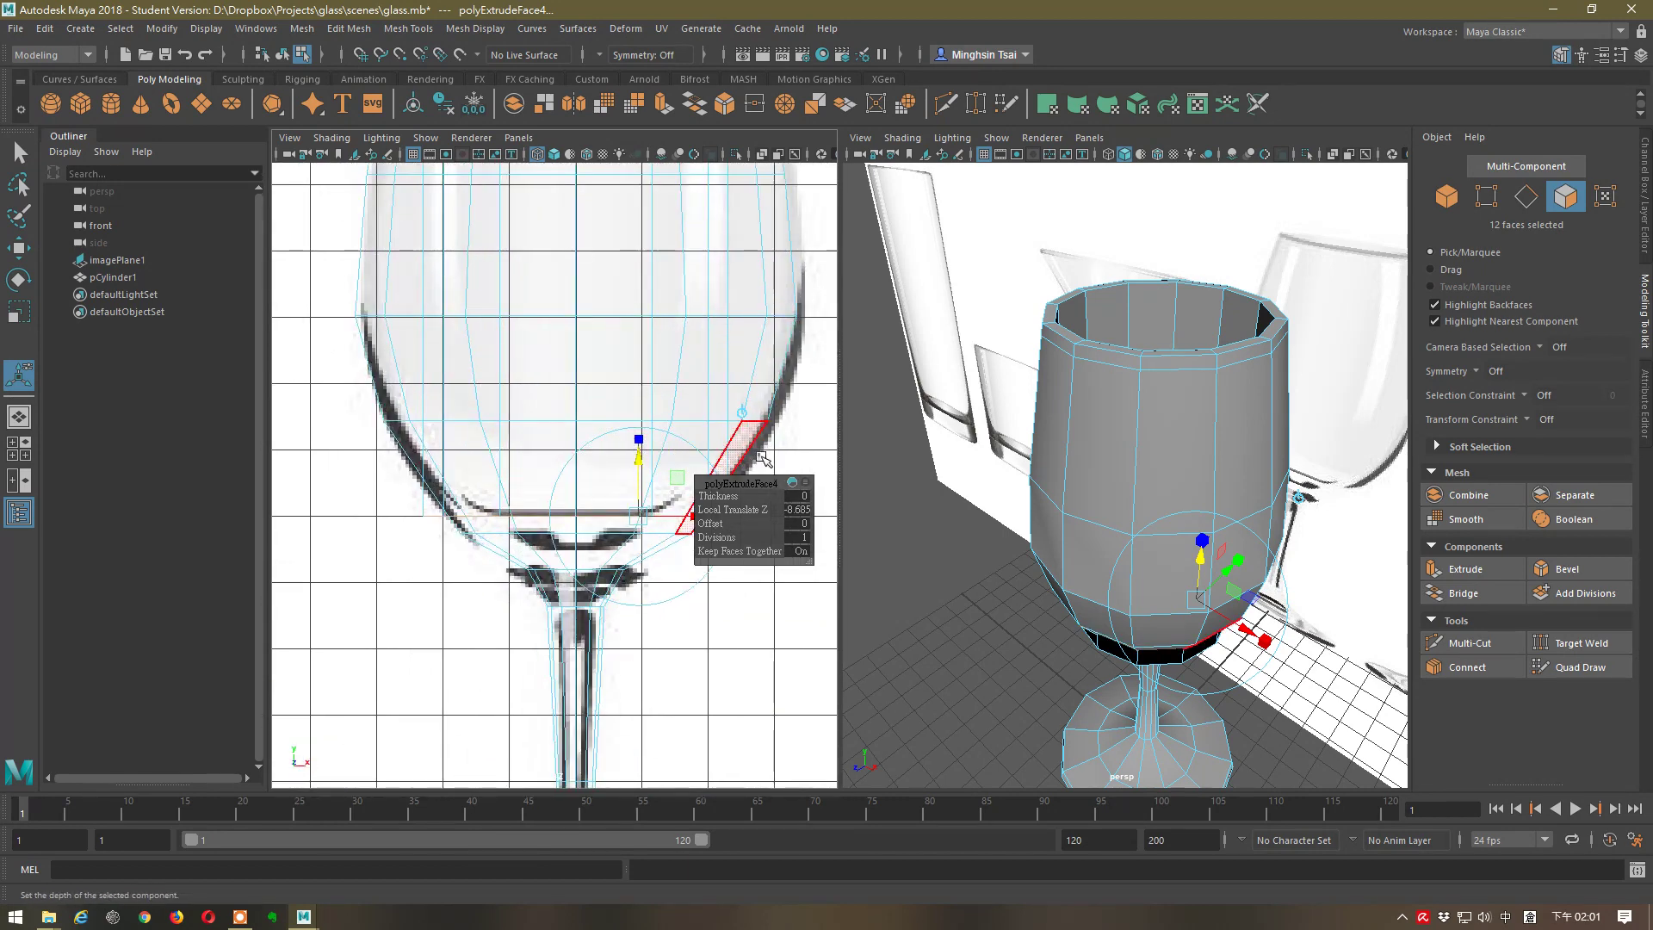
key("r")
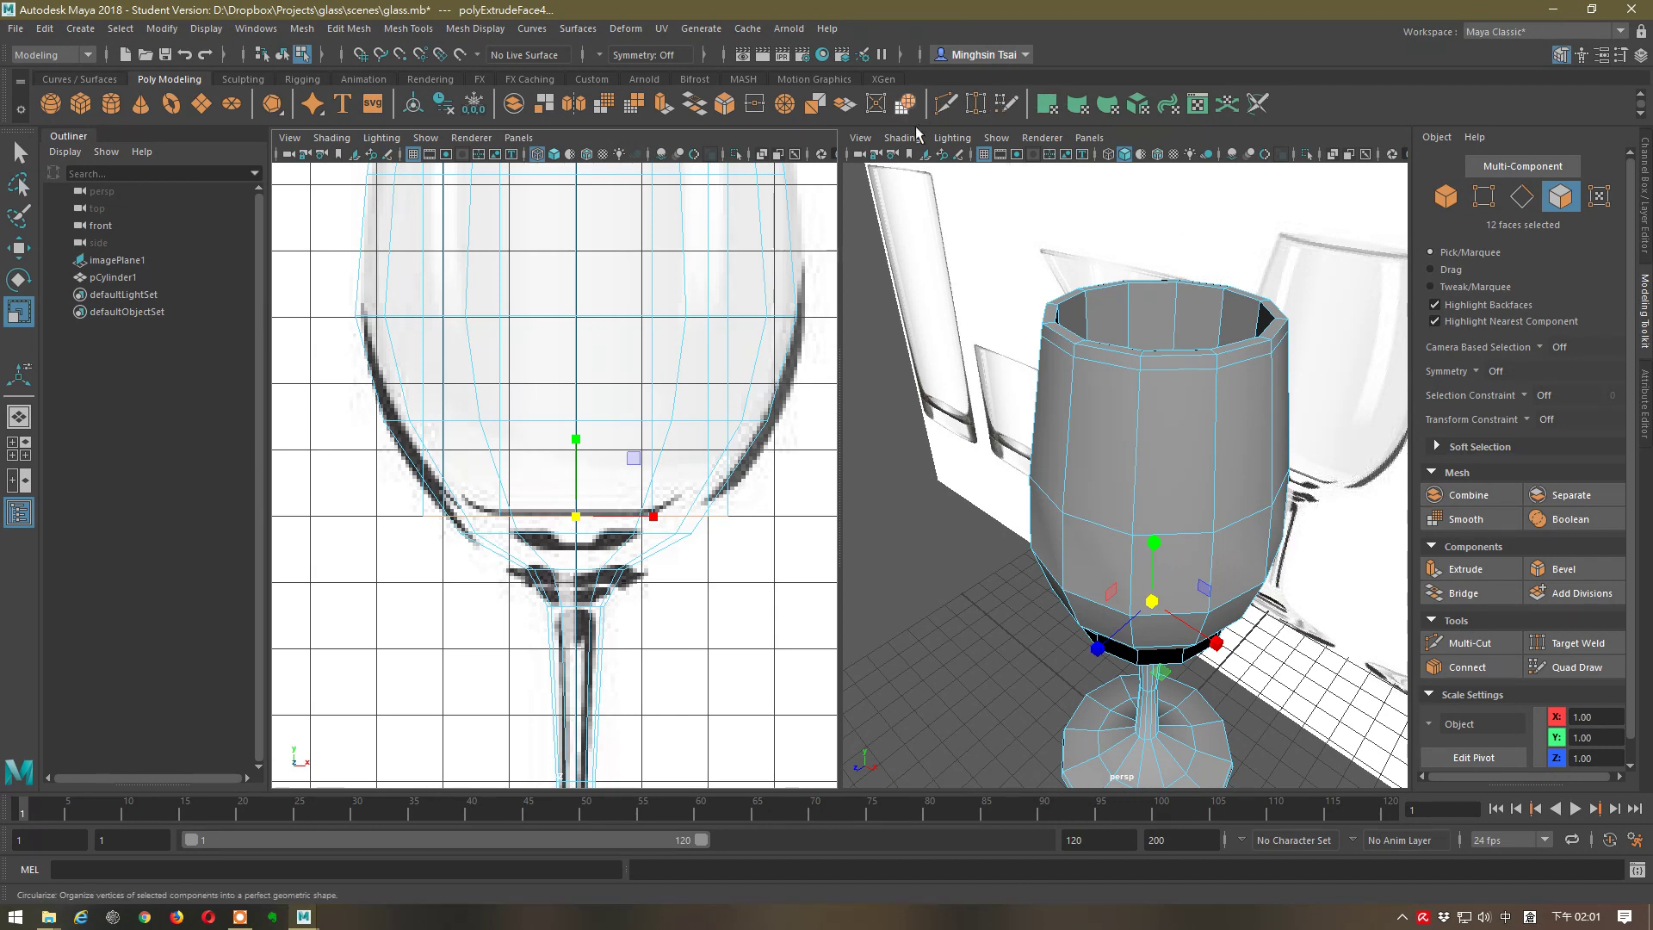
left_click(1089, 137)
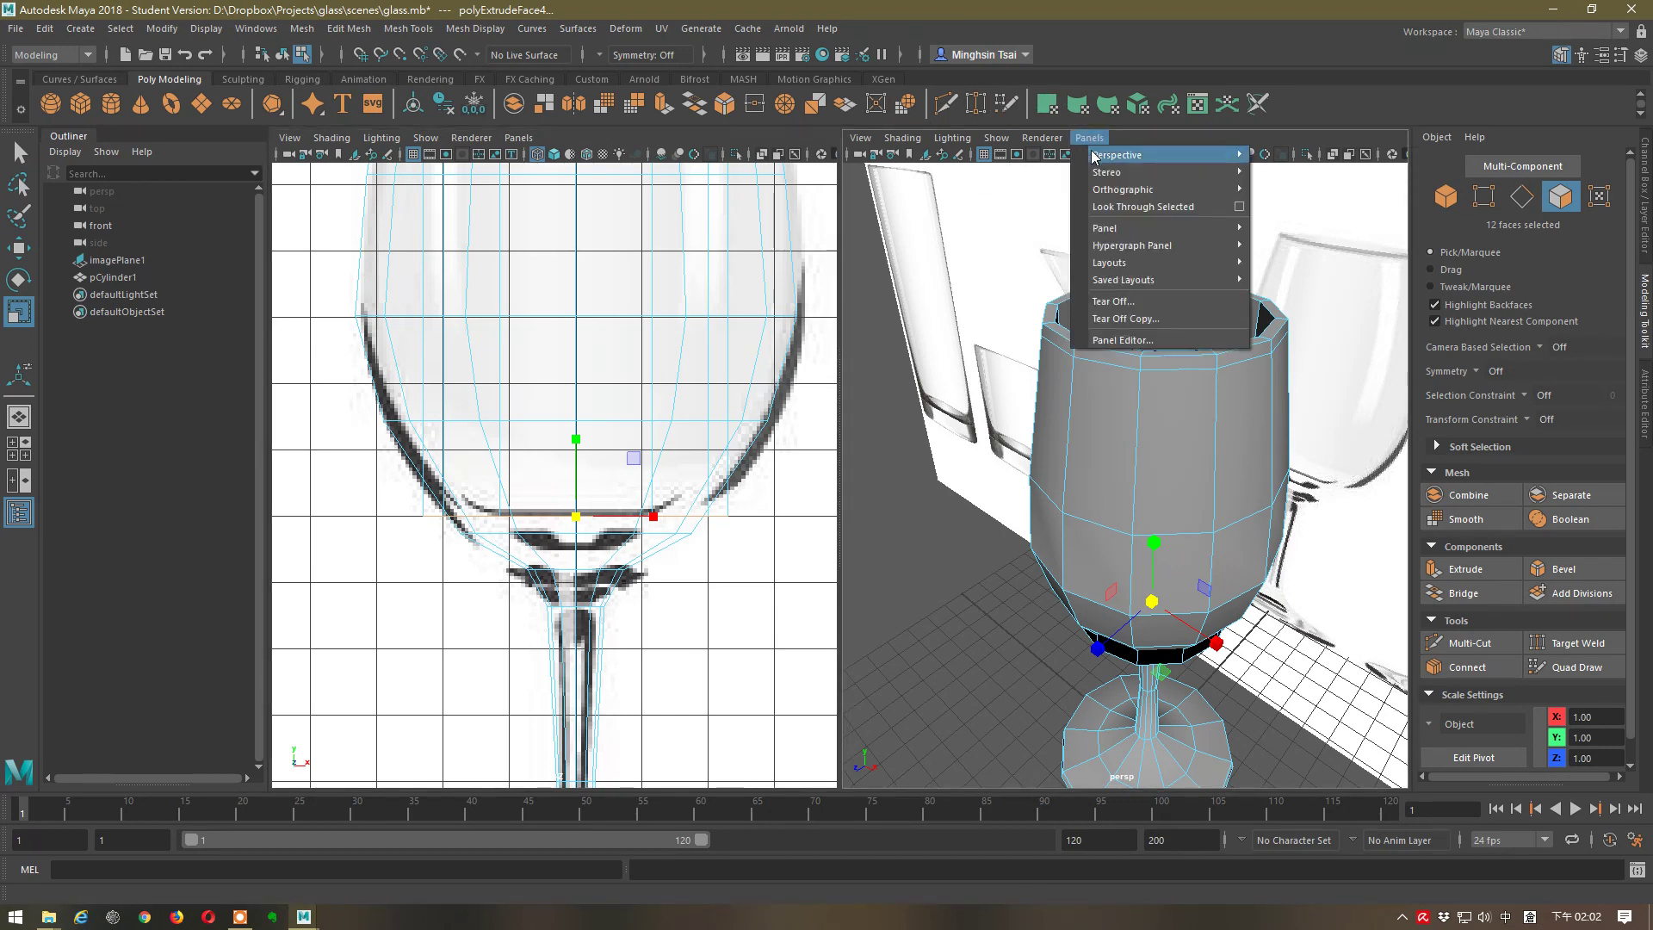
mouse_move(1123, 177)
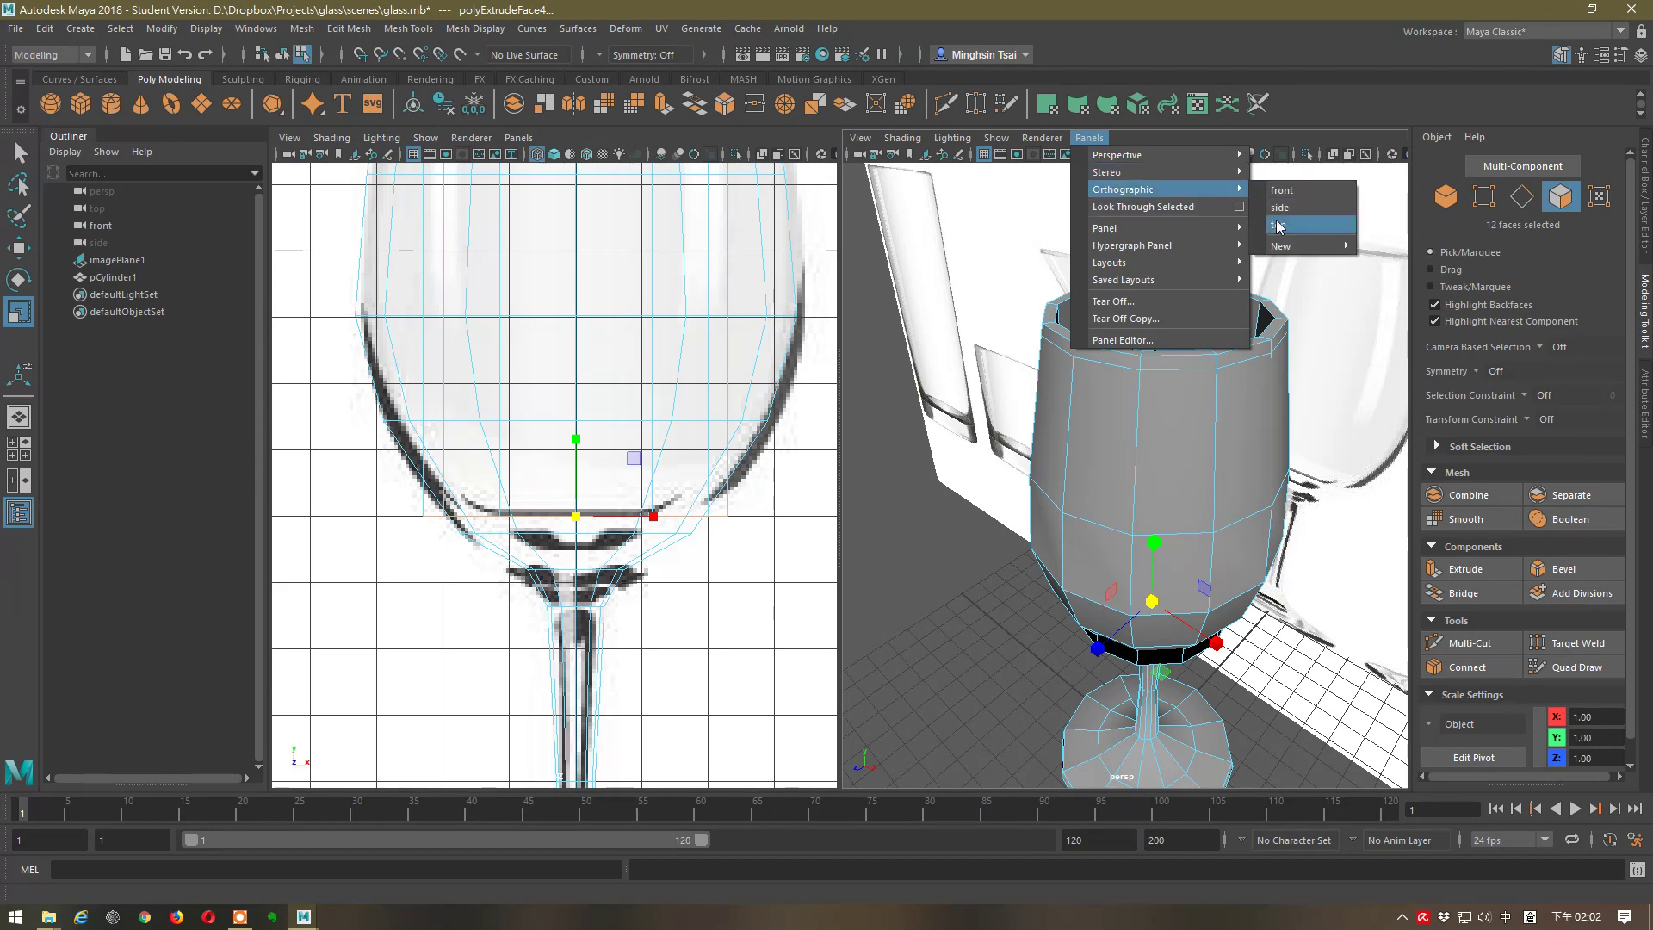
left_click(1280, 226)
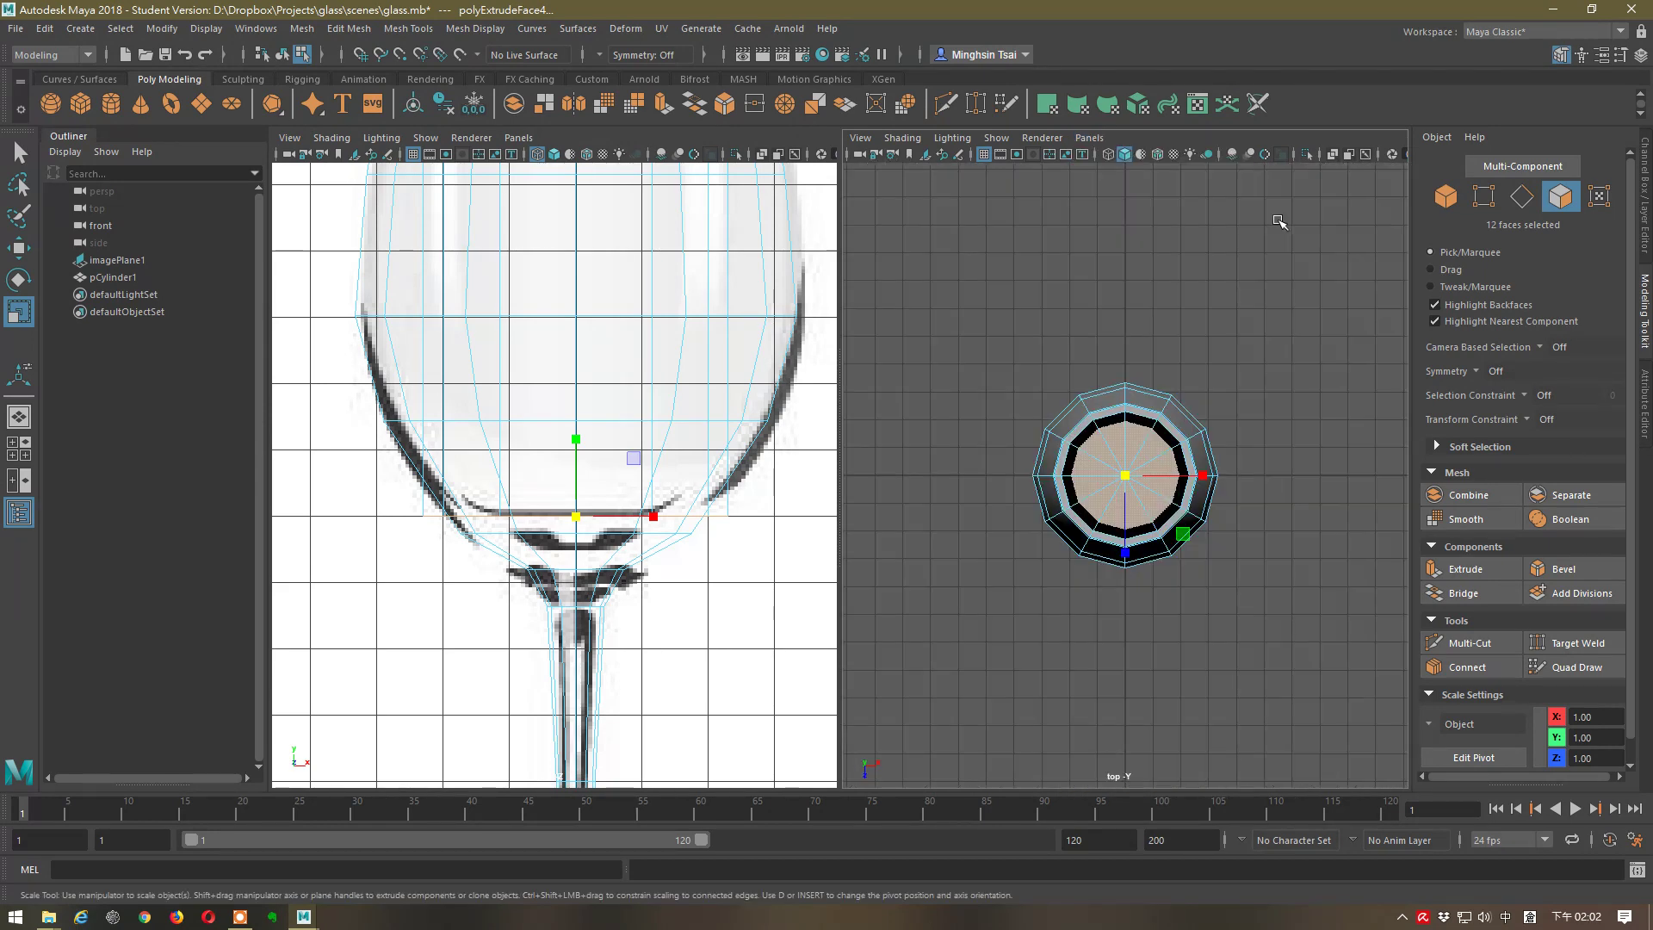
left_click(1184, 534)
left_click_drag(1185, 535, 1177, 528)
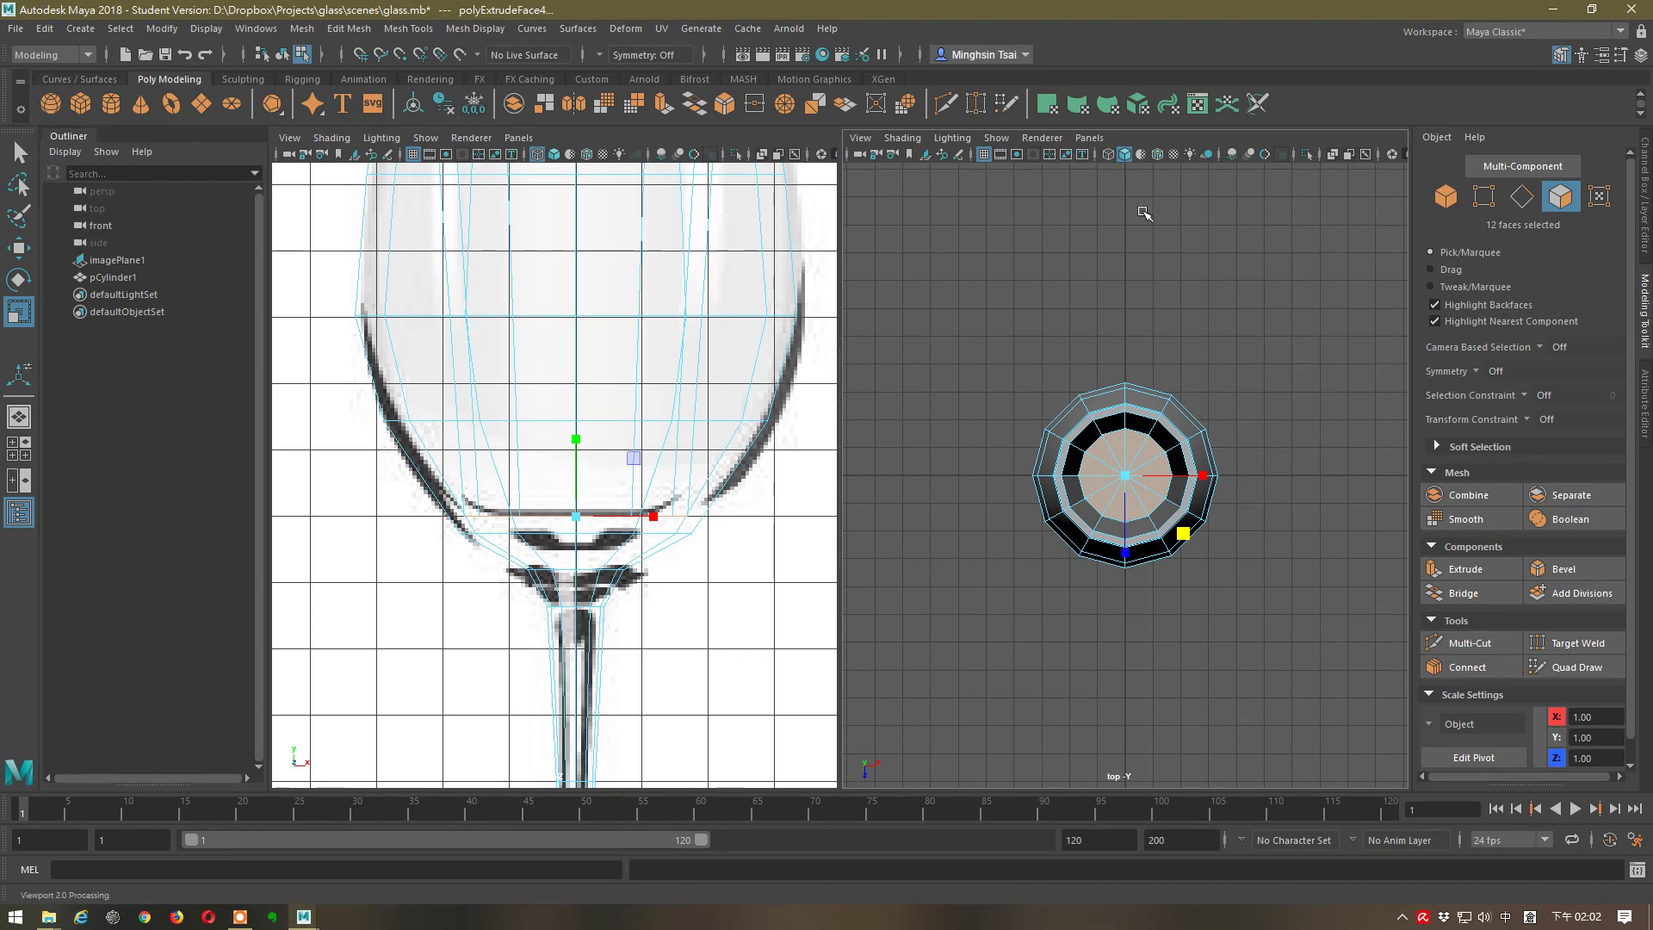
- Change the top view to the persp camera and insert an edge loop around the bowl's inner wall with Connect
left_click(1092, 140)
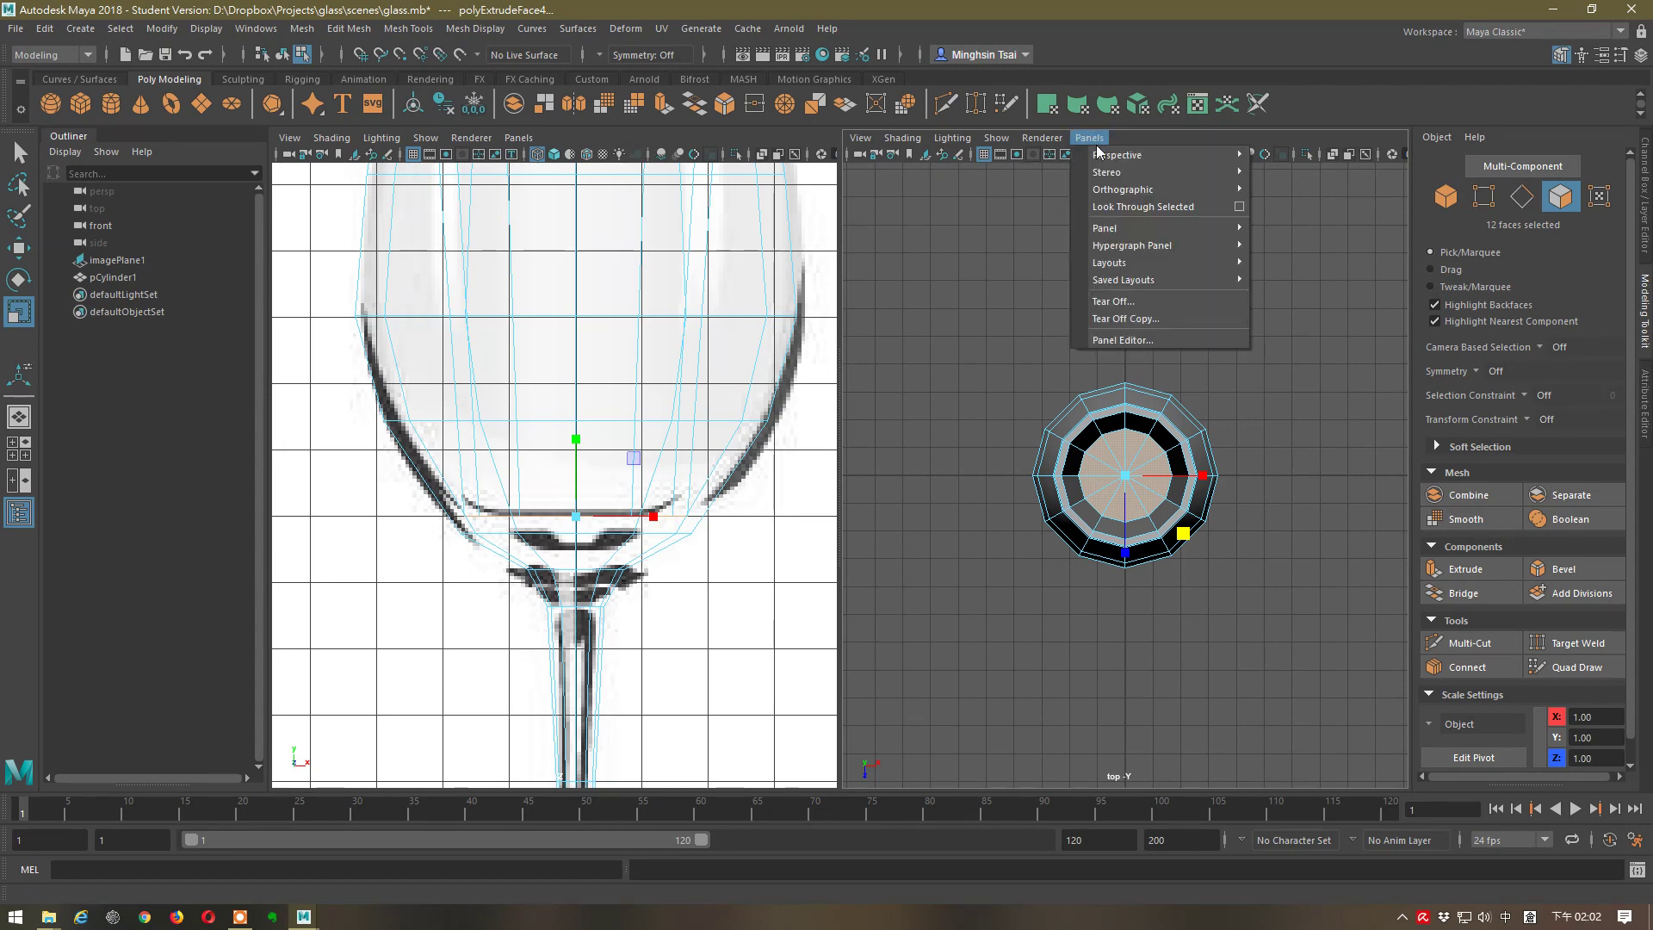
mouse_move(1150, 157)
left_click(1288, 156)
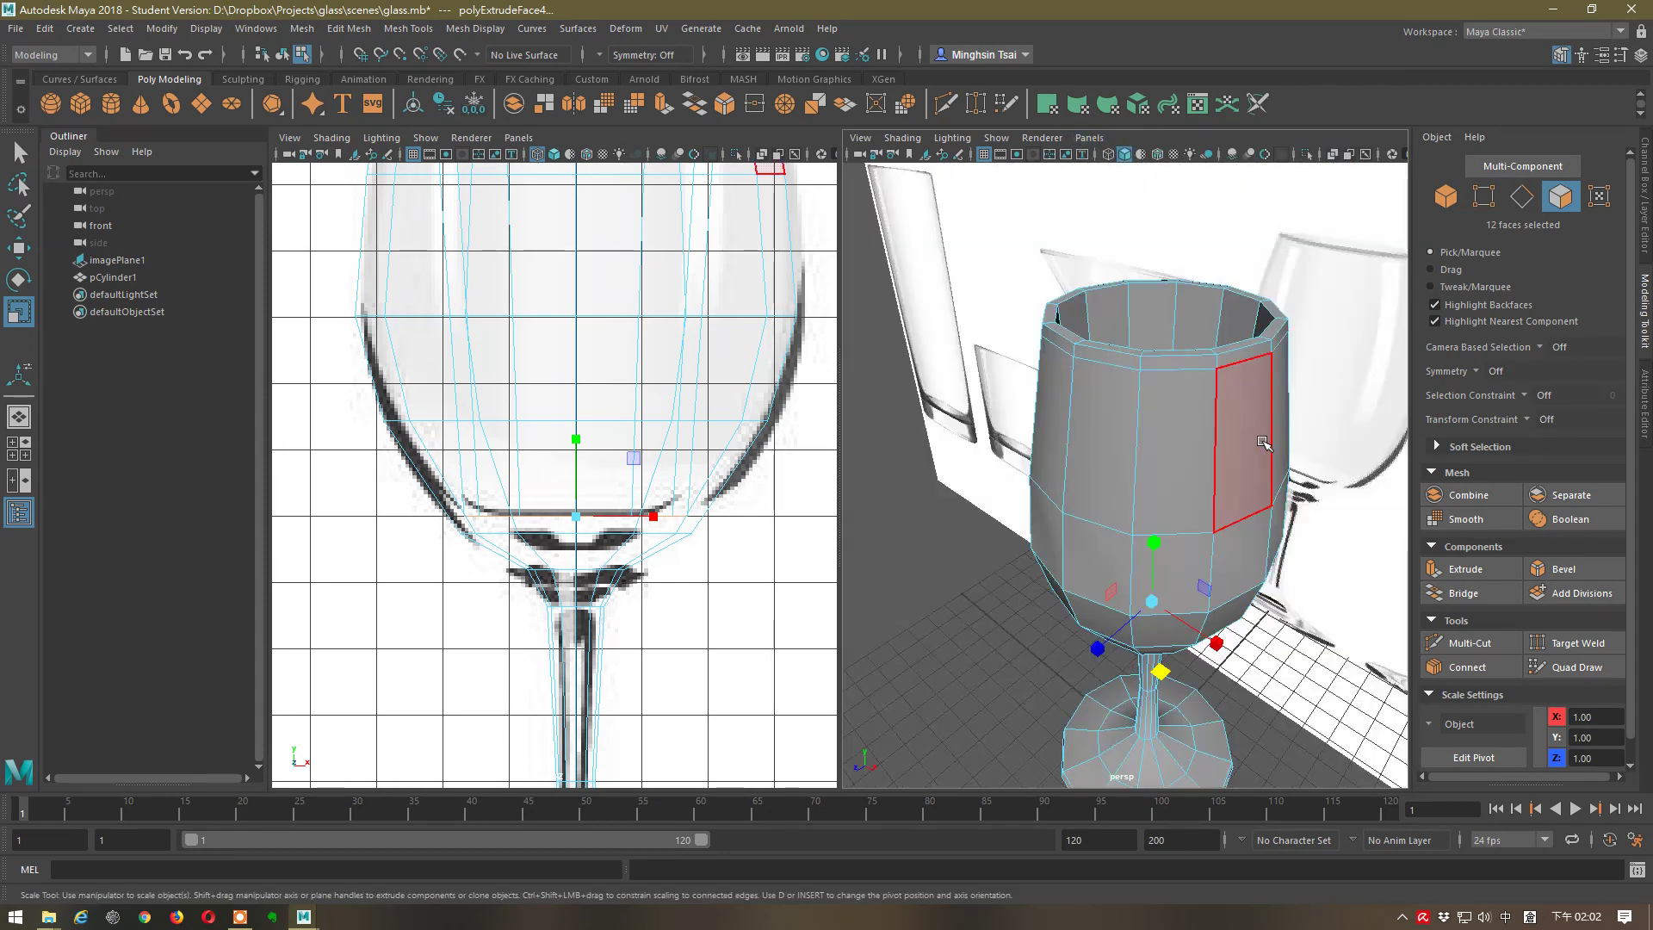
left_click_drag(1263, 442, 1259, 484, "alt")
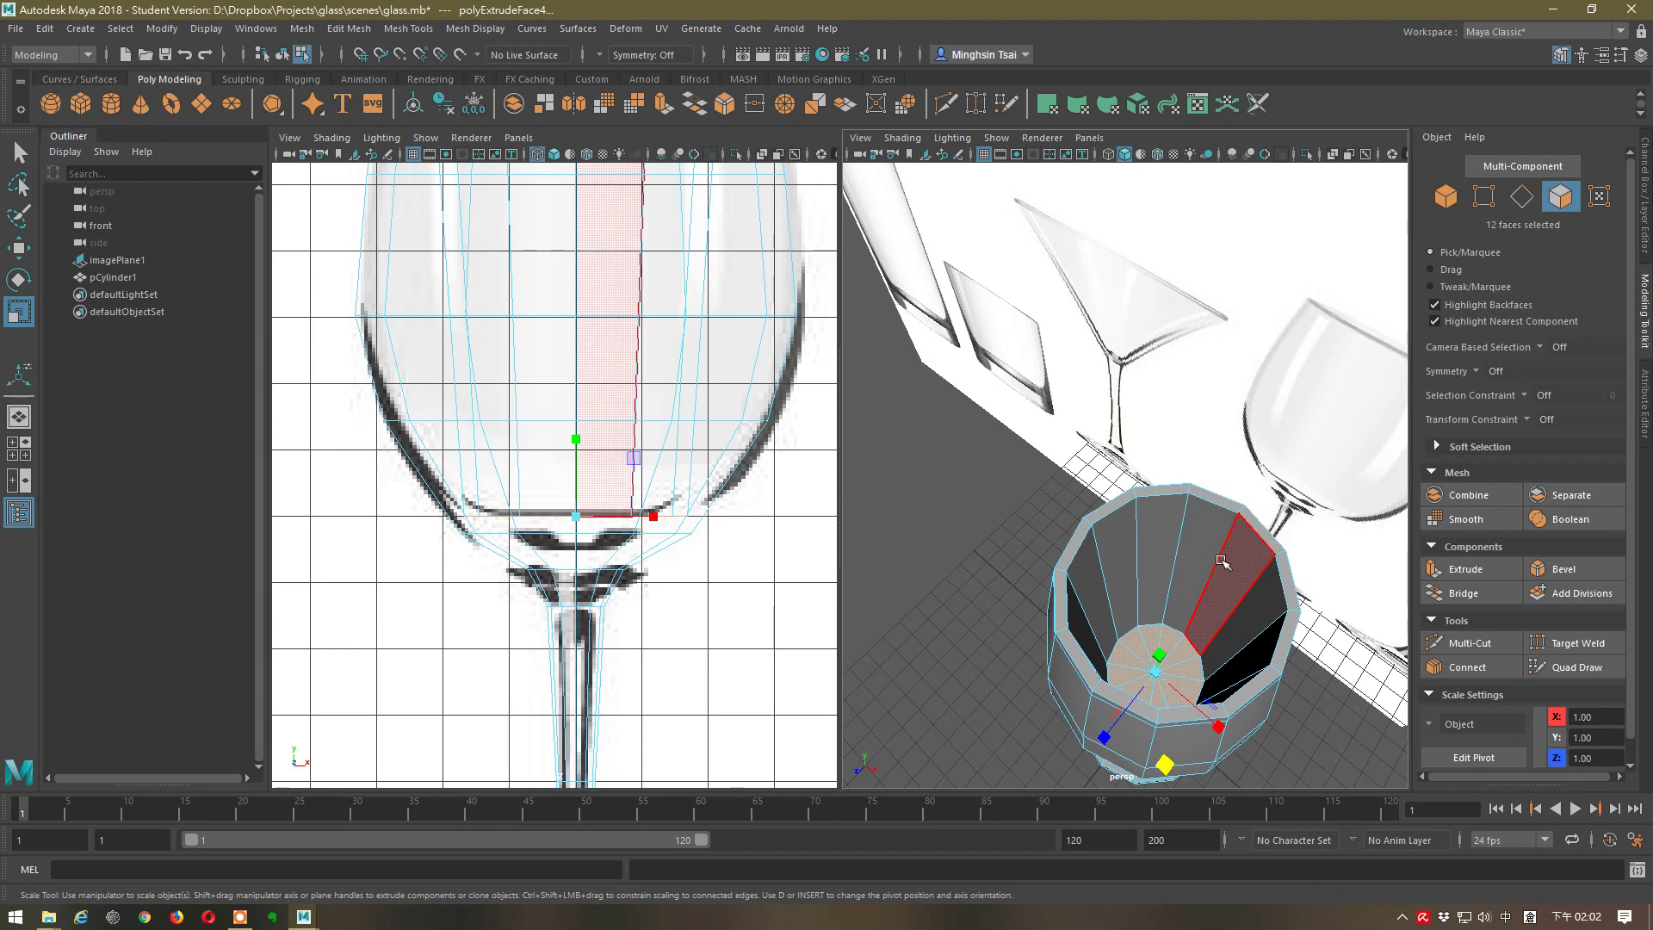
right_click_drag(1222, 562, 1224, 376)
left_click(1182, 558)
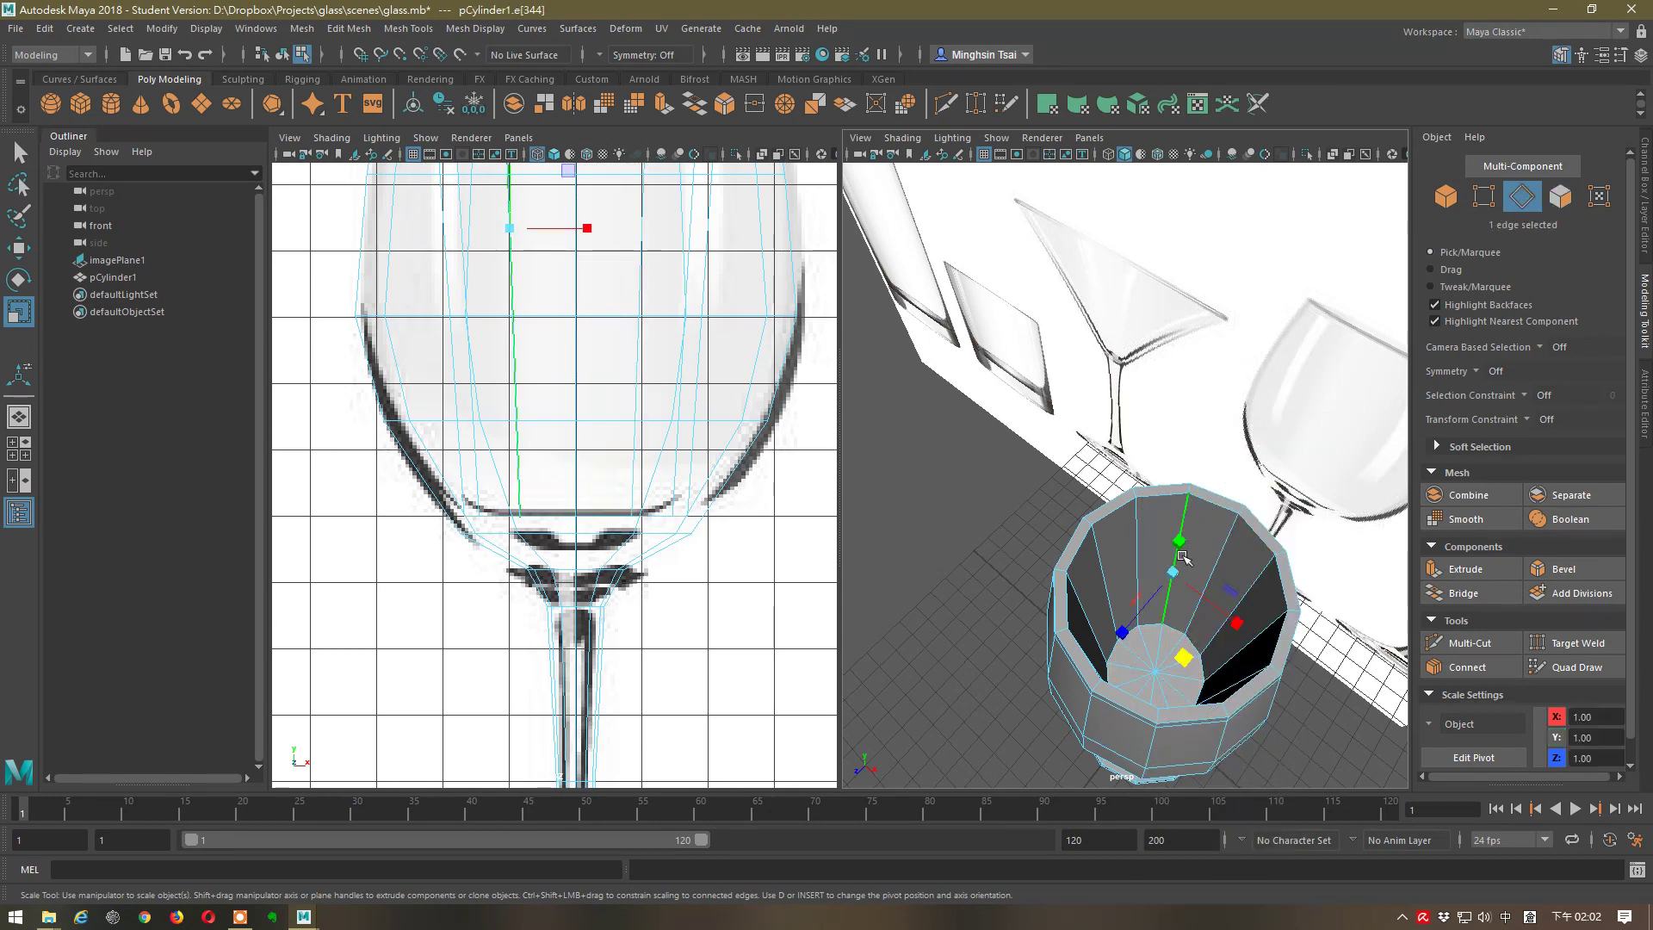
left_click(1465, 665)
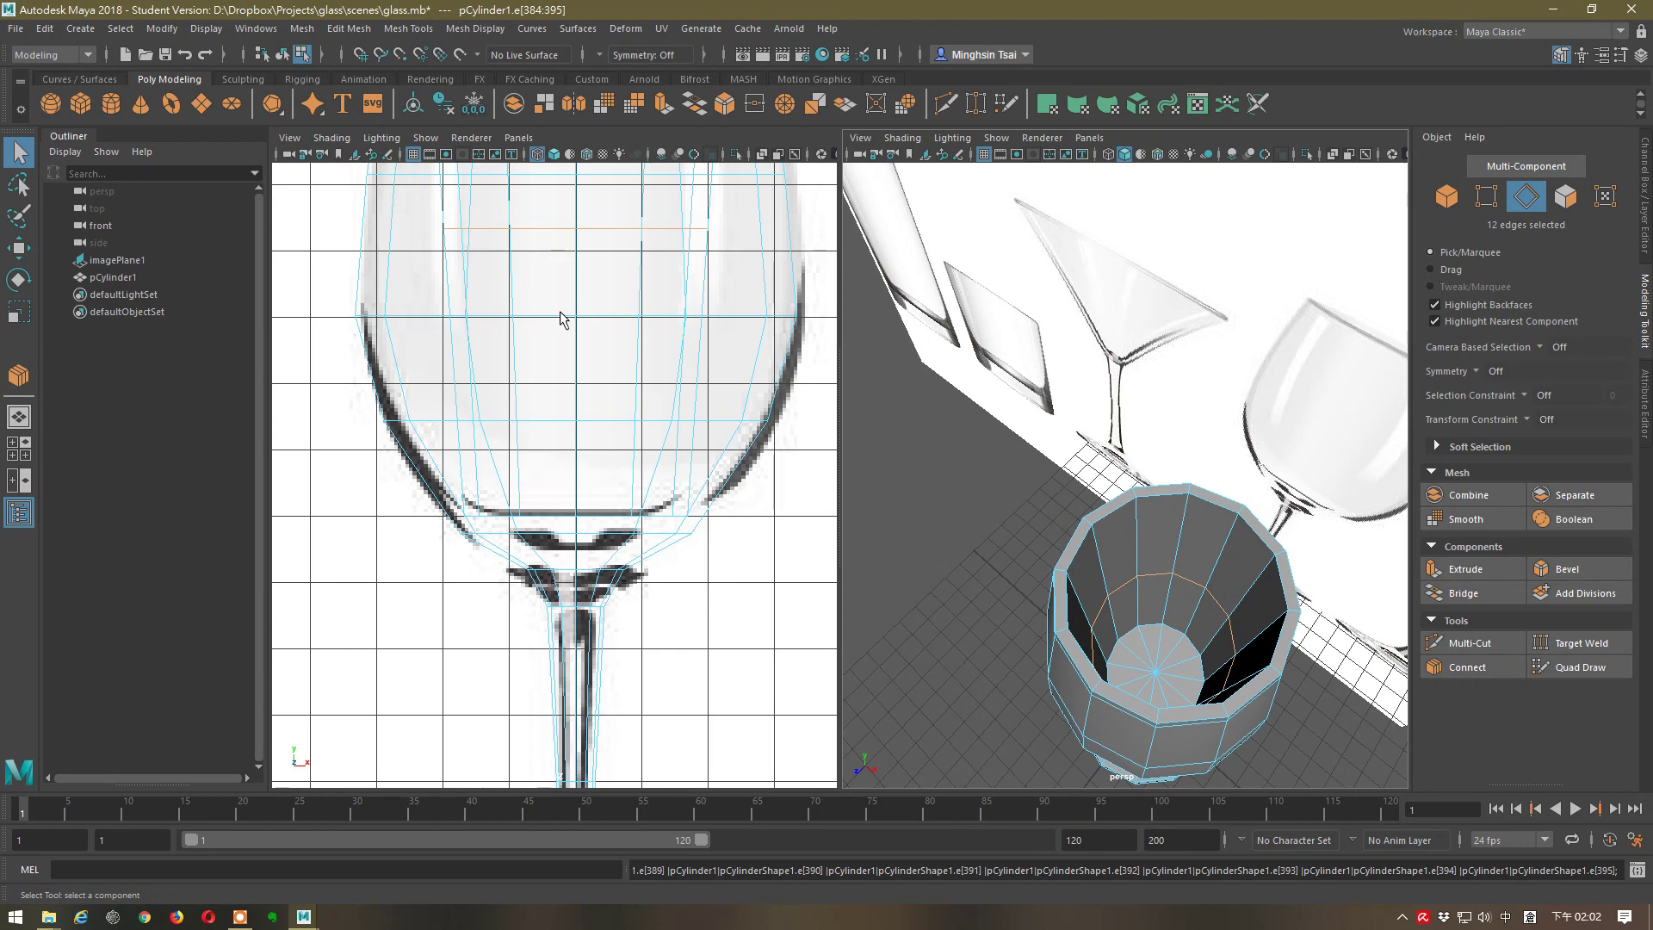
- Widen the inner wall's edge loop evenly in X and Z towards the outer wall and raise it to Y 12.90
scroll(559, 319, "down", 3)
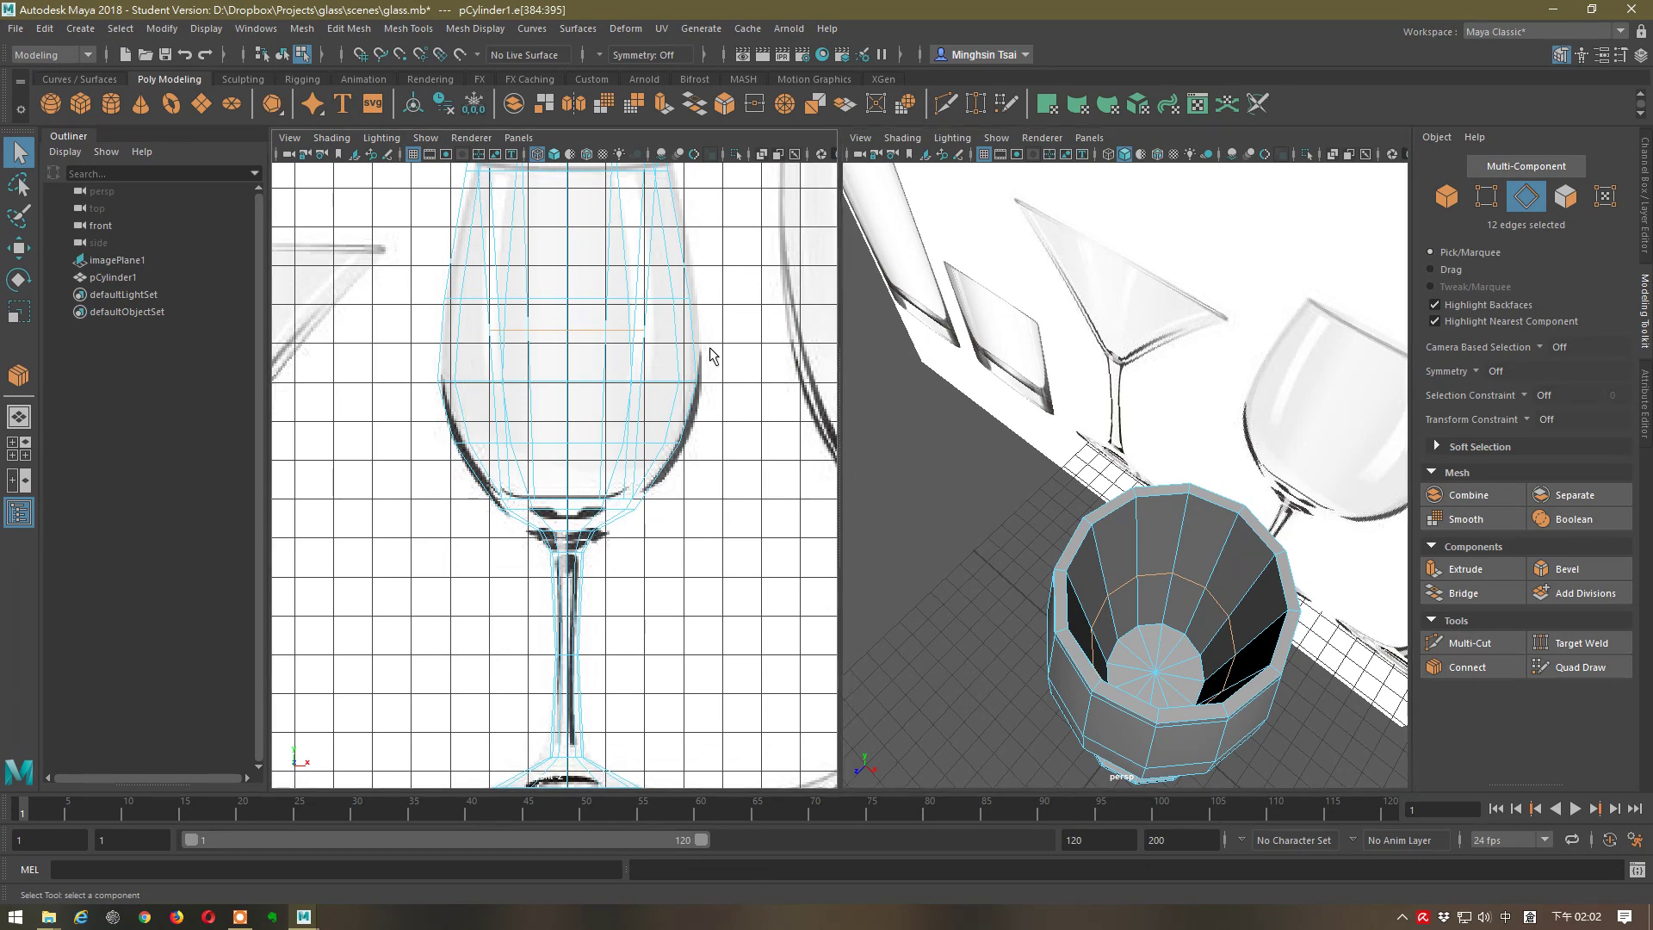
middle_click_drag(712, 339, 714, 443, "alt")
scroll(713, 444, "up", 2)
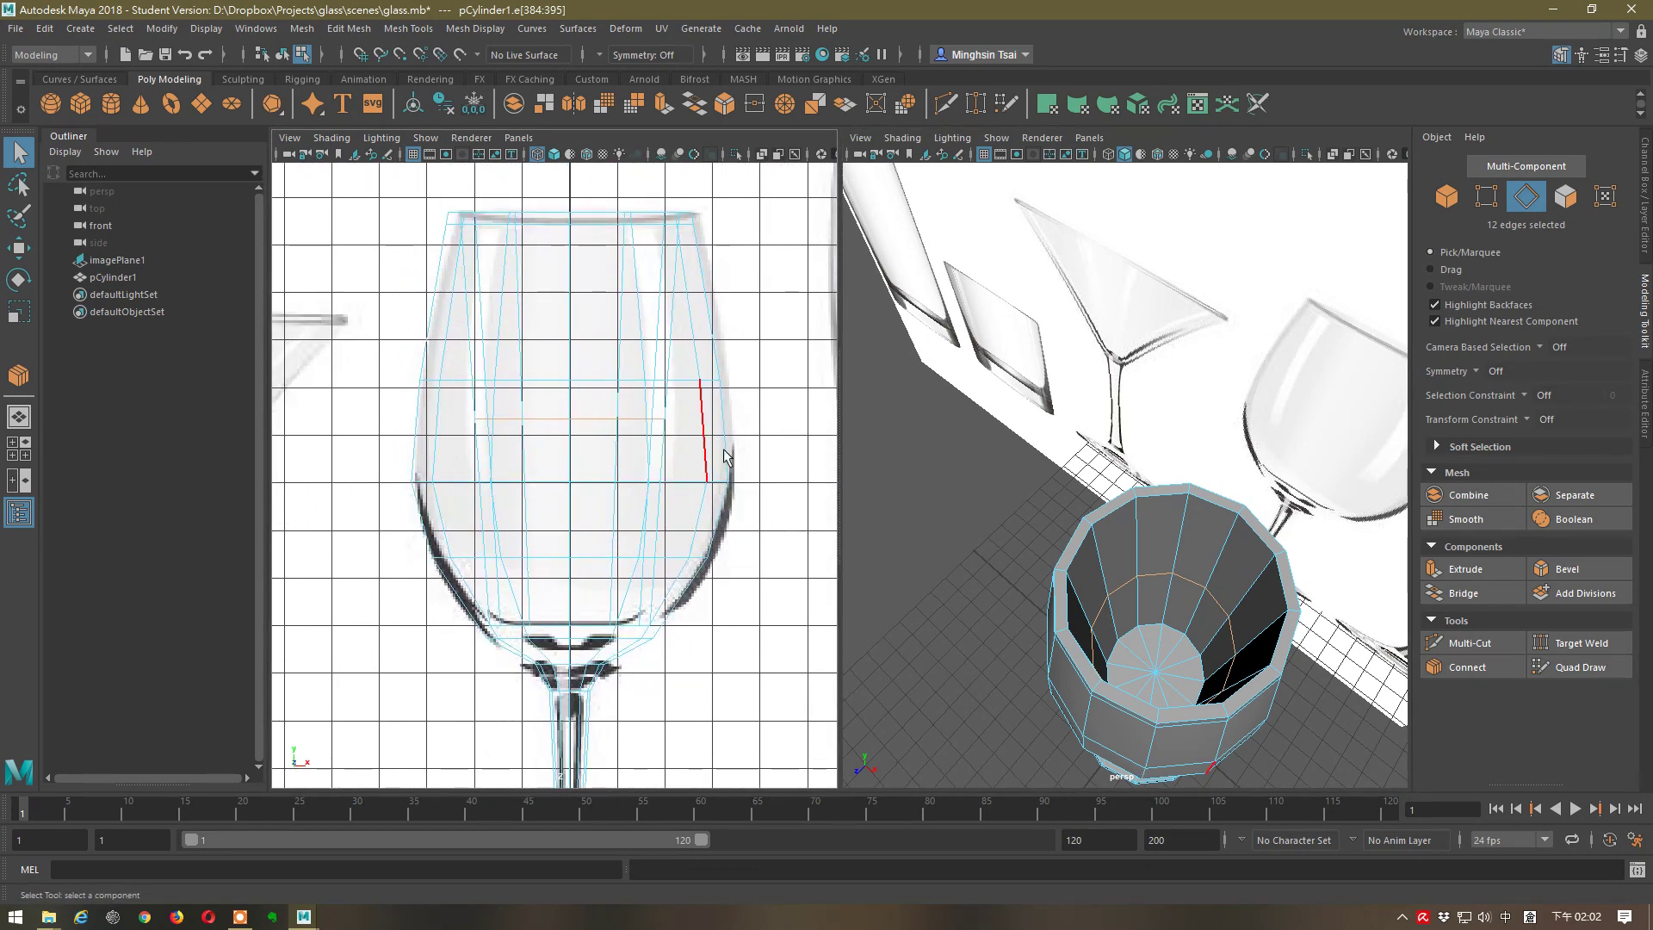
key("r")
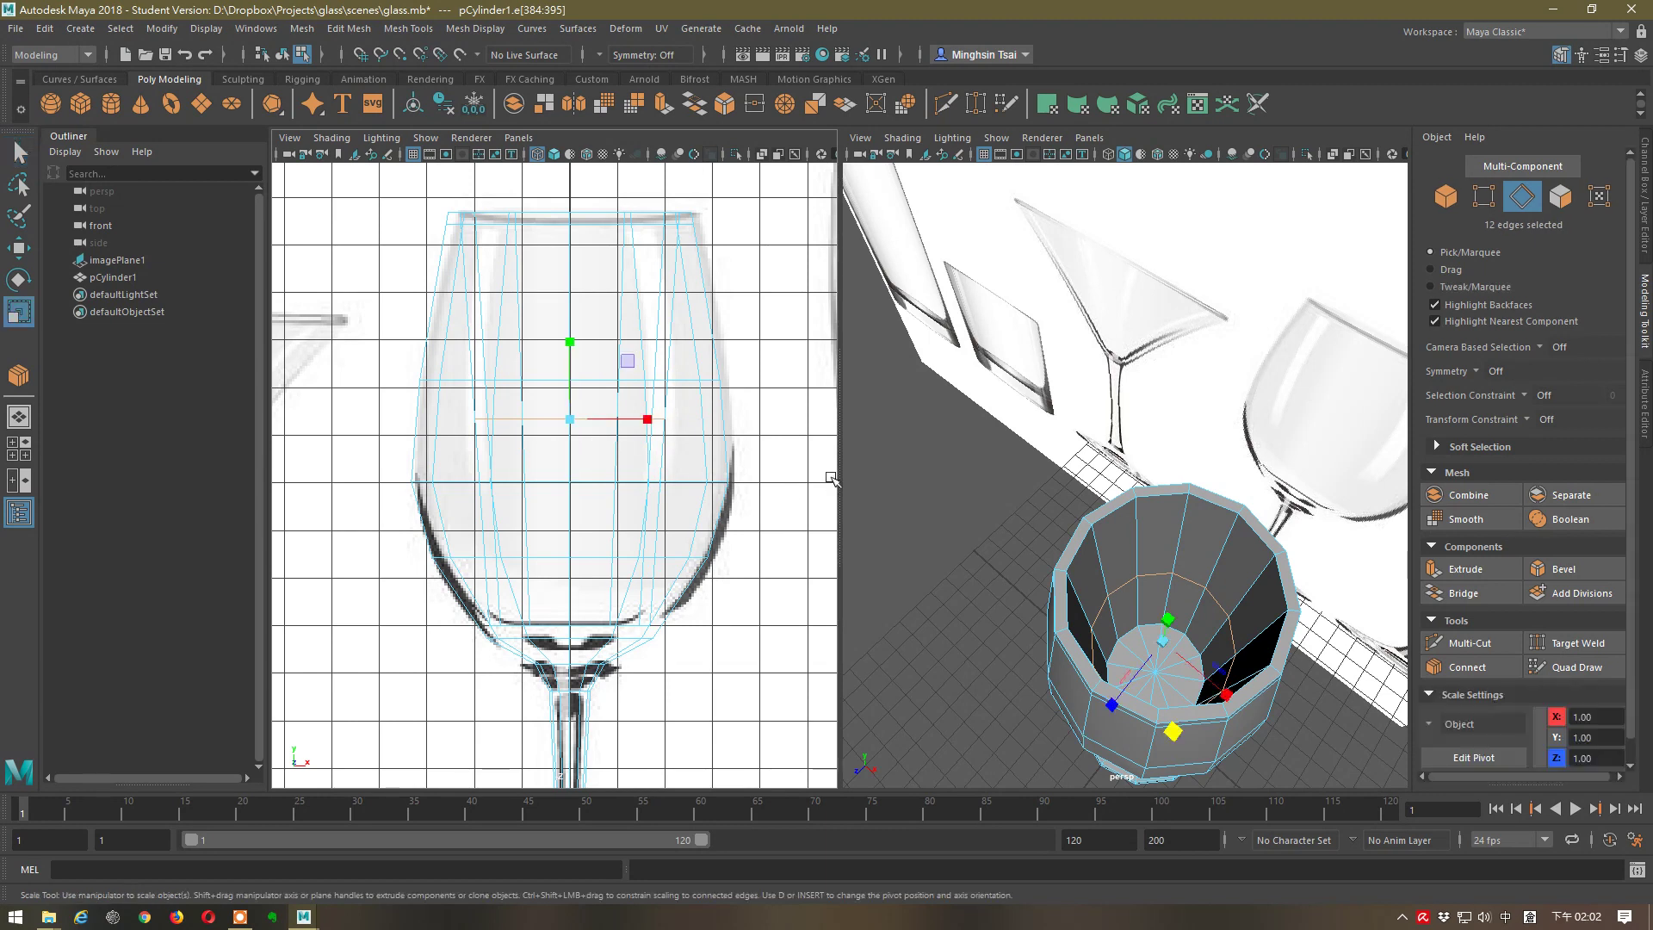
left_click(1171, 730)
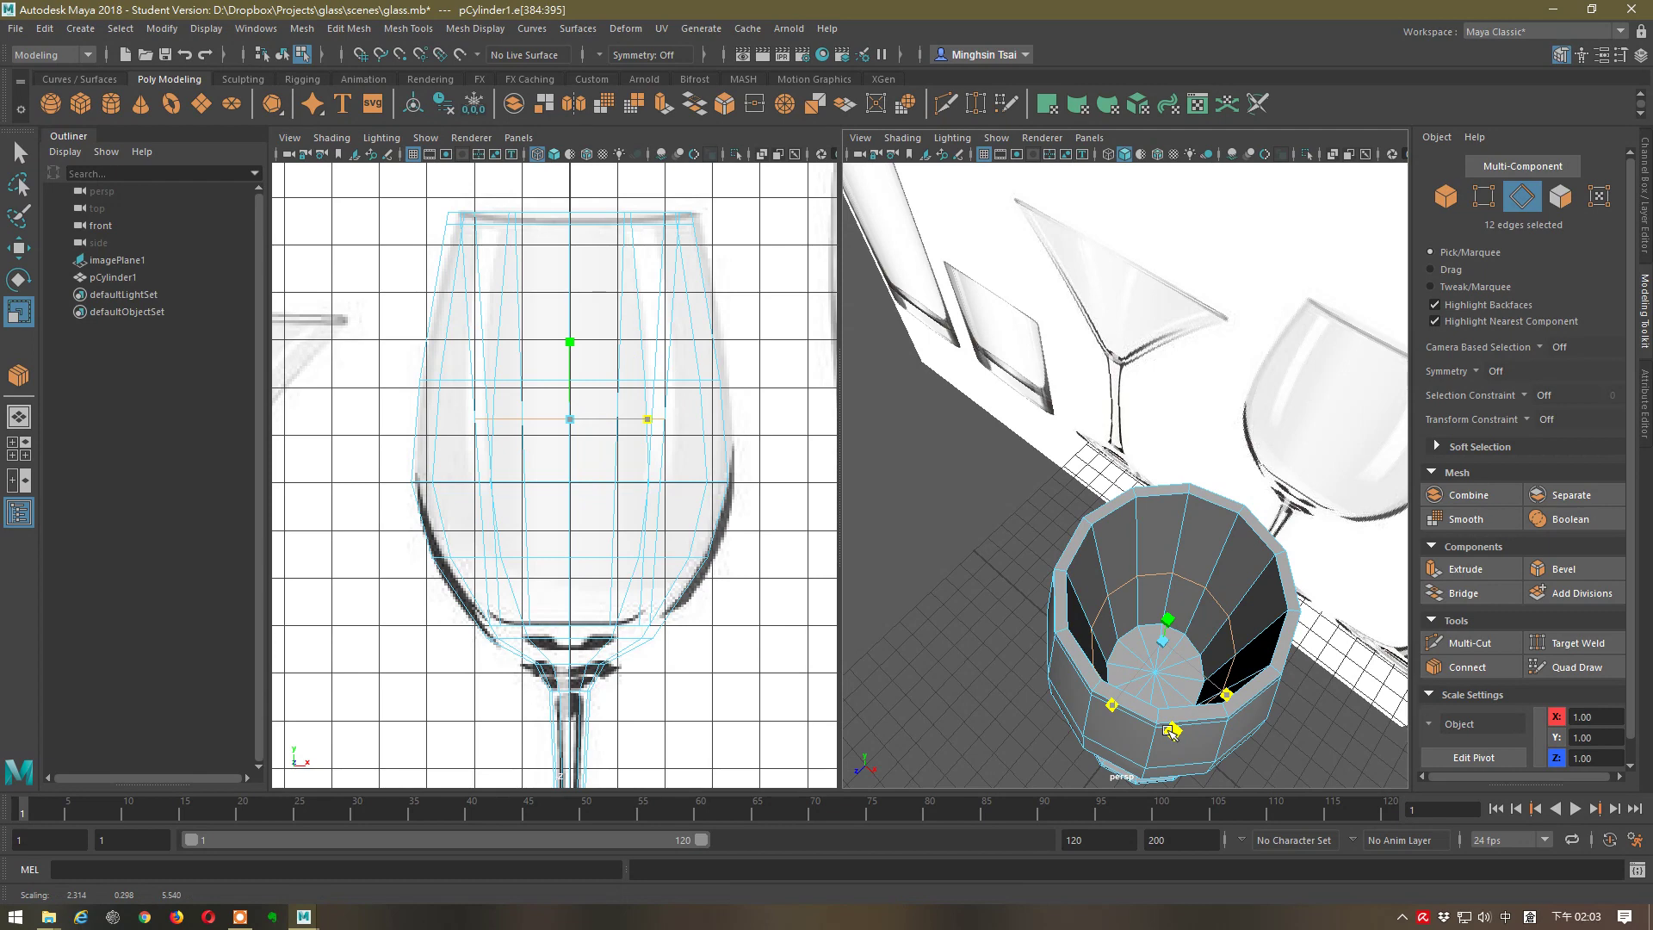
left_click_drag(1171, 731, 1179, 745)
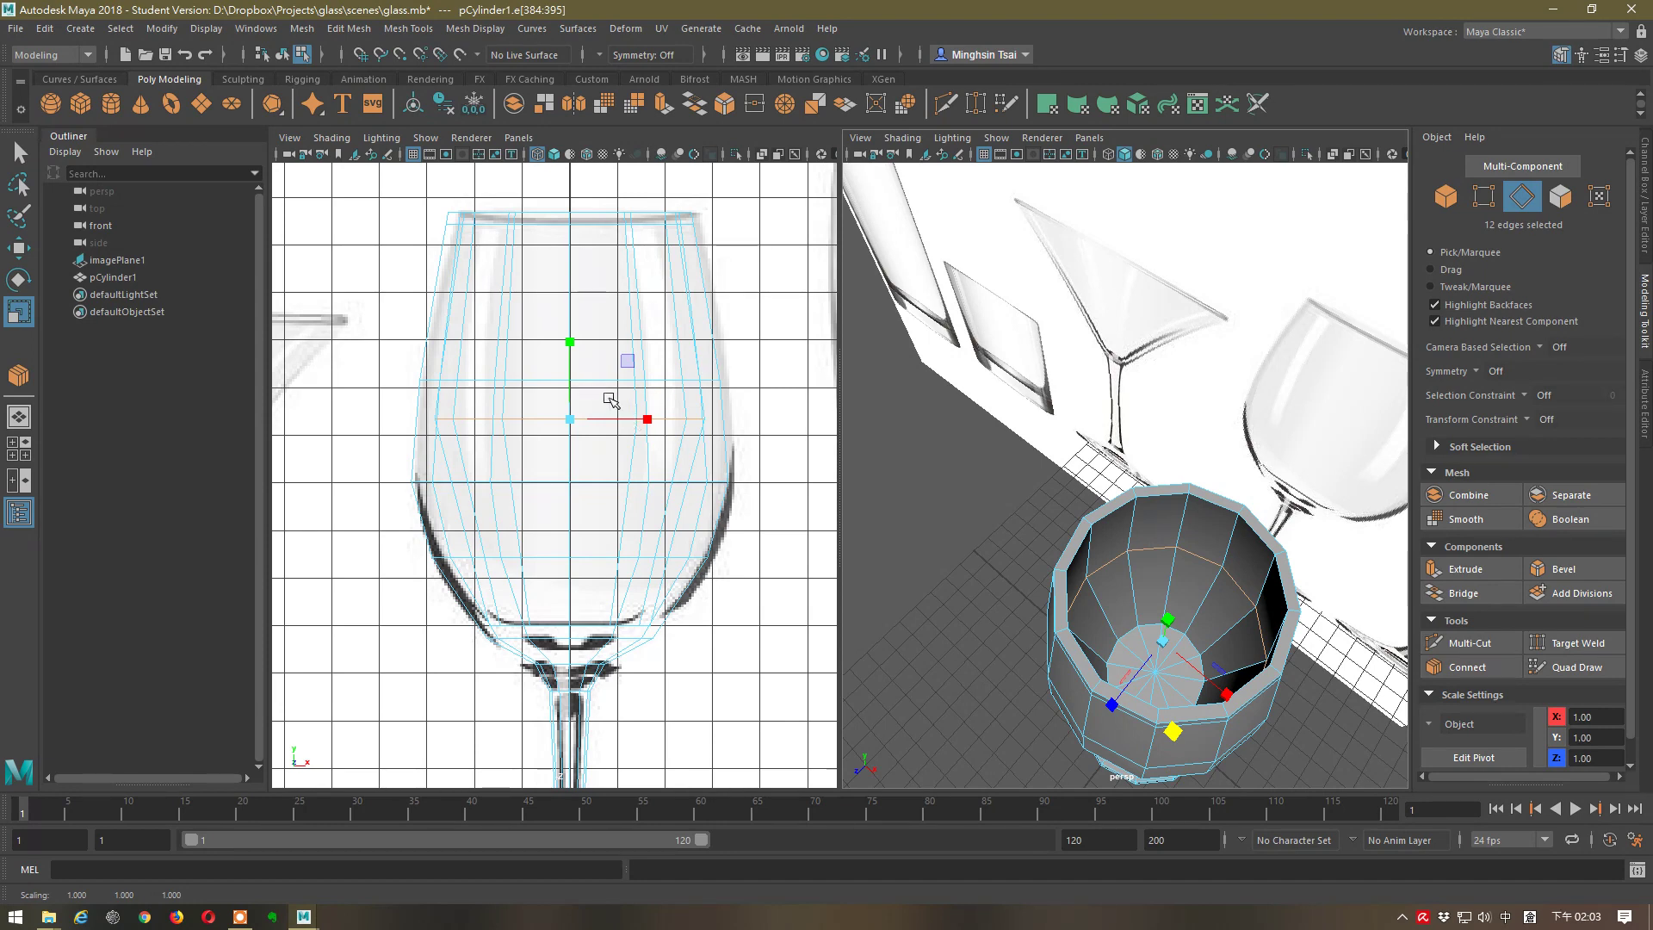
key("w")
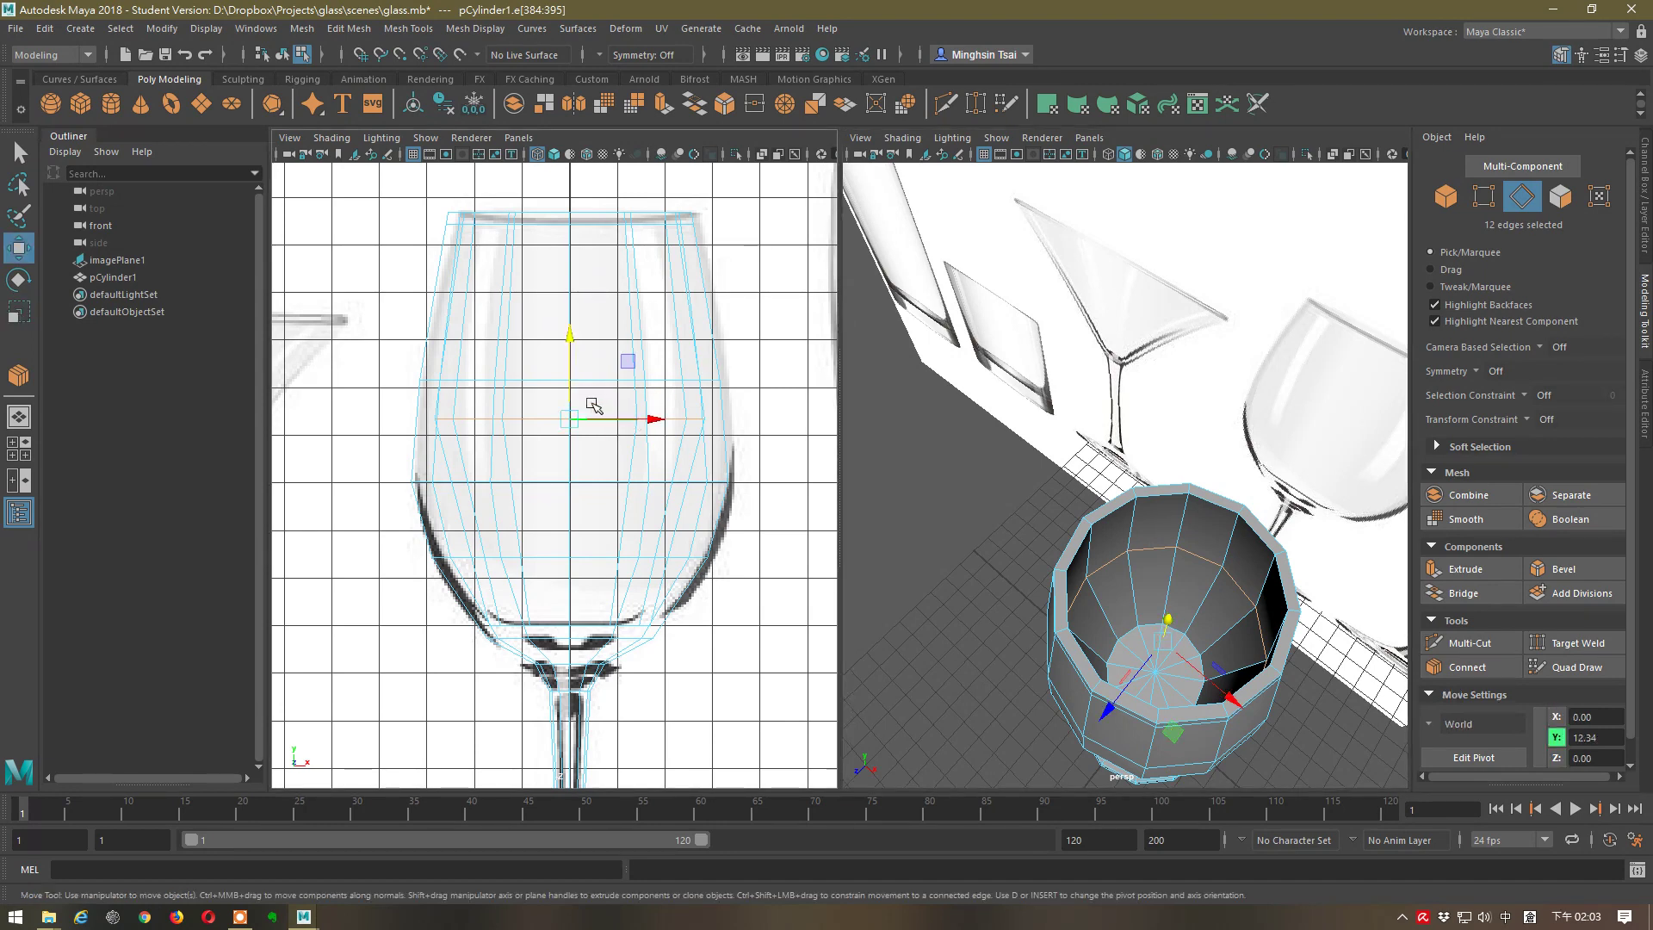
left_click_drag(565, 347, 565, 320)
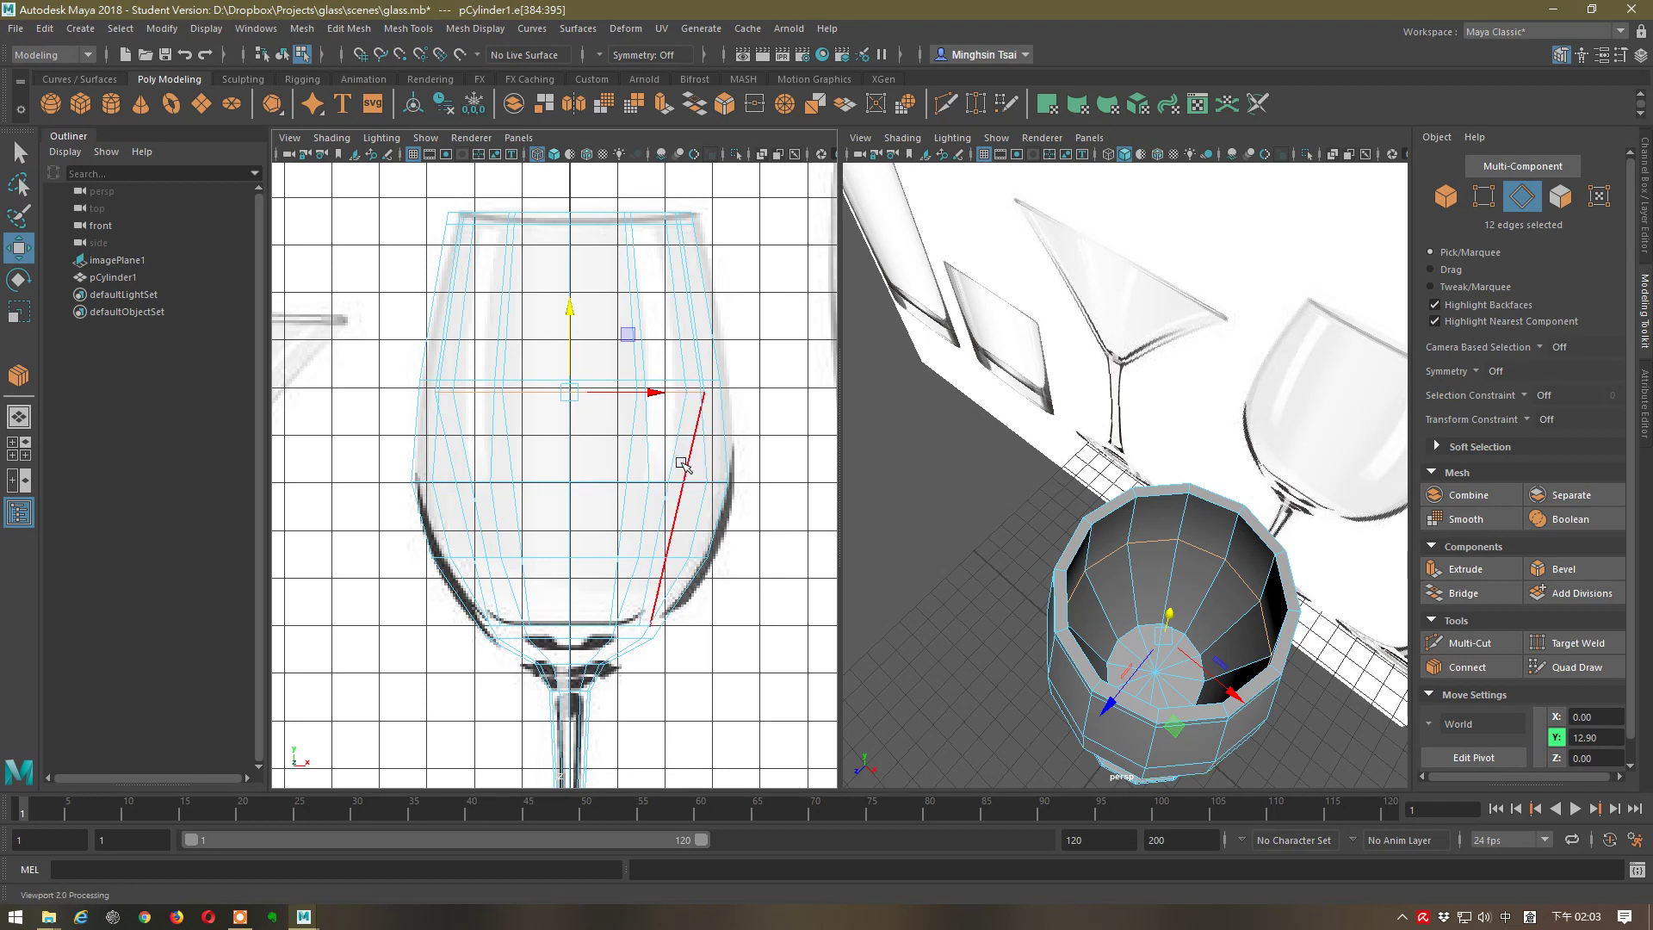
- Insert another edge loop around the lower inner wall of the bowl with Connect, between the existing loop and the bowl floor
left_click(681, 465)
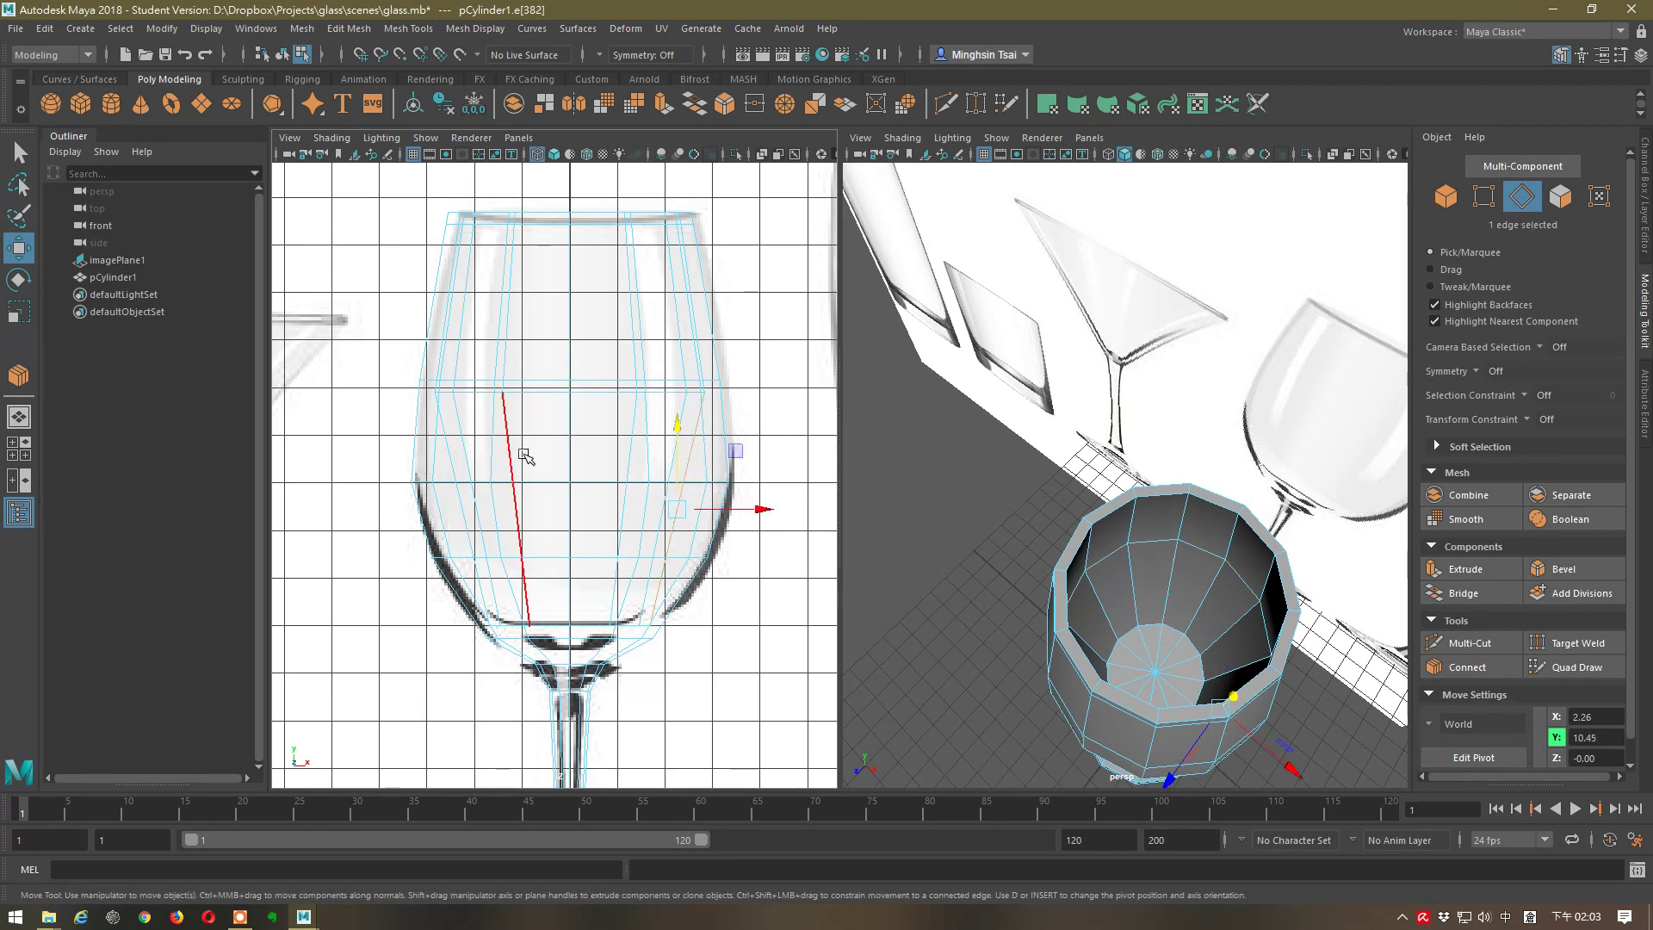
left_click(518, 456)
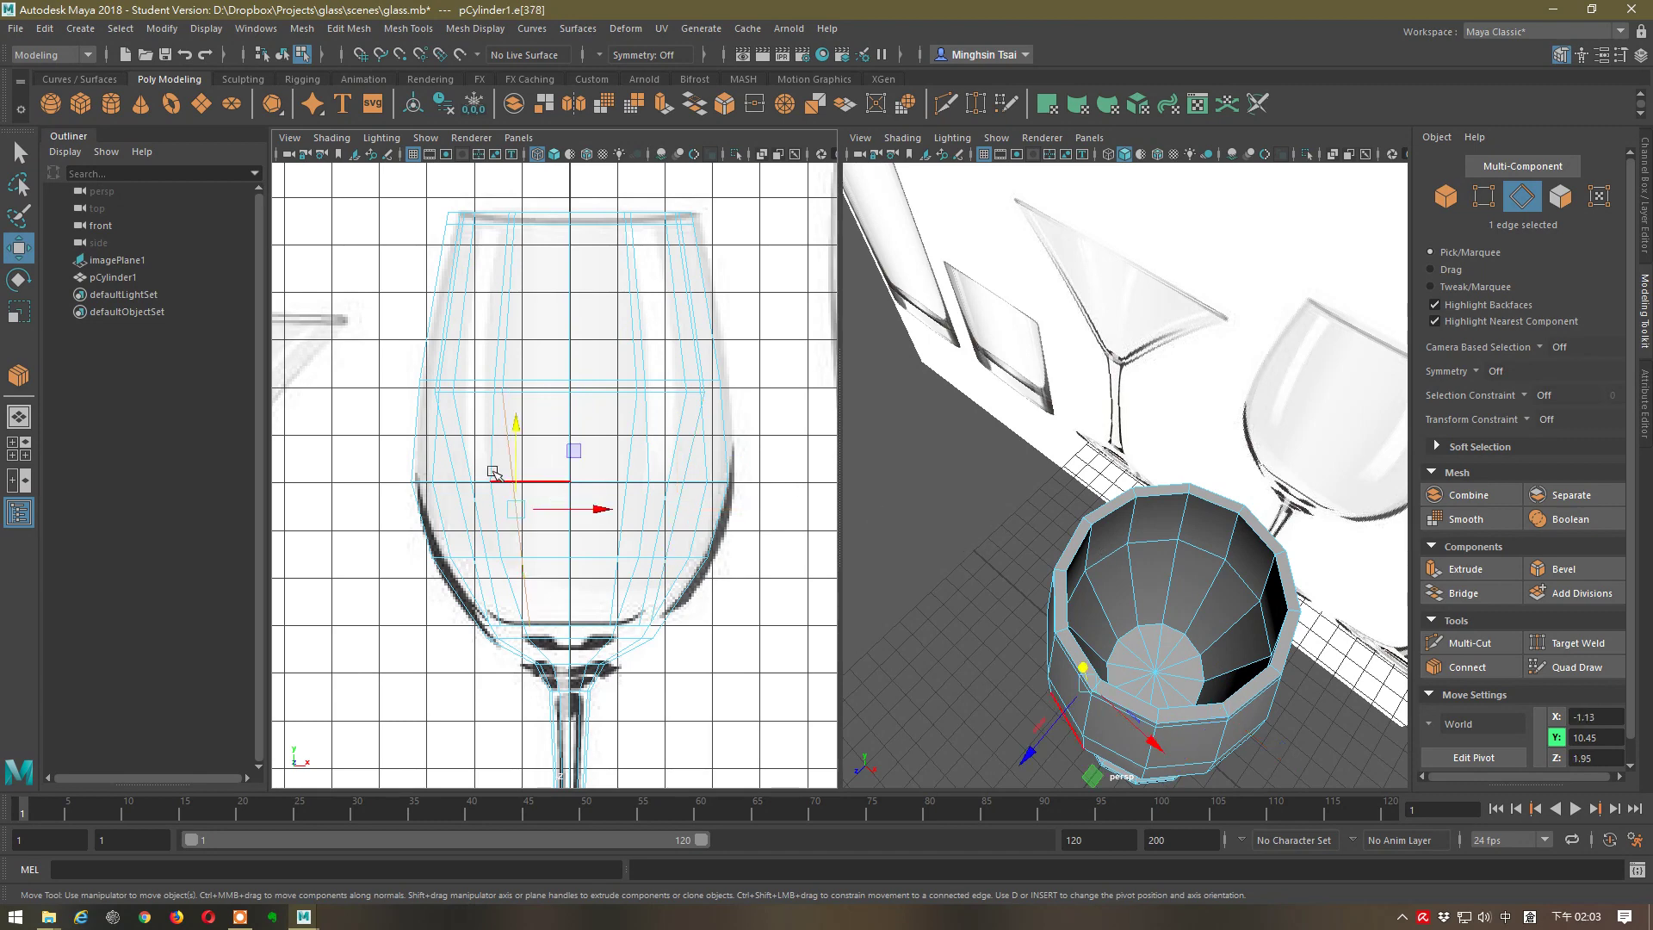
left_click(460, 508)
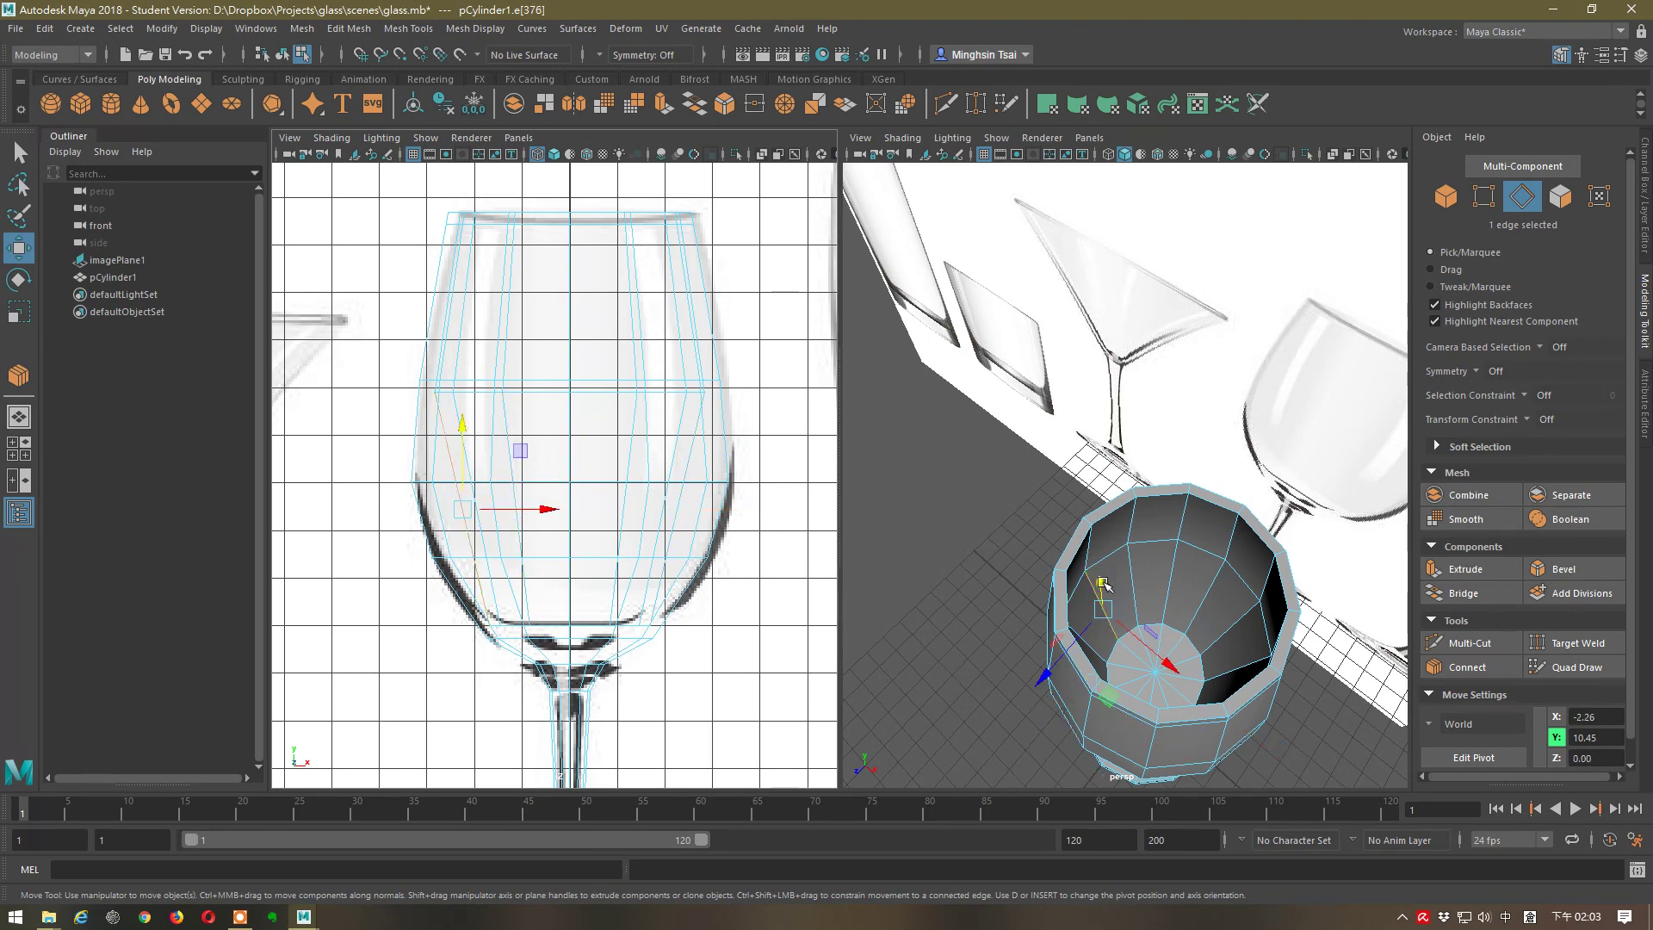
left_click(1489, 661)
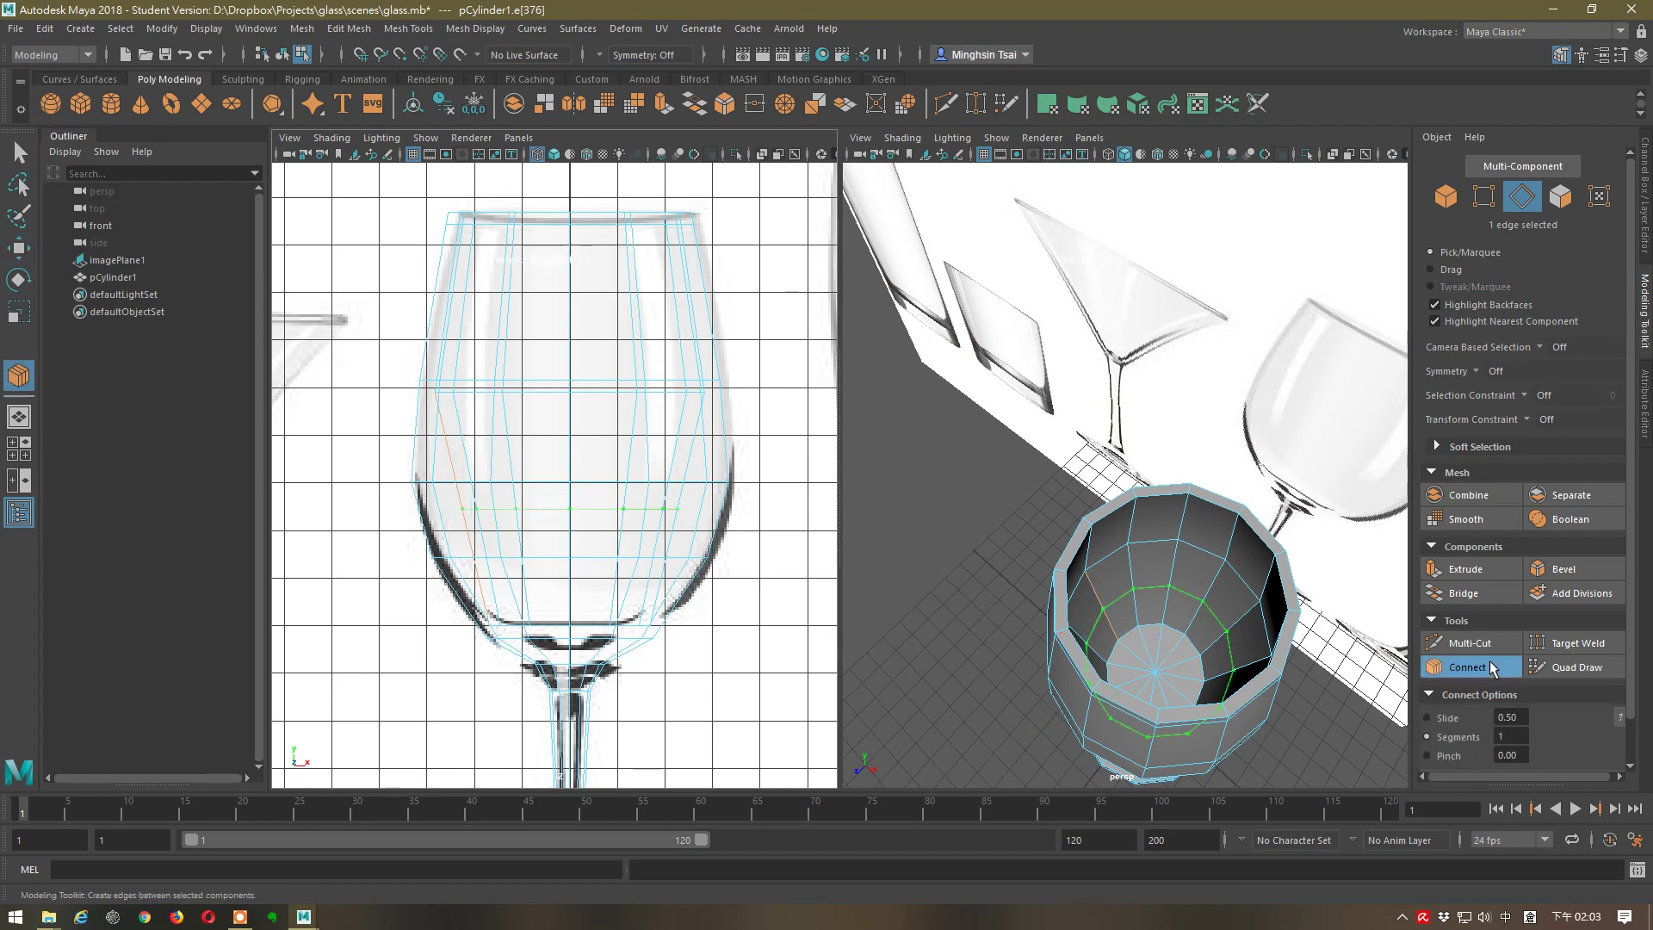
left_click(1489, 661)
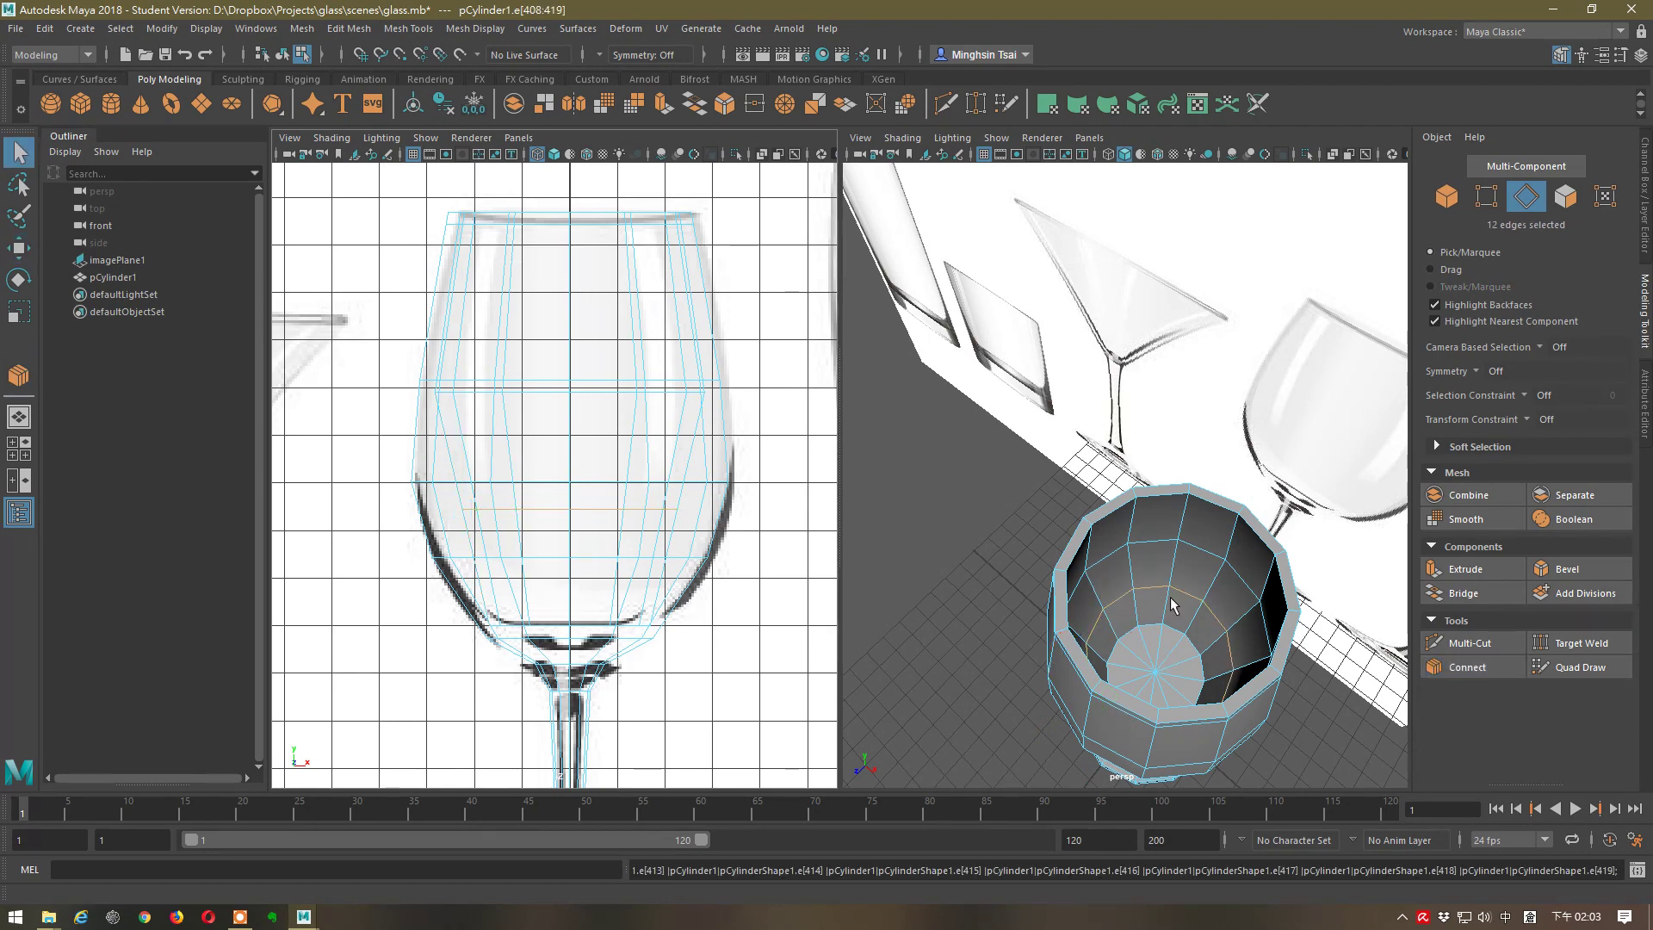
- Scale the new inner loop evenly in X and Z by about 1.3 and raise it to Y 11.04
key("r")
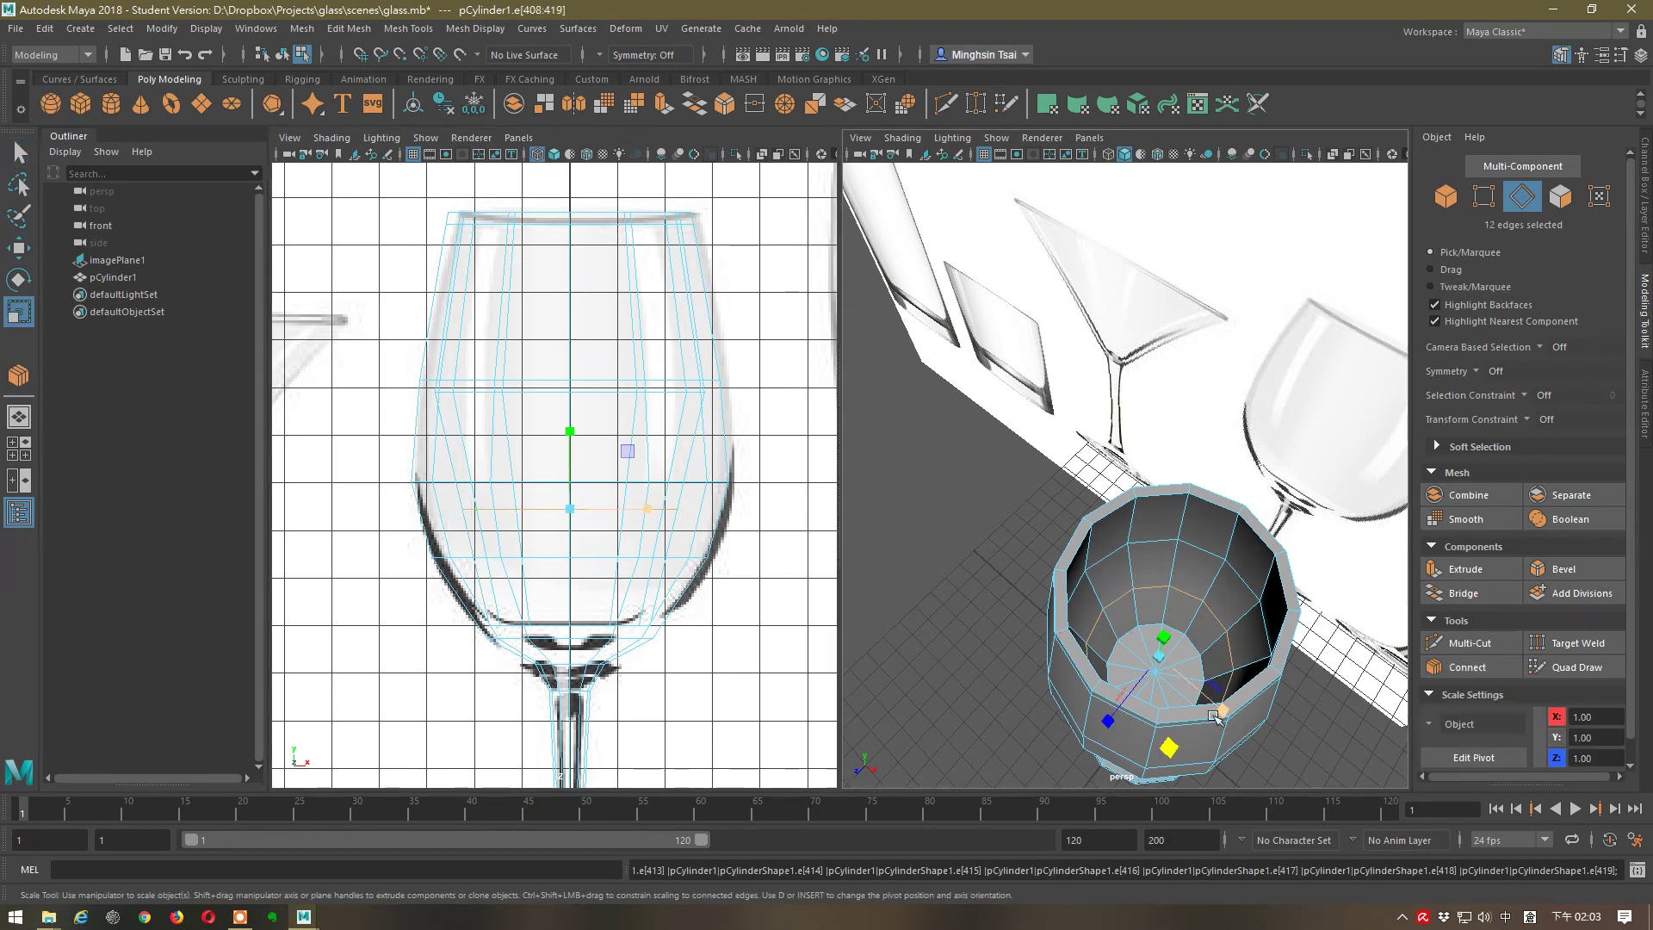
left_click(1170, 749)
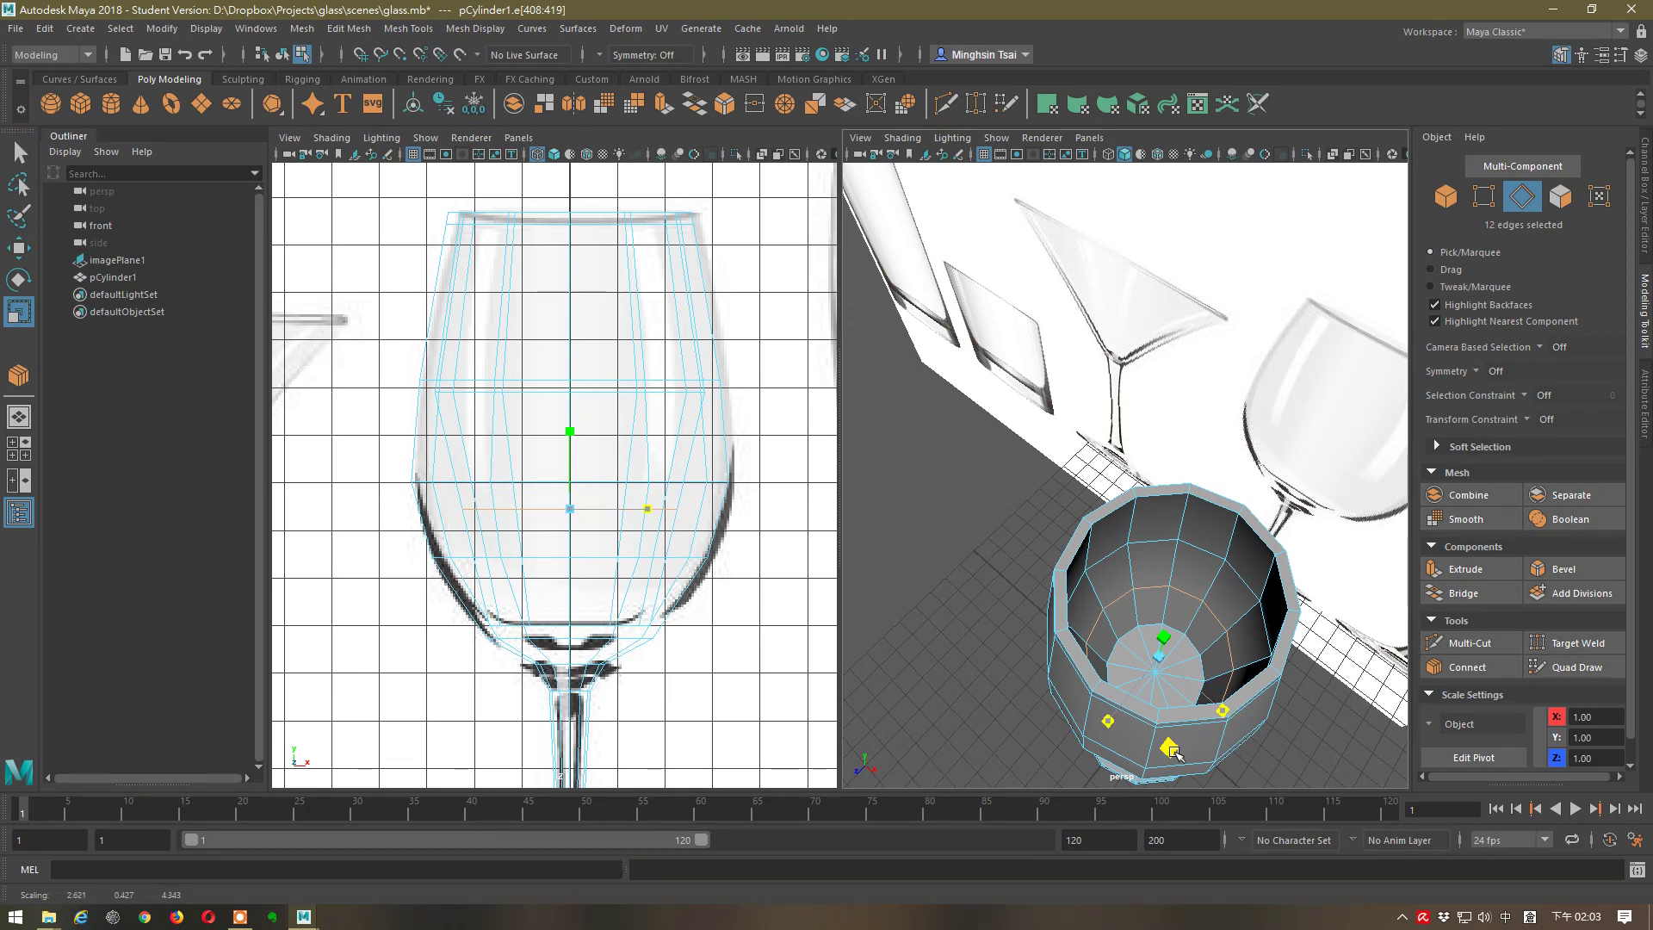
left_click_drag(1174, 753, 1189, 763)
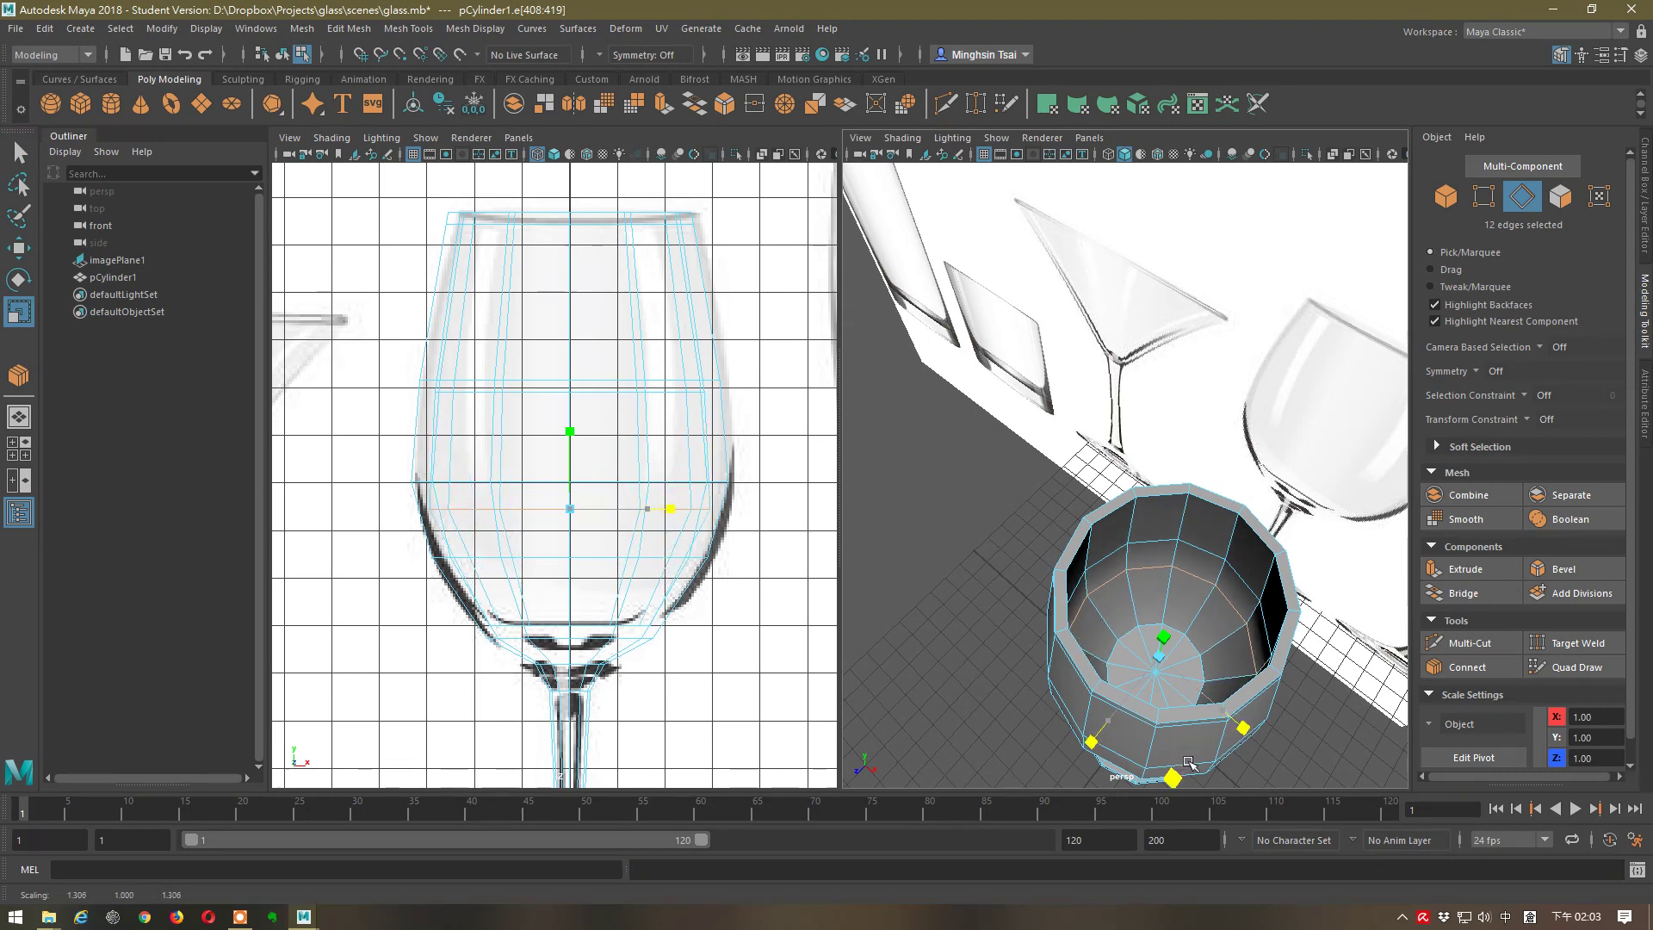
left_click_drag(1186, 763, 1186, 762)
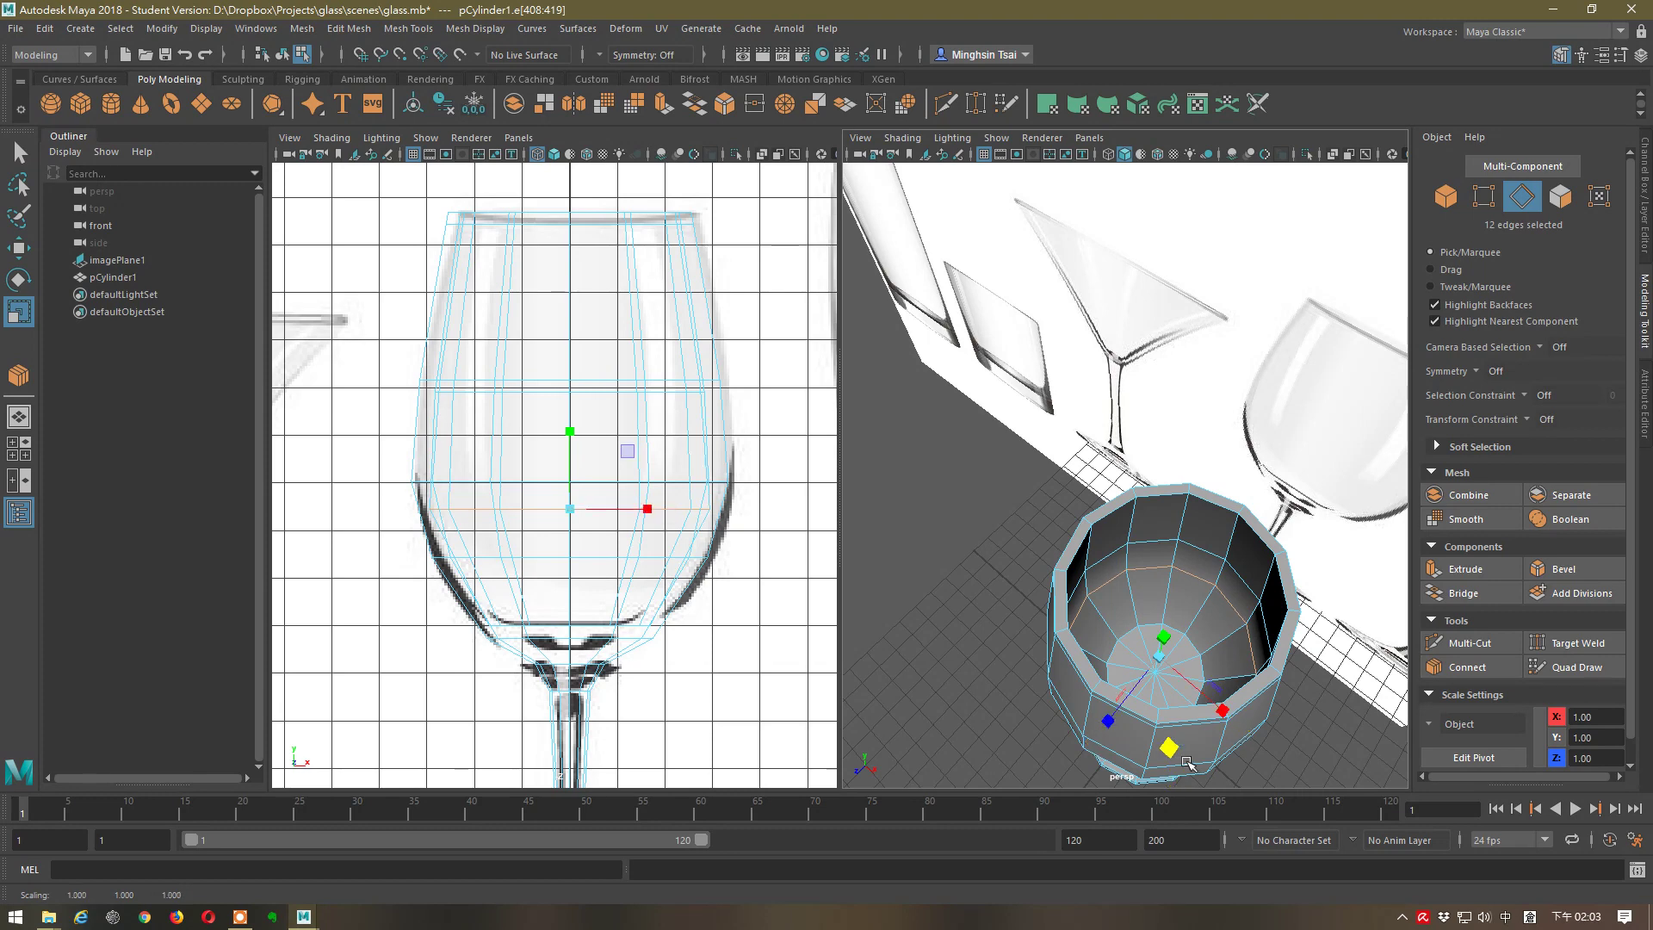
key("w")
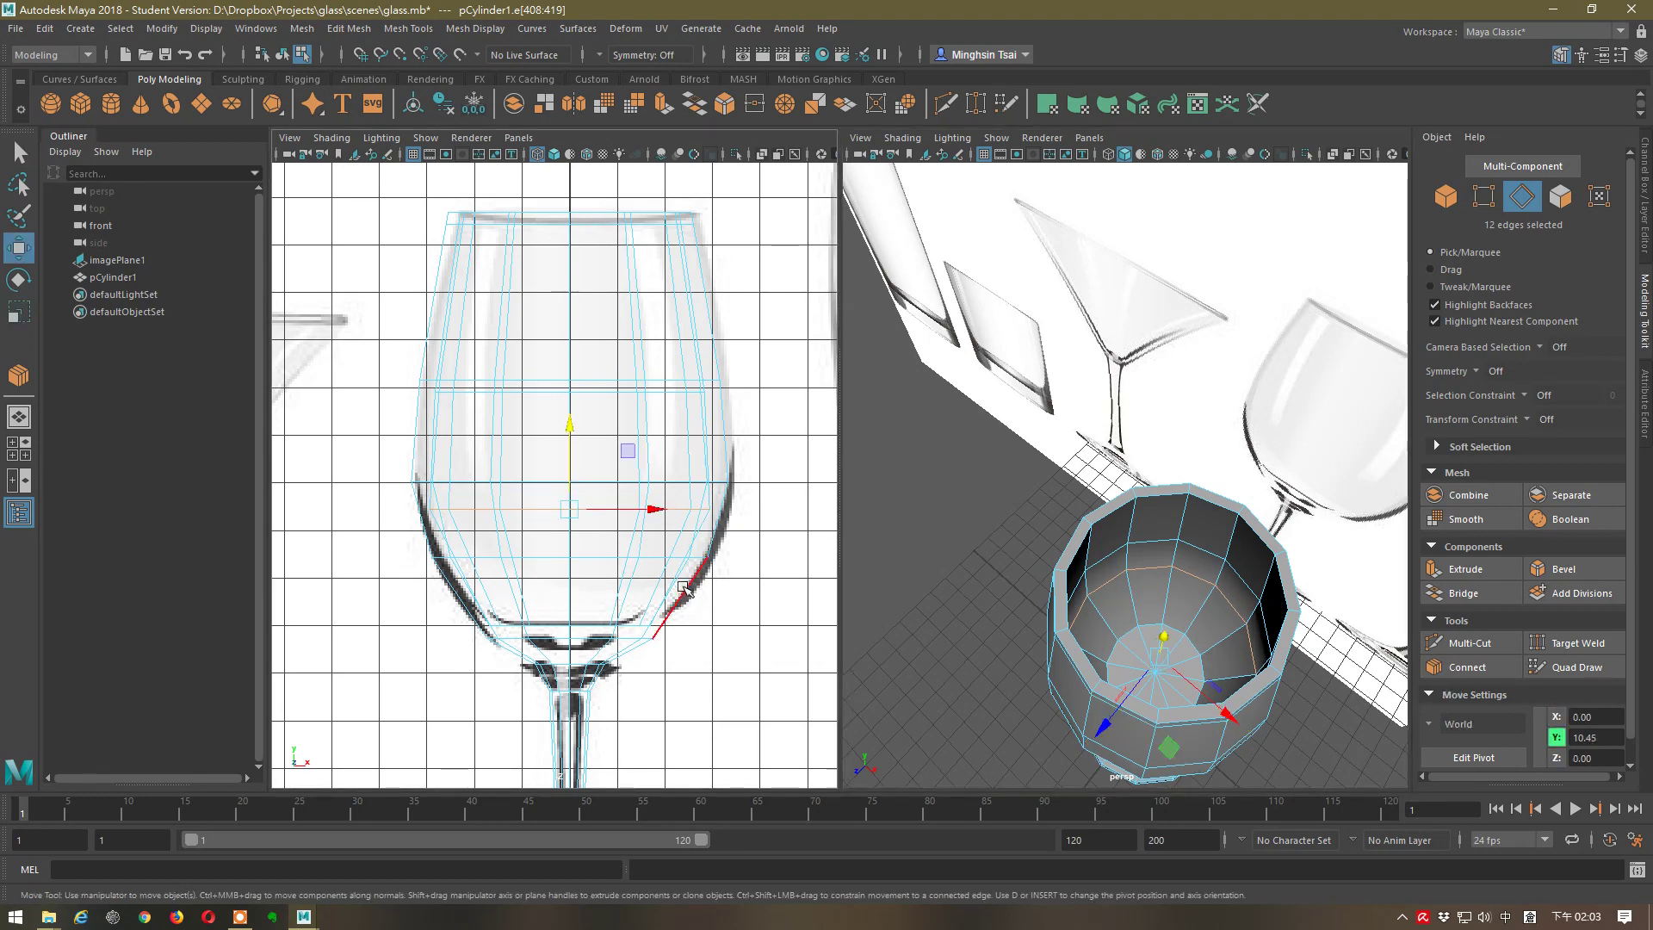
left_click_drag(571, 453, 568, 430)
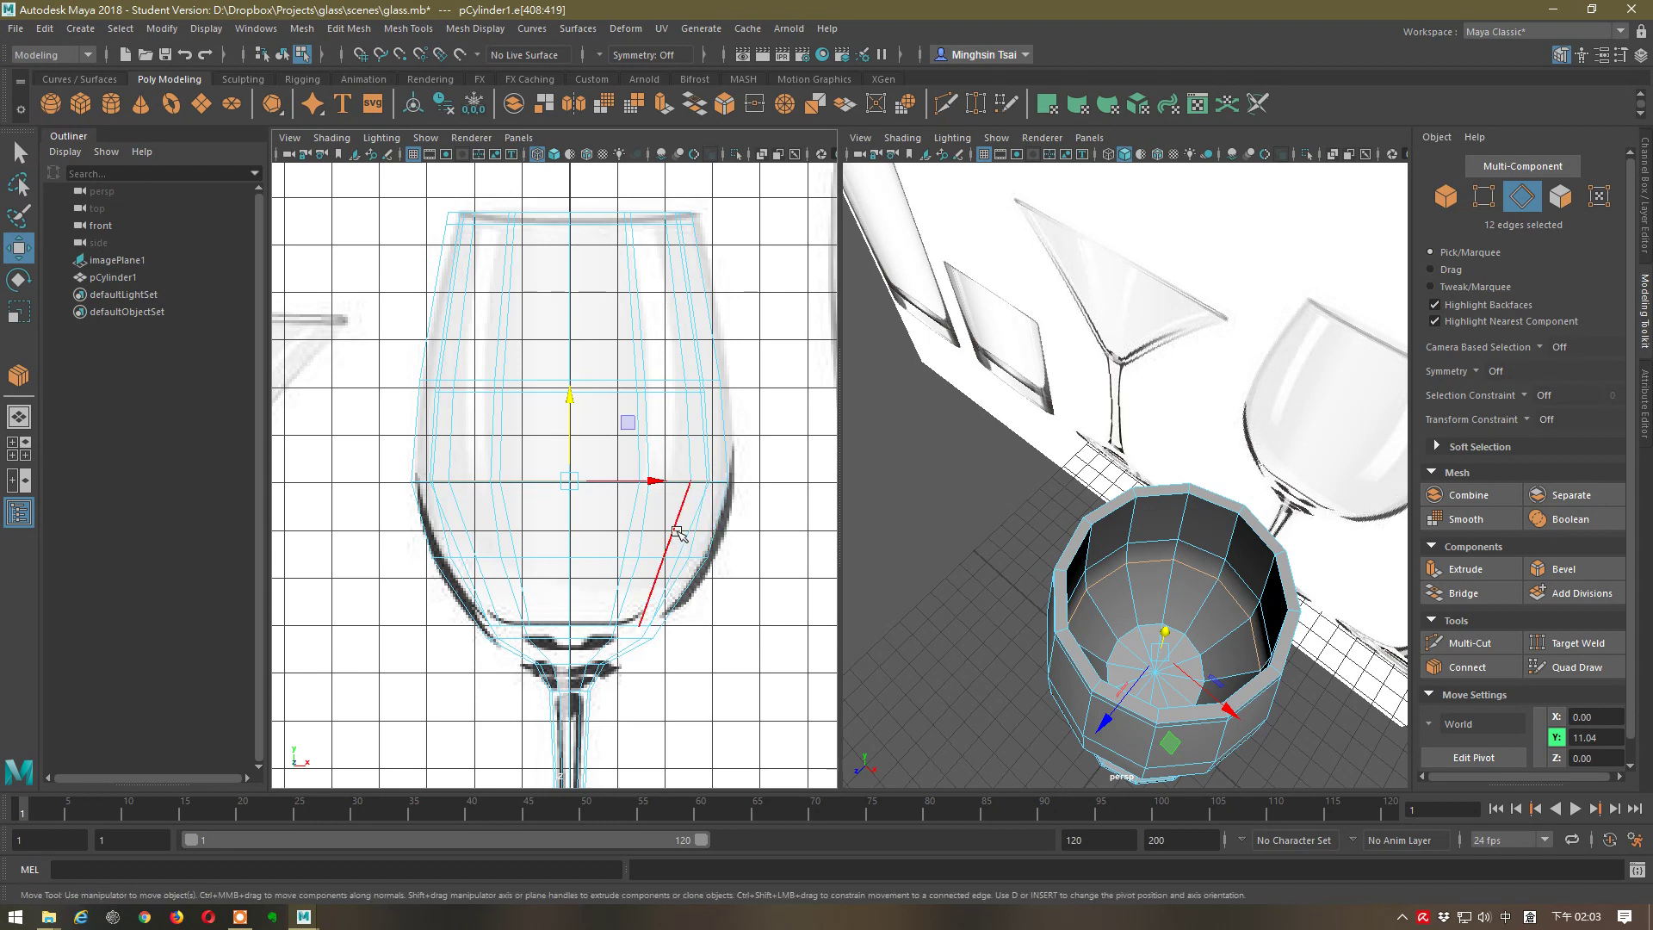
- Connect one more edge loop just above the bowl floor and widen it evenly in X and Z towards the outer wall
left_click(679, 533)
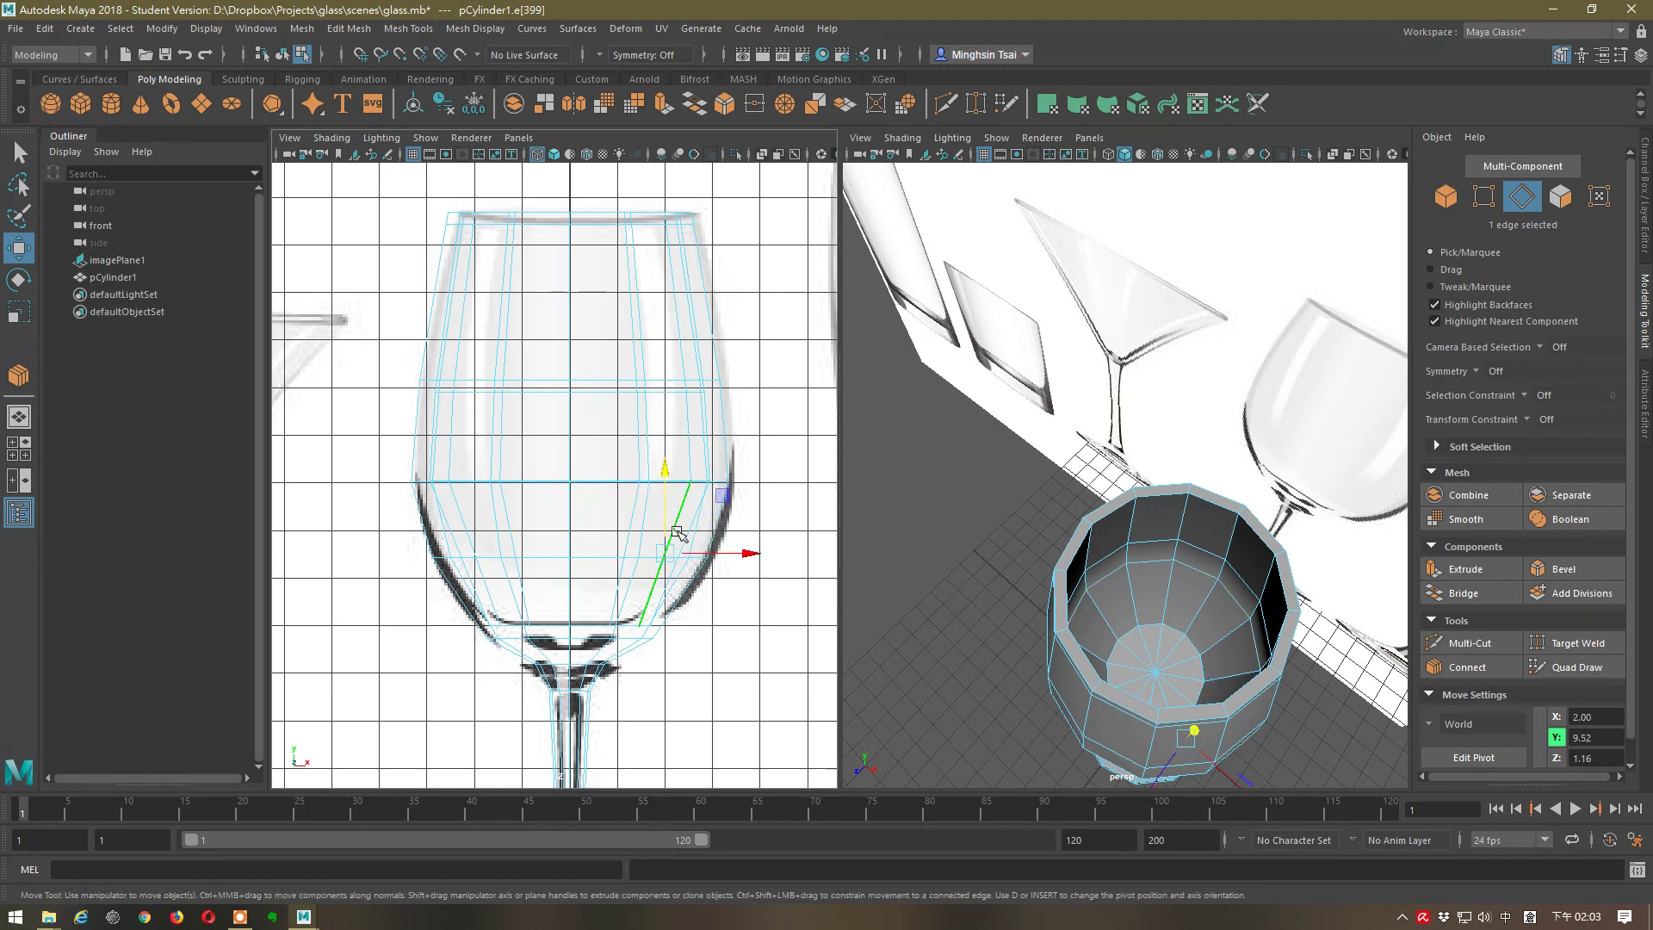
left_click(1490, 664)
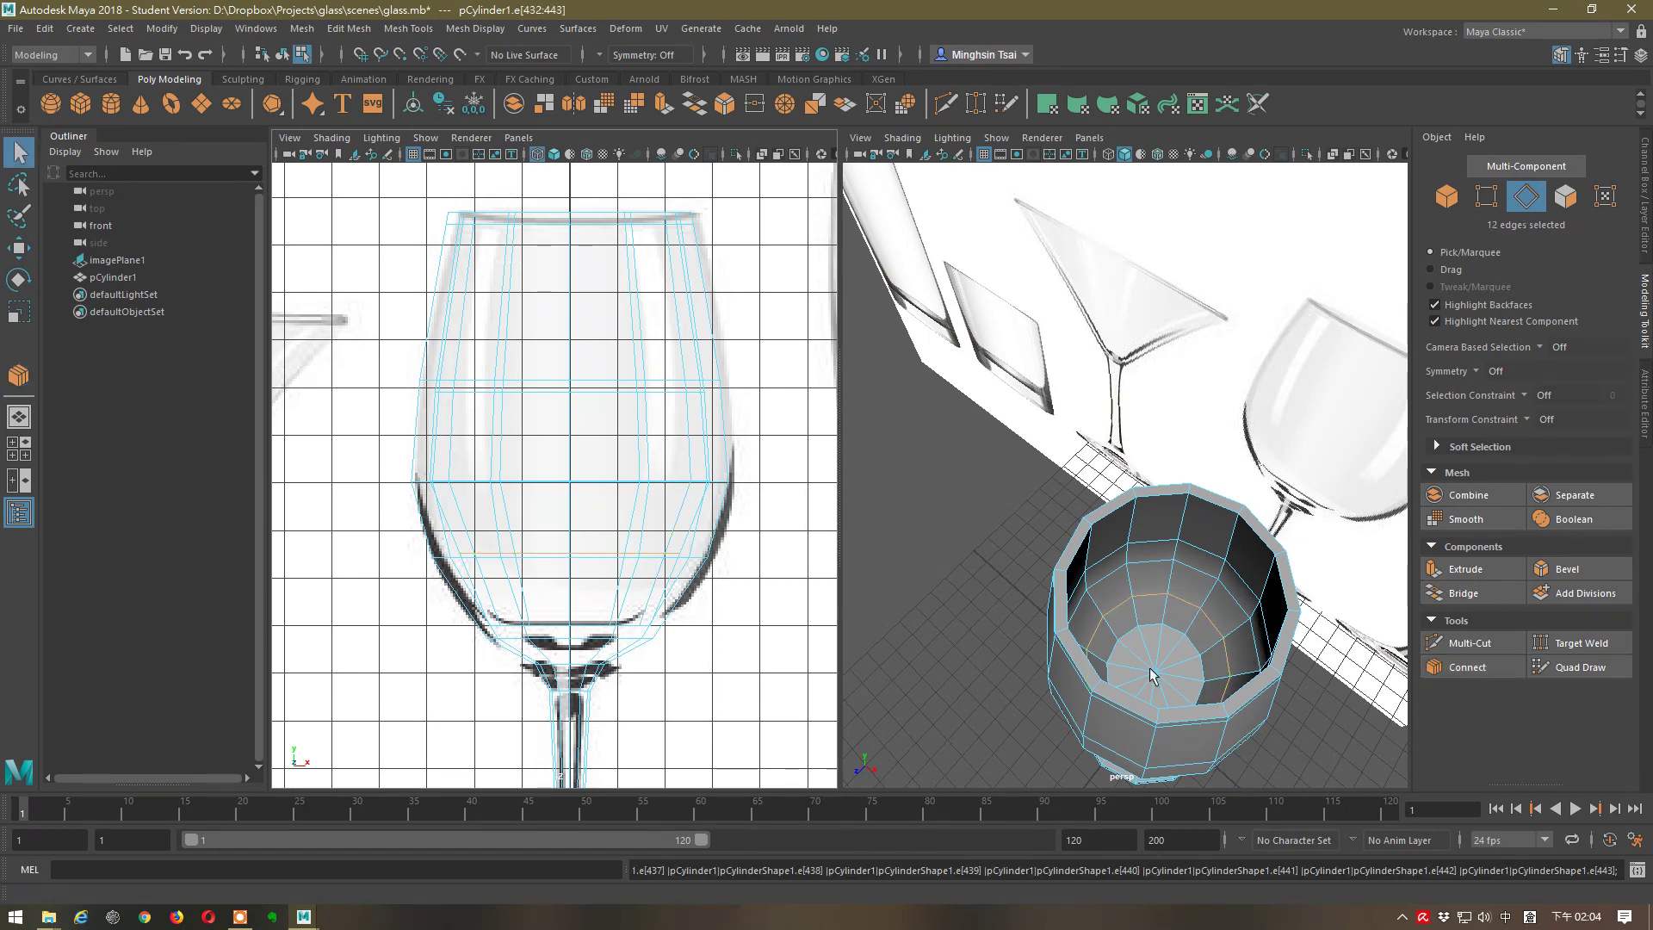
key("r")
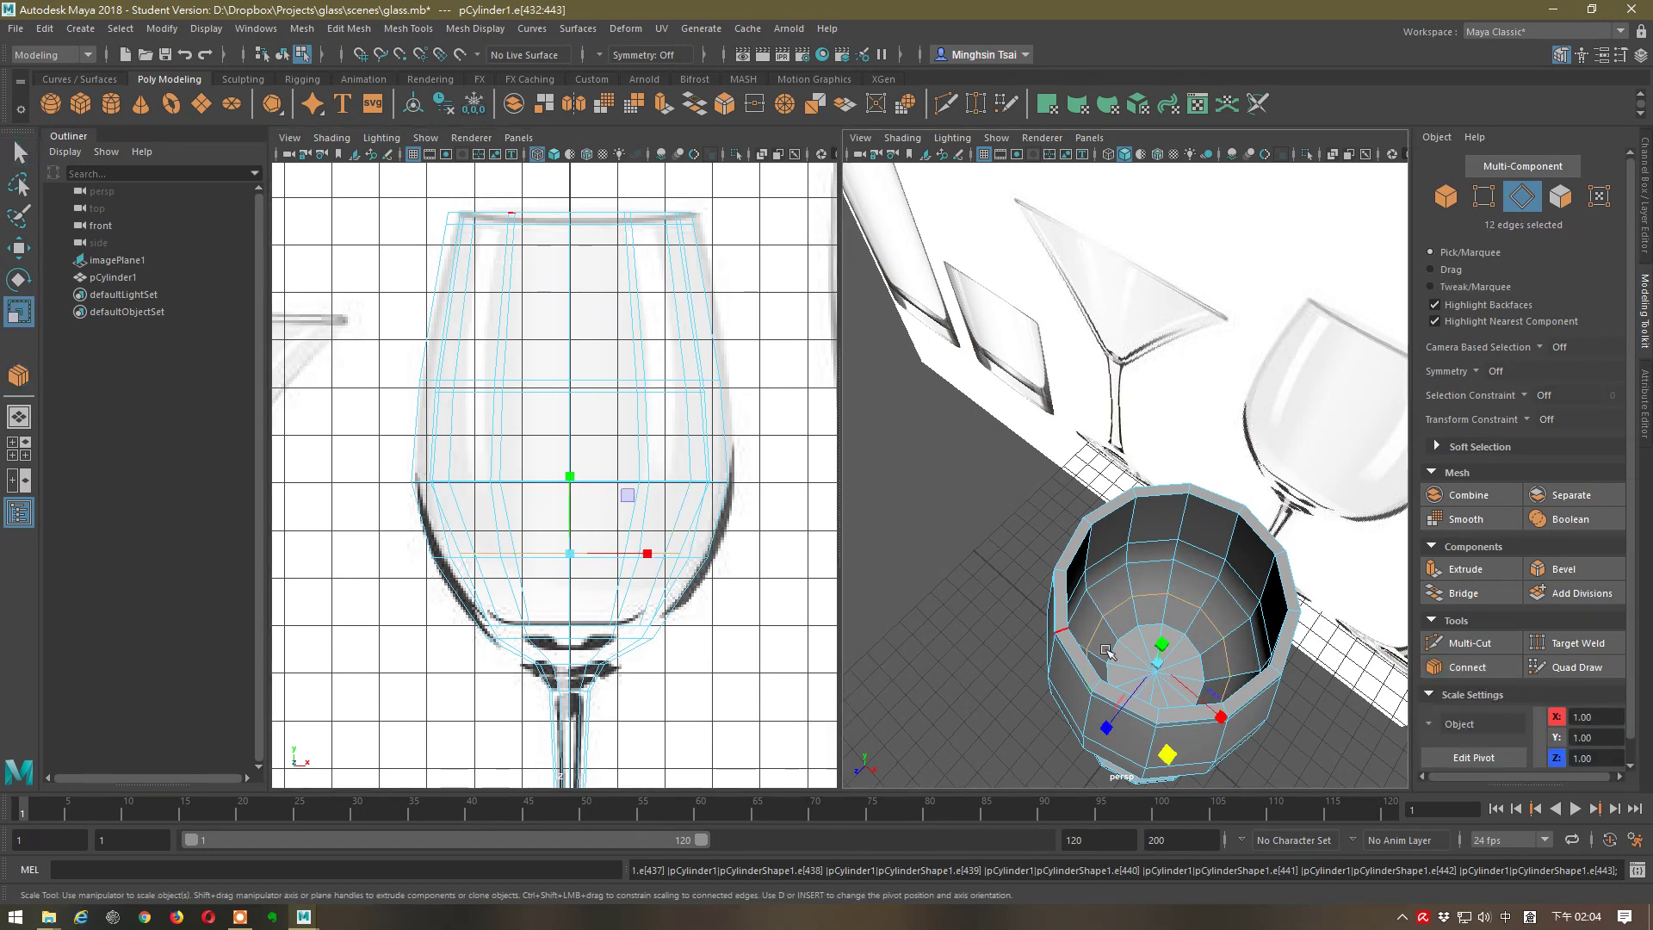
left_click_drag(1168, 756, 1178, 762)
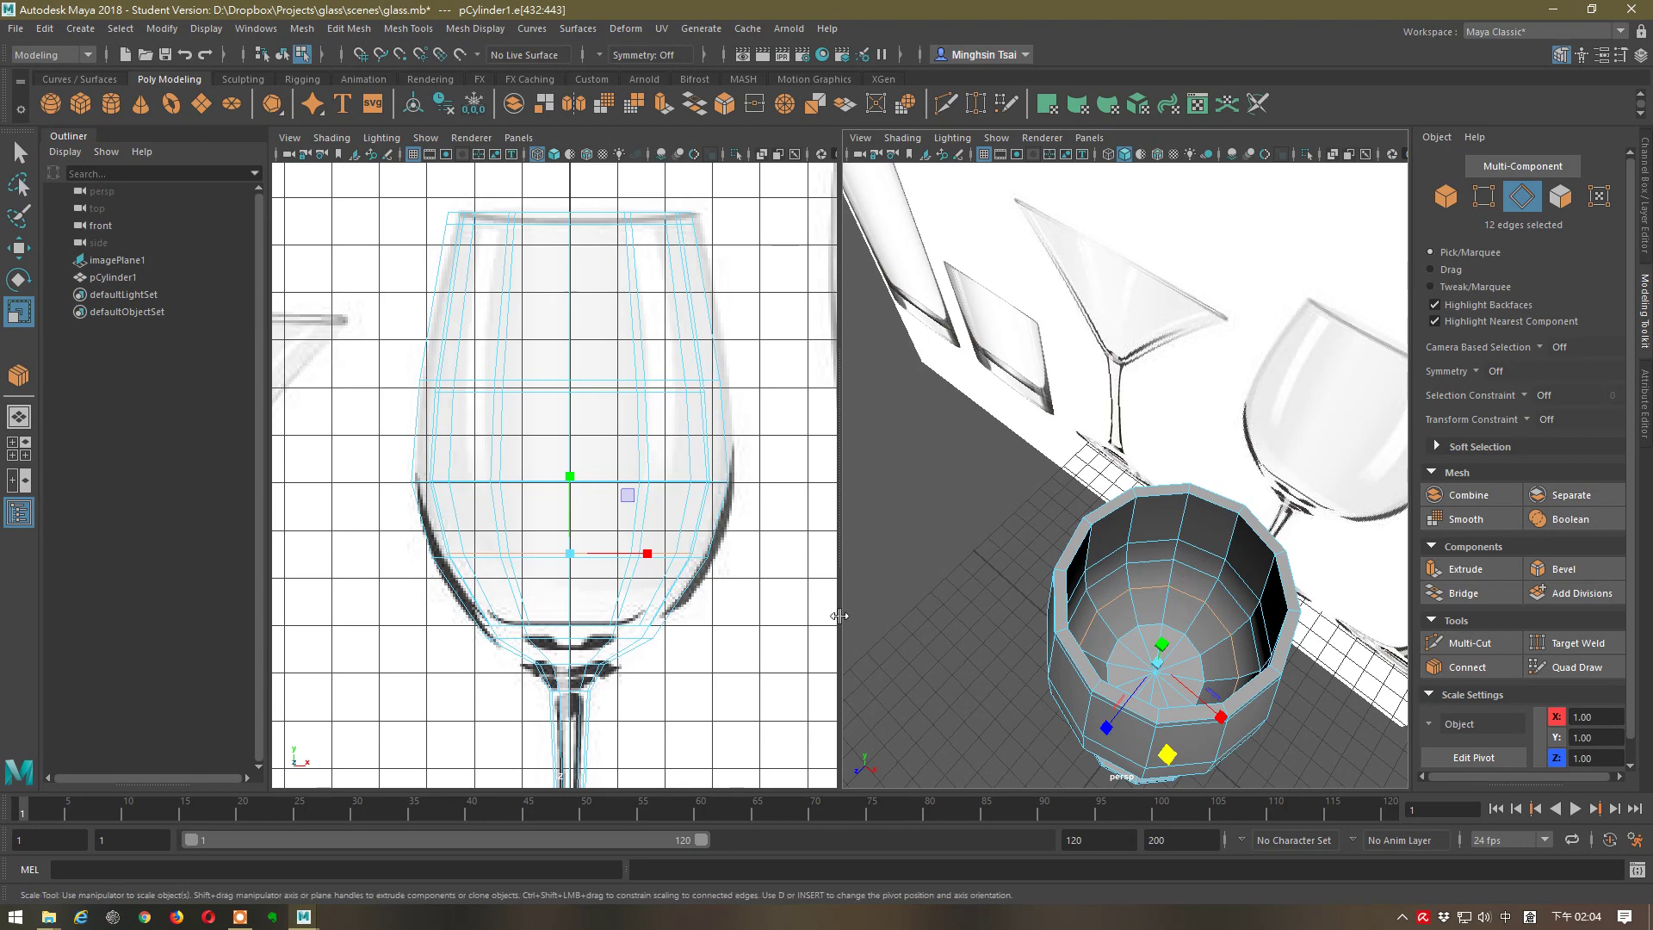
scroll(1111, 695, "up", 5)
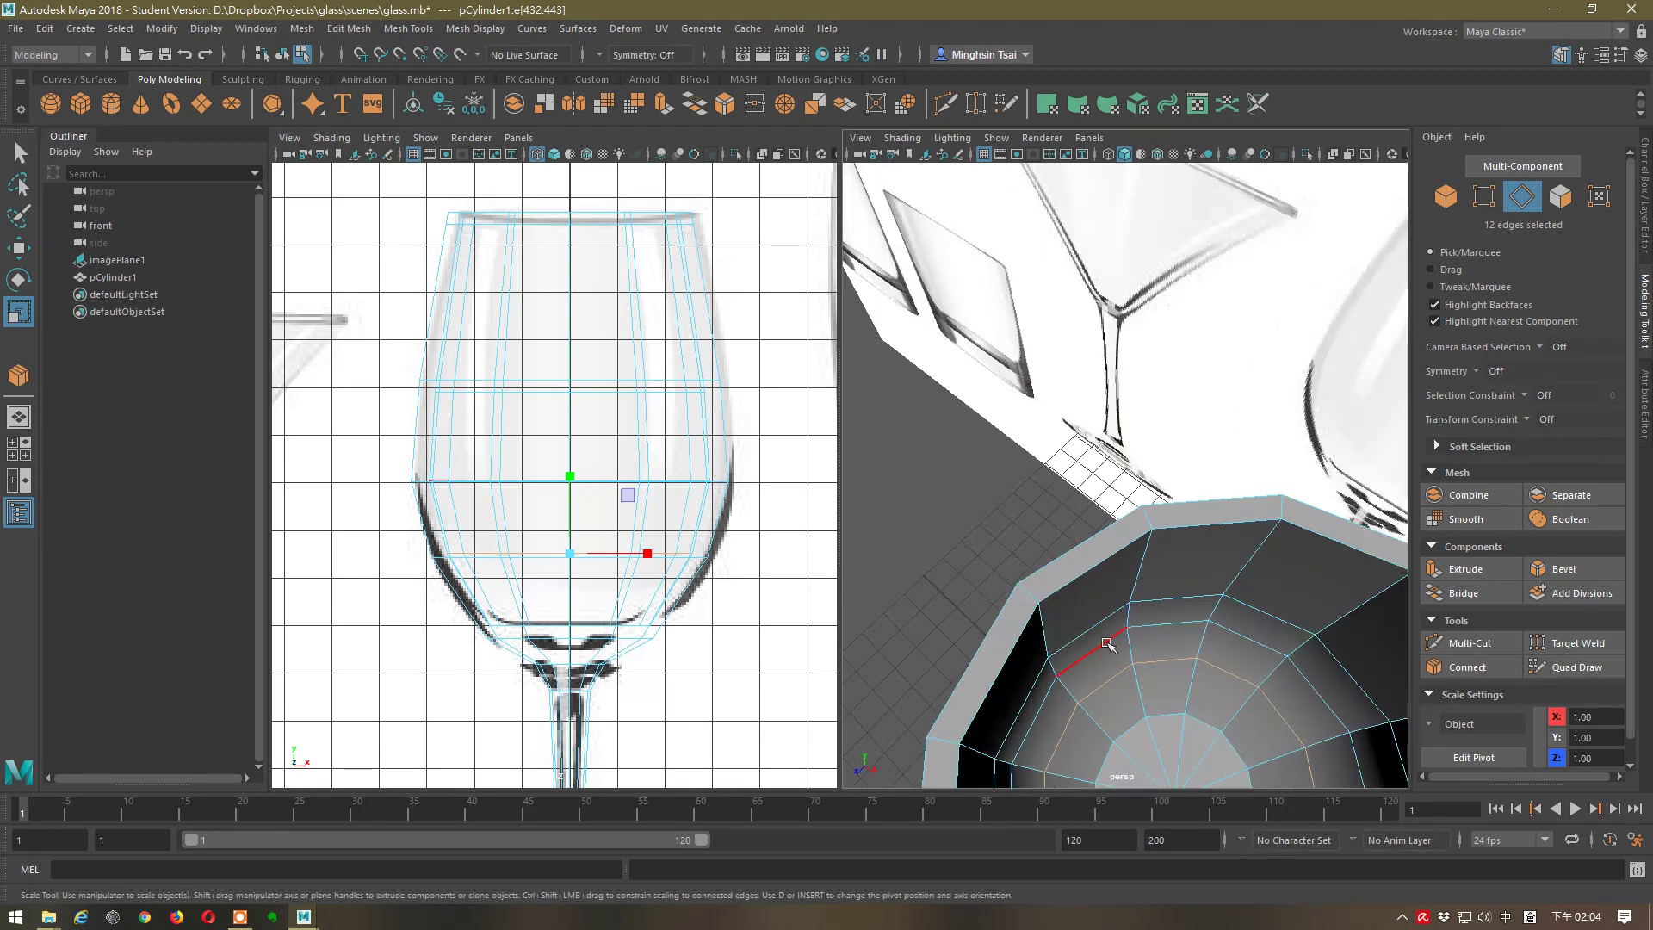
scroll(1108, 643, "down", 5)
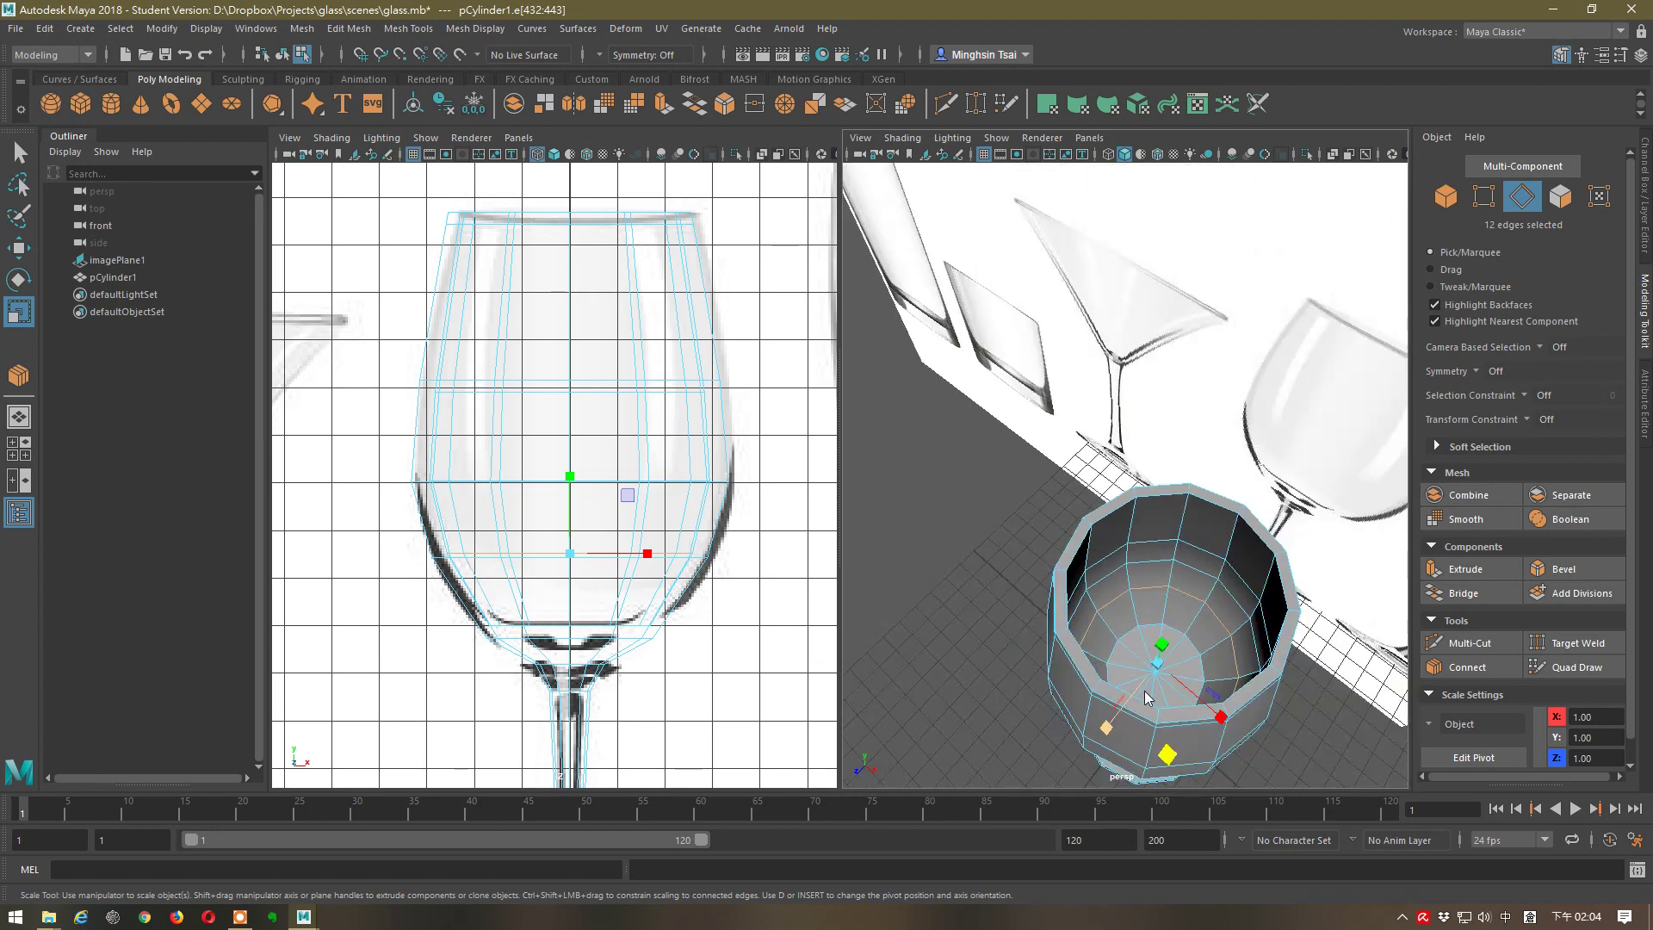
- Switch to vertex selection and lower the centre vertex of the bowl floor to Y 7.74
right_click_drag(1144, 416, 1081, 424)
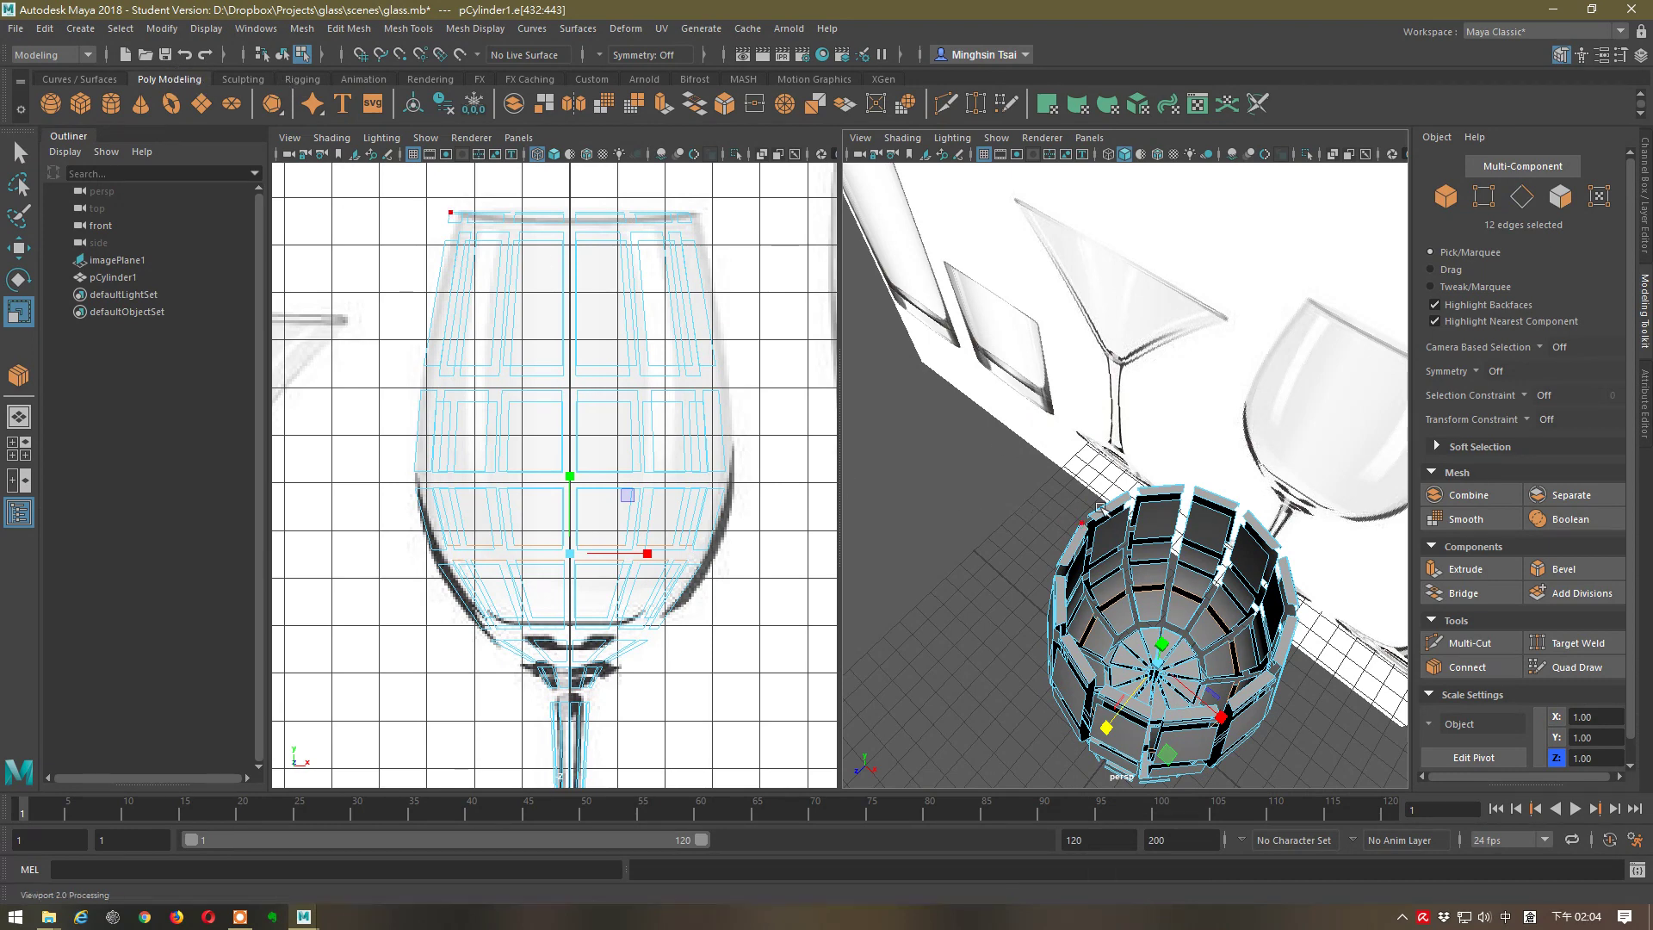
right_click_drag(1158, 416, 1160, 475)
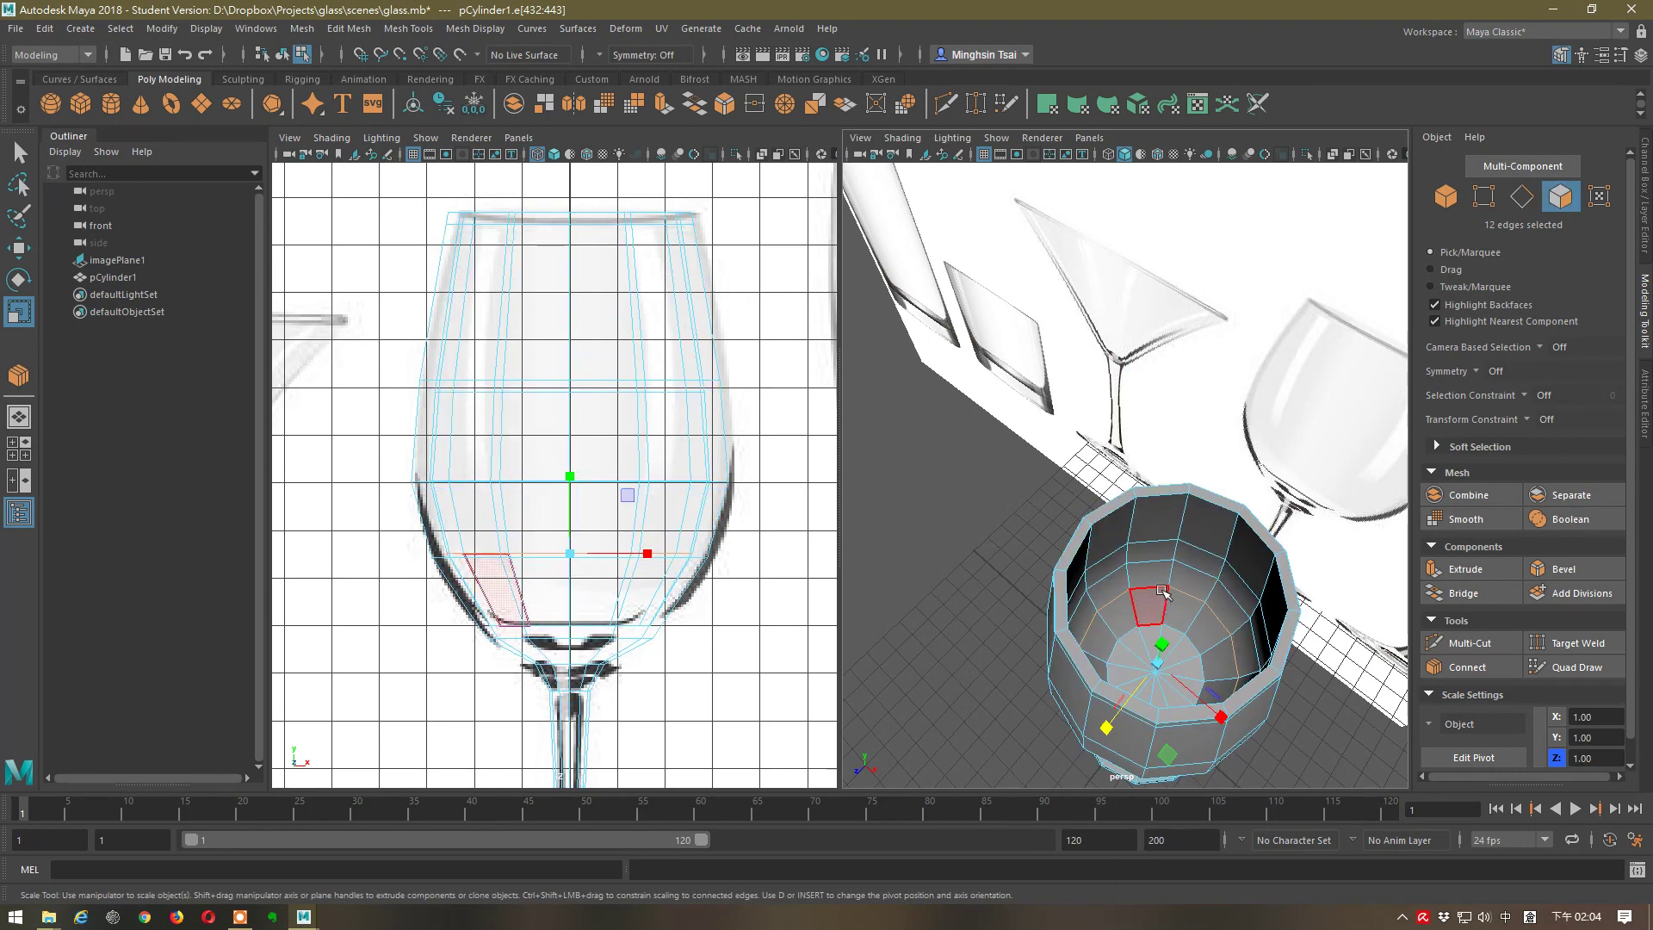
right_click_drag(1161, 416, 1084, 421)
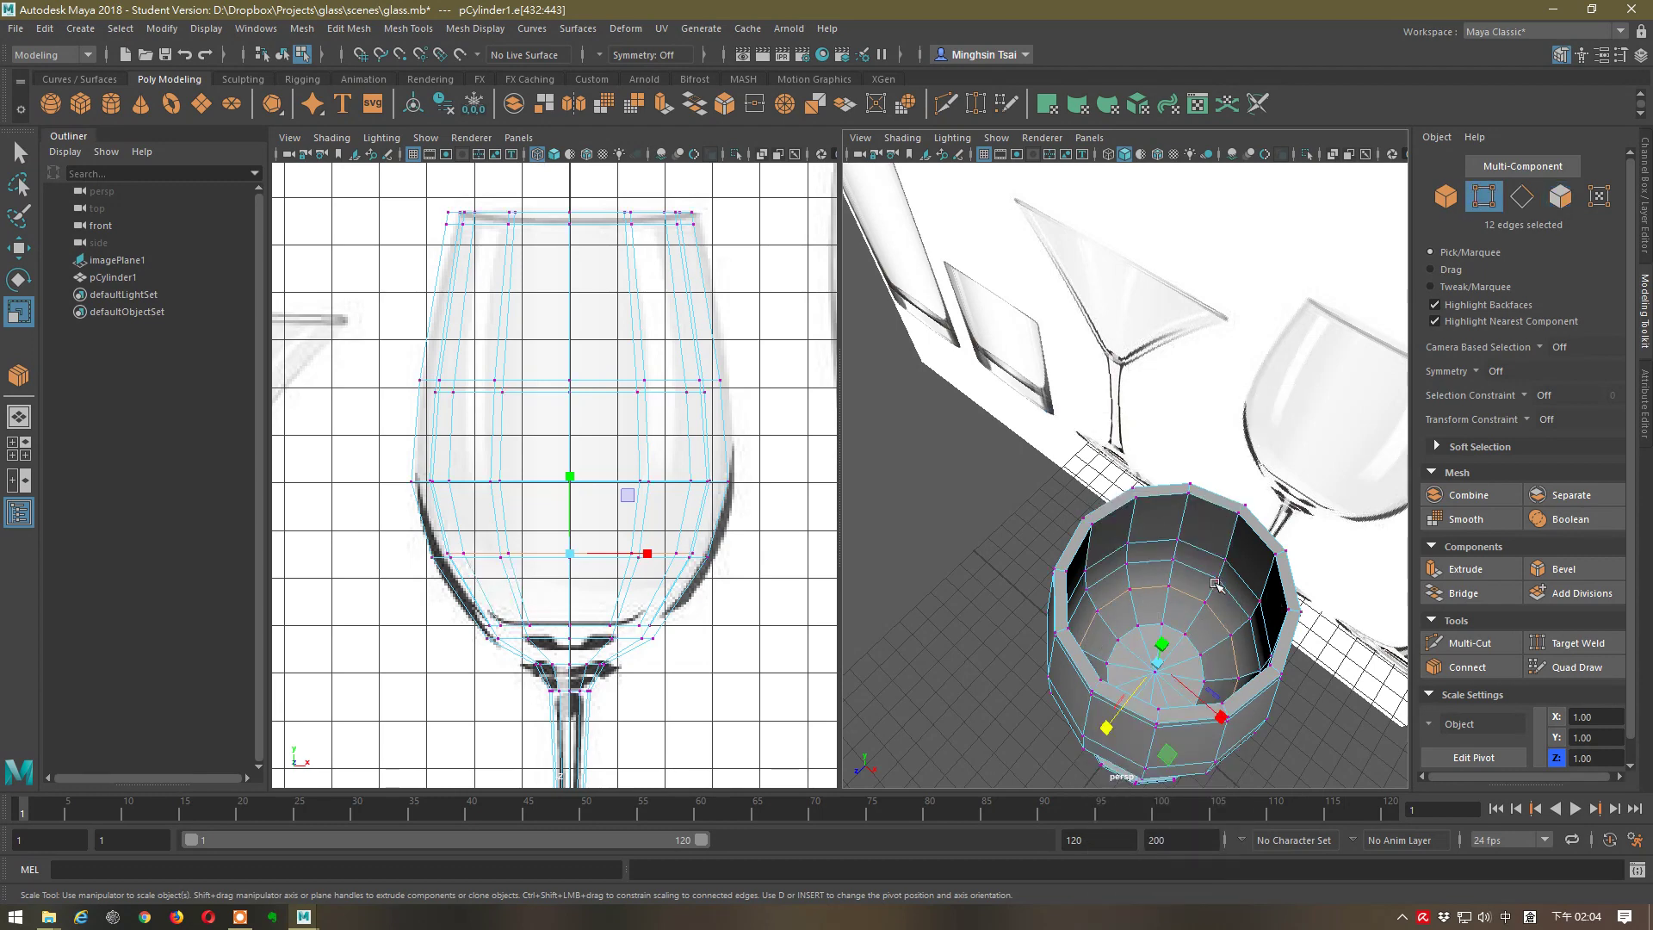
left_click(1219, 577)
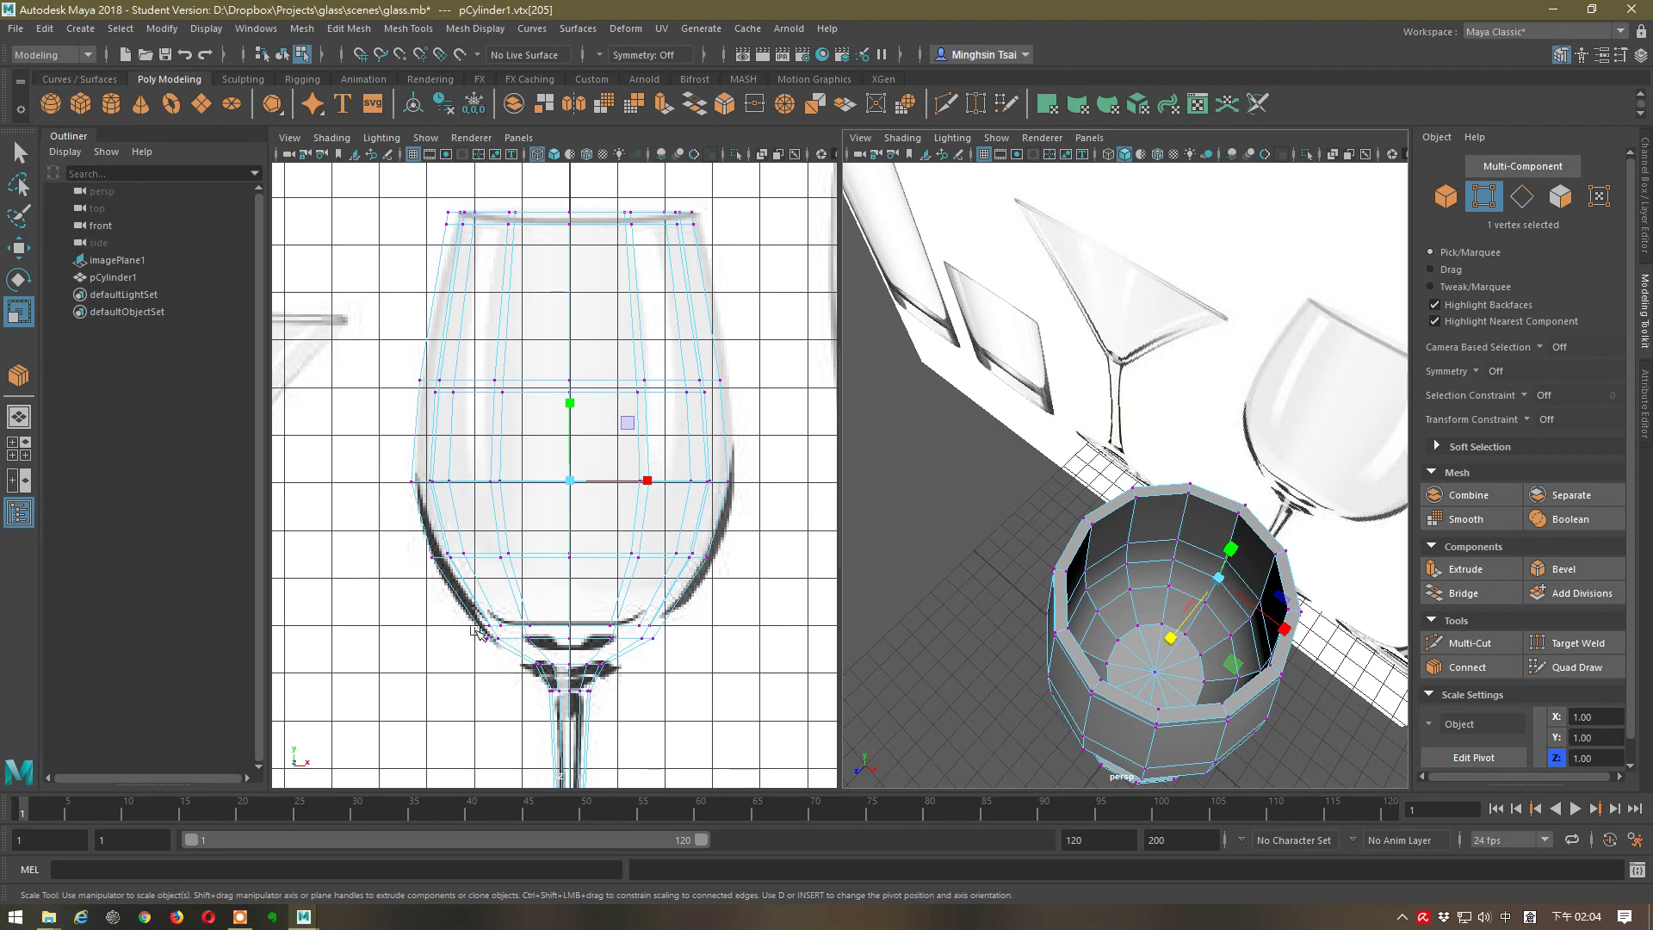
left_click(1156, 670)
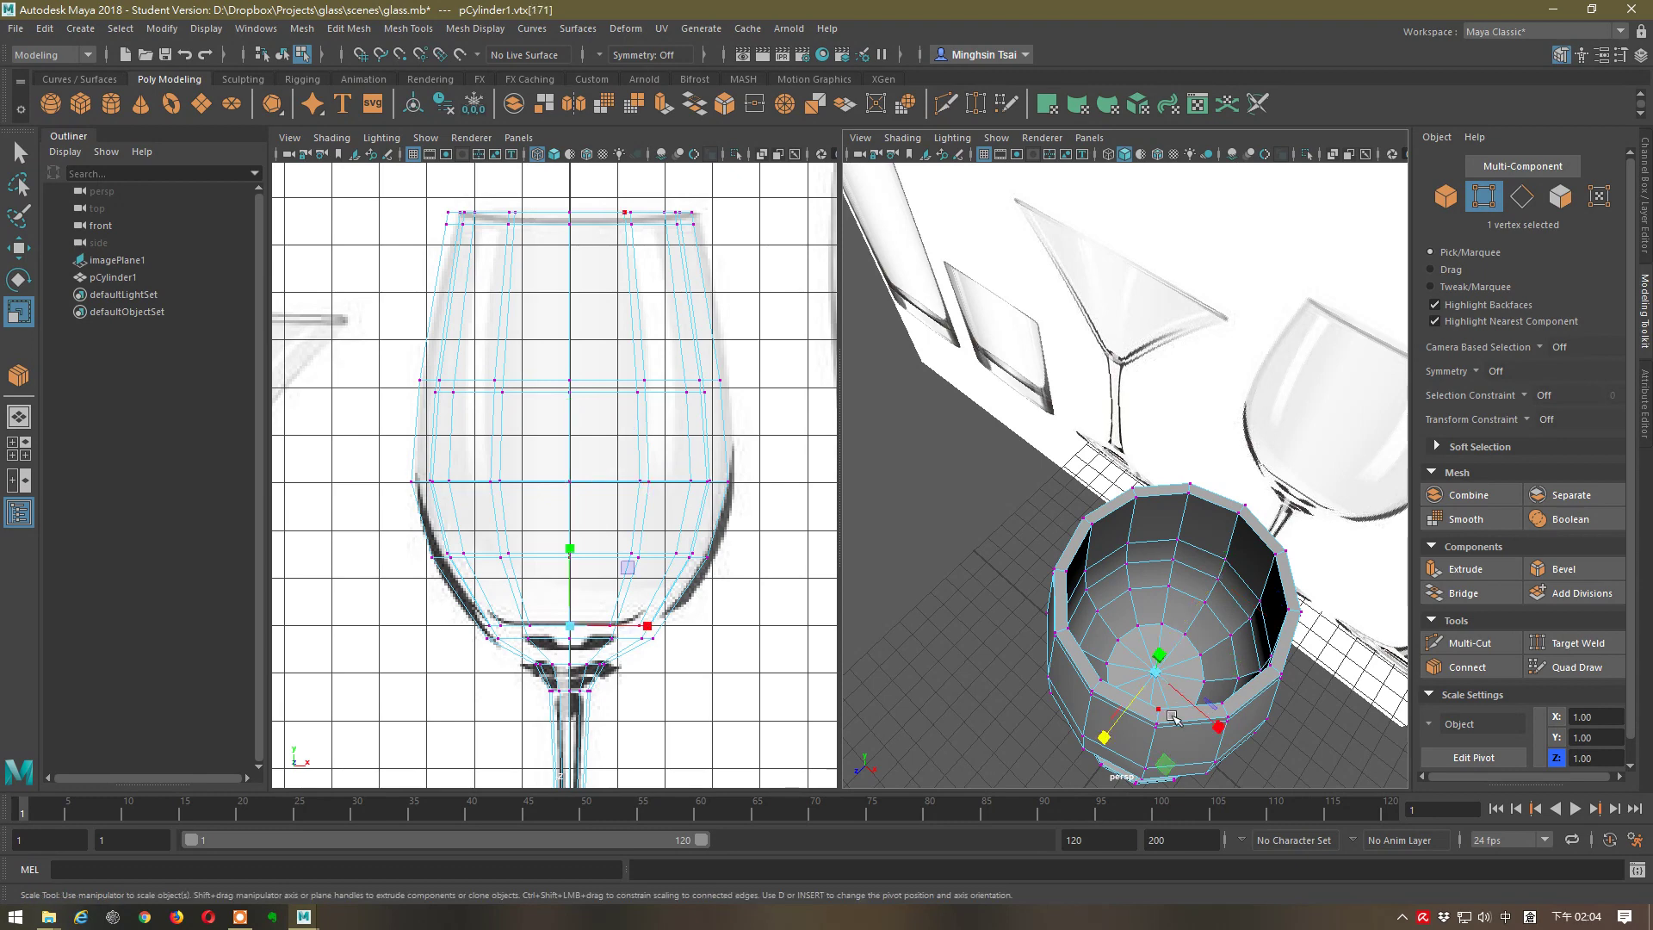
key("w")
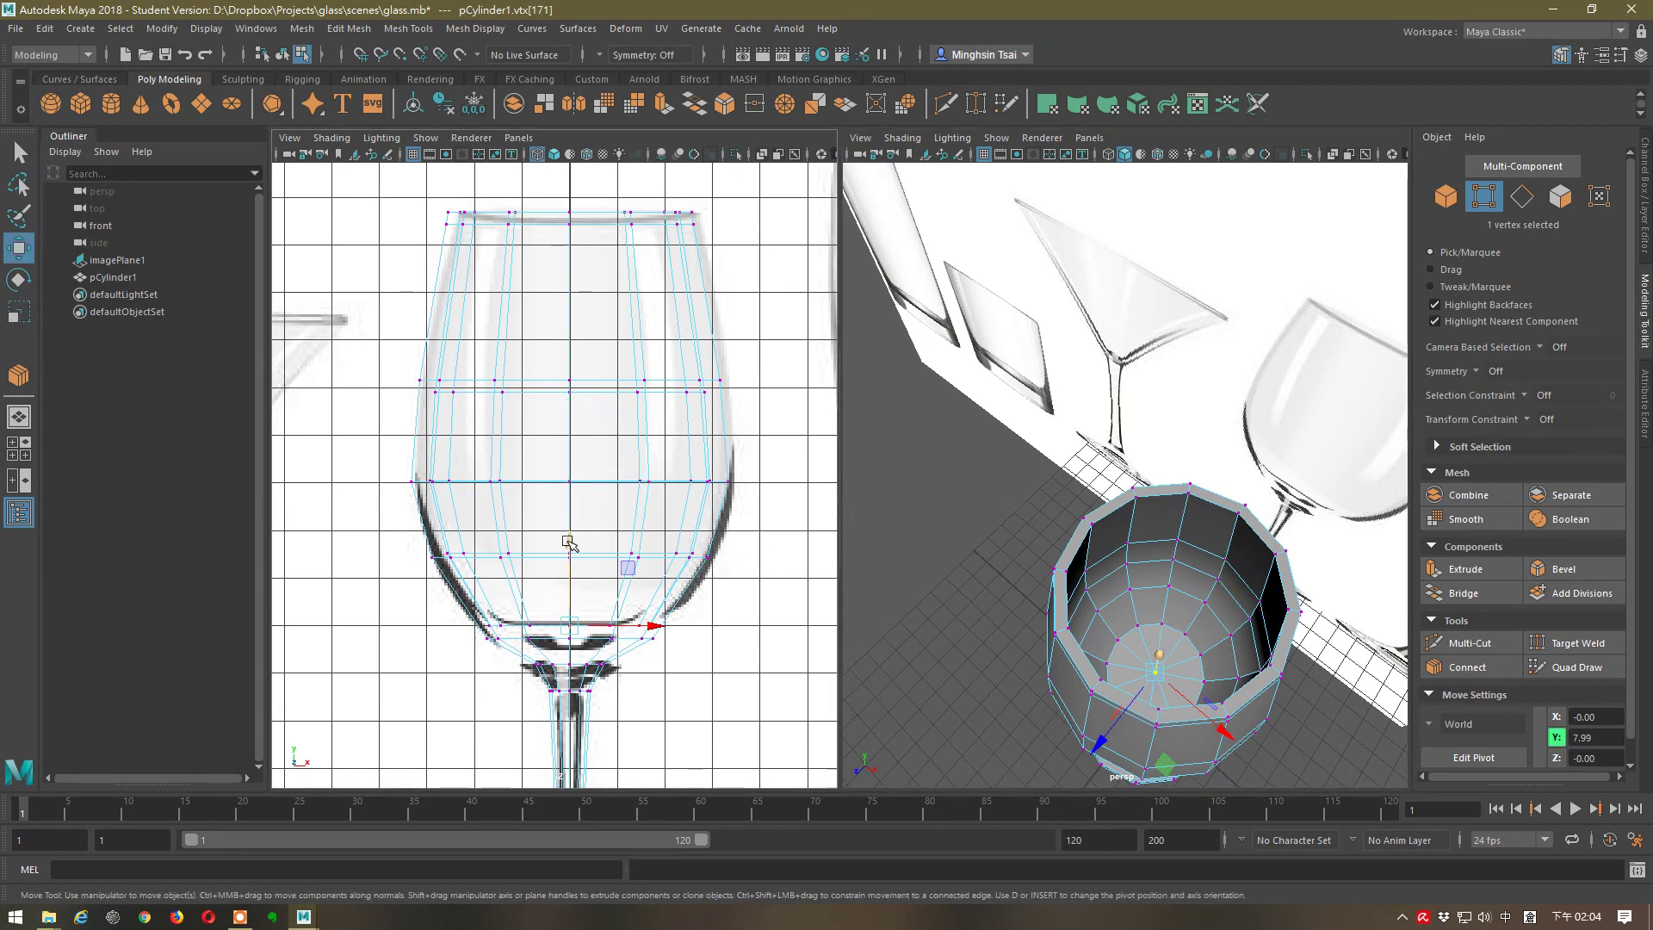
left_click_drag(568, 542, 567, 554)
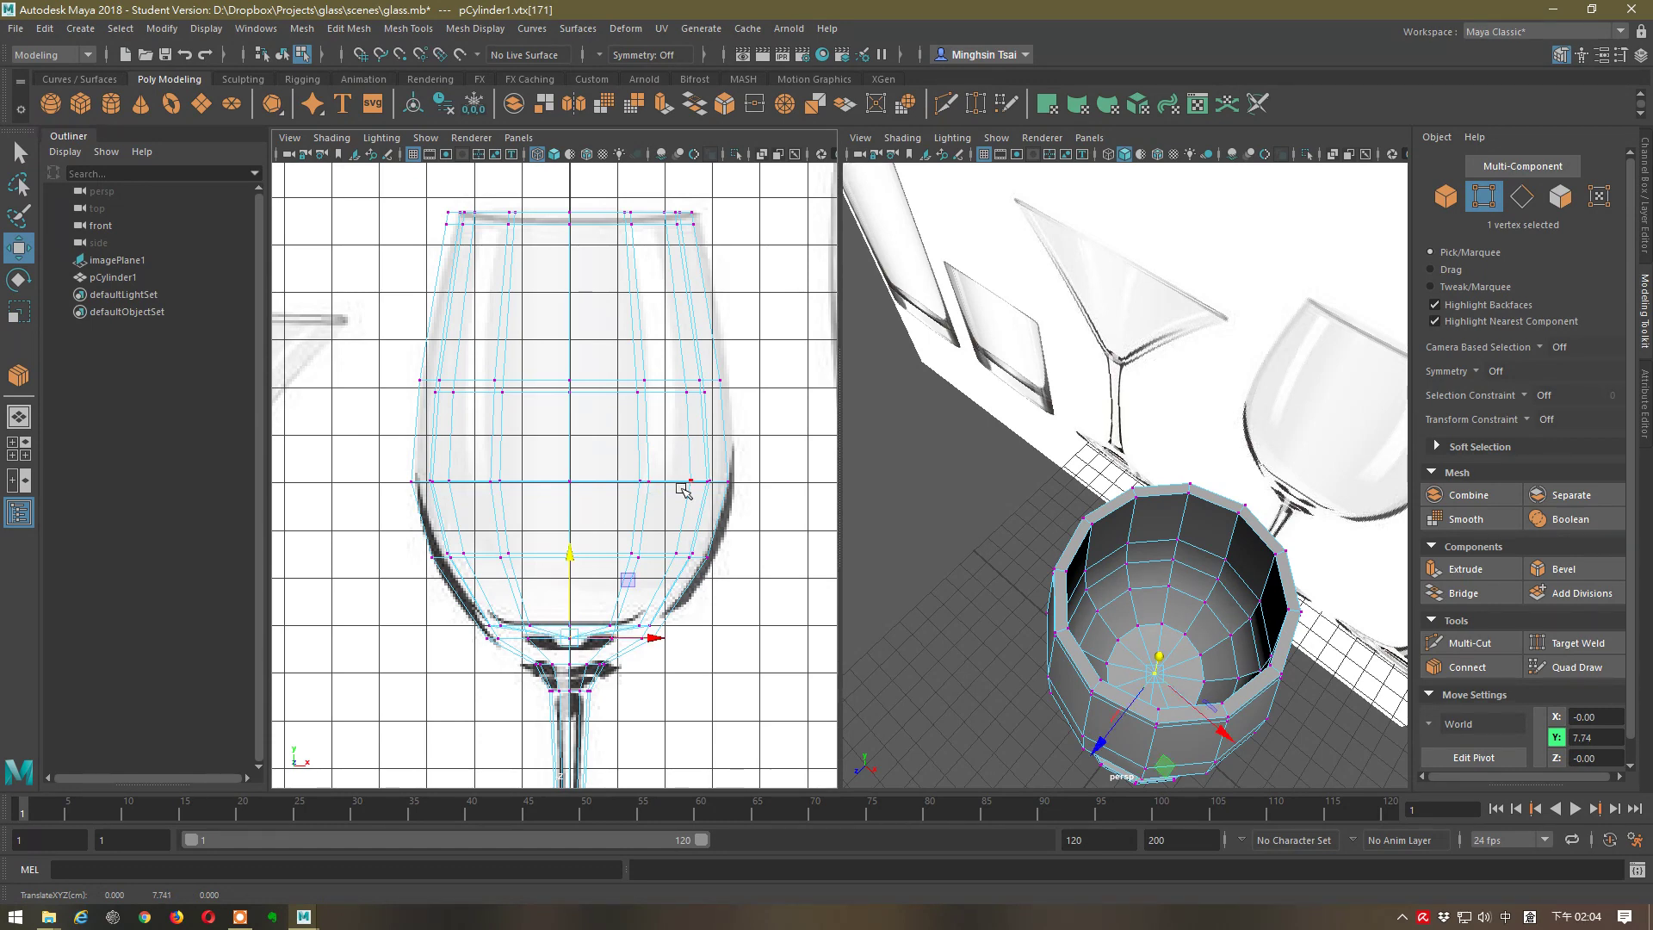
- Return to object selection, inspect the whole glass in smooth preview, and switch back to the unsmoothed display
scroll(654, 500, "down", 2)
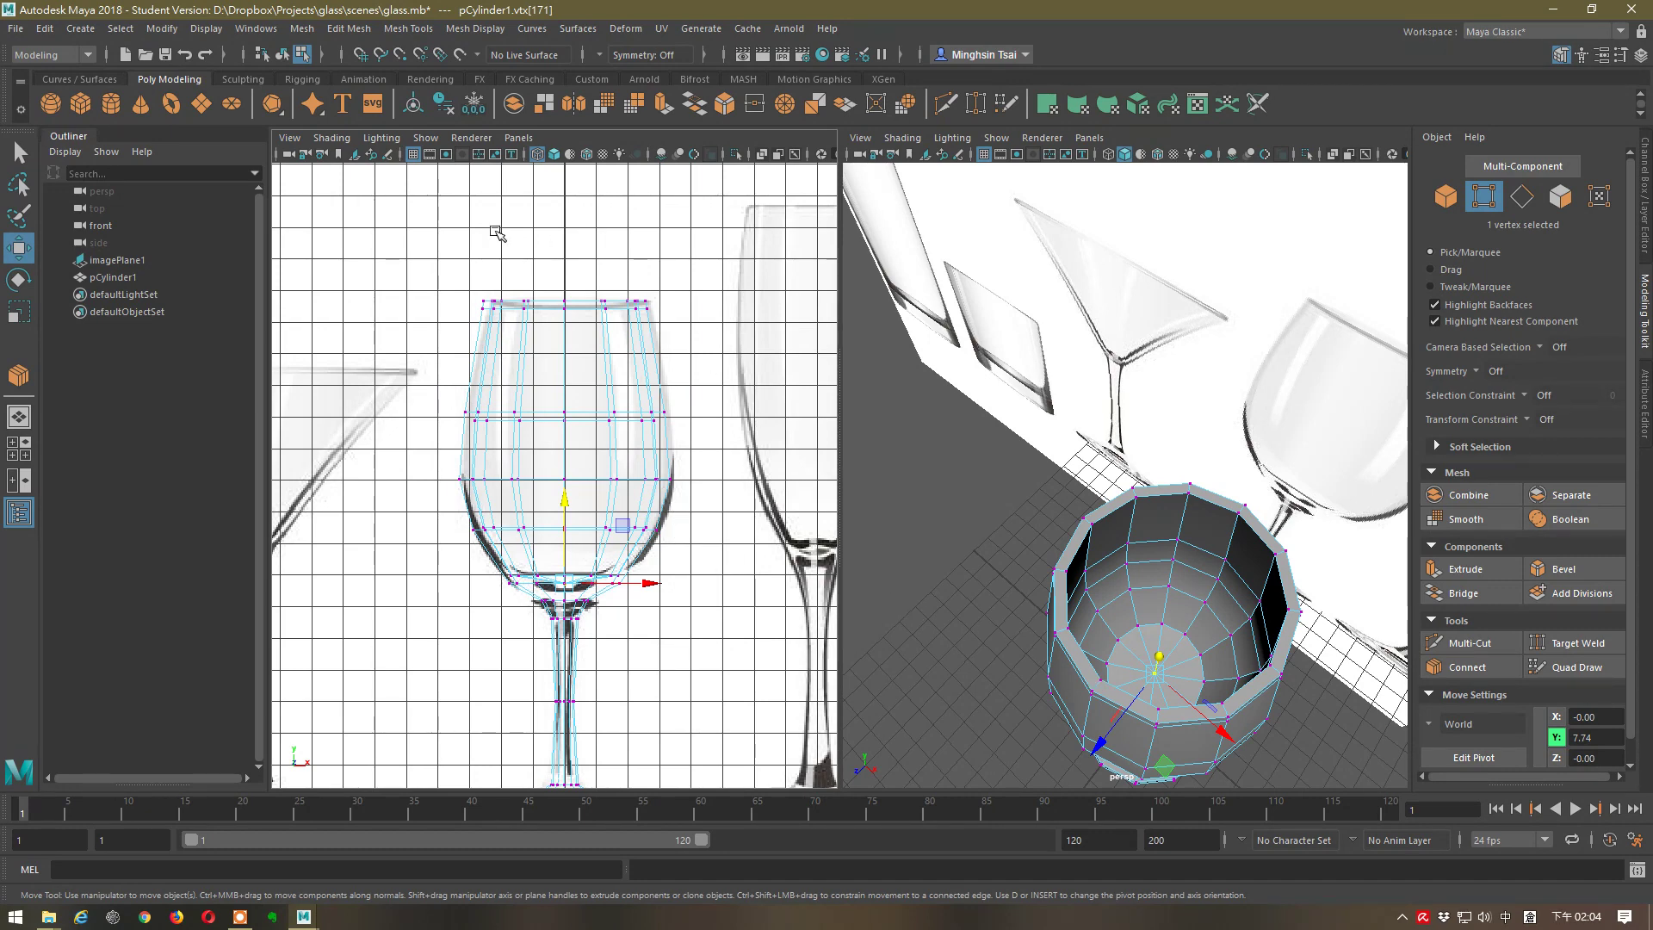
left_click(283, 54)
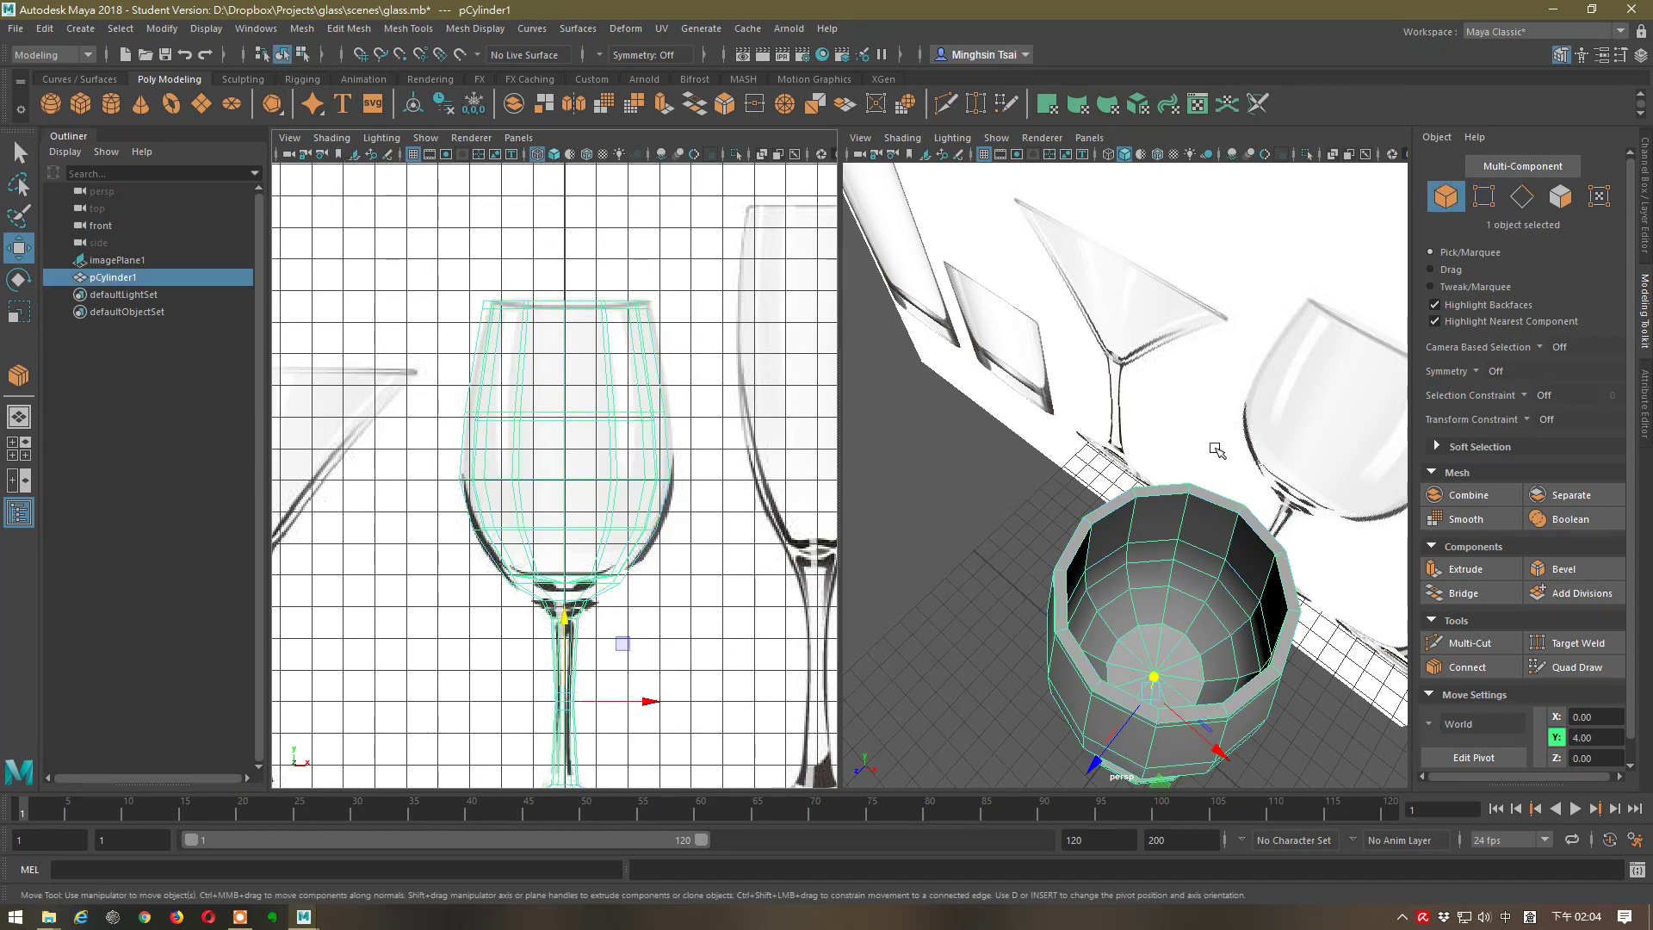
key("[")
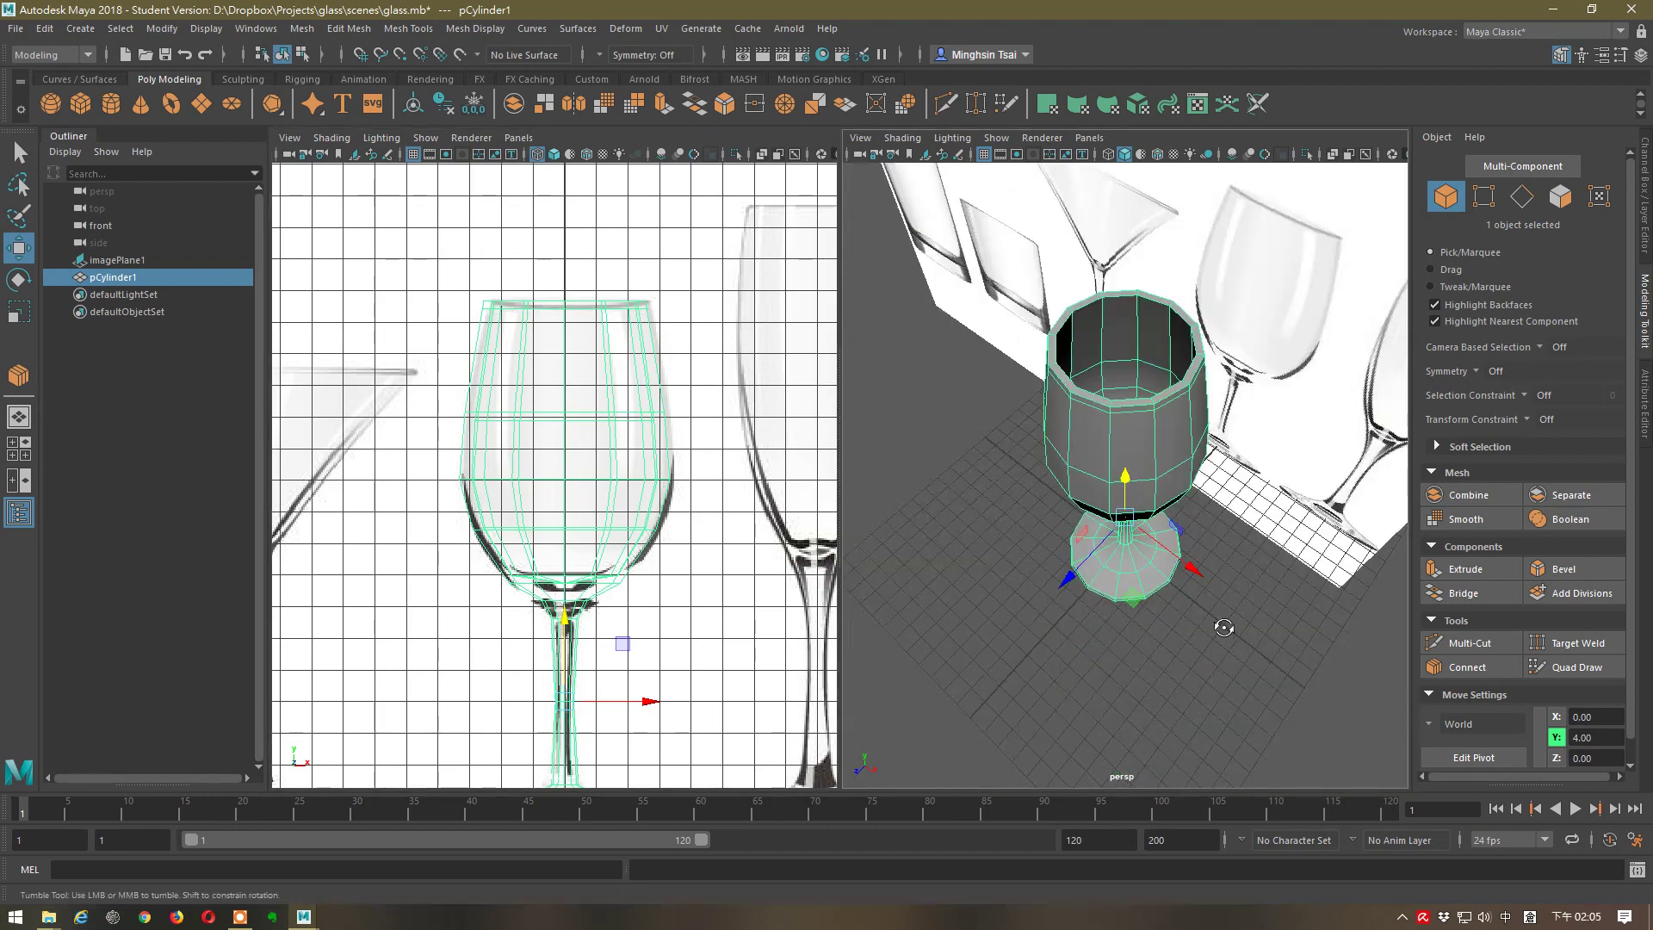
left_click_drag(1214, 594, 1170, 609, "alt")
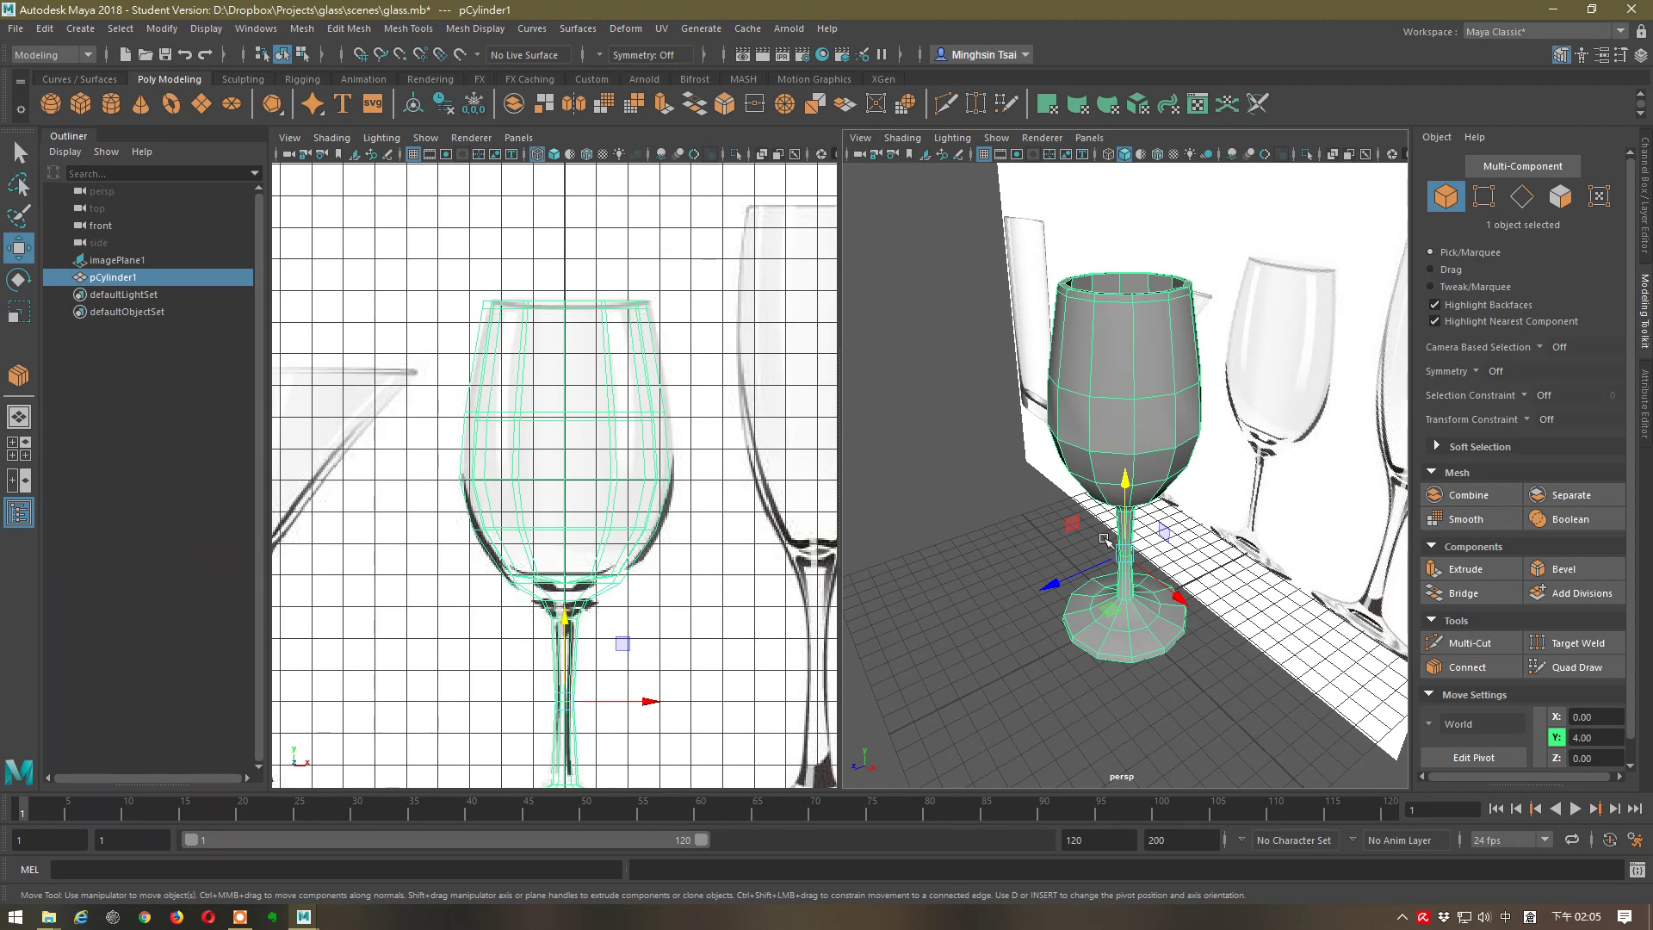
key("3")
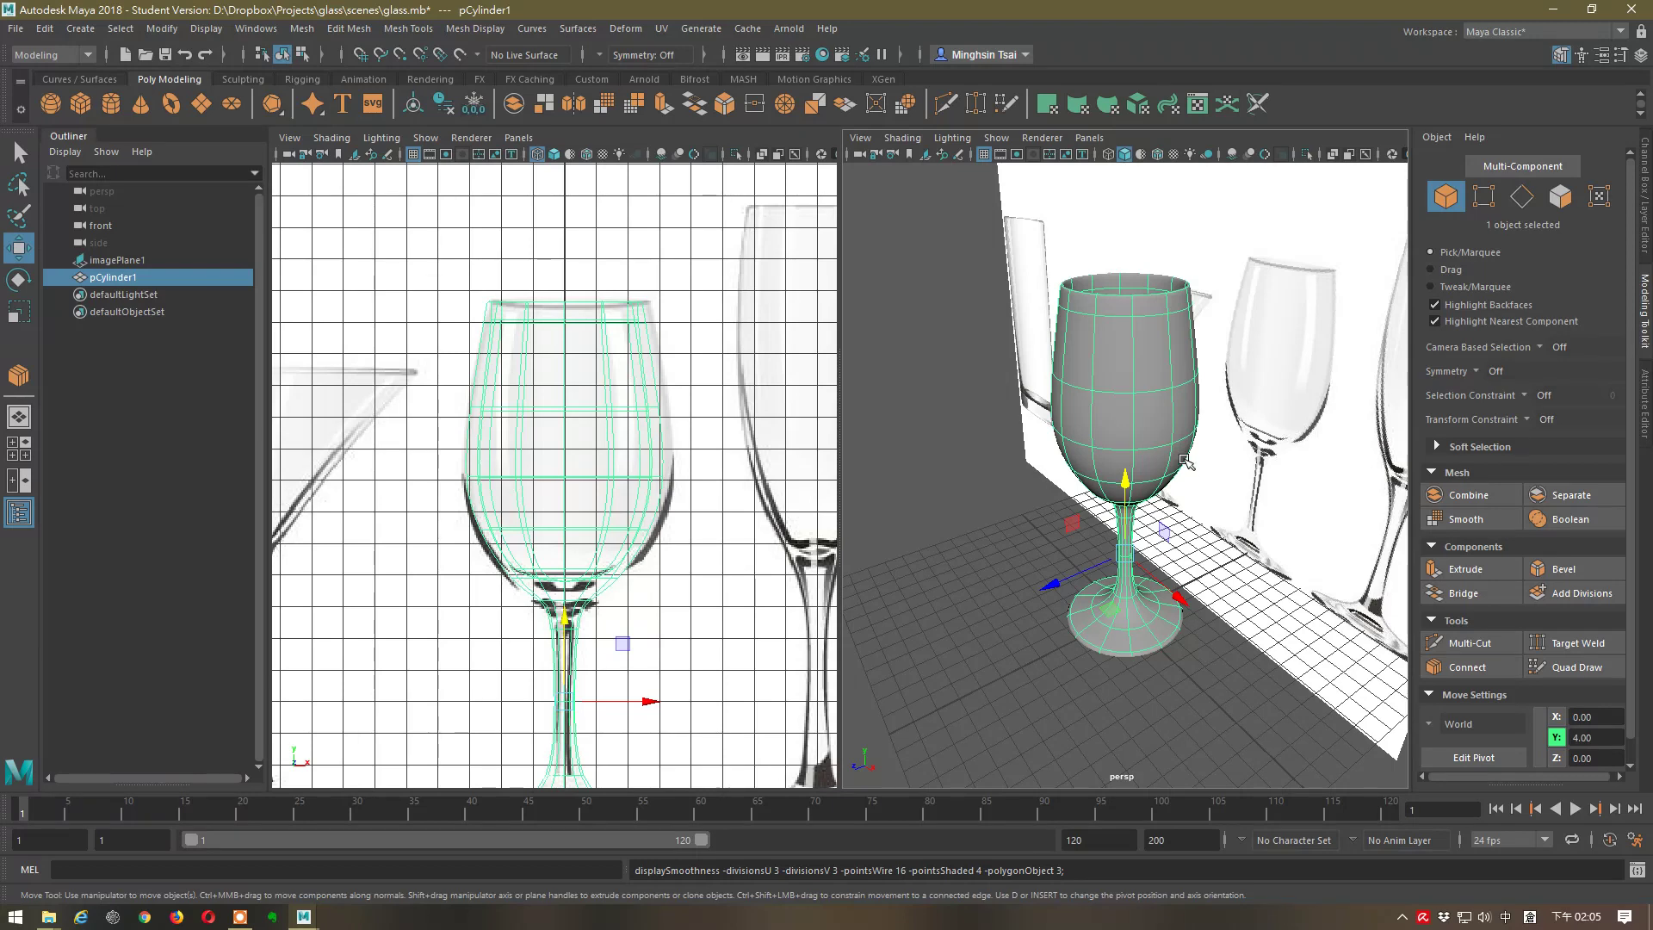
key("1")
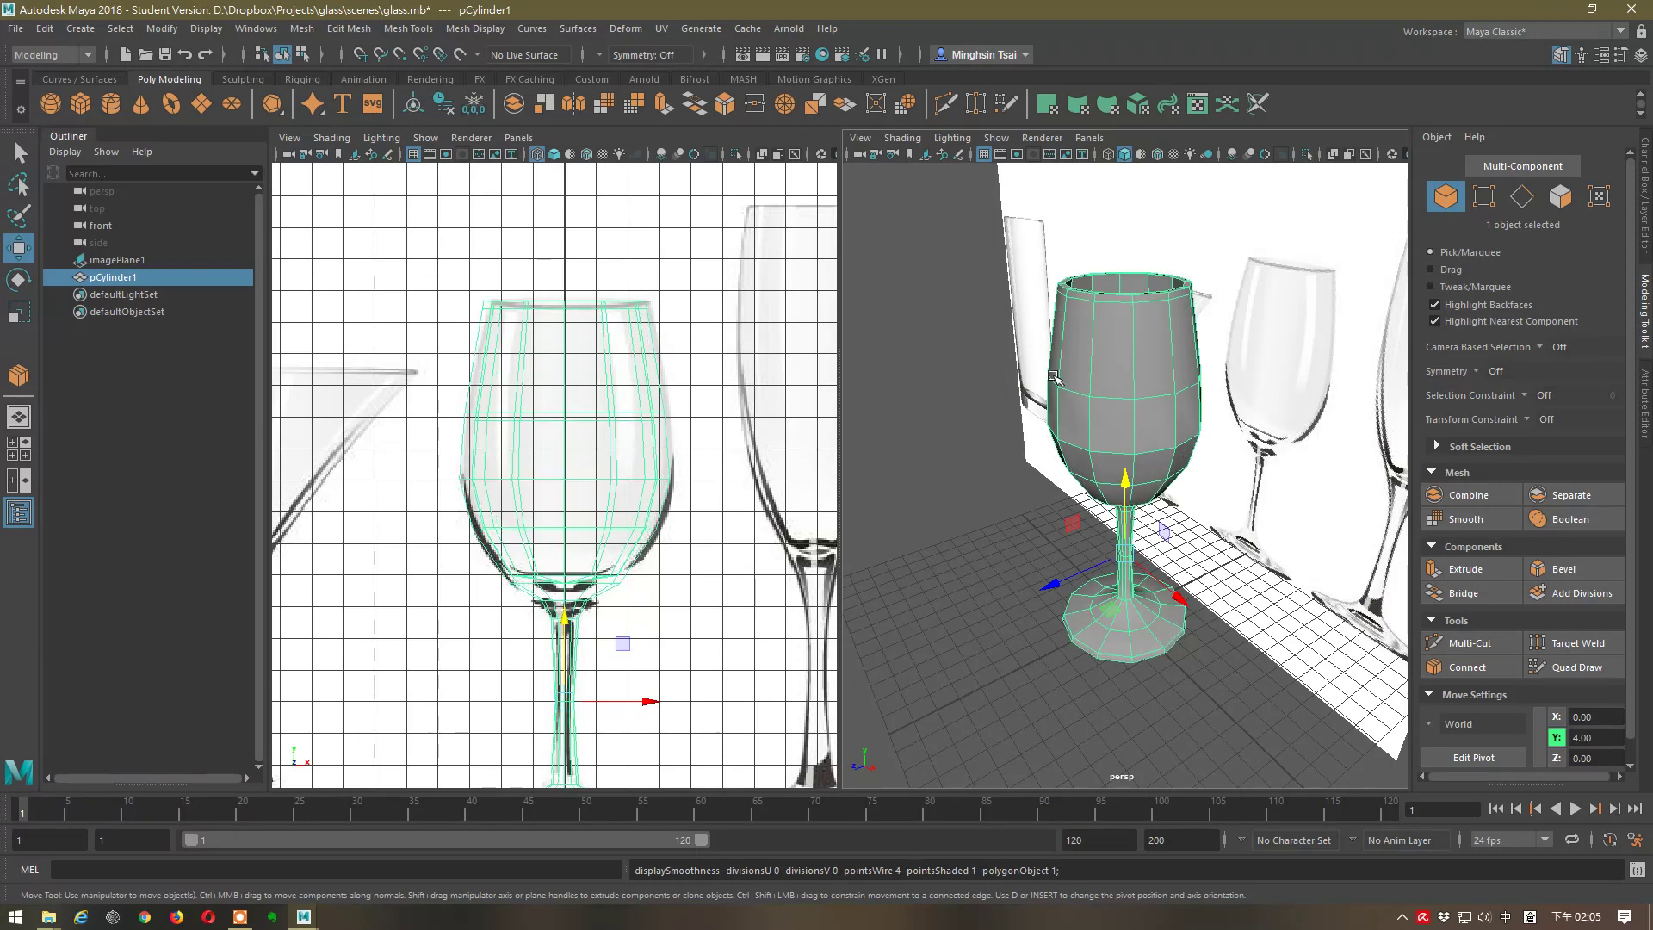